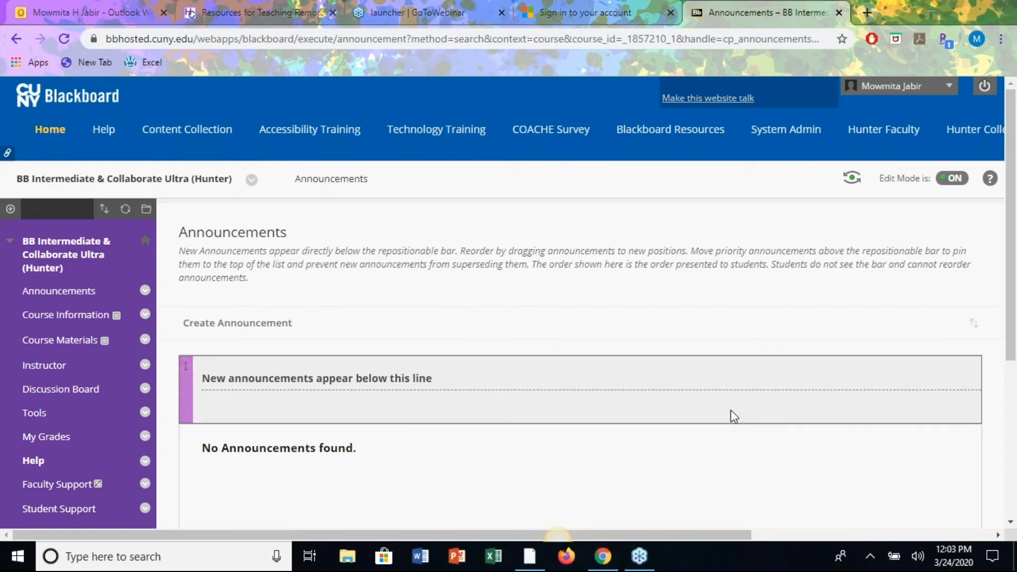
On the empty Announcements page, show the + Add Menu Item dropdown above the course menu.
scroll(688, 283, "down", 1)
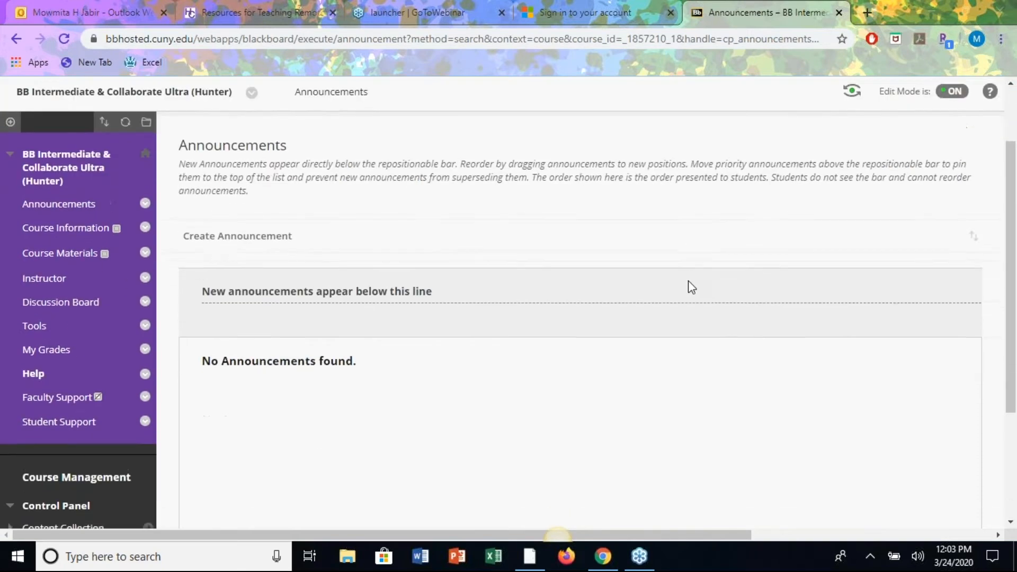
scroll(688, 283, "up", 1)
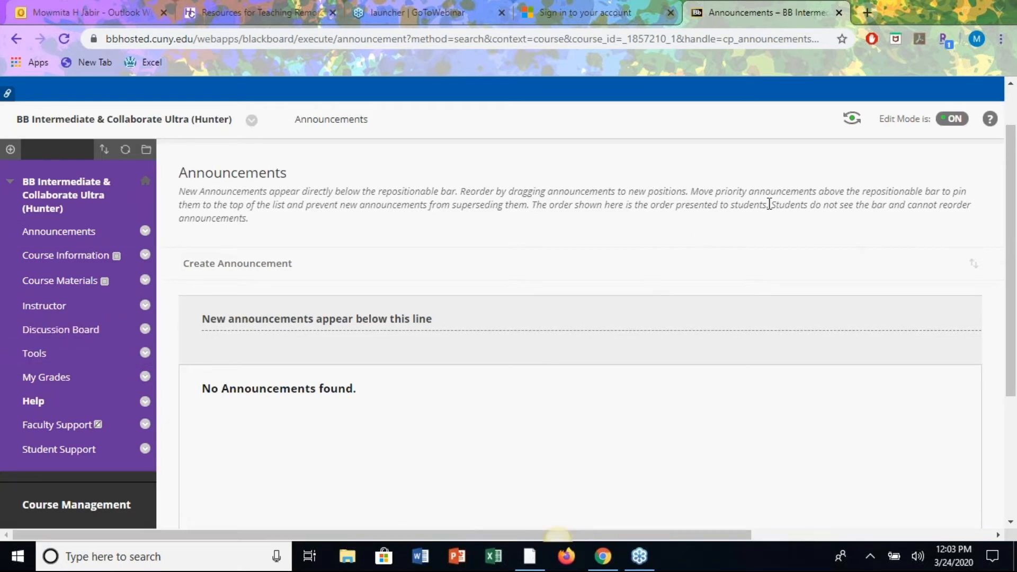
left_click(10, 149)
left_click(10, 149)
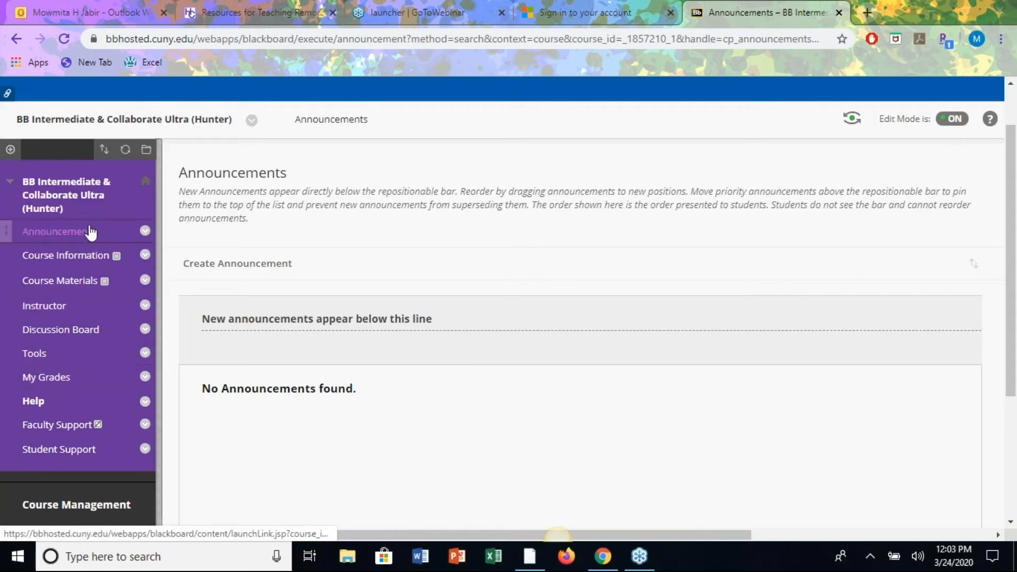
left_click(10, 149)
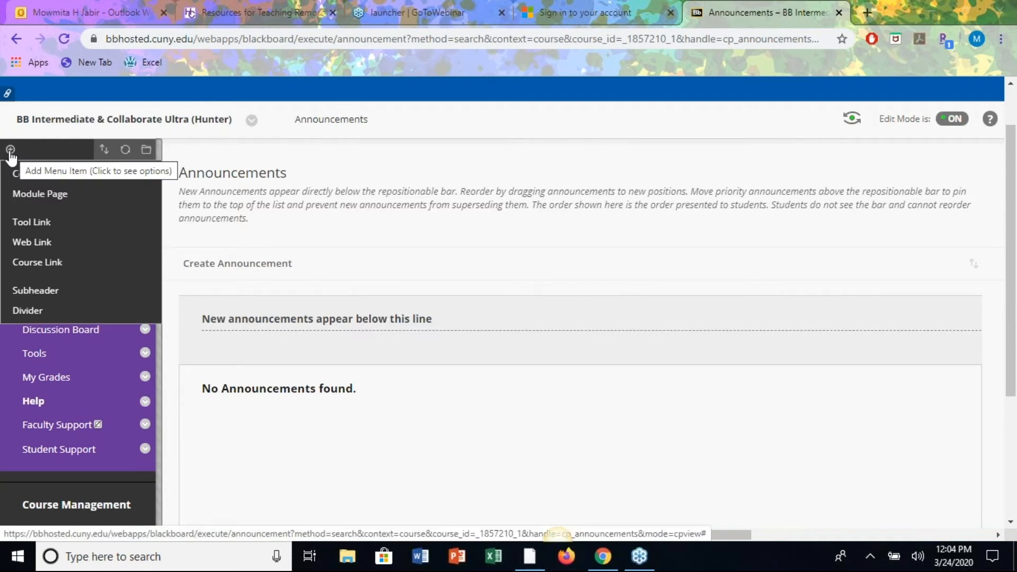
Create a 'Homeworks' content area available to users and move it just below Course Materials.
left_click(22, 175)
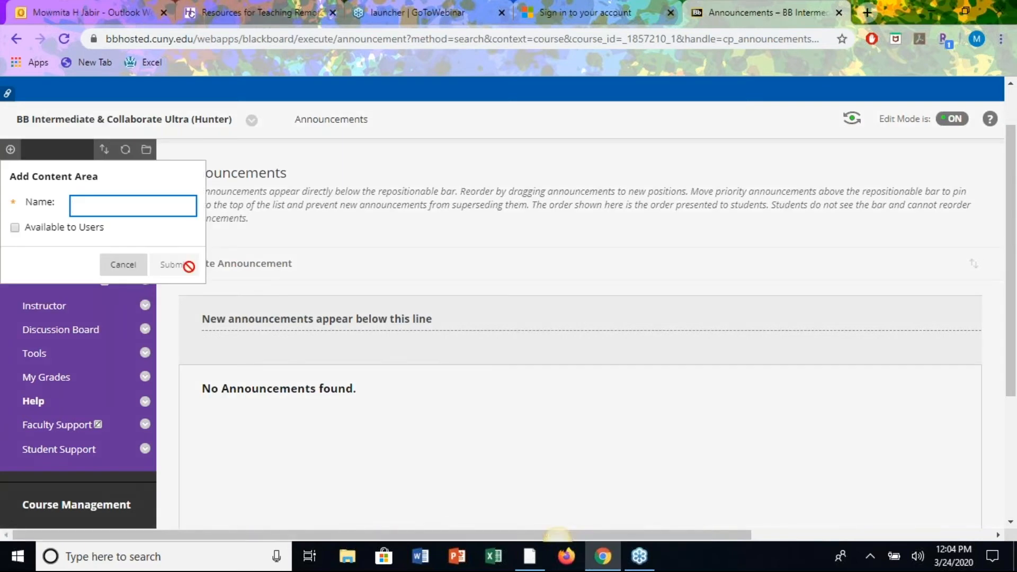
left_click(123, 204)
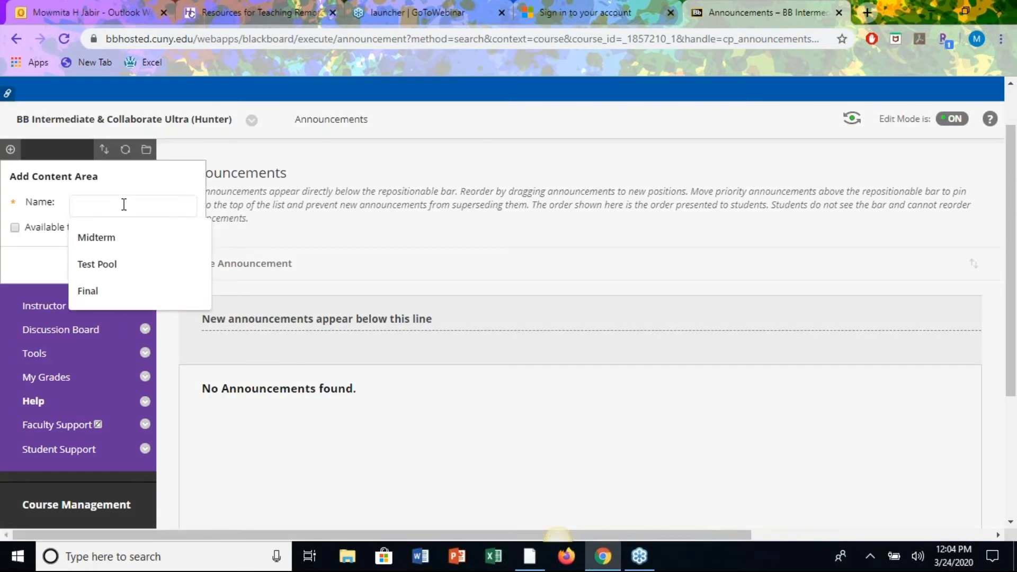
type("Homeworks")
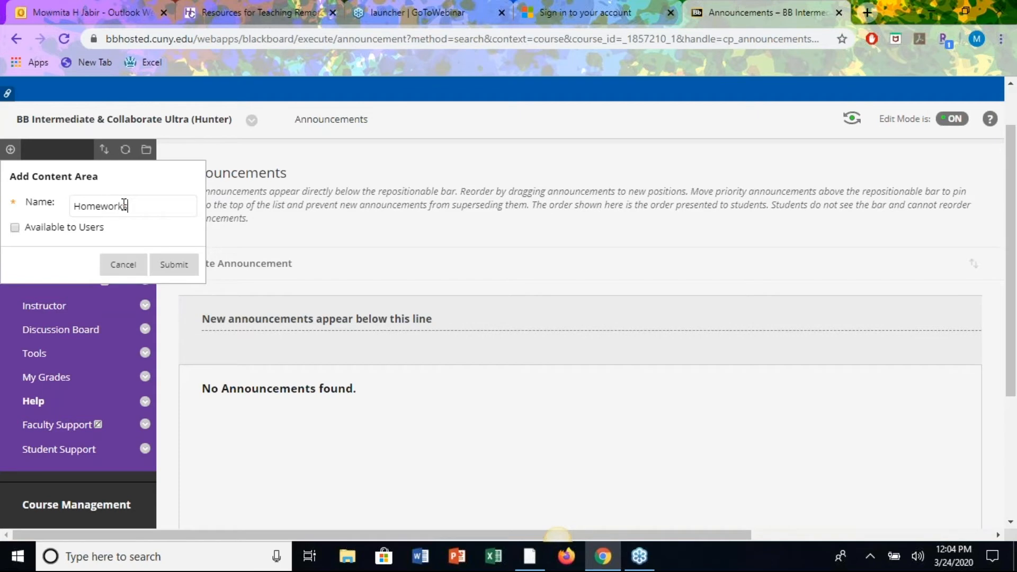
left_click(15, 228)
left_click(167, 269)
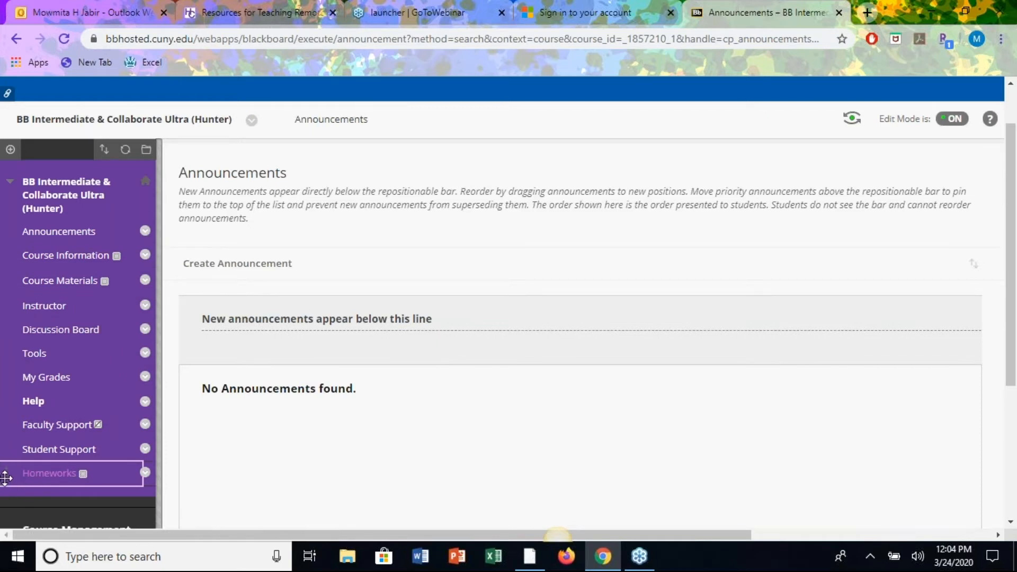
left_click_drag(5, 477, 3, 299)
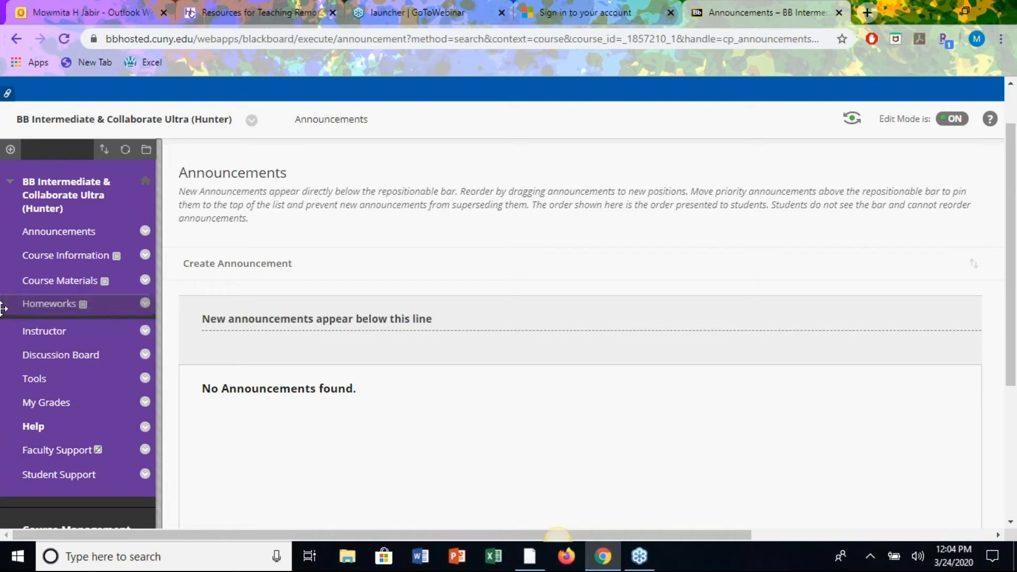
Open the empty Homeworks area and view the Build Content, Tools and Assessments menus.
left_click(48, 312)
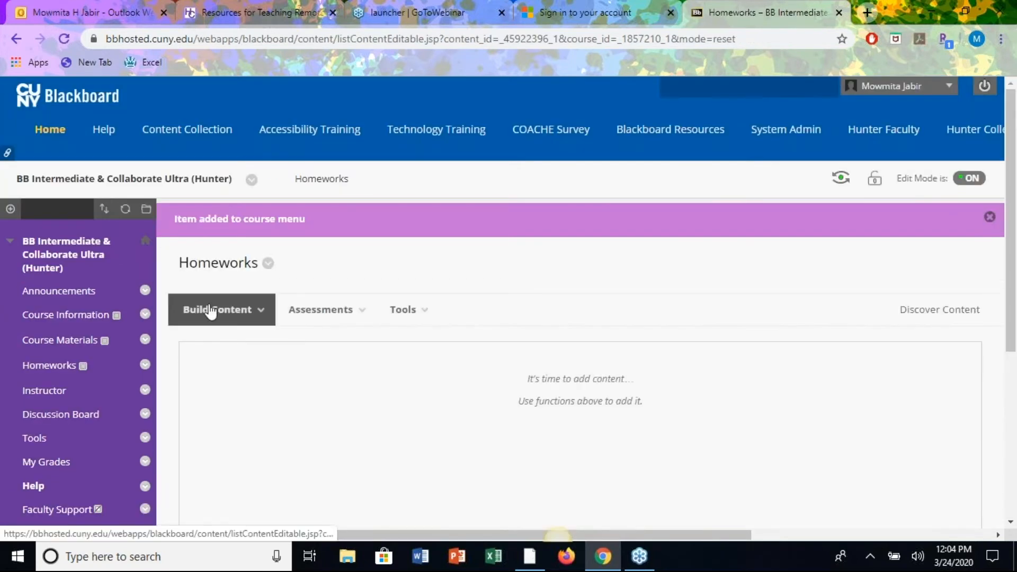
scroll(613, 396, "down", 2)
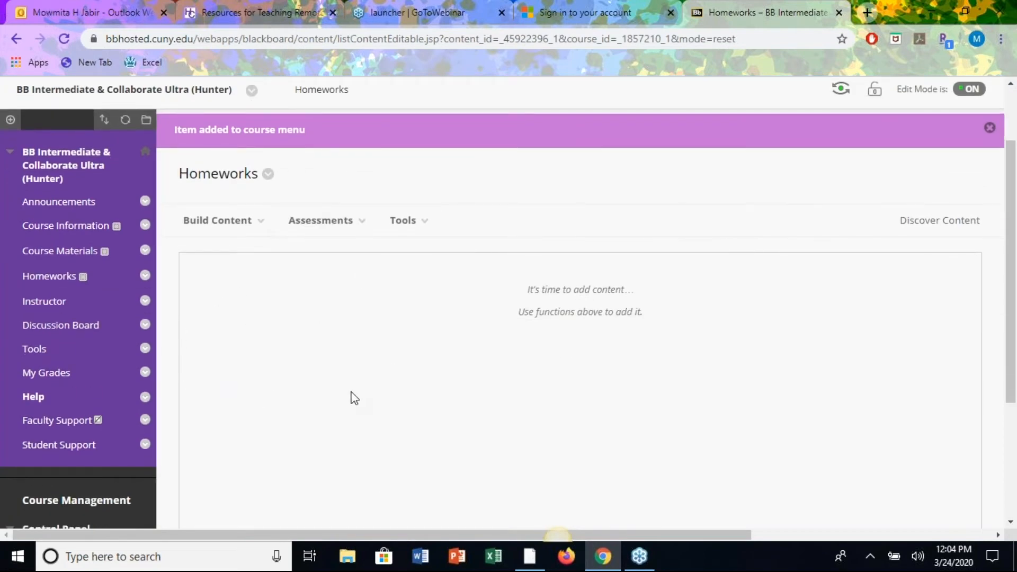
mouse_move(195, 231)
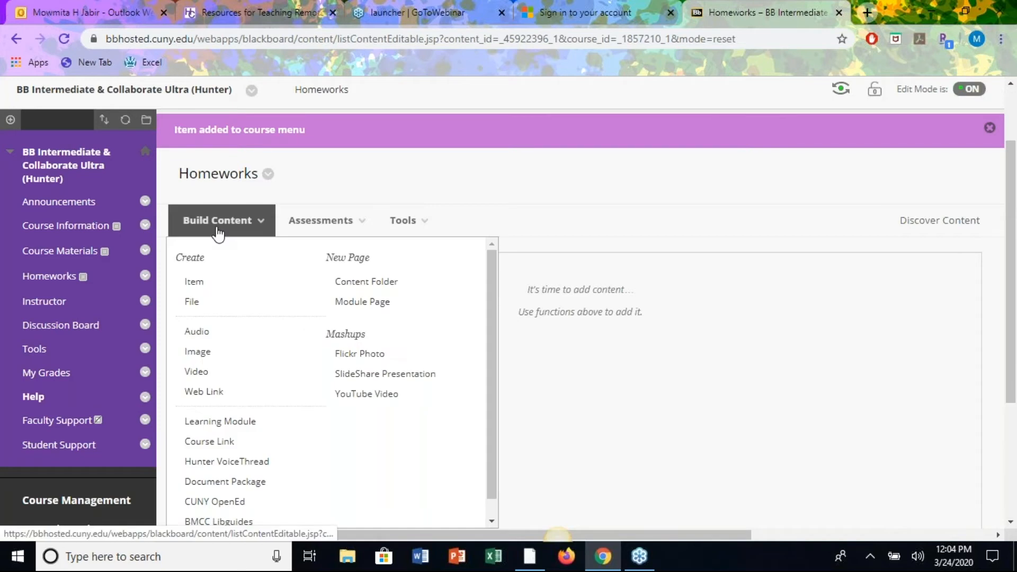
mouse_move(404, 220)
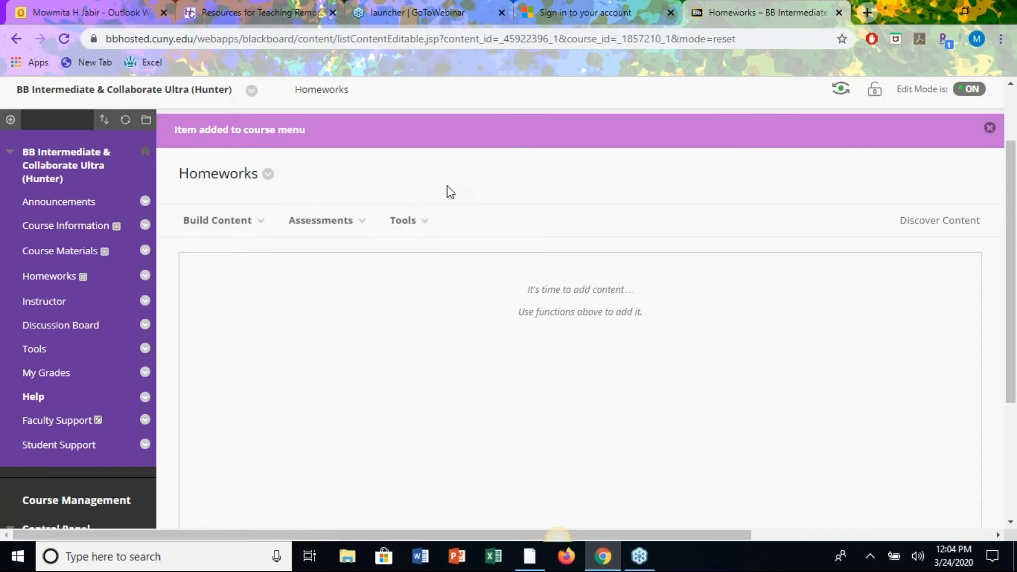
mouse_move(321, 234)
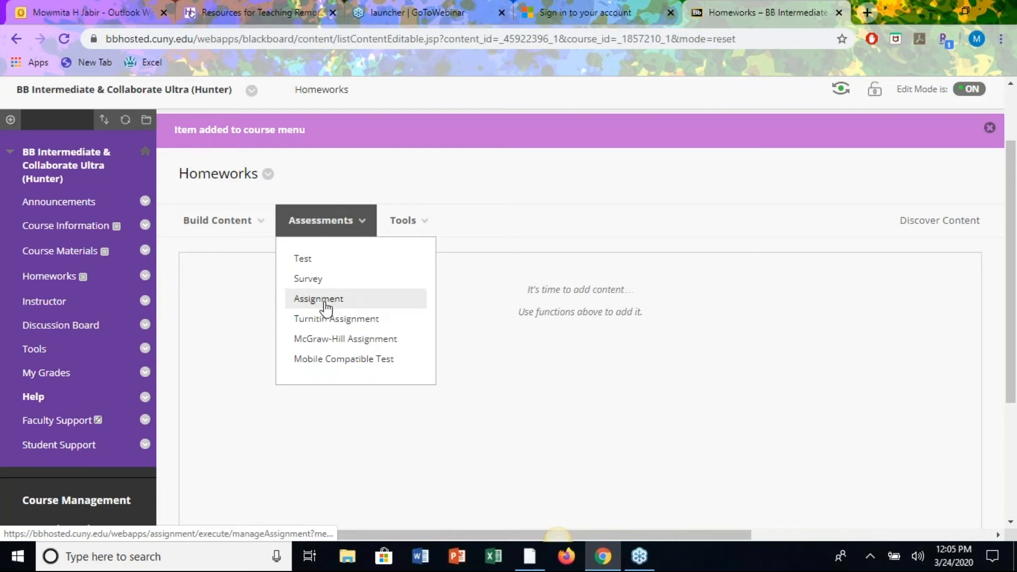
Choose Assignment from the Homeworks Assessments menu to reach the Create Assignment form.
left_click(455, 318)
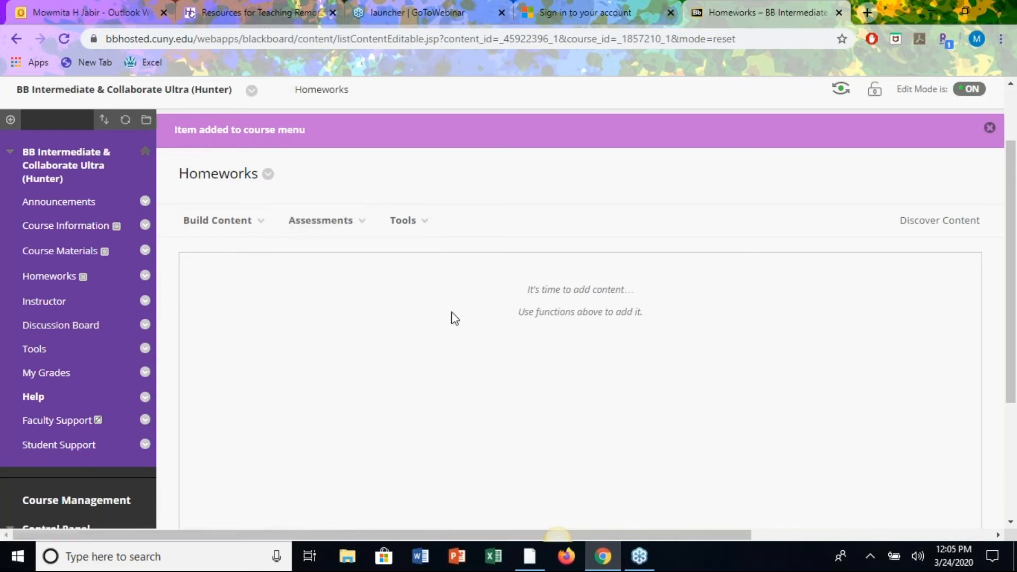
left_click(336, 231)
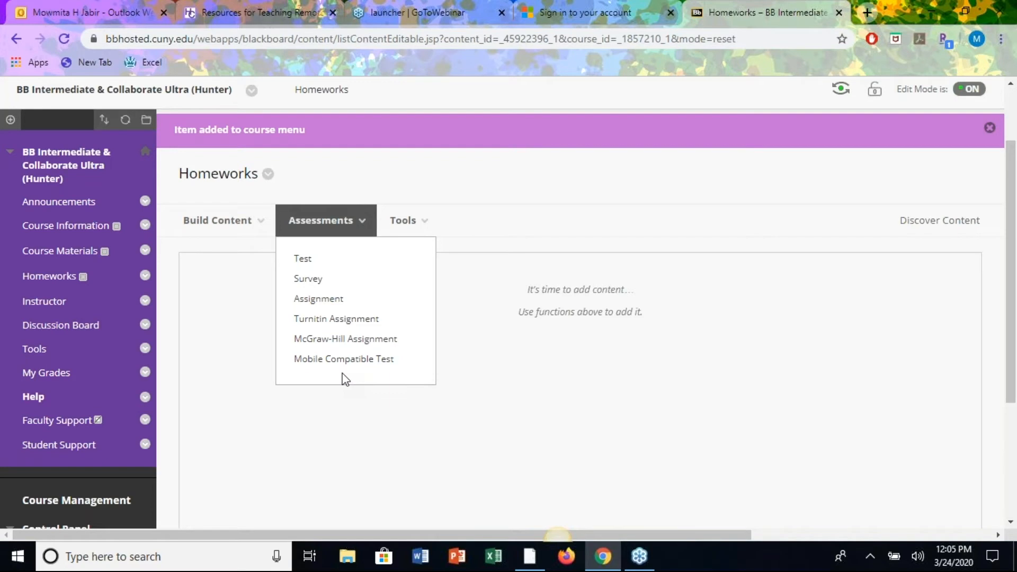
left_click(312, 300)
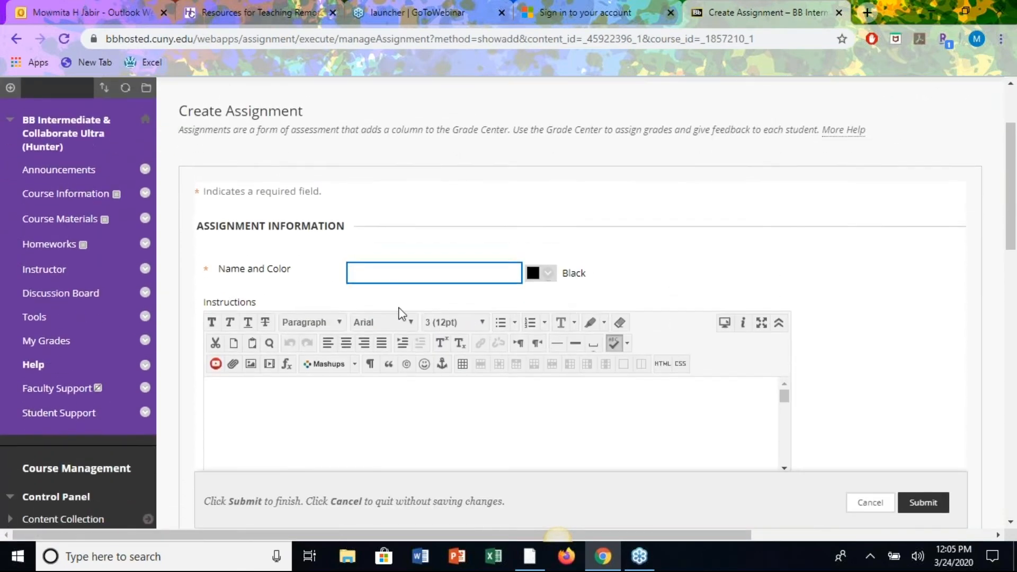
Name the assignment 'Homework#11' and apply the Blue-Blue-Azure #0033FF colour.
left_click(398, 265)
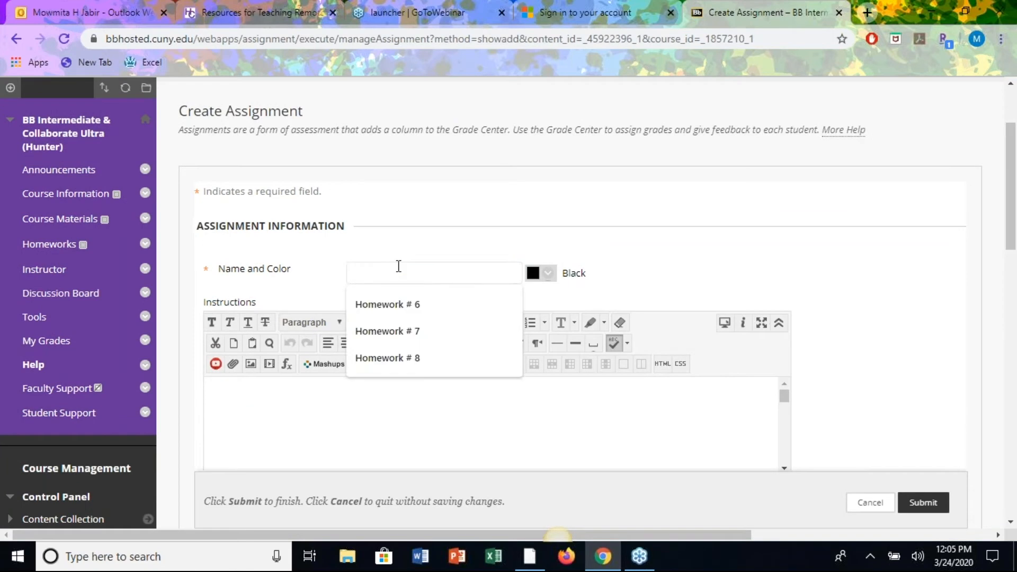
type("Homewor")
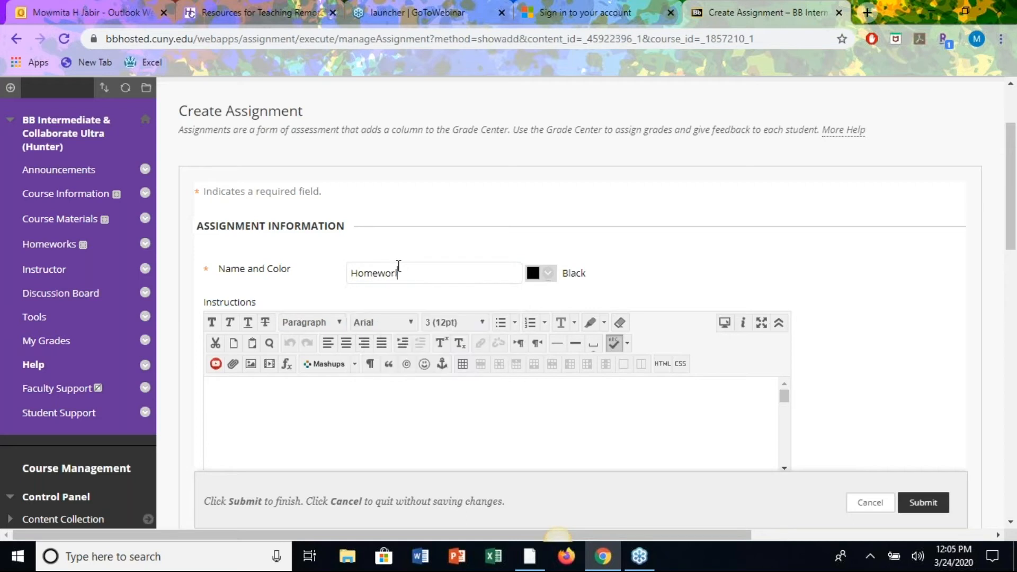
type("k#11")
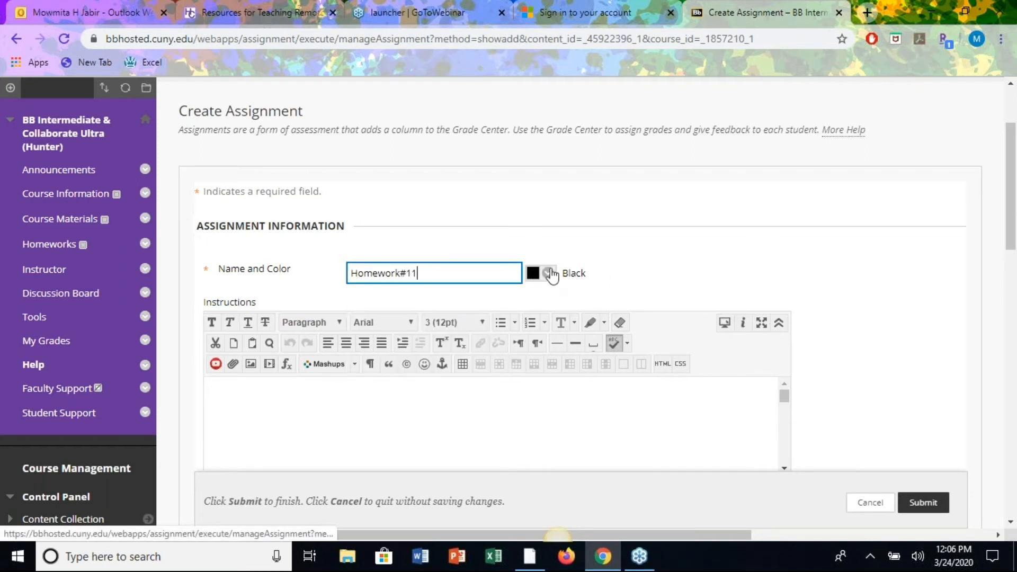
left_click(549, 279)
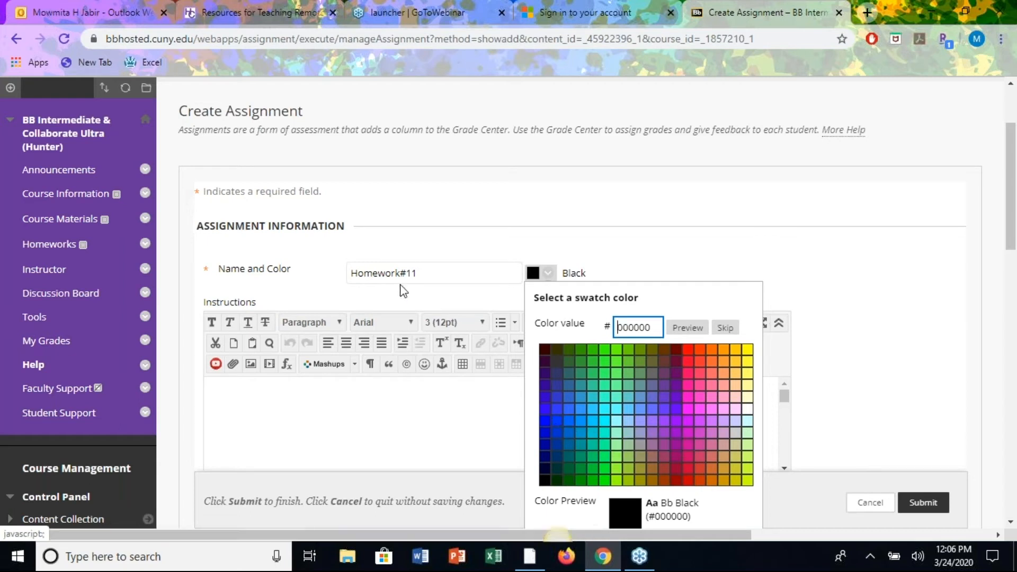
left_click(557, 423)
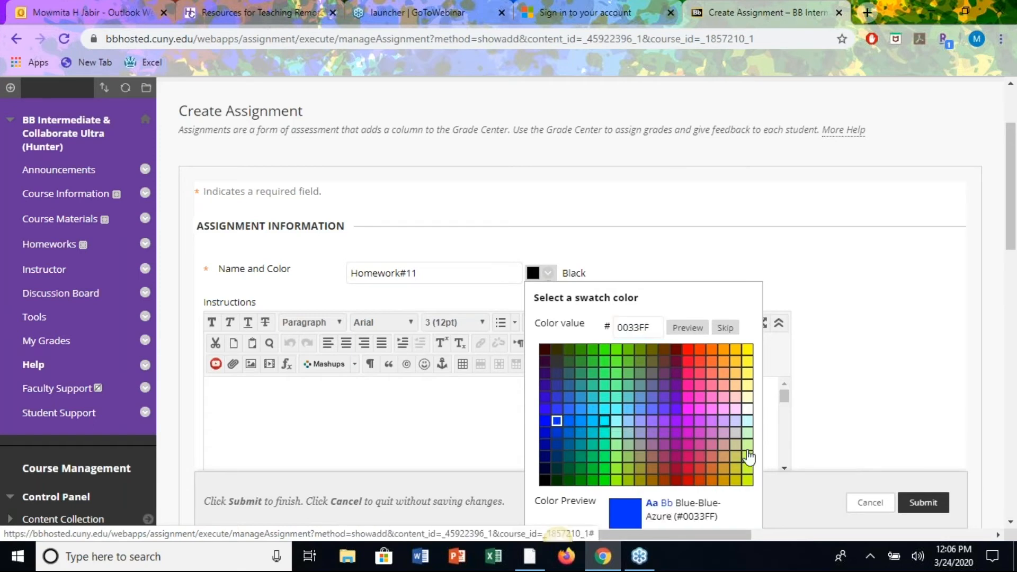
scroll(722, 478, "down", 1)
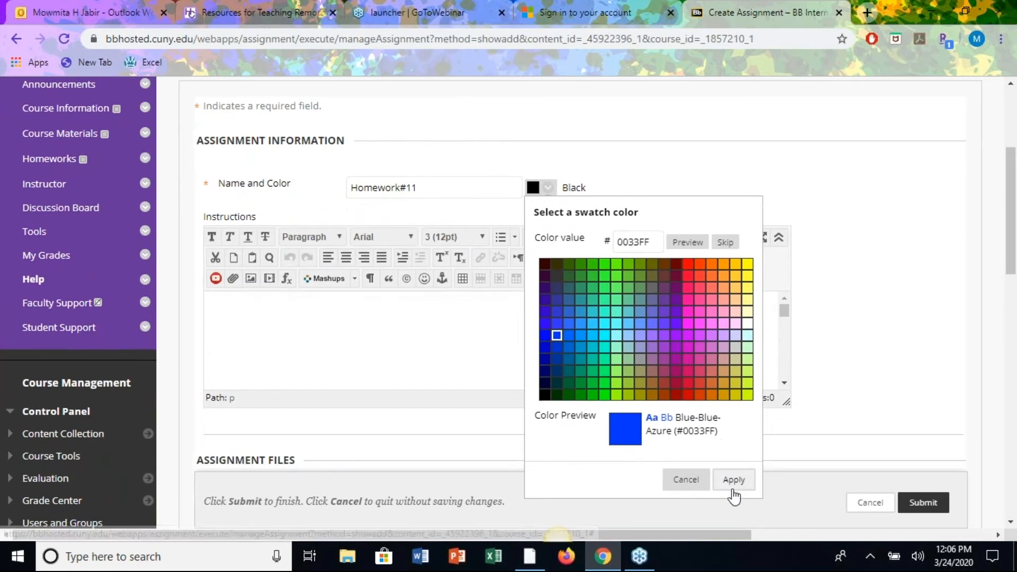
left_click(733, 481)
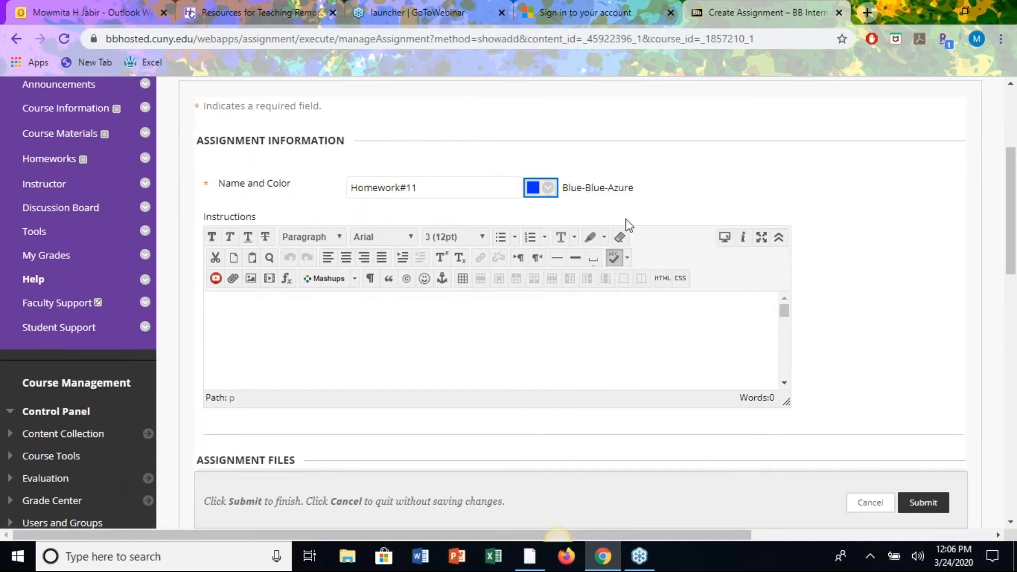
Write 'This is a test.' in the assignment instructions editor.
left_click(263, 301)
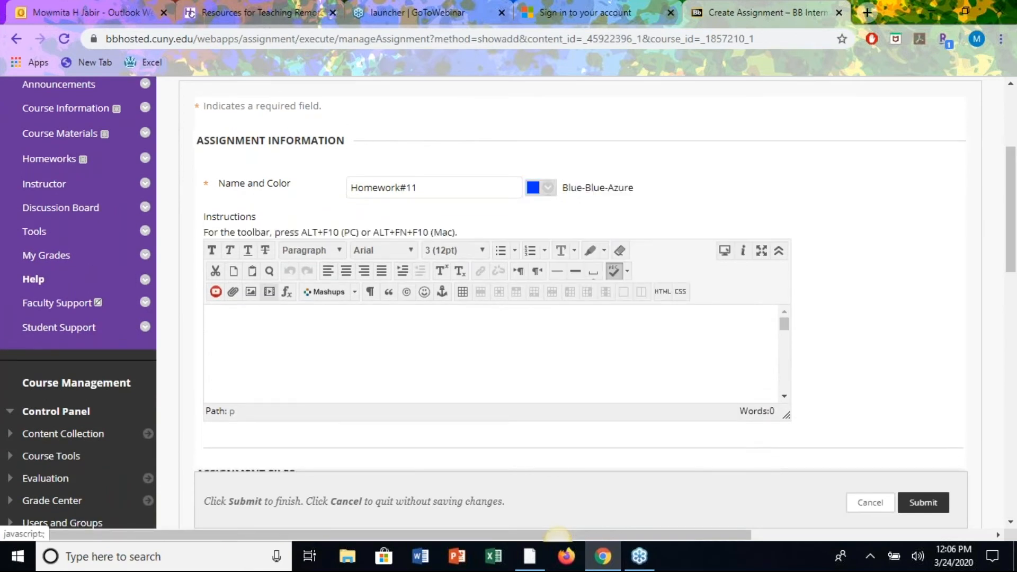
left_click(283, 337)
type("This is a test.")
scroll(842, 381, "down", 1)
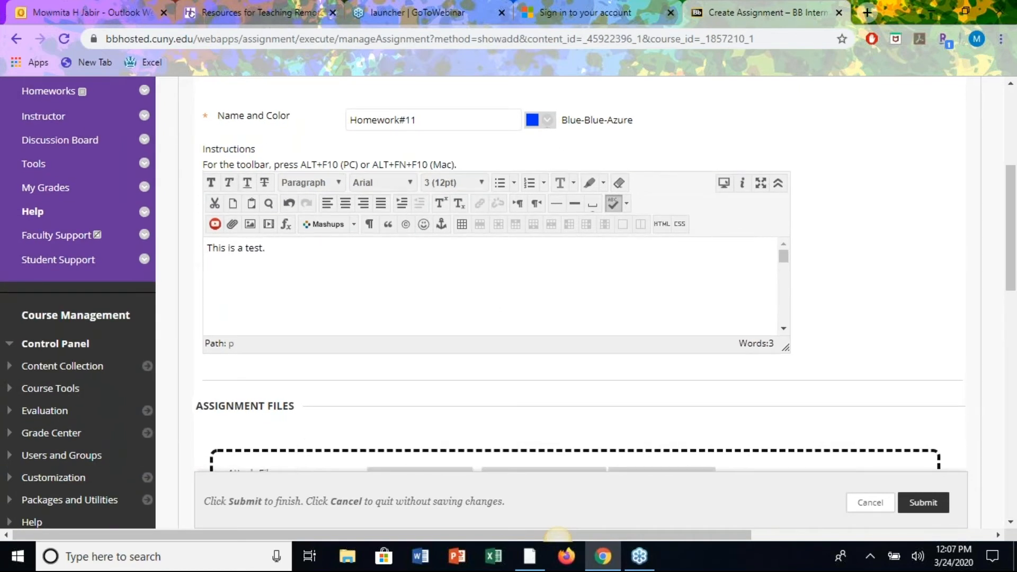
Make the instructions sentence bold and scroll down to Assignment Files.
left_click_drag(271, 249, 202, 259)
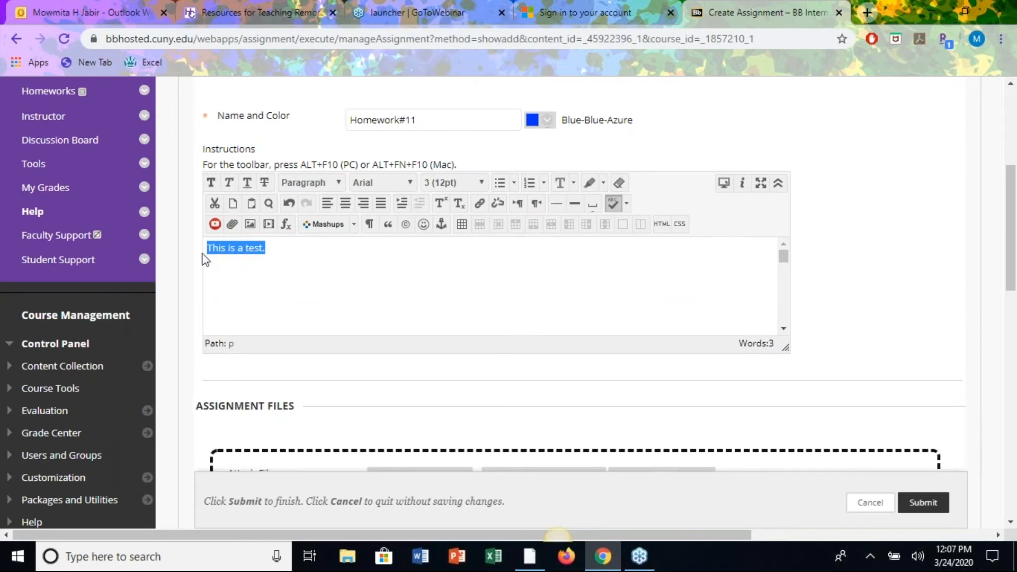
left_click(211, 183)
left_click(313, 268)
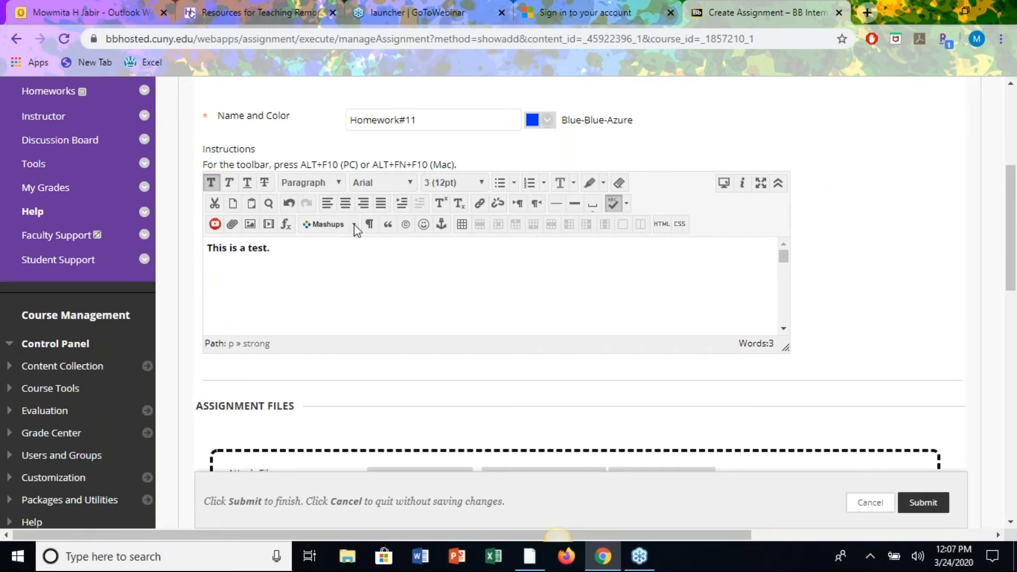
scroll(572, 296, "down", 1)
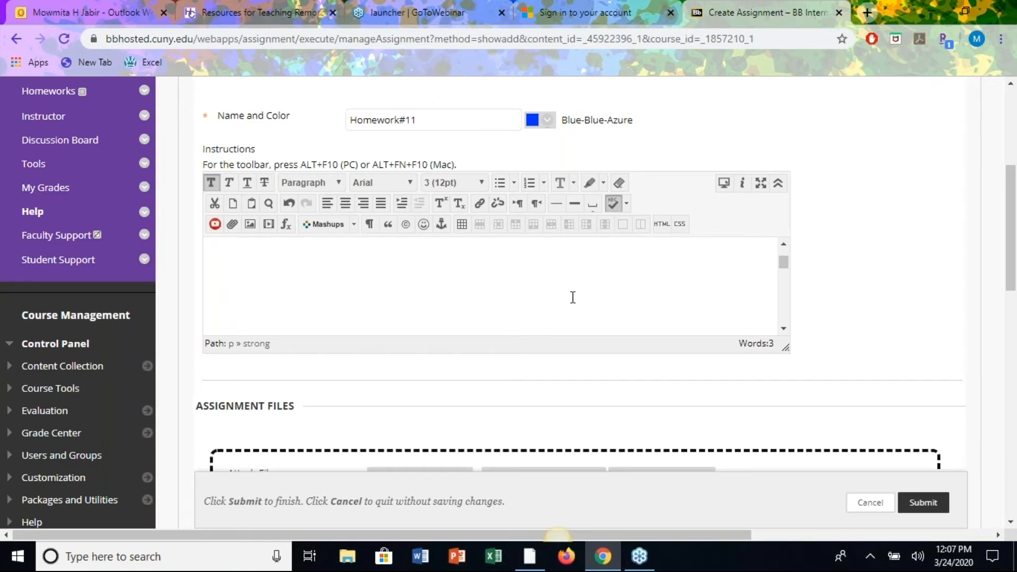
scroll(875, 313, "down", 3)
Attach 'CIS 9490 Assignments on UML Diagrams Spring 2016.docx' from the Blackboard folder on the computer.
scroll(876, 312, "down", 1)
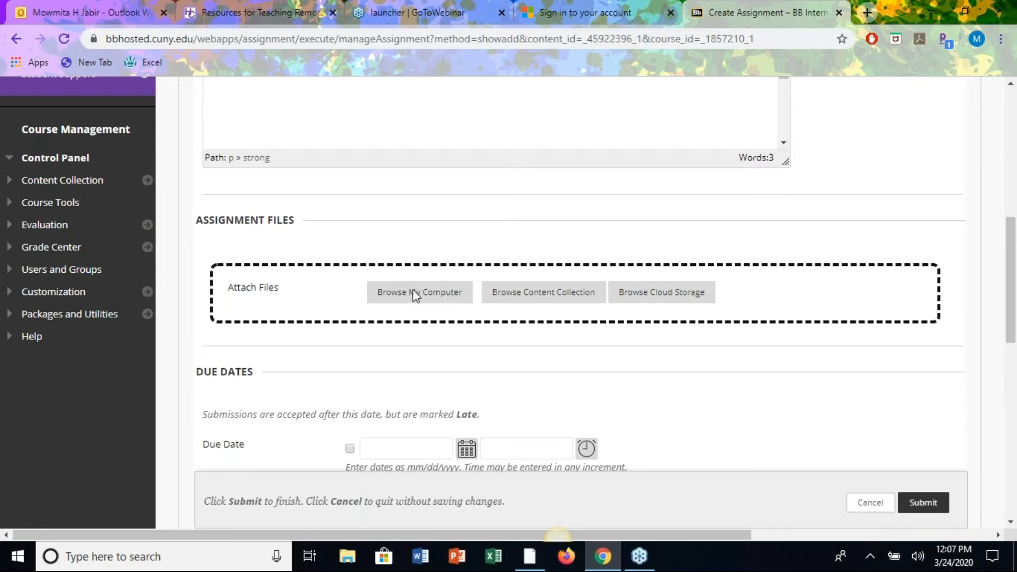
left_click(312, 274)
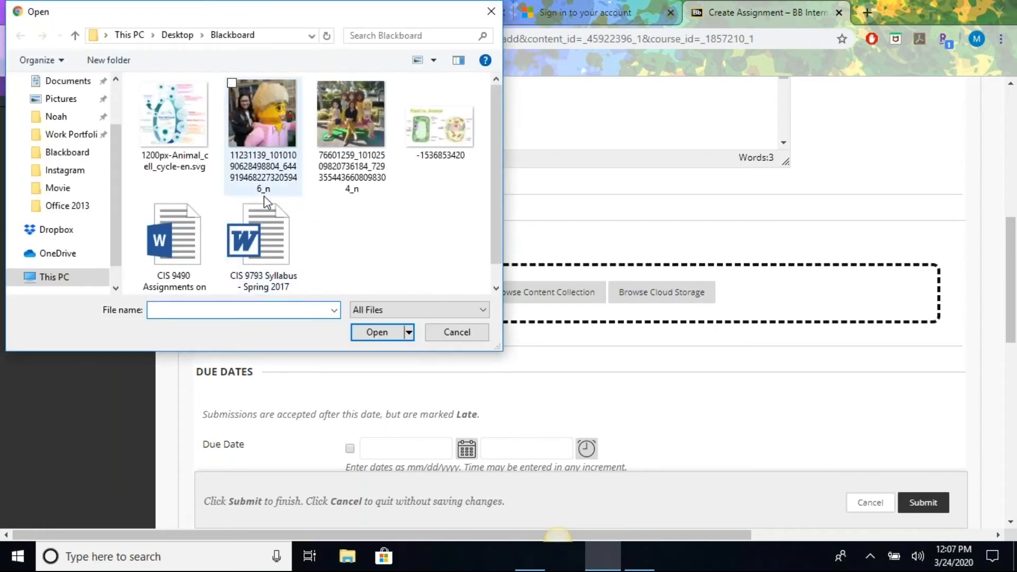
left_click(175, 254)
left_click(380, 334)
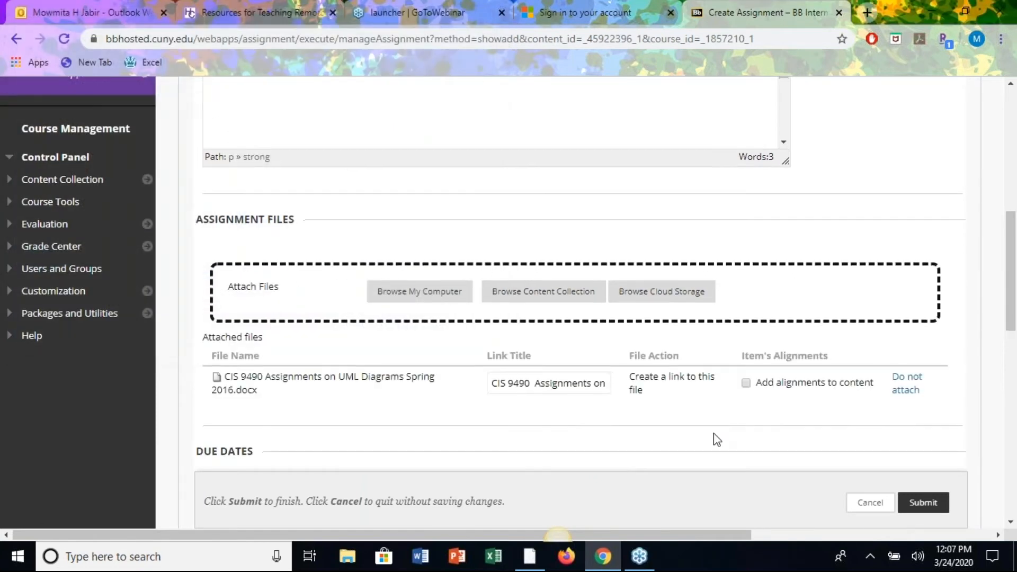
scroll(713, 433, "down", 5)
scroll(717, 439, "down", 1)
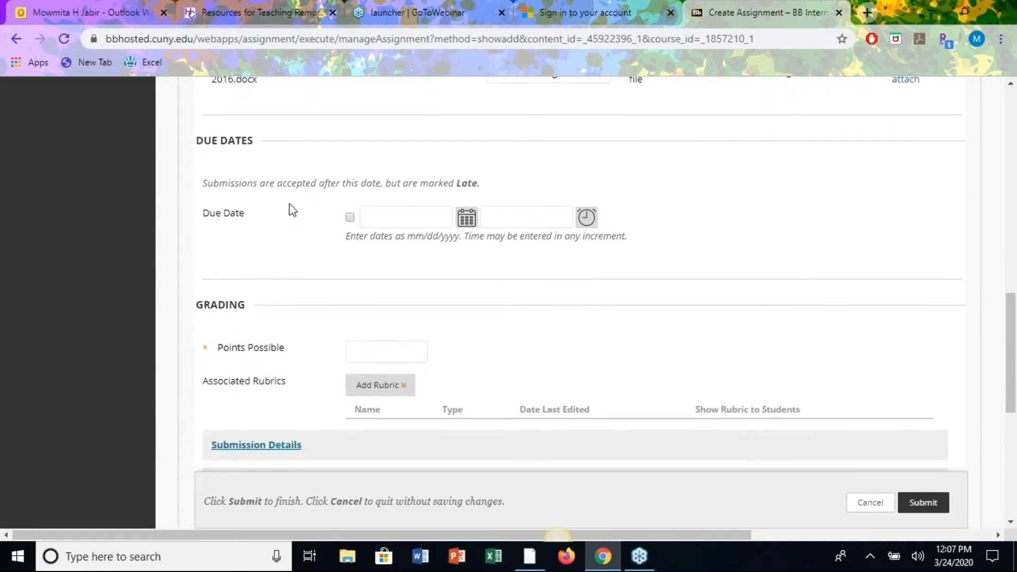
Enable Due Date and pick March 30, 2020 from the calendar.
left_click(349, 217)
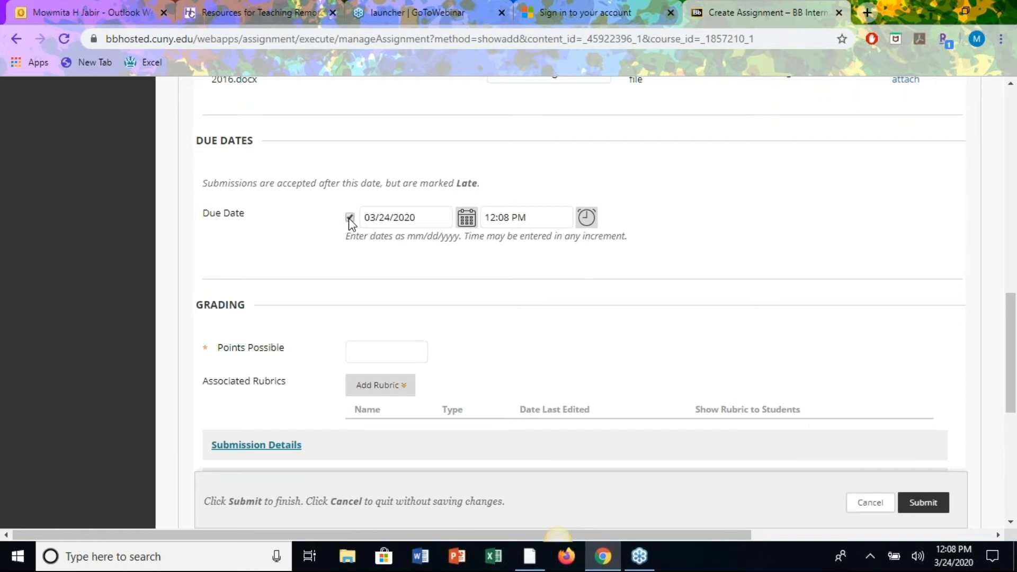
left_click(349, 218)
left_click(466, 217)
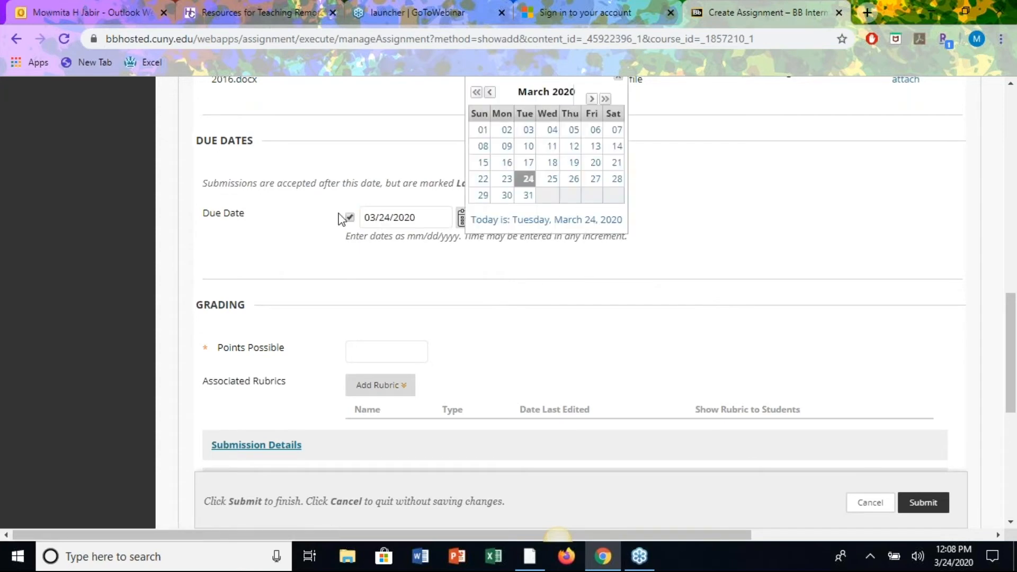
left_click(506, 195)
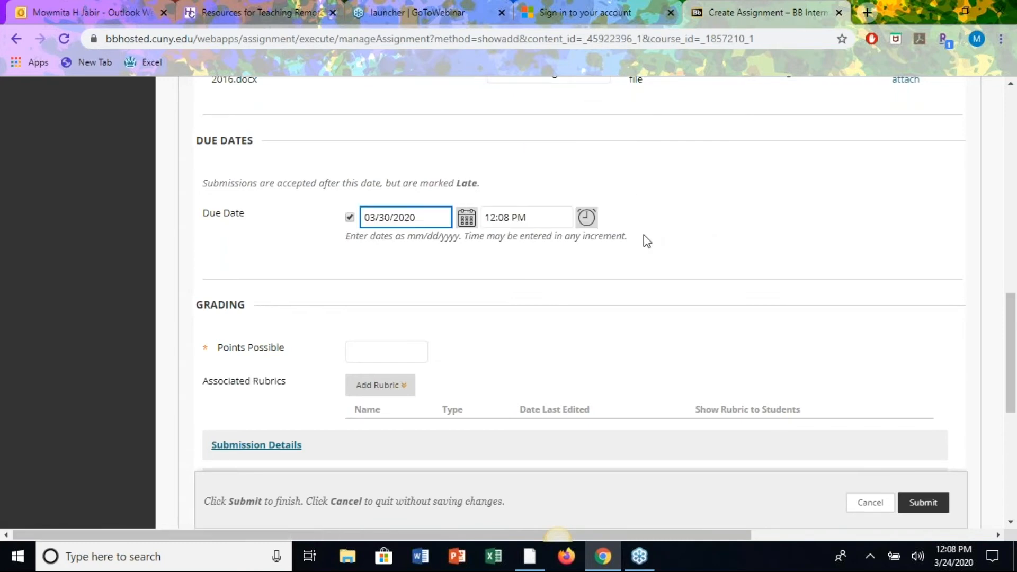
Set the due time to End of Day, 11:59 PM.
left_click(585, 218)
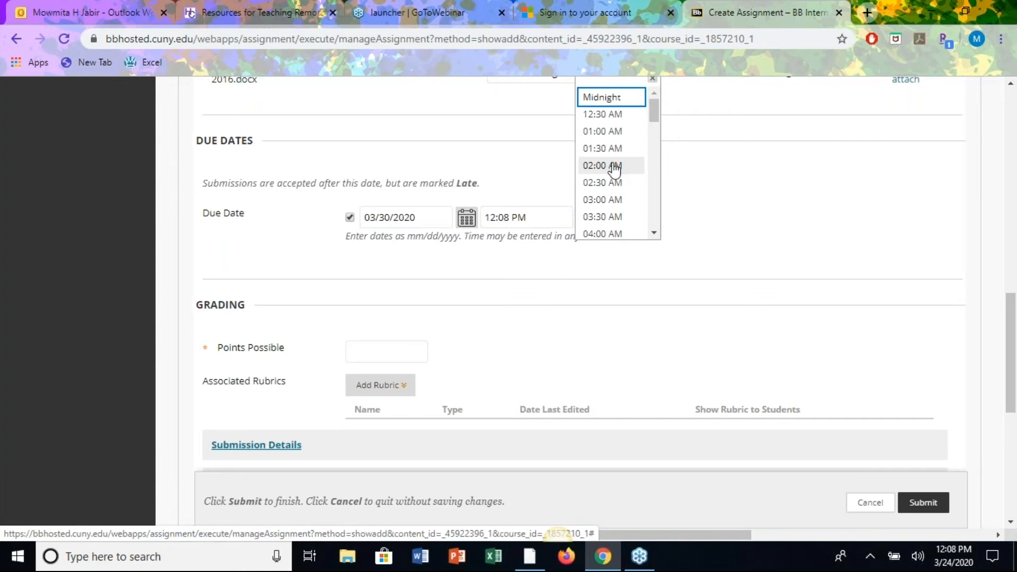
left_click(596, 99)
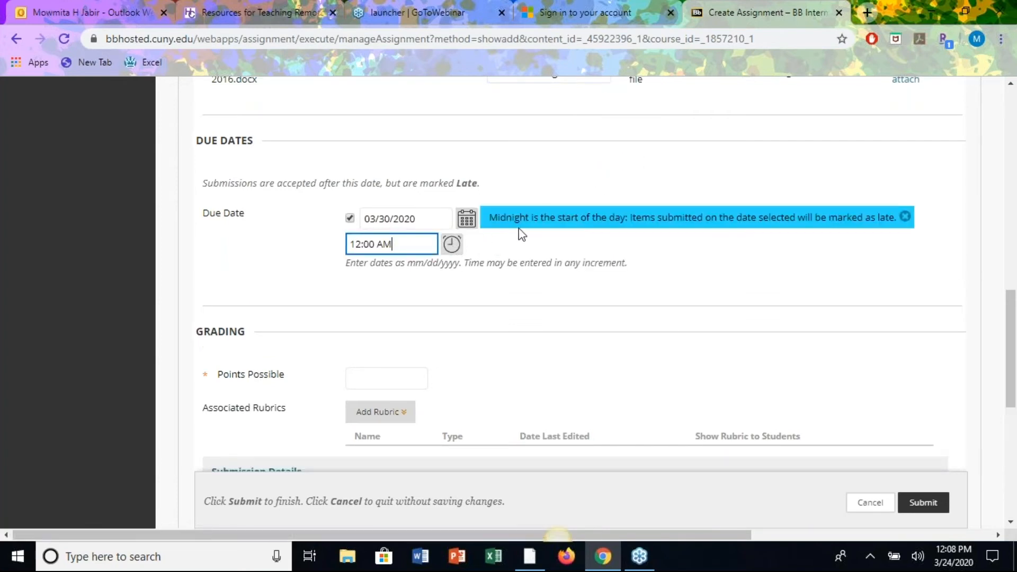
left_click(451, 243)
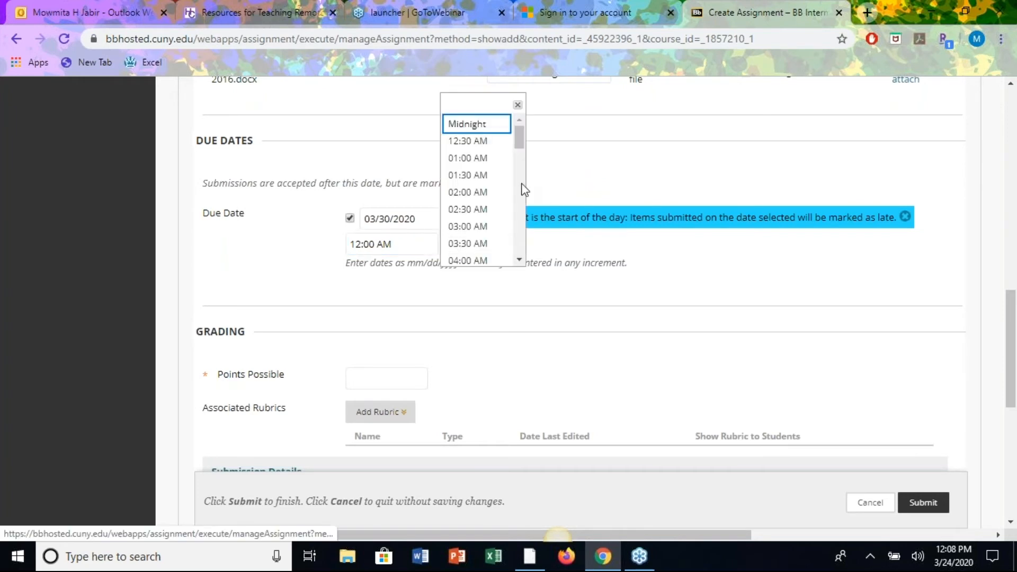
left_click_drag(522, 139, 535, 270)
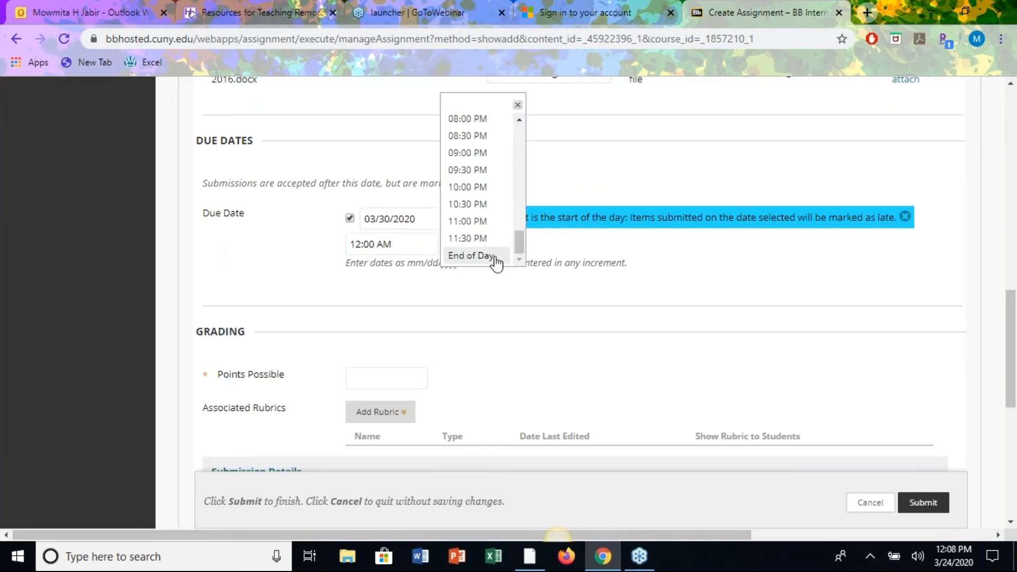
left_click(479, 256)
left_click(650, 271)
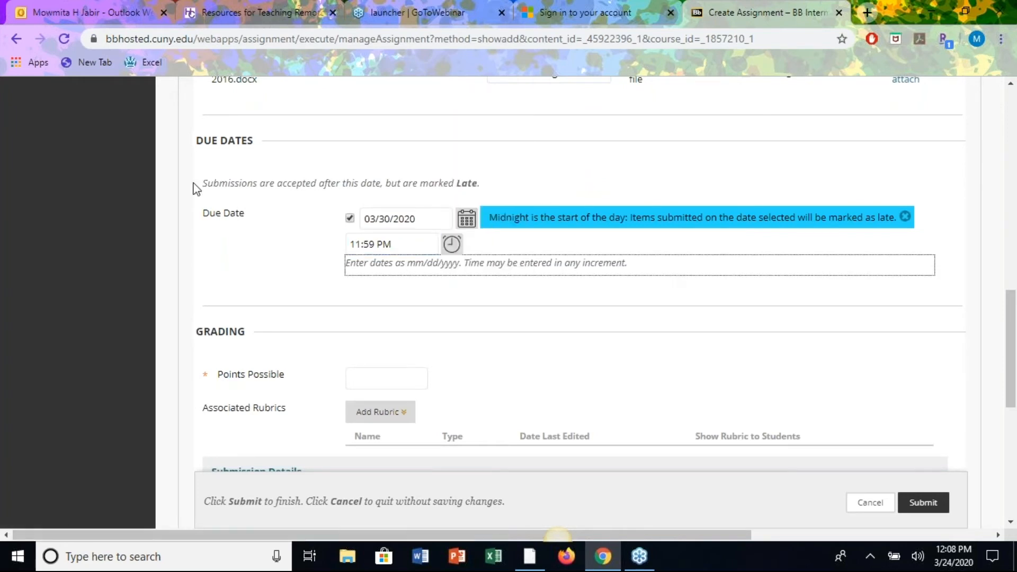
scroll(368, 318, "down", 1)
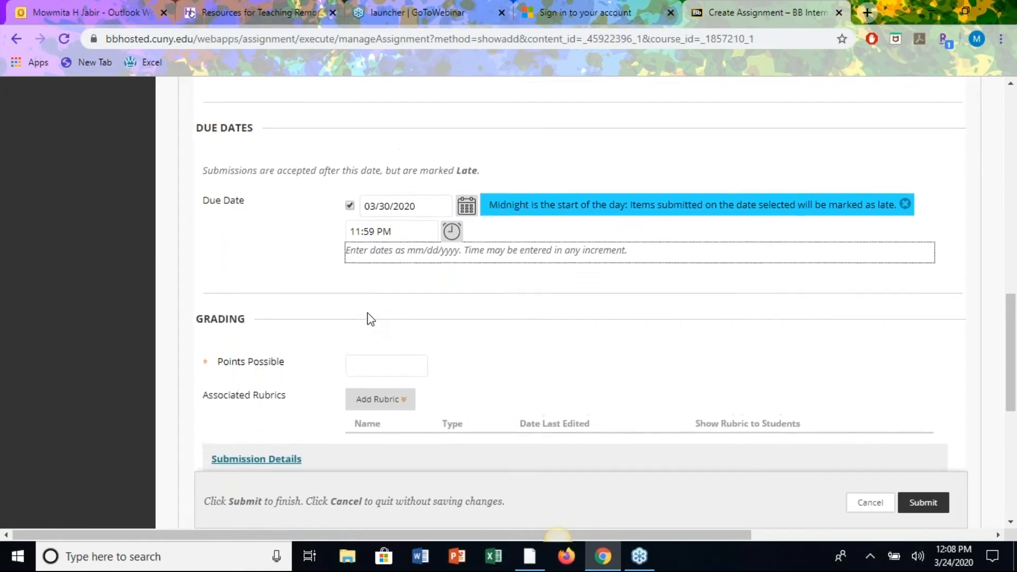
scroll(370, 318, "up", 1)
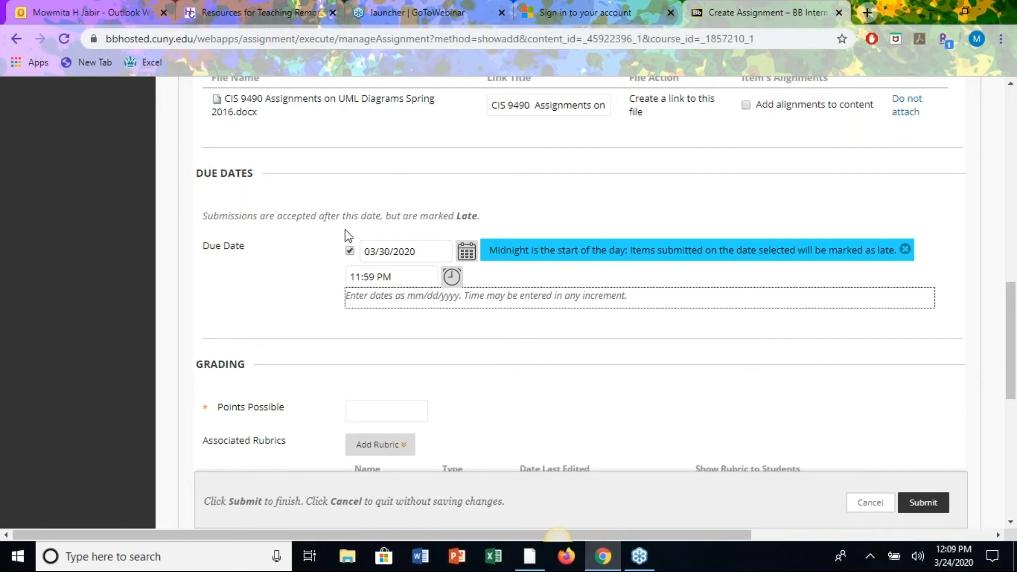
left_click(584, 183)
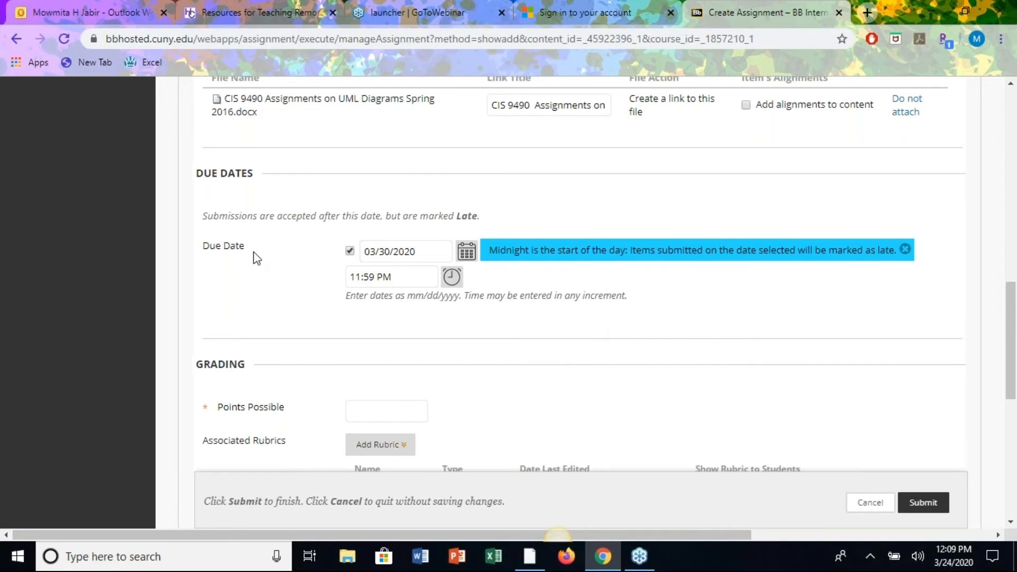
Enable Display Until with date 03/30/2020 and End of Day 11:59 PM time.
scroll(532, 382, "down", 4)
scroll(532, 382, "down", 4)
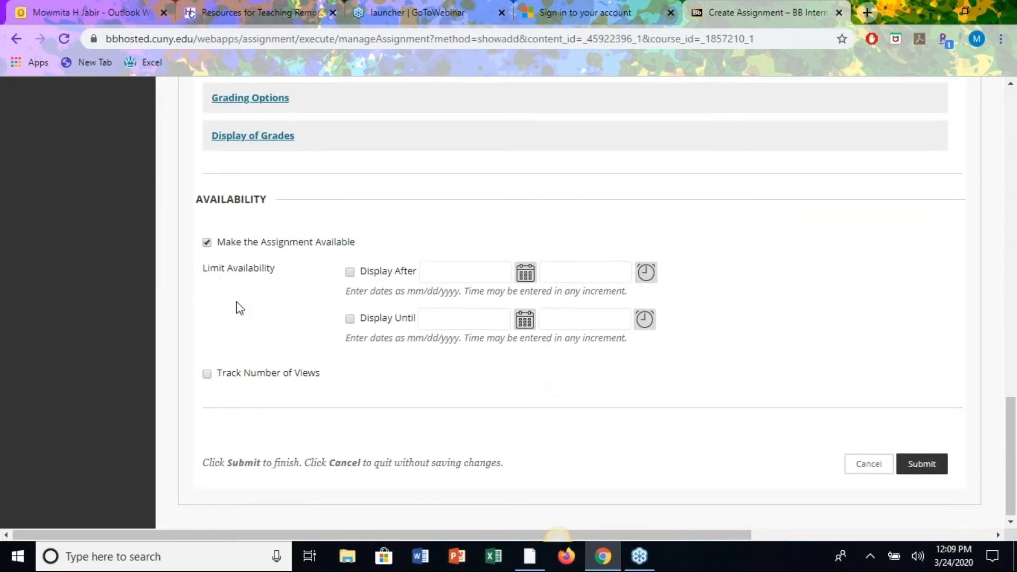
left_click(350, 318)
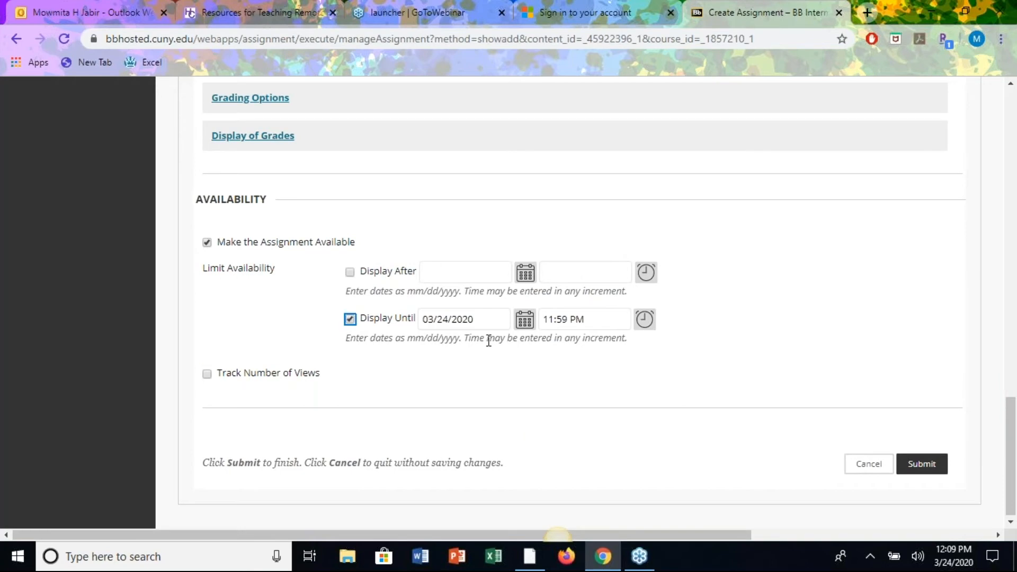
left_click(523, 319)
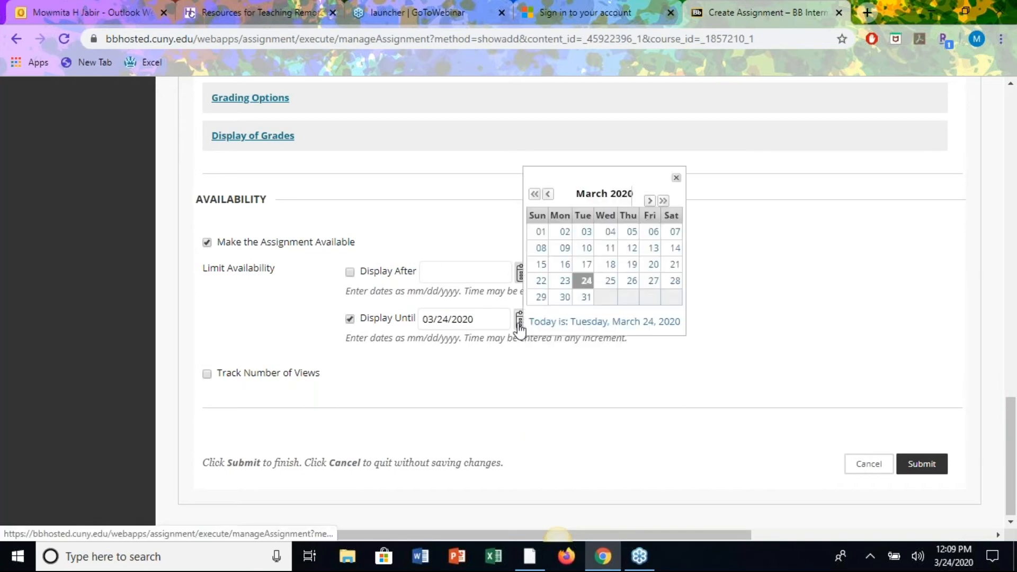
left_click(565, 296)
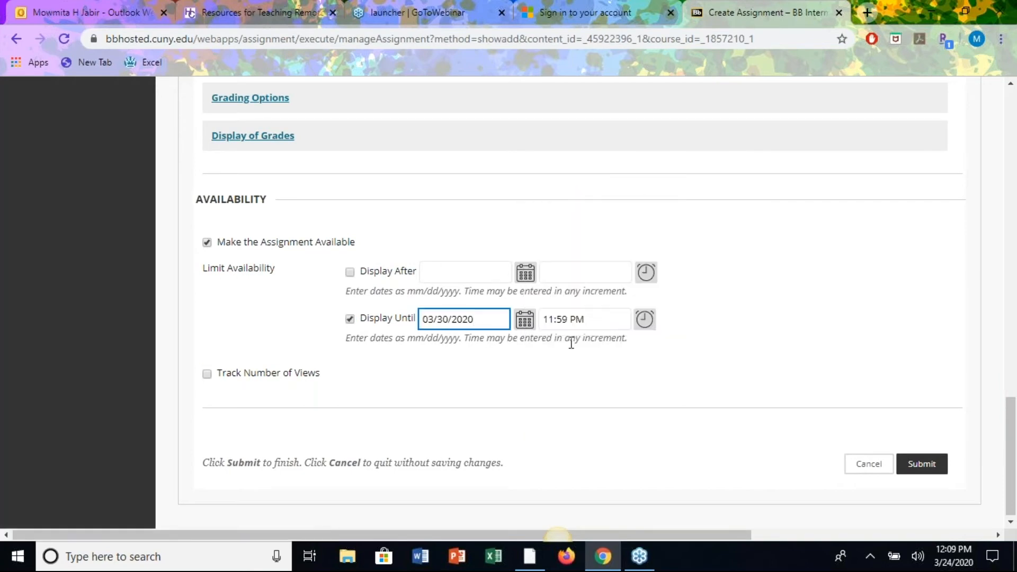
left_click(645, 322)
left_click_drag(712, 210, 737, 355)
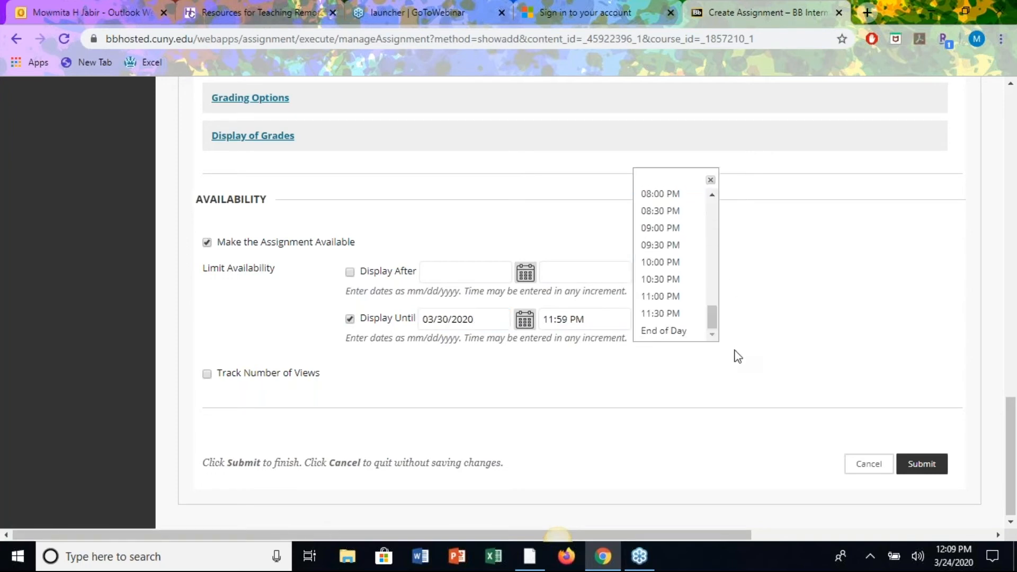
left_click(664, 331)
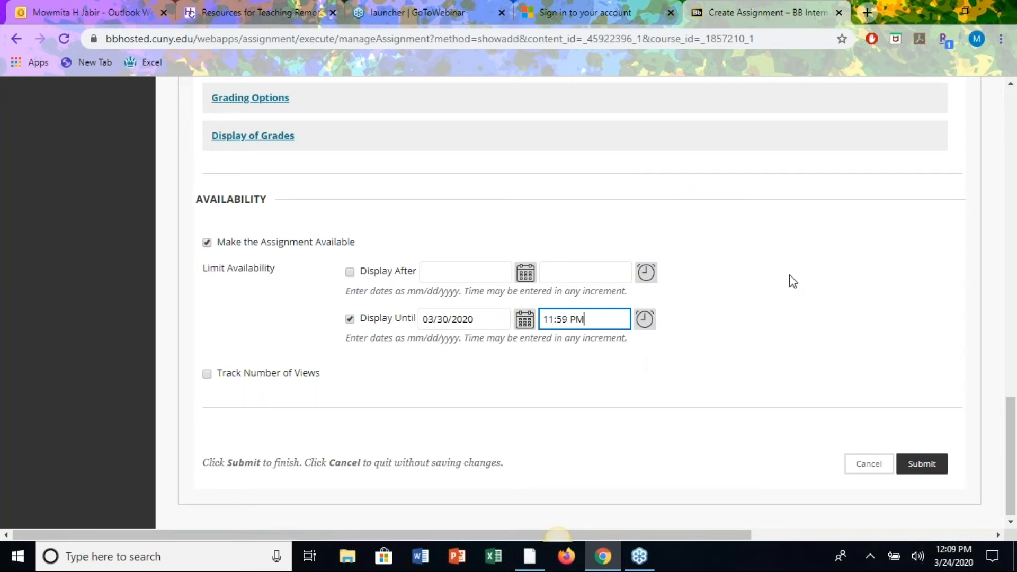
scroll(765, 311, "up", 4)
scroll(320, 251, "up", 5)
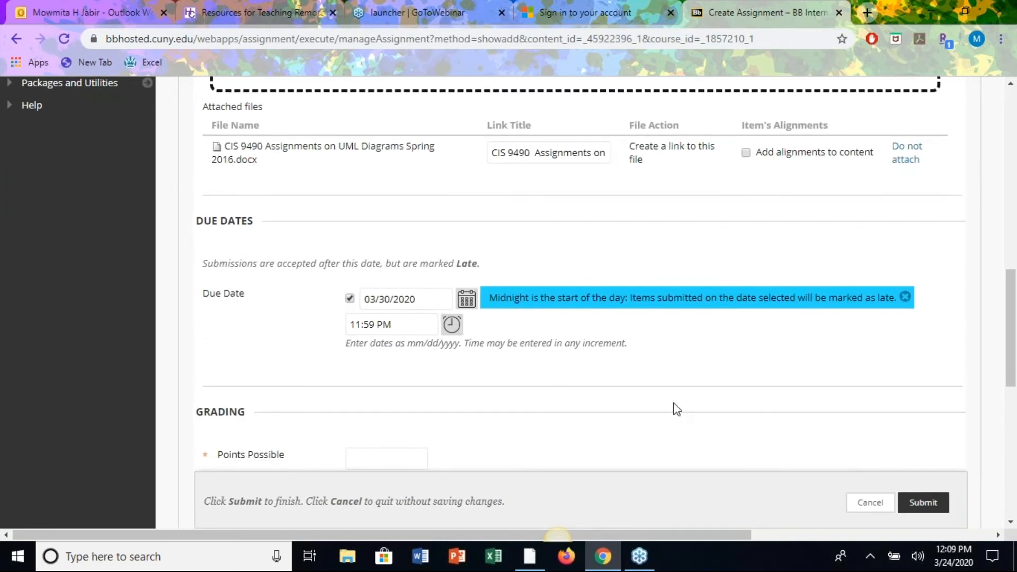
scroll(673, 403, "up", 4)
scroll(673, 403, "right", 5)
scroll(673, 402, "down", 1)
scroll(672, 403, "up", 1)
scroll(672, 404, "right", 1)
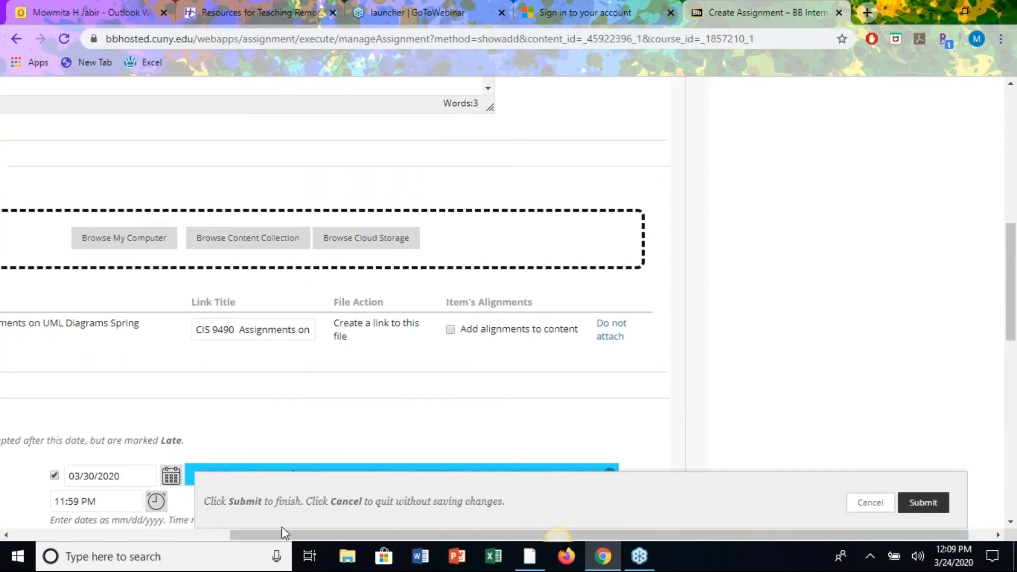
left_click_drag(279, 537, 62, 534)
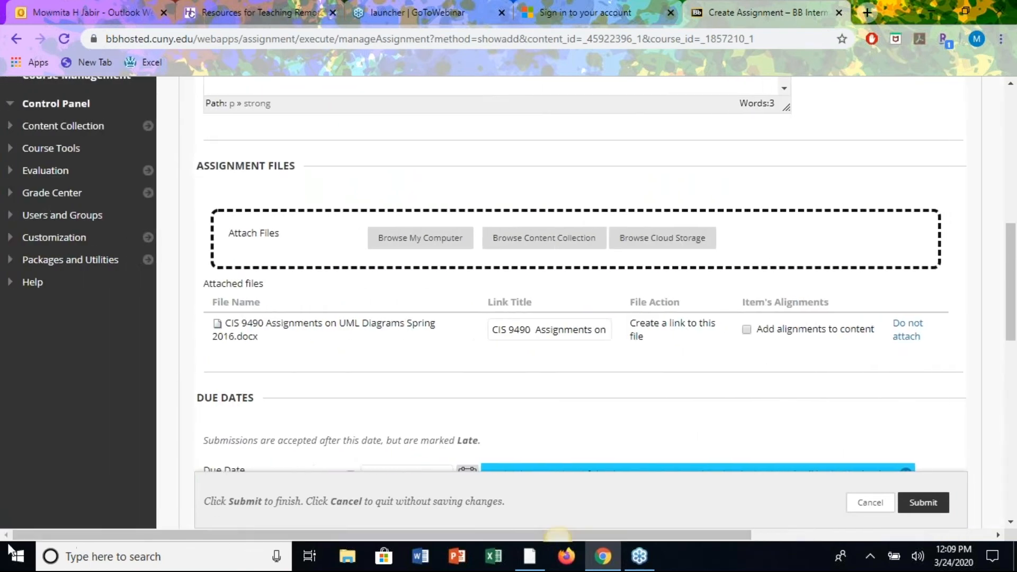
scroll(589, 382, "down", 1)
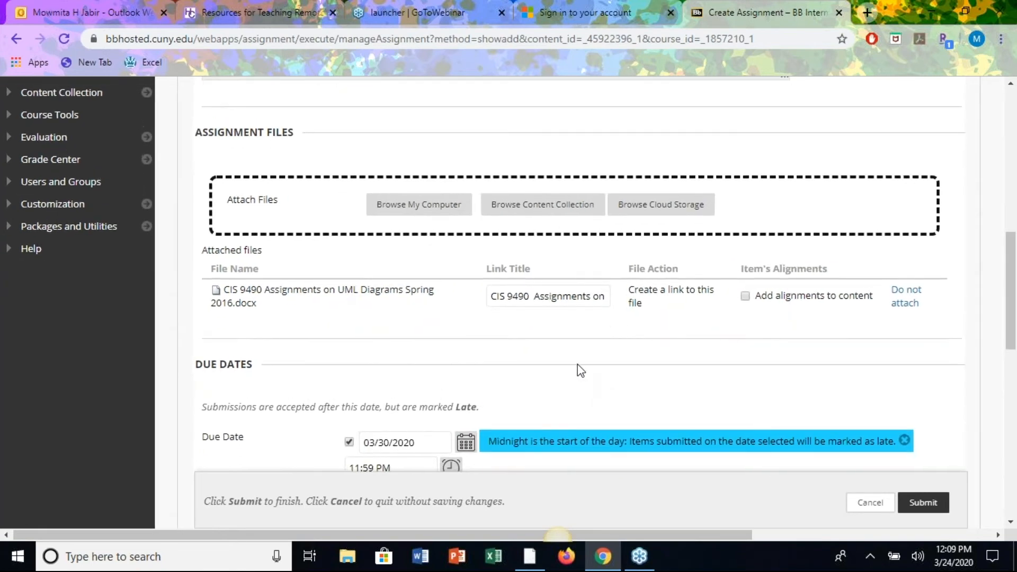
scroll(577, 365, "down", 2)
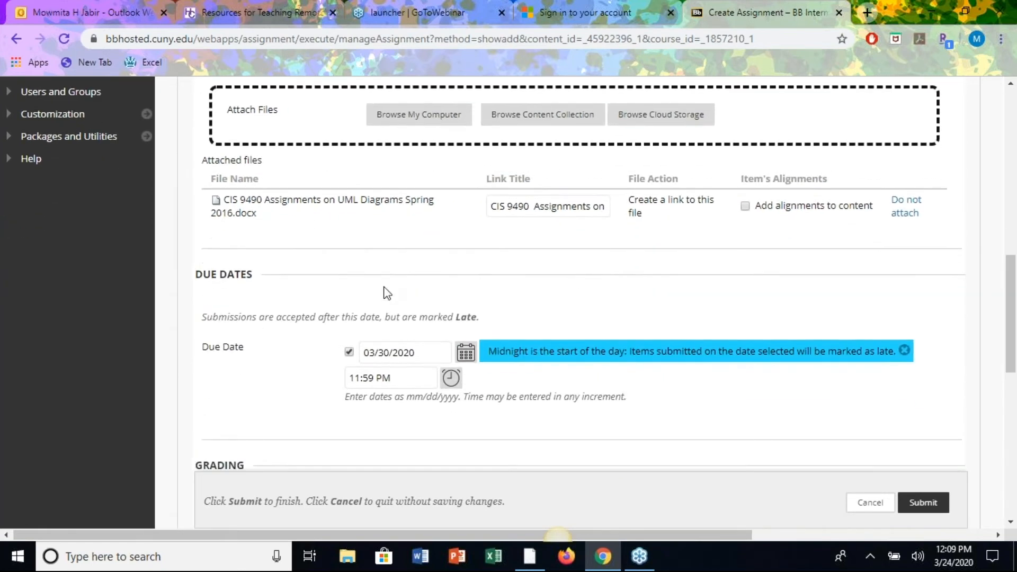
scroll(509, 296, "down", 1)
scroll(509, 296, "down", 12)
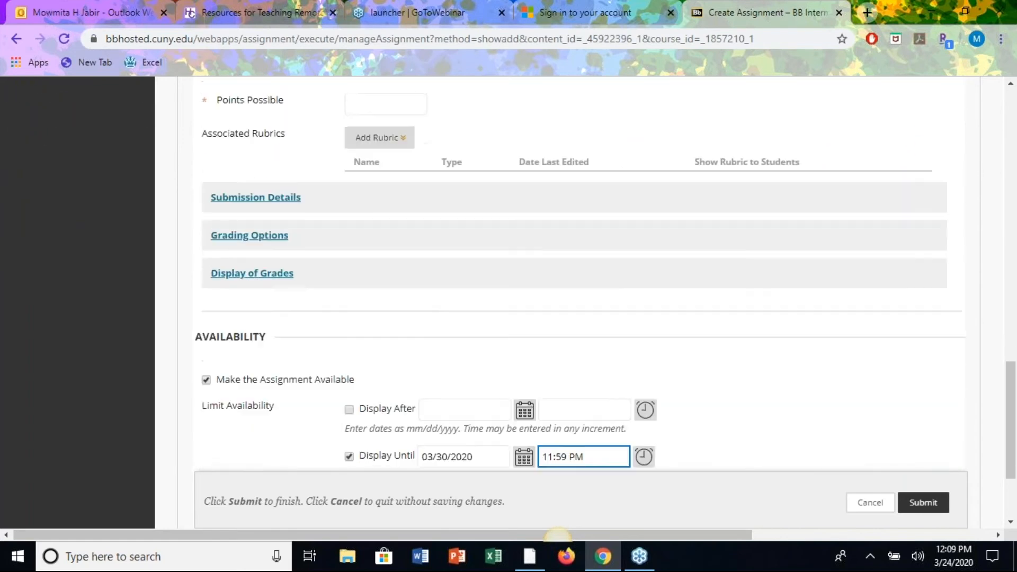
scroll(250, 445, "up", 2)
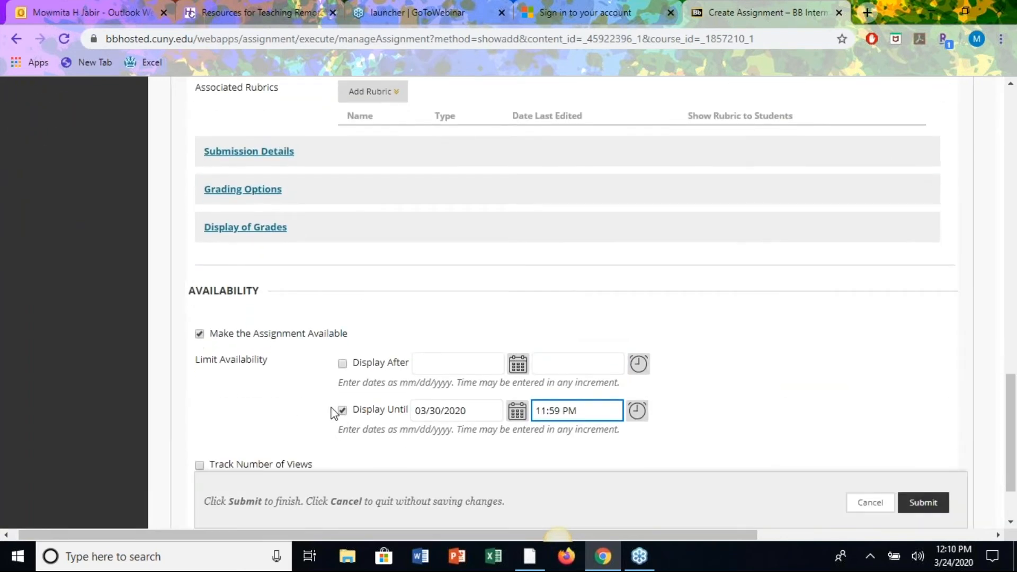
scroll(808, 377, "up", 4)
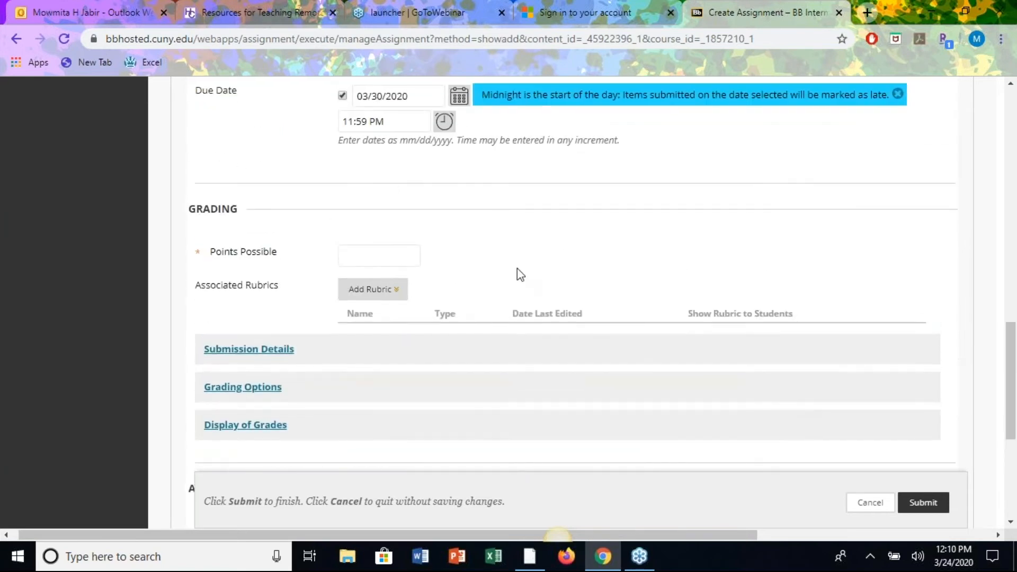
scroll(560, 247, "down", 1)
scroll(559, 246, "up", 1)
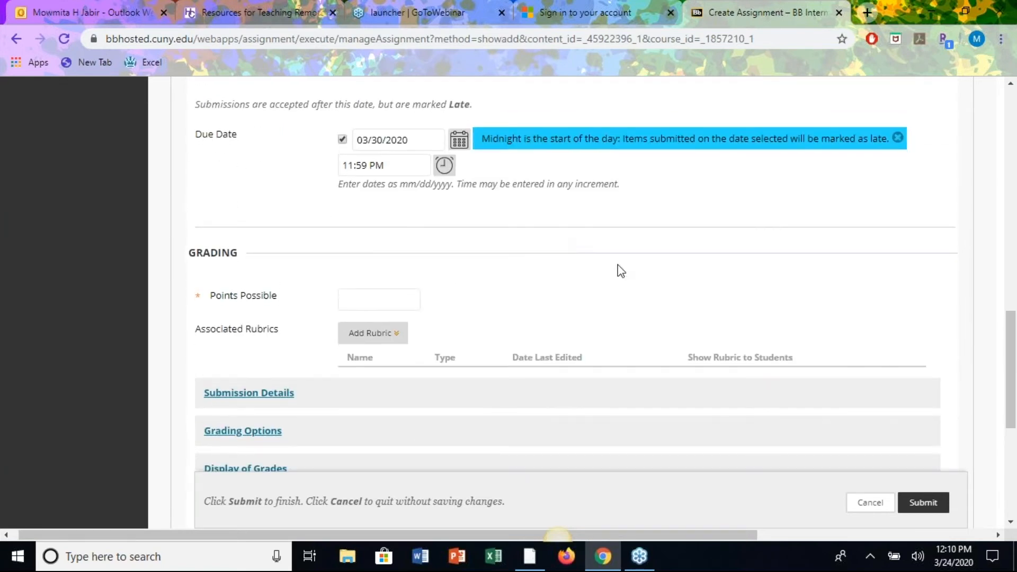
scroll(642, 307, "down", 1)
scroll(642, 307, "down", 2)
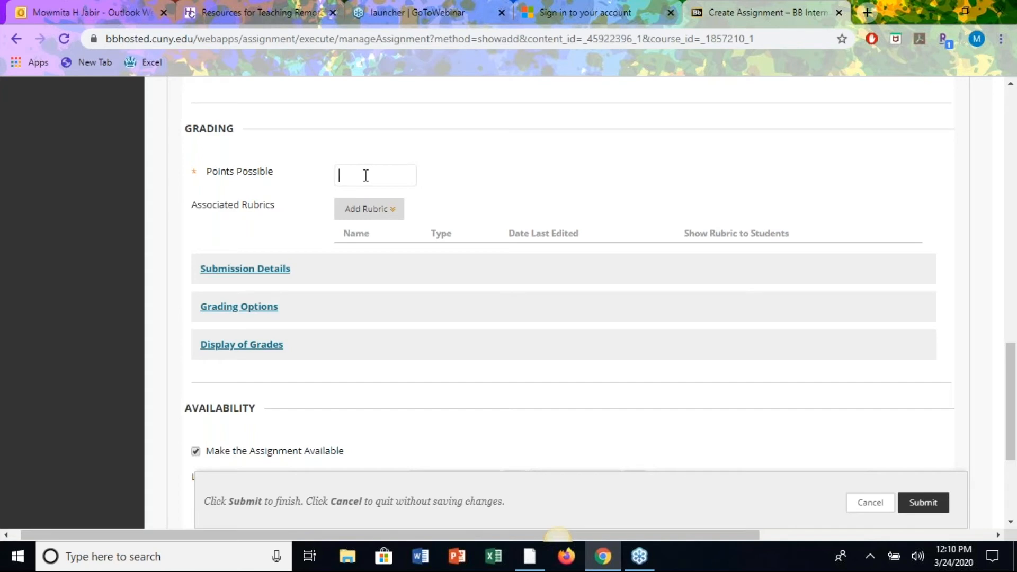
Enter 1 in Points Possible, leaving no rubric attached.
type("1")
scroll(518, 191, "down", 1)
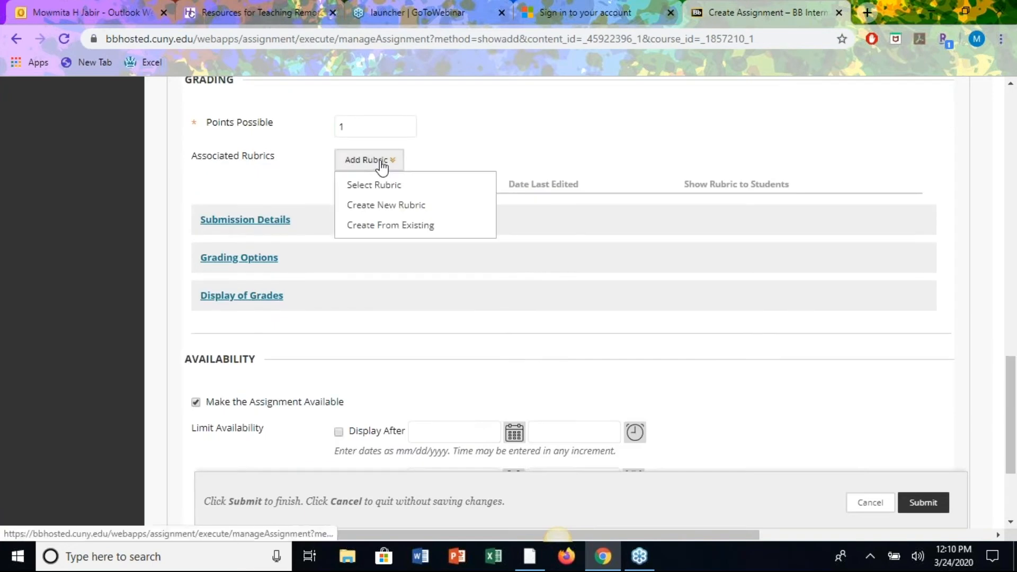
mouse_move(370, 159)
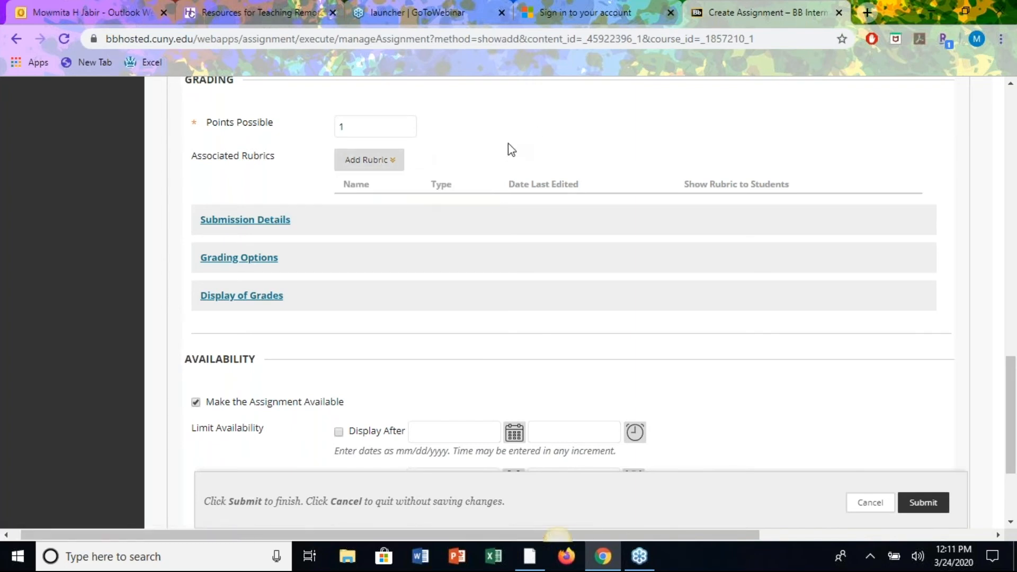
scroll(492, 135, "down", 2)
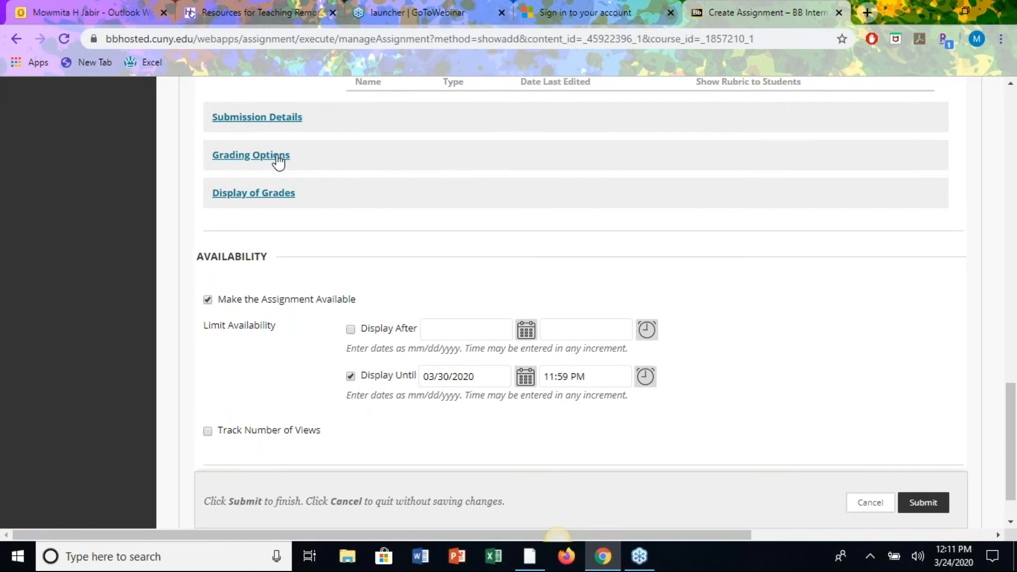
Expand Submission Details and try Group Submission, adding Test Group 1 and Test Group 2.
left_click(255, 122)
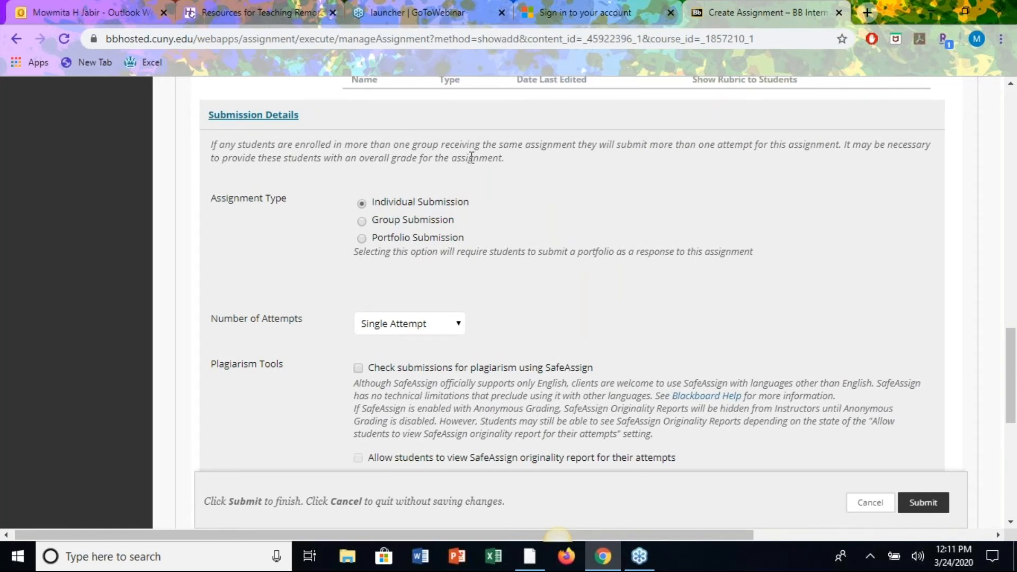
left_click(361, 222)
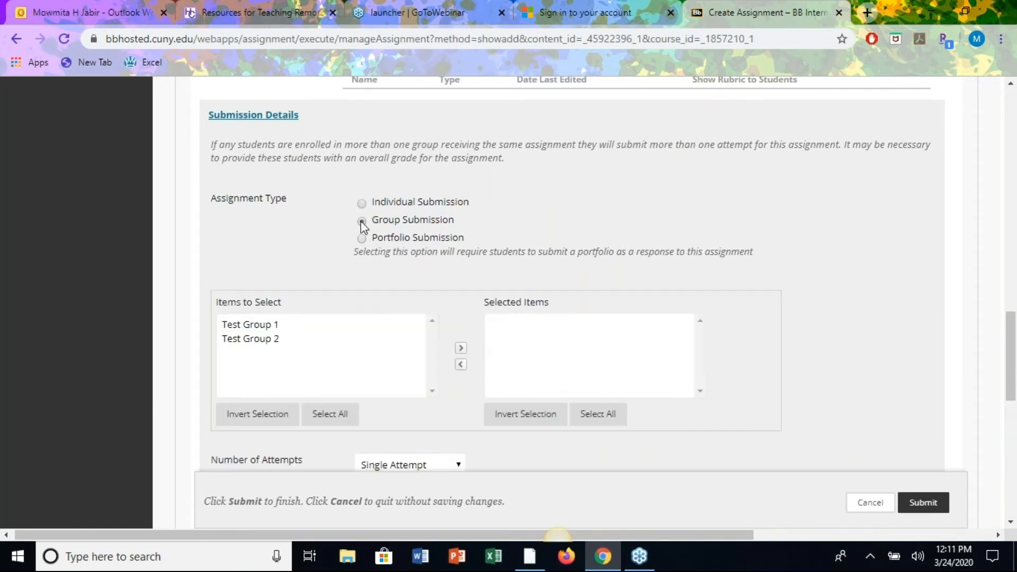
left_click(265, 325)
left_click(262, 338)
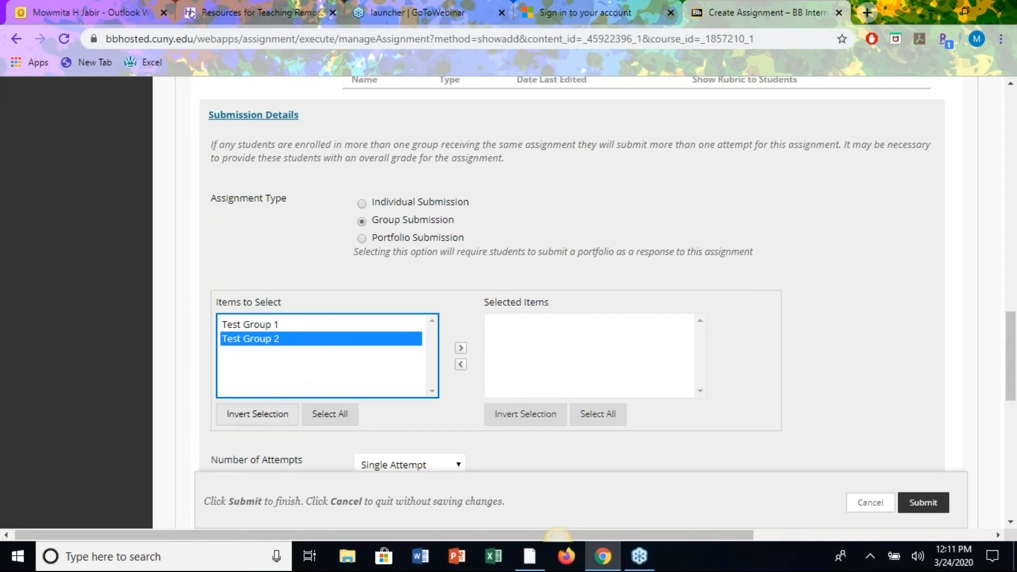
left_click(329, 413)
left_click(460, 349)
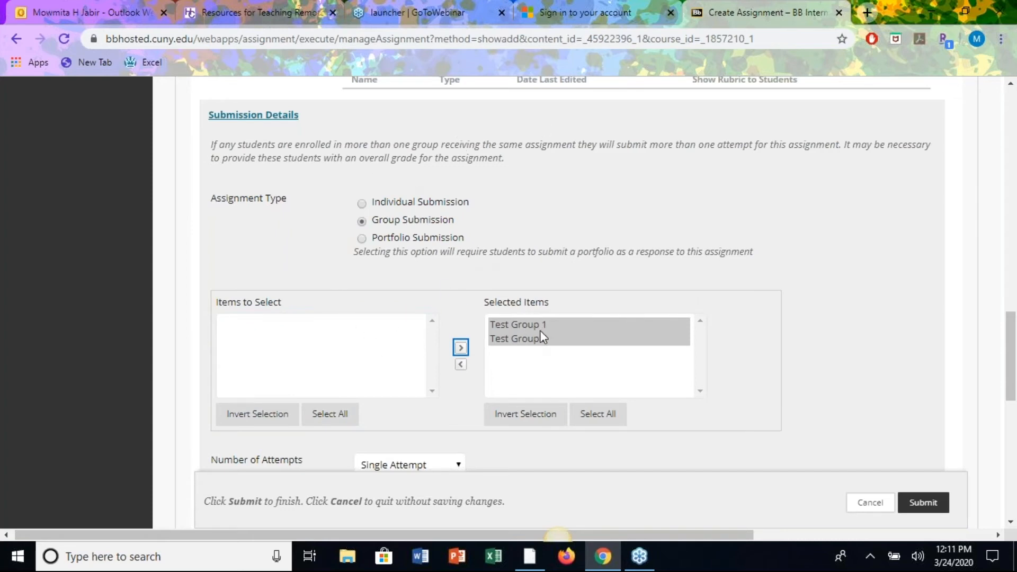
Remove Test Group 2 from the chosen groups and revert to Individual Submission.
left_click(529, 340)
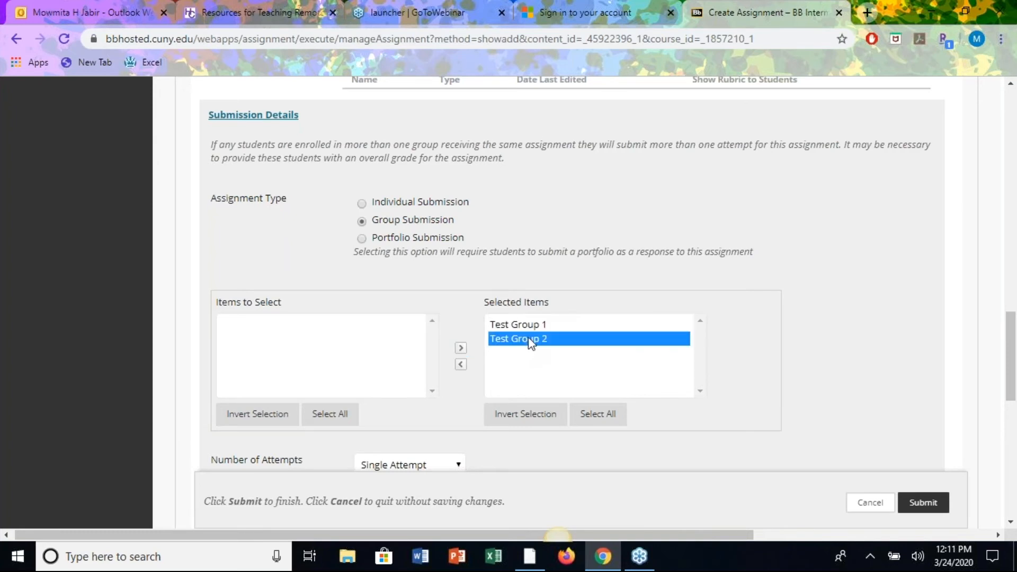
left_click(461, 364)
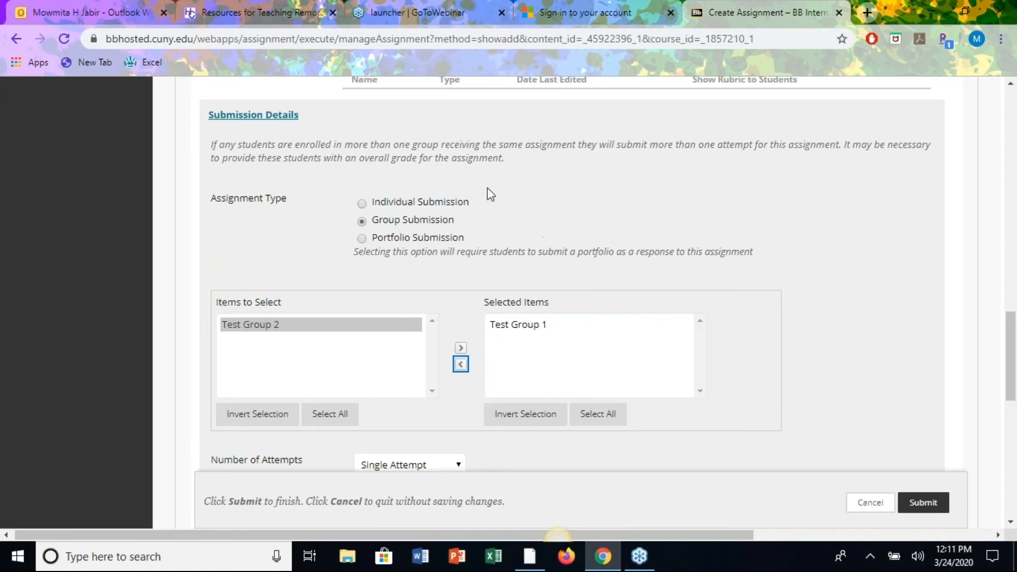
left_click(362, 204)
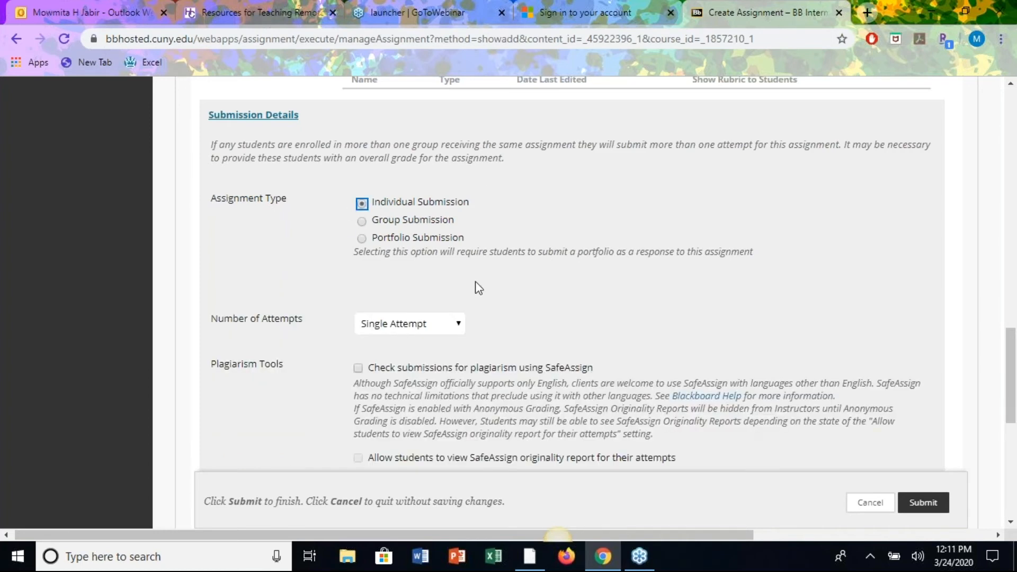
scroll(579, 299, "down", 2)
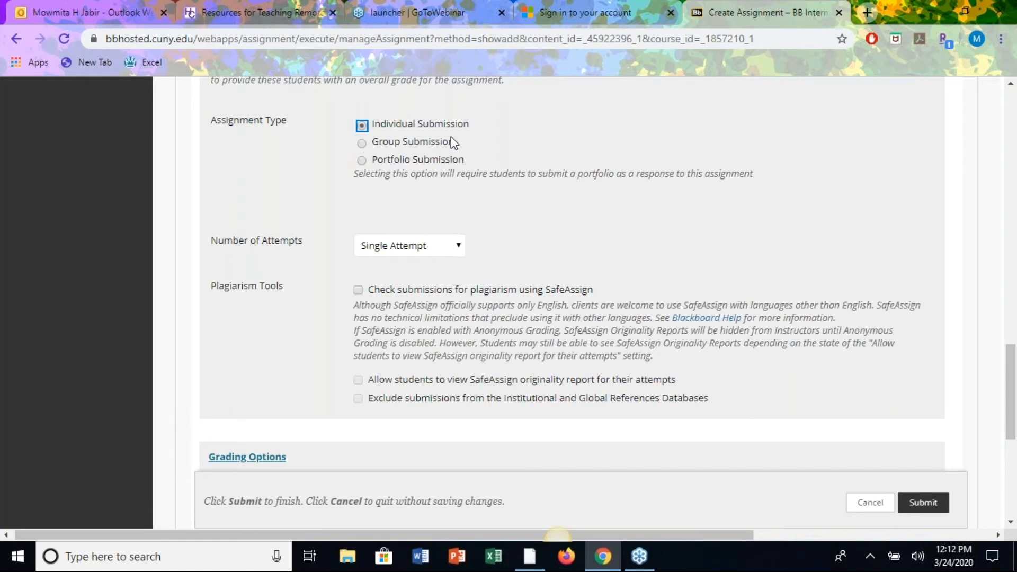
scroll(272, 163, "up", 9)
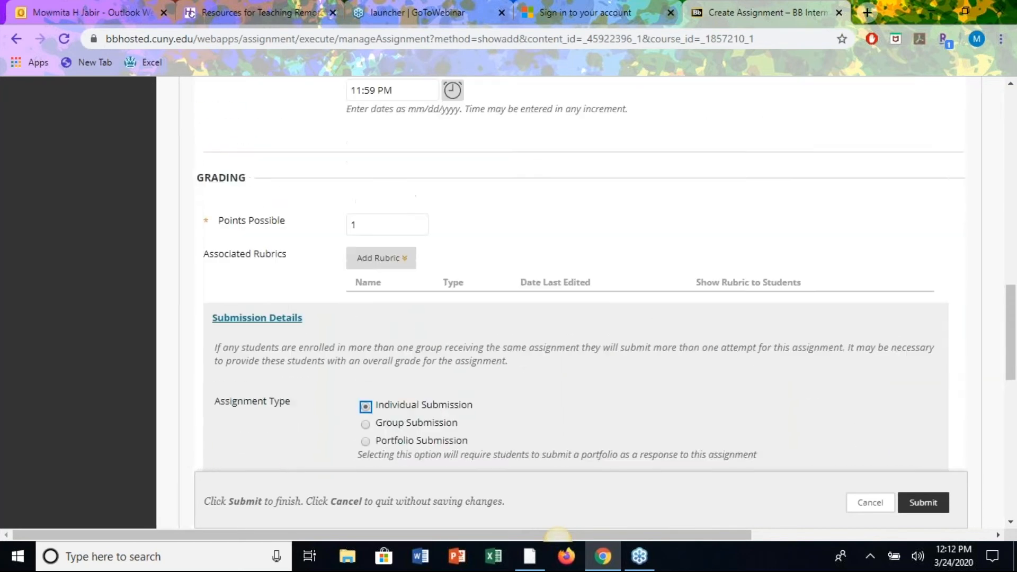
scroll(509, 274, "up", 4)
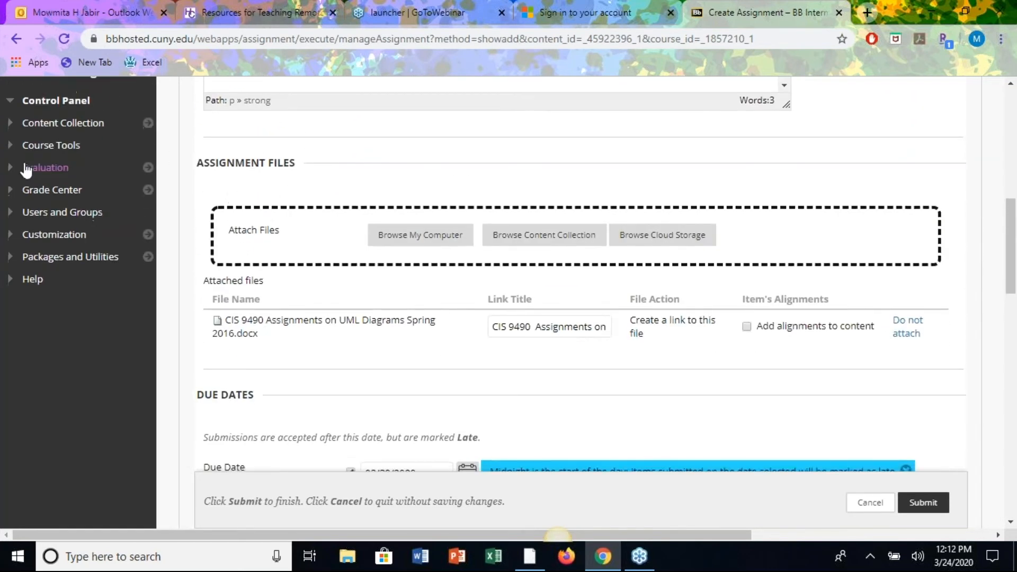
left_click(9, 213)
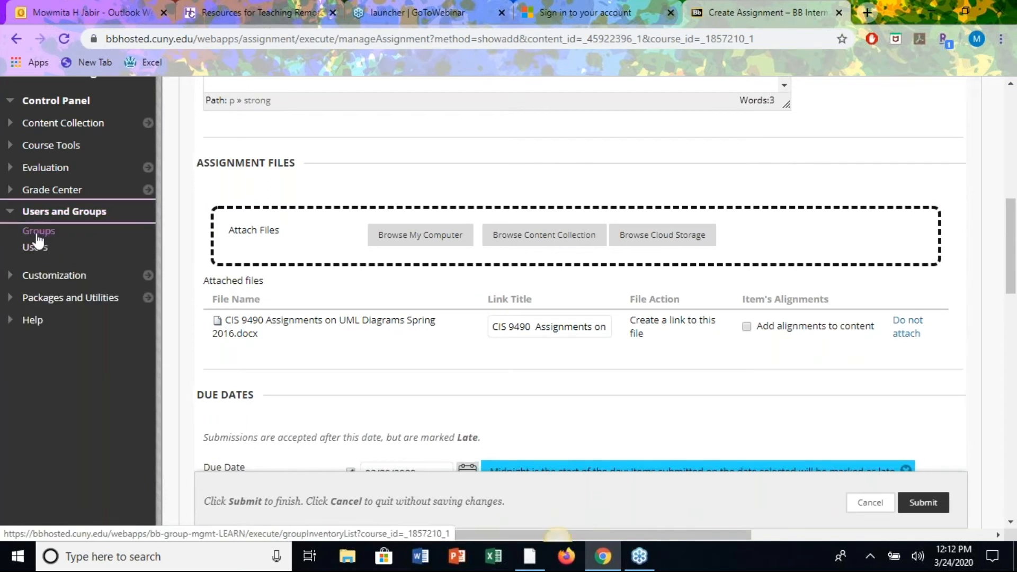
scroll(486, 391, "down", 9)
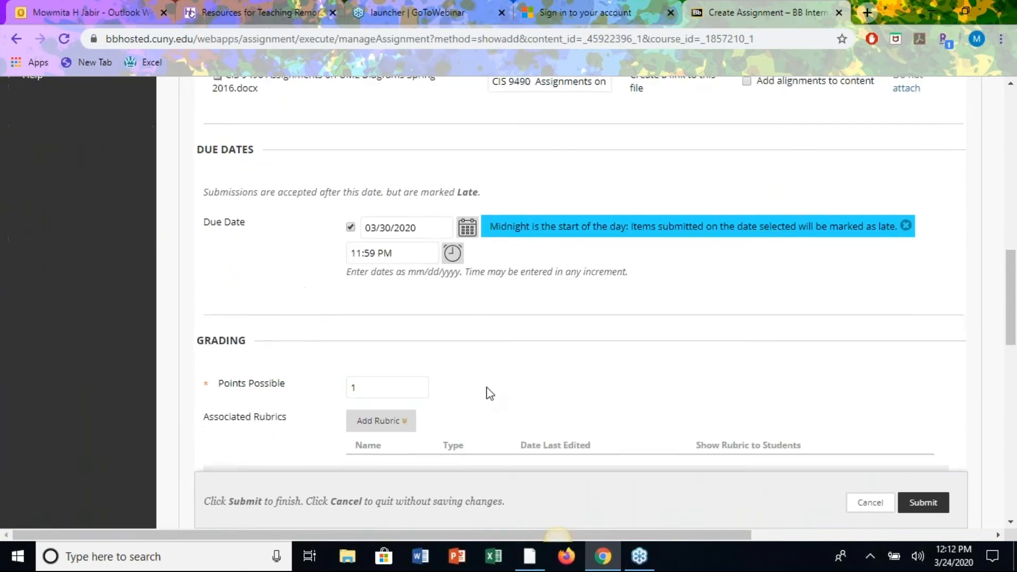
scroll(487, 392, "down", 4)
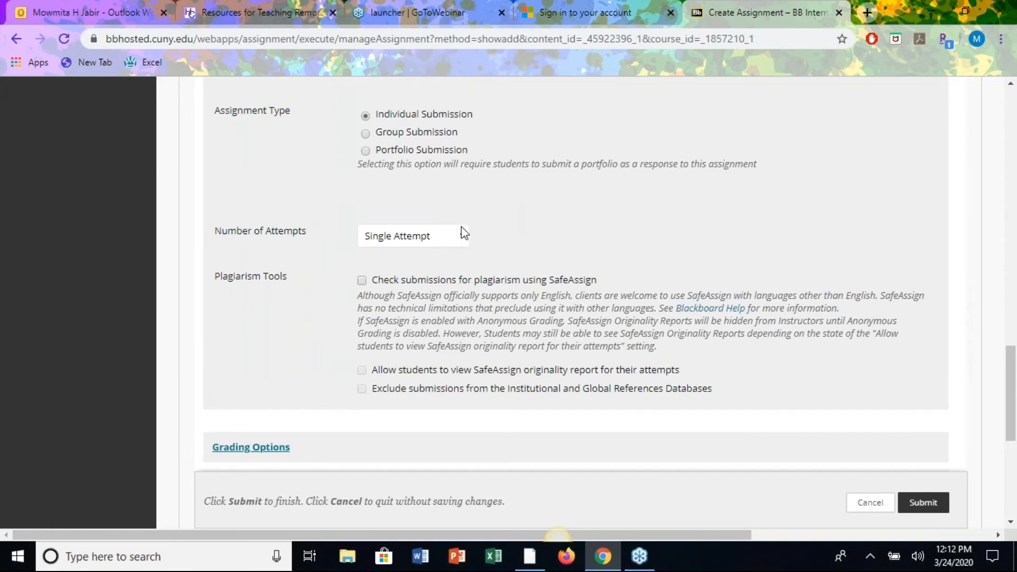
Set Number of Attempts to Multiple attempts with Maximum Attempts of 2.
left_click(462, 241)
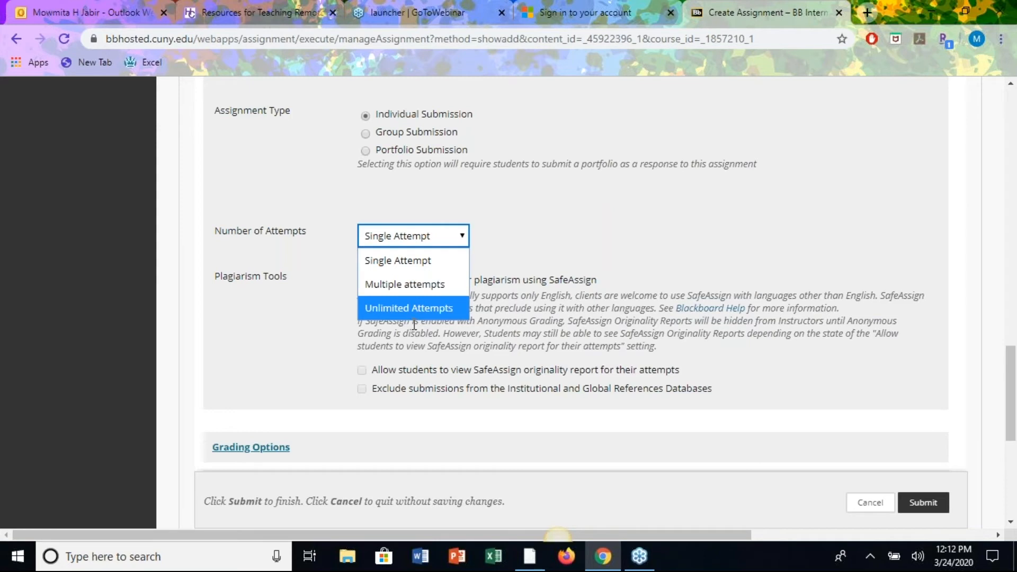
left_click(426, 286)
left_click(380, 276)
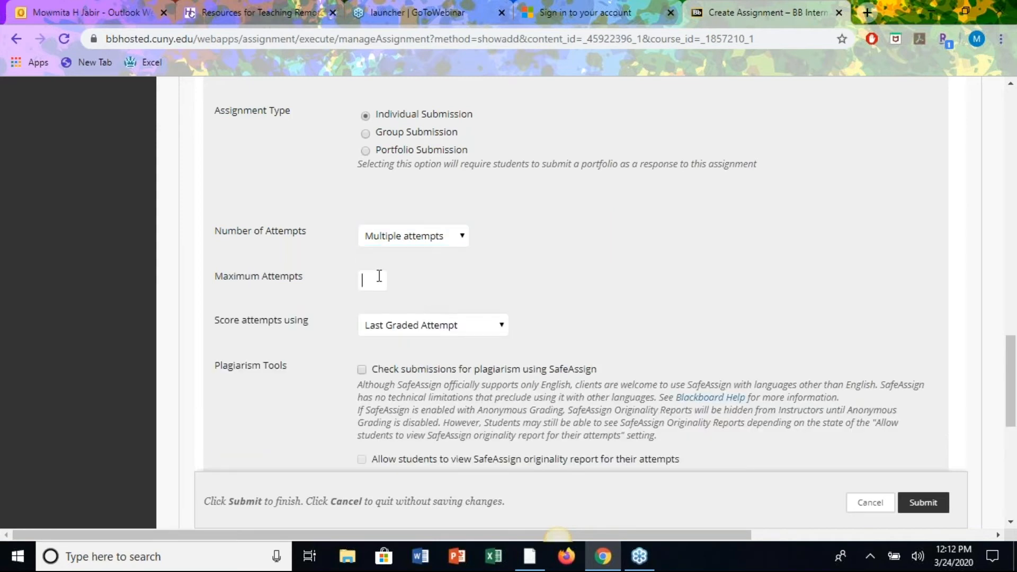
type("2")
key("BackSpace")
type("5")
key("BackSpace")
type("99")
key("BackSpace")
key("BackSpace")
type("2")
left_click(701, 311)
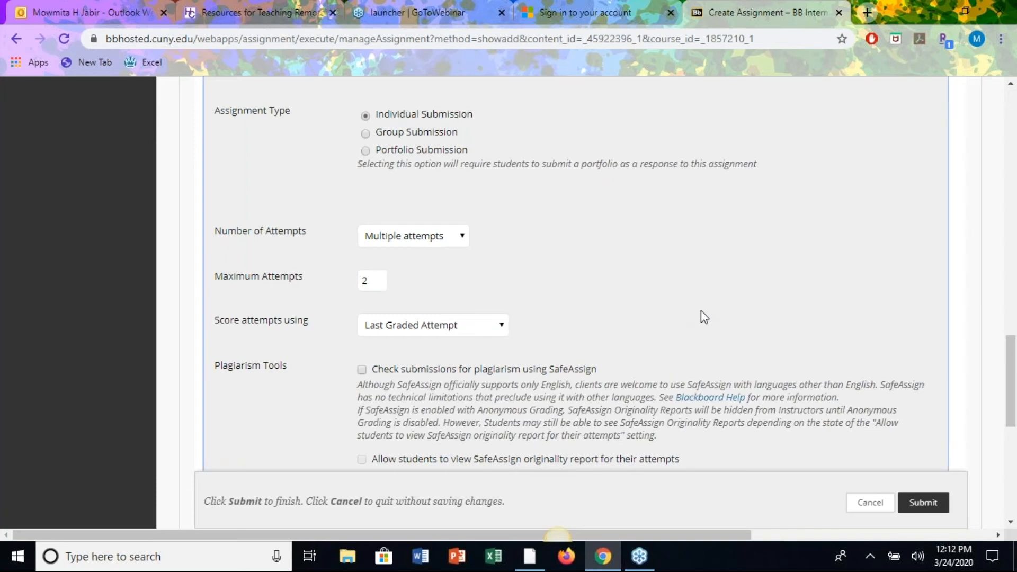
scroll(701, 316, "down", 2)
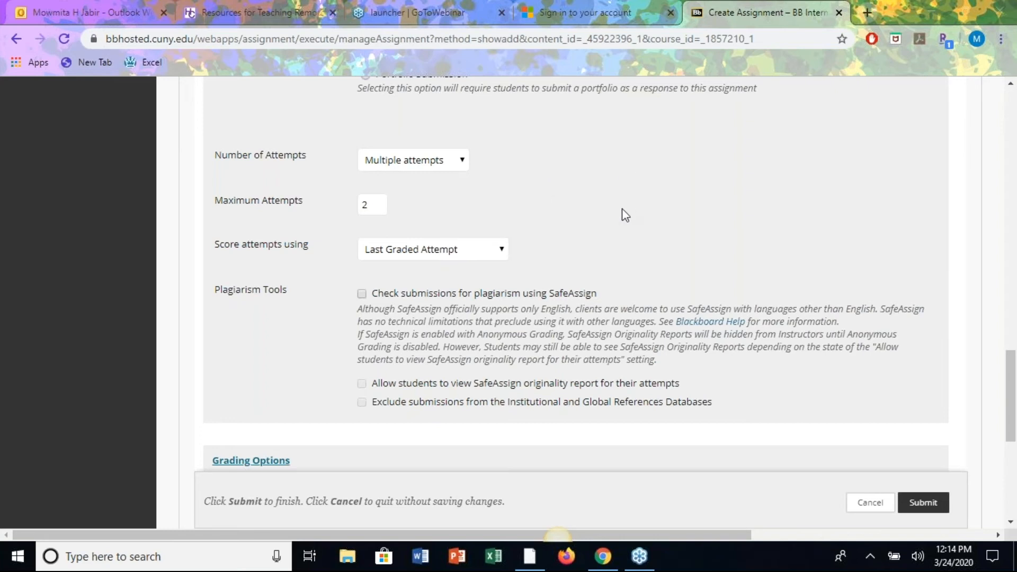
scroll(599, 207, "down", 1)
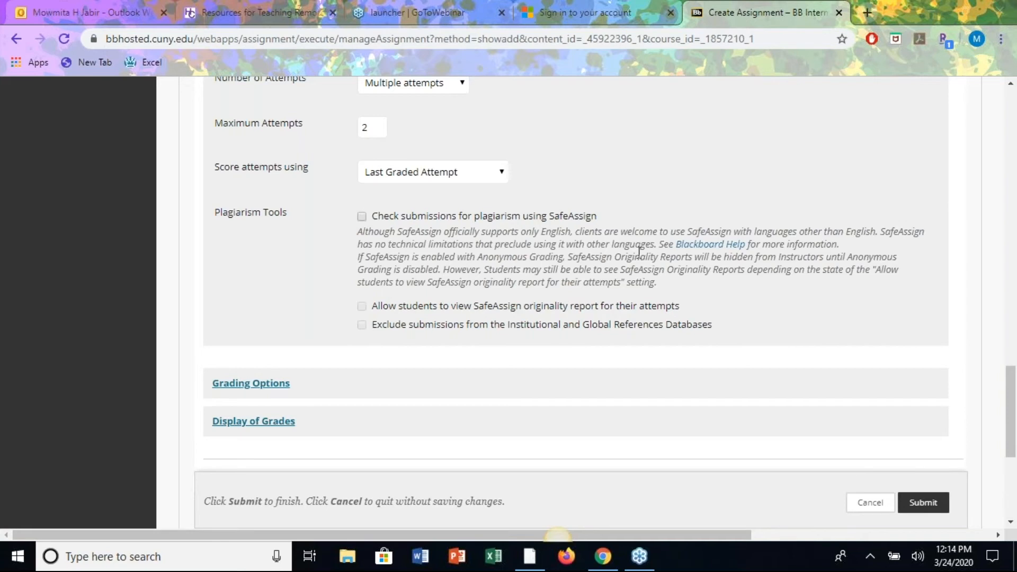
Turn on SafeAssign and exclude submissions from the Institutional and Global References Databases.
left_click(361, 217)
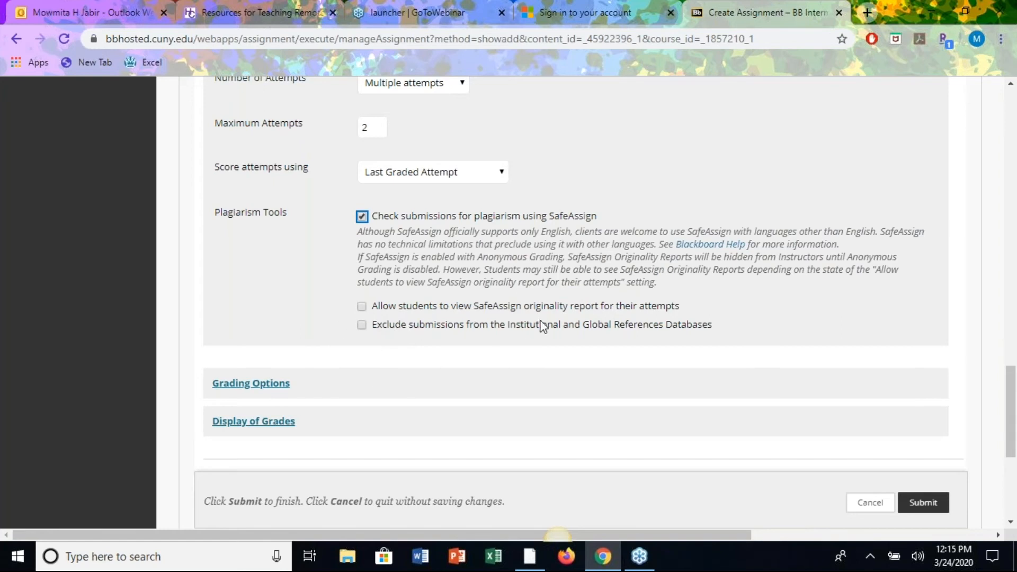
scroll(461, 297, "right", 1)
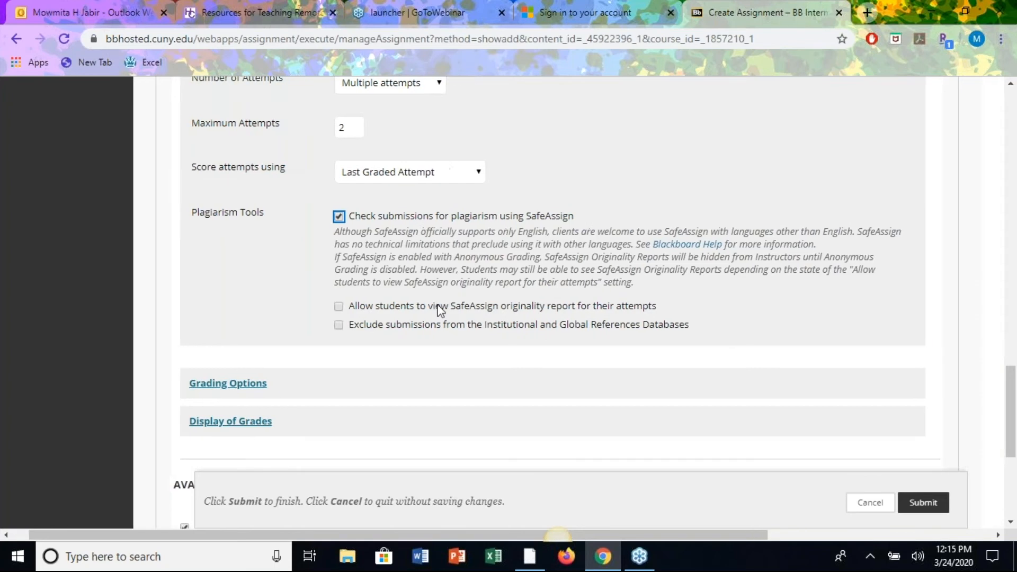
left_click(338, 326)
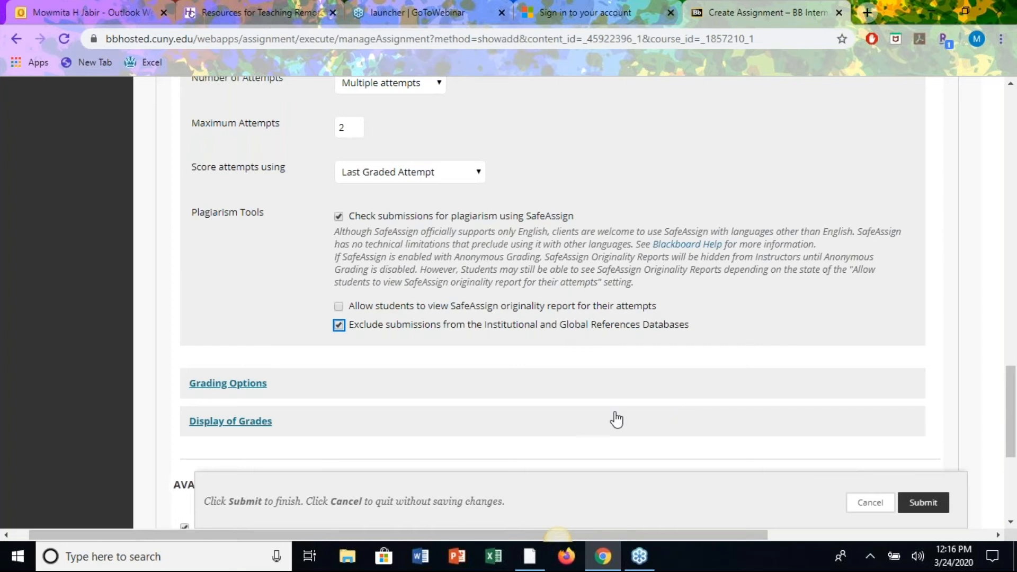
scroll(532, 357, "down", 1)
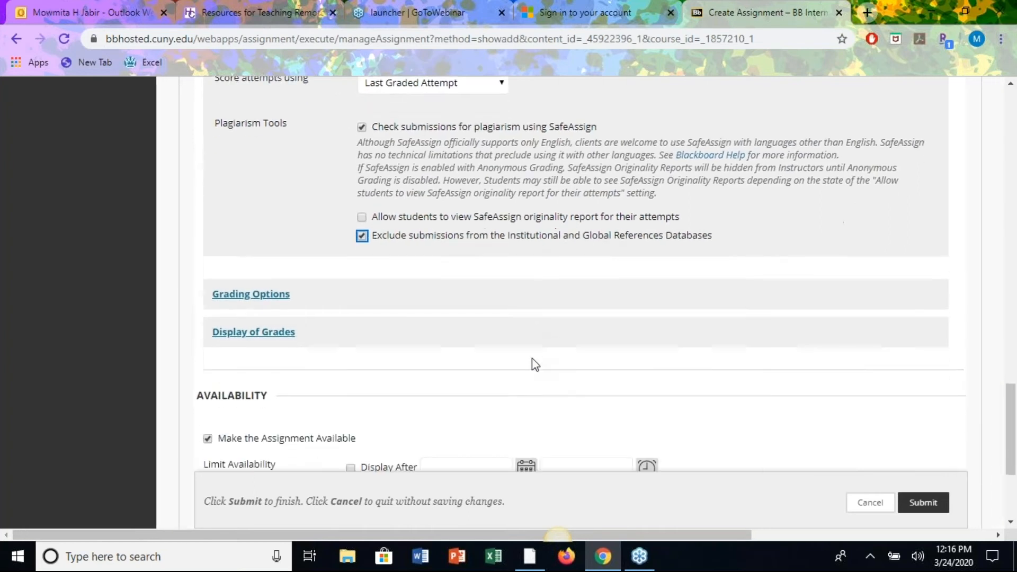
scroll(531, 358, "down", 1)
Review Grading Options, collapse it, and expand the Display of Grades section.
left_click(259, 296)
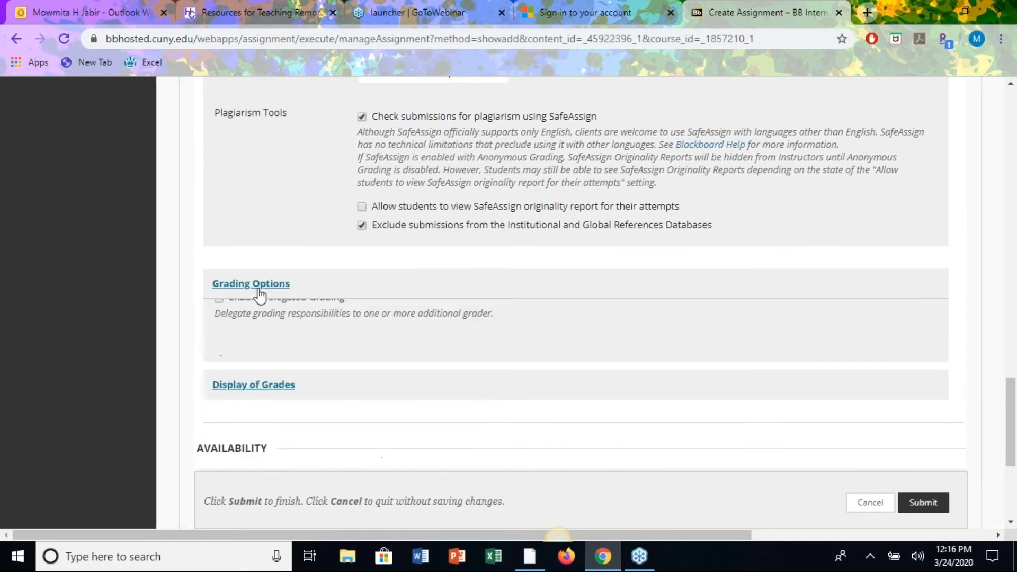
scroll(498, 352, "down", 1)
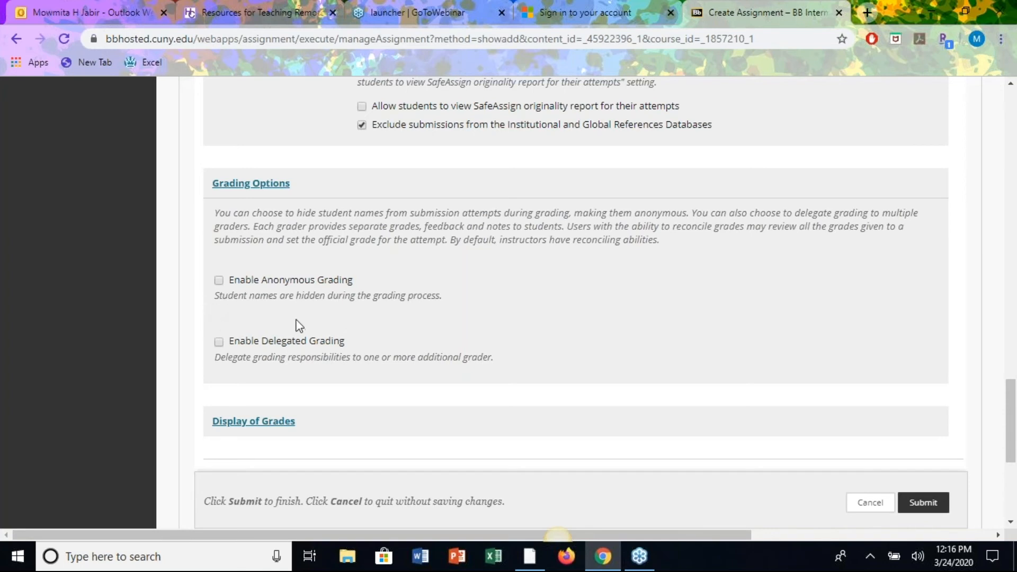
scroll(499, 292, "up", 1)
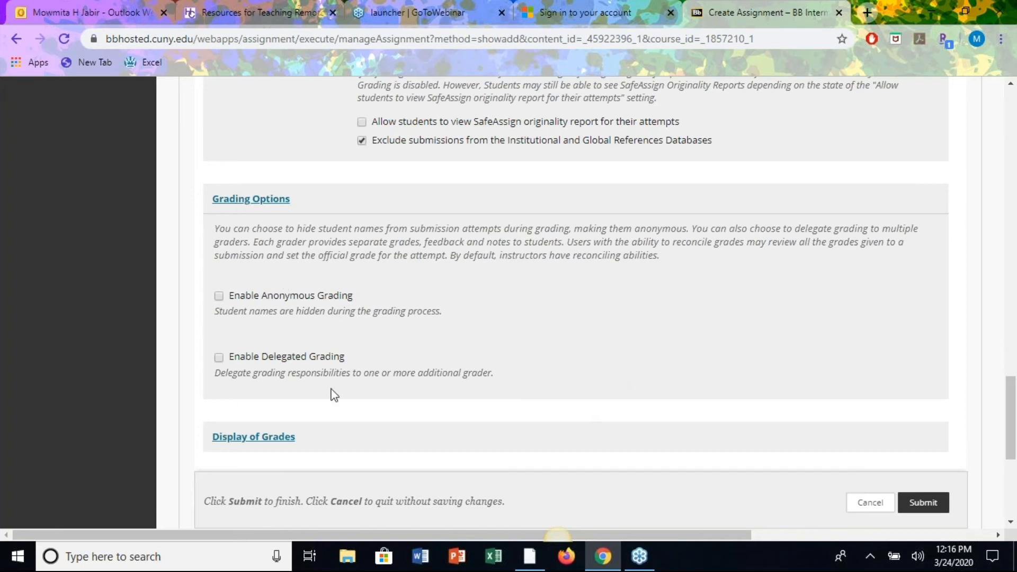
left_click(236, 201)
left_click(272, 243)
scroll(589, 365, "down", 1)
scroll(589, 365, "down", 1)
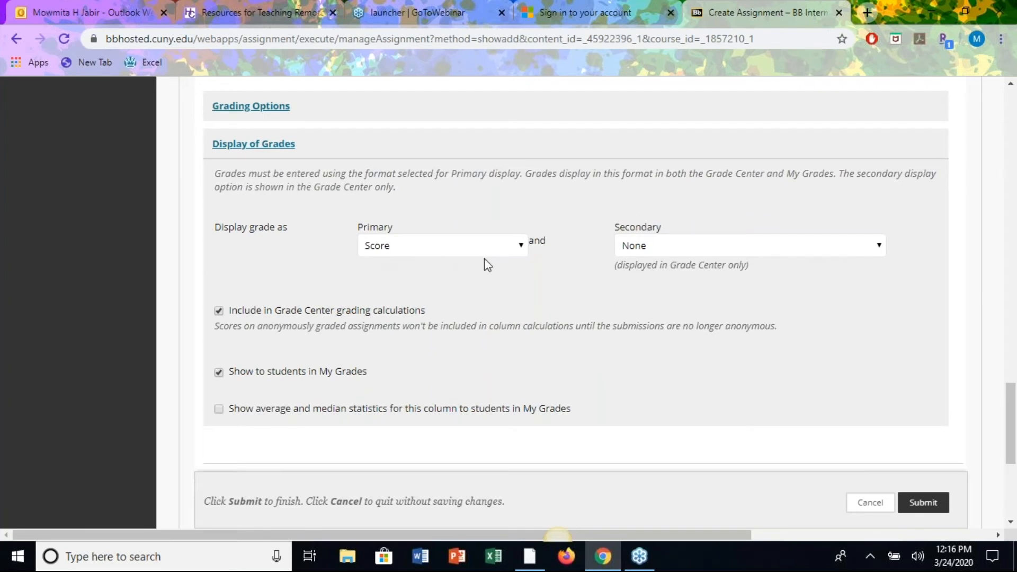
left_click(522, 247)
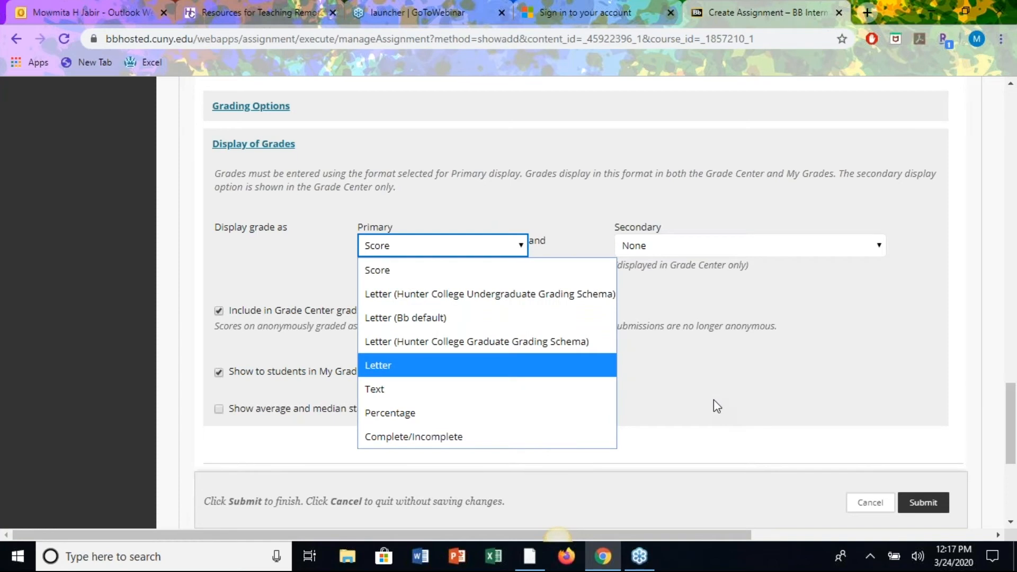
scroll(713, 401, "down", 1)
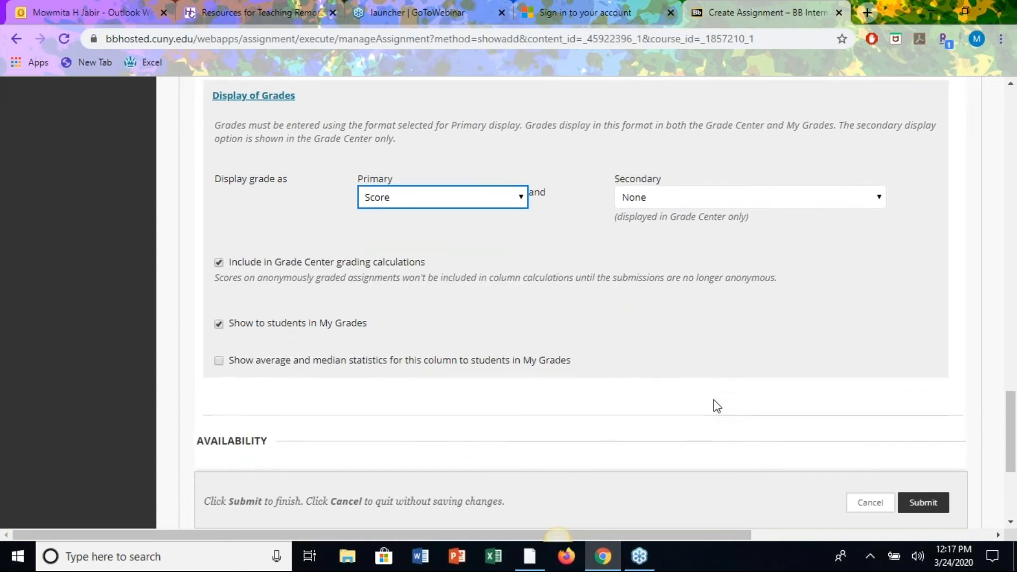
scroll(713, 402, "down", 1)
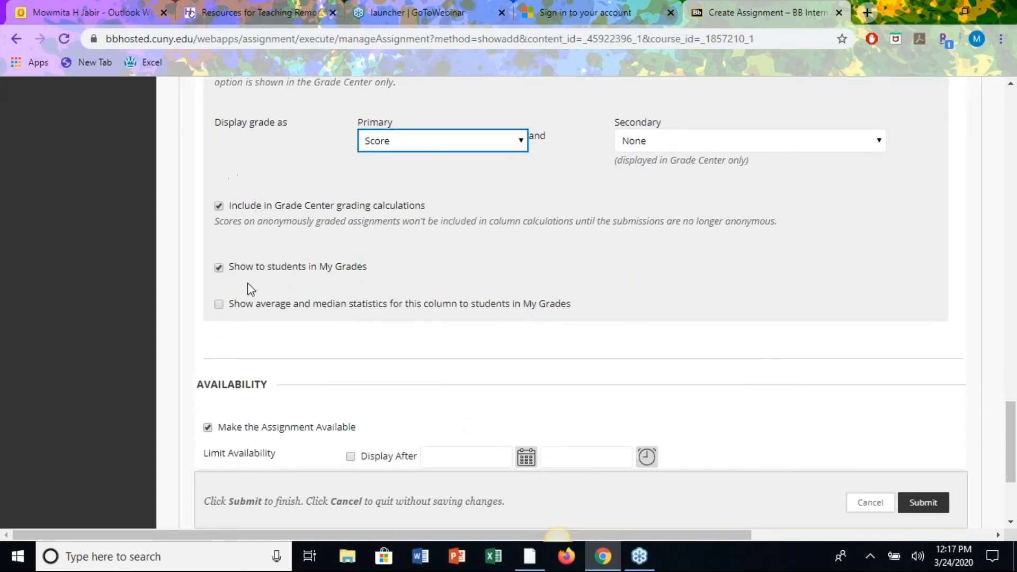
left_click(218, 268)
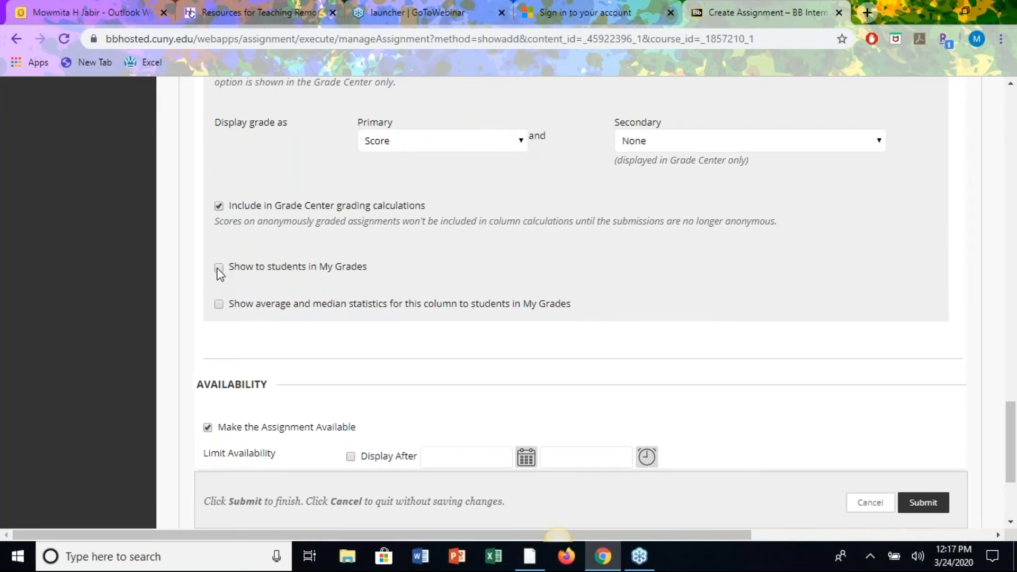
left_click(218, 268)
scroll(694, 308, "down", 3)
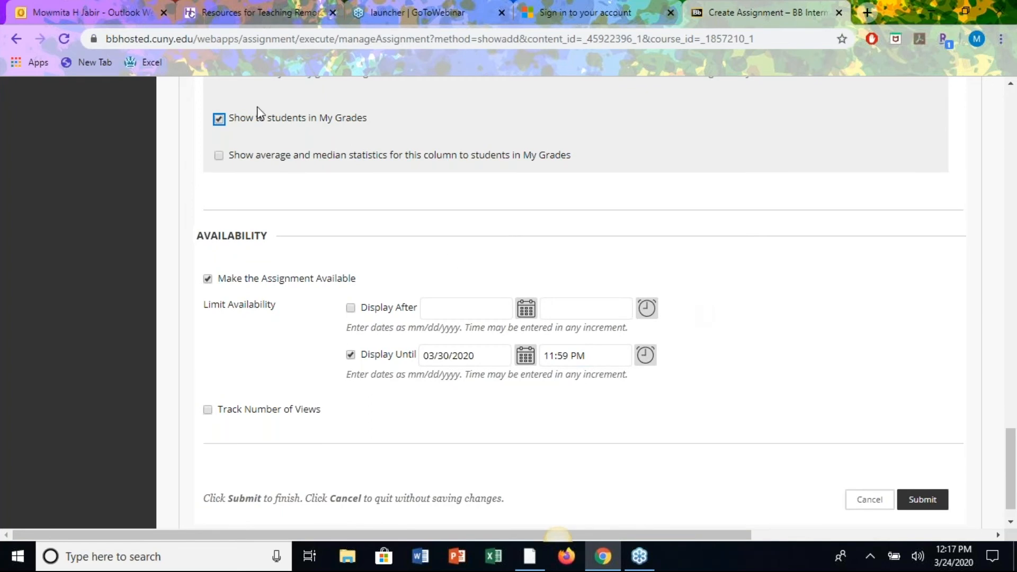
Submit the Create Assignment form to create Homework#11.
left_click(233, 130)
scroll(758, 355, "down", 1)
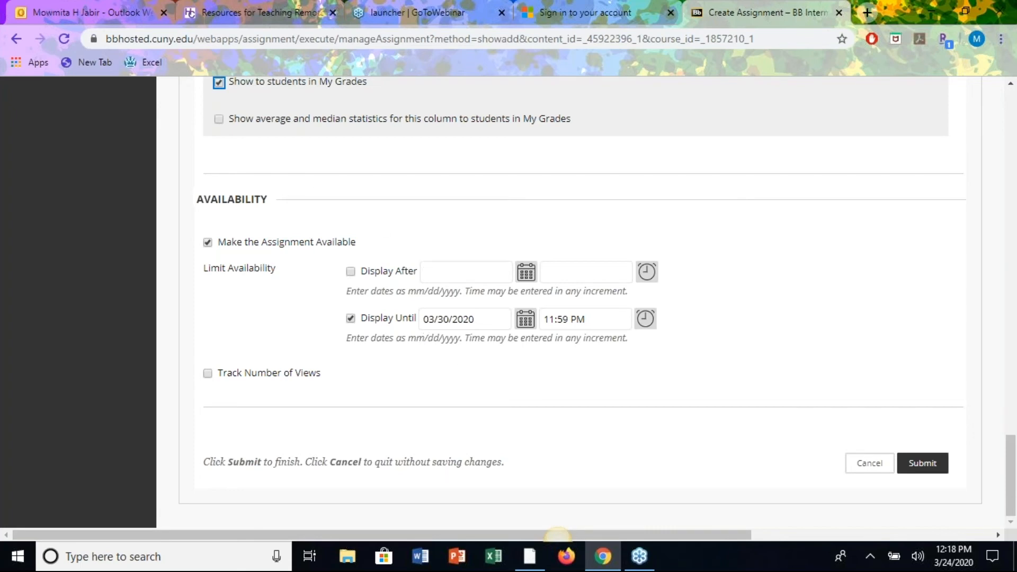
left_click(922, 470)
left_click(922, 470)
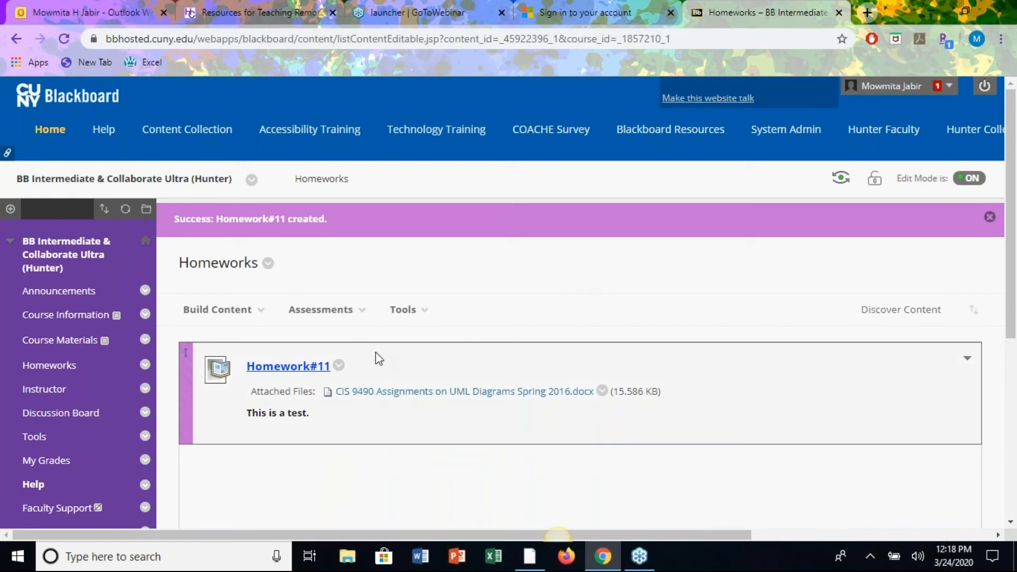
Add a Turnitin Assignment from the Assessments menu and continue with the Paper Assignment type.
left_click(321, 309)
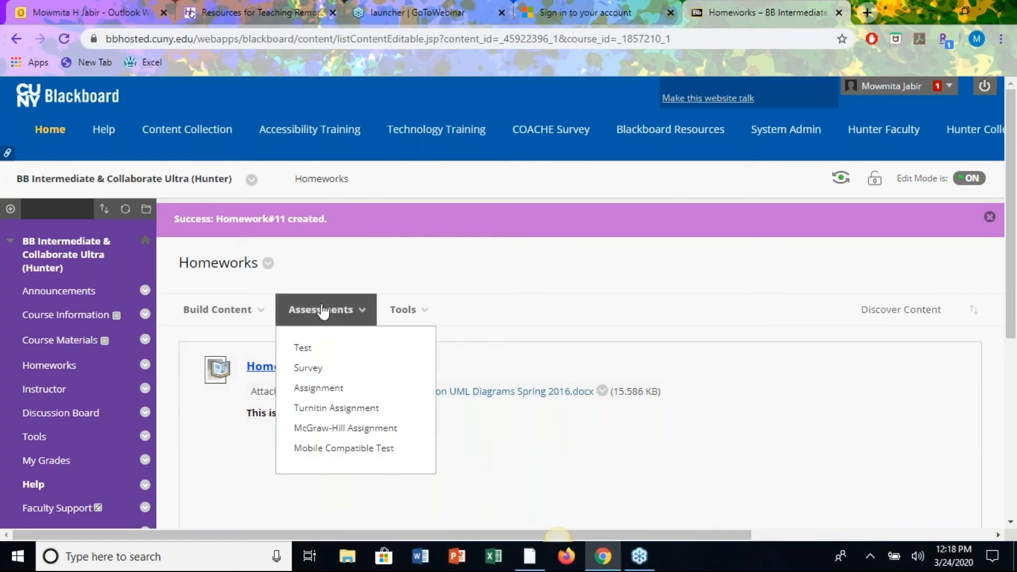
left_click(336, 407)
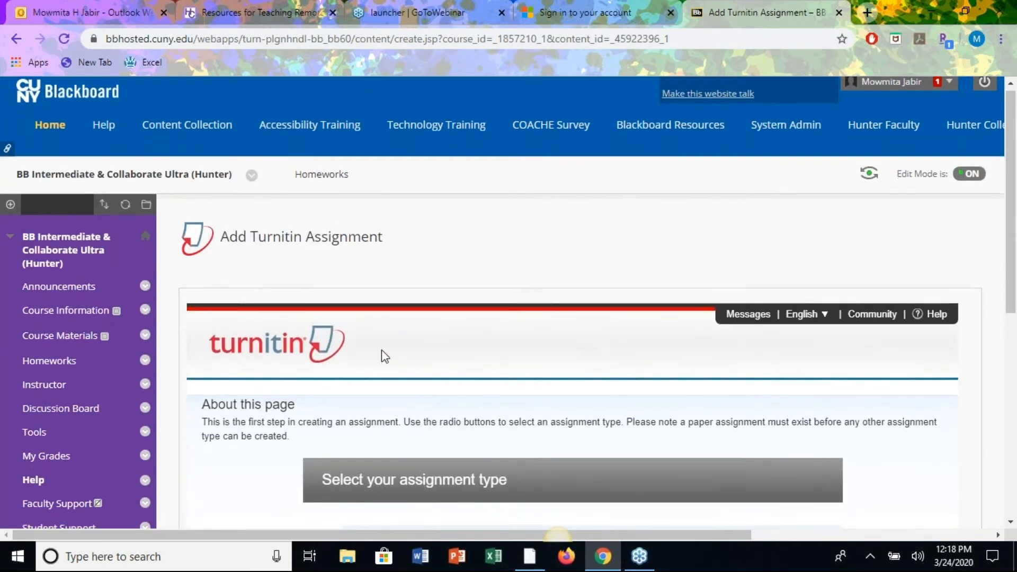
scroll(503, 379, "down", 3)
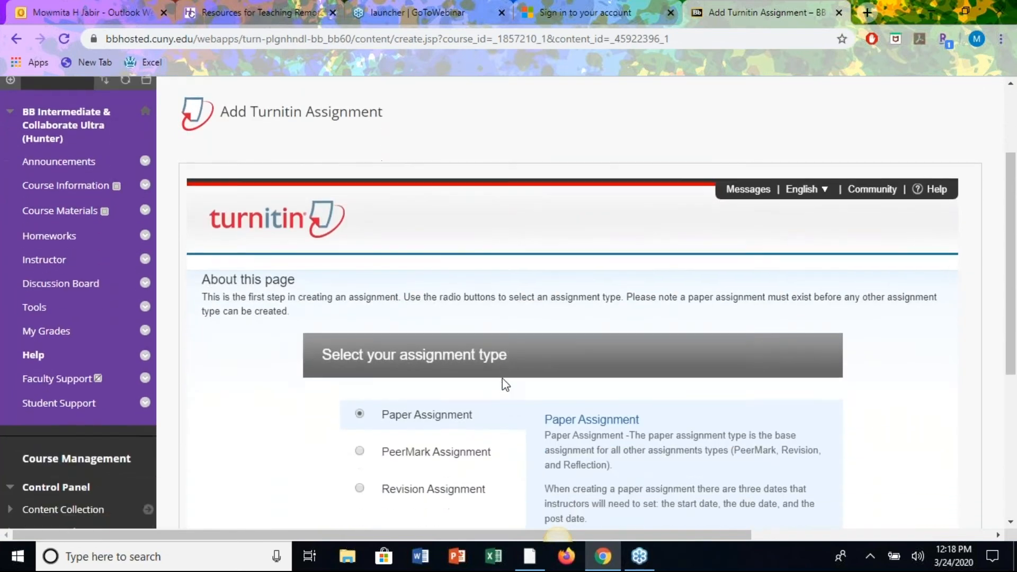
scroll(502, 379, "down", 1)
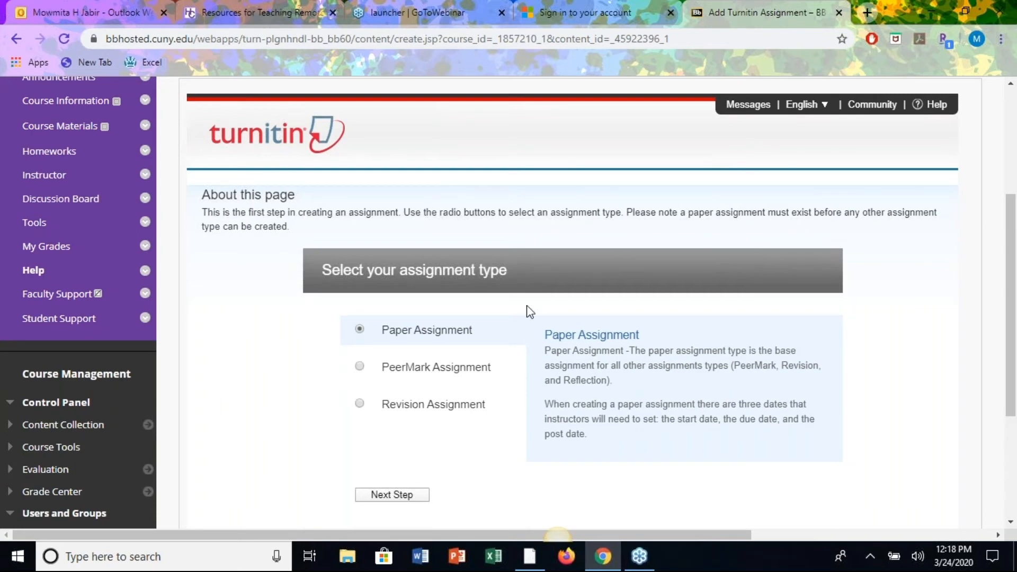
scroll(492, 357, "down", 2)
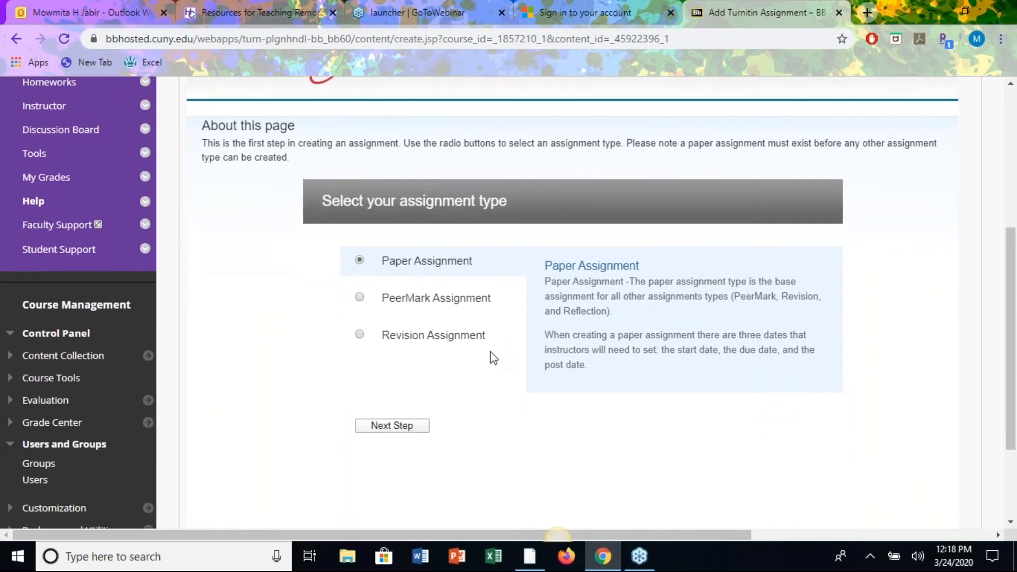
scroll(492, 357, "down", 1)
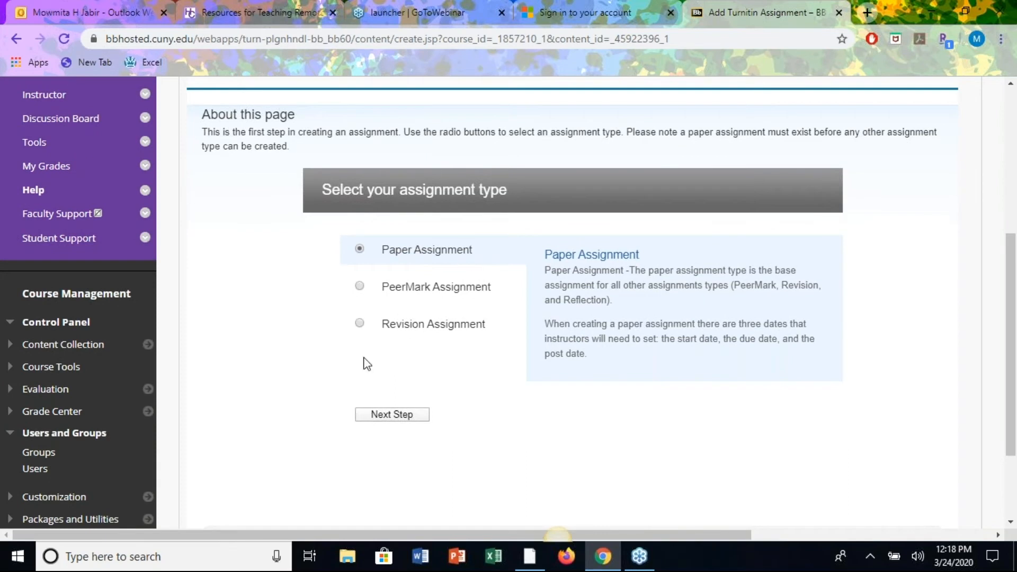
left_click(384, 419)
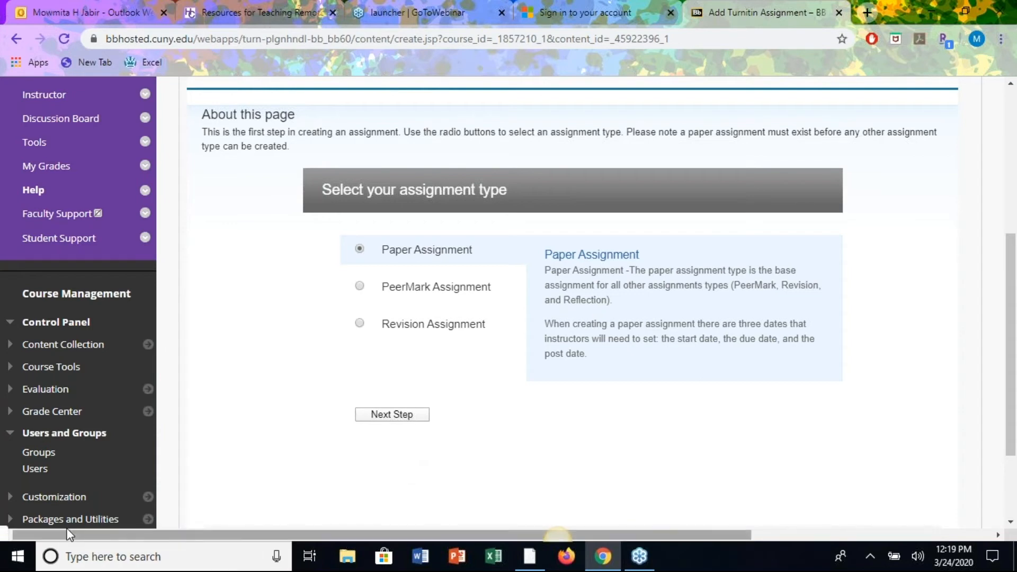
Enter 'Draft Research Paper' as the Turnitin assignment title and 10 as its point value.
left_click(409, 415)
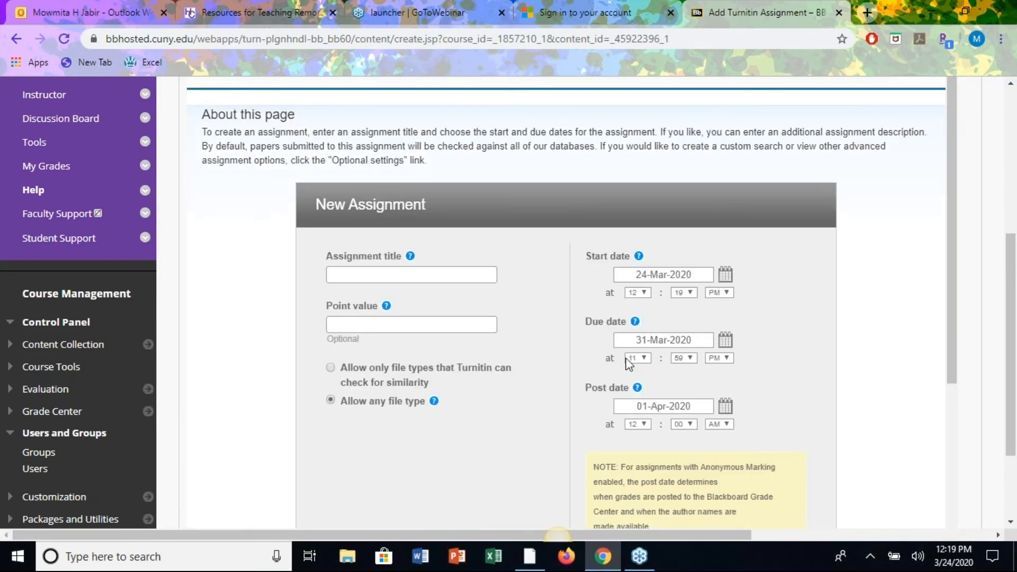
left_click(428, 273)
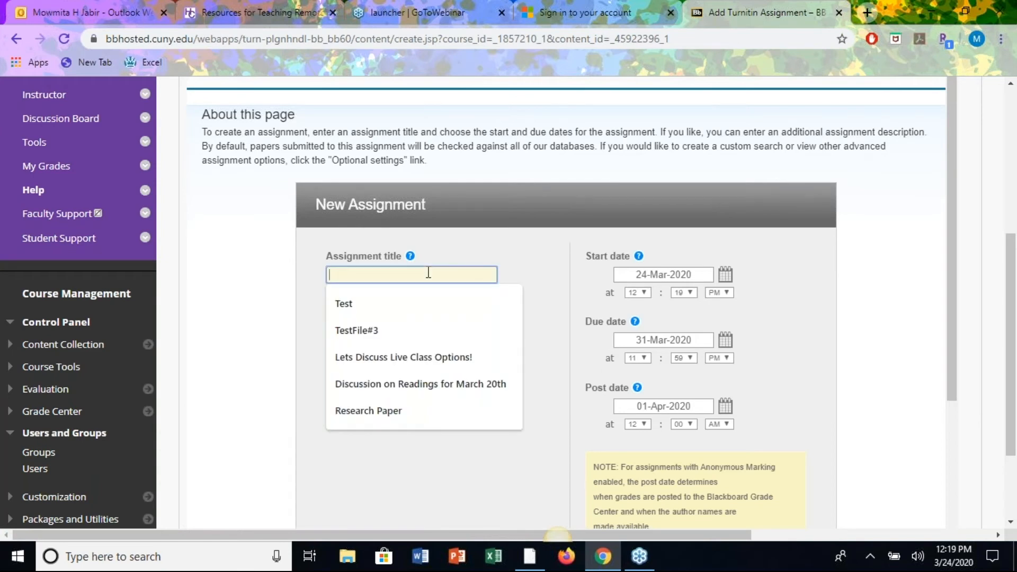
type("Draft Research Paper")
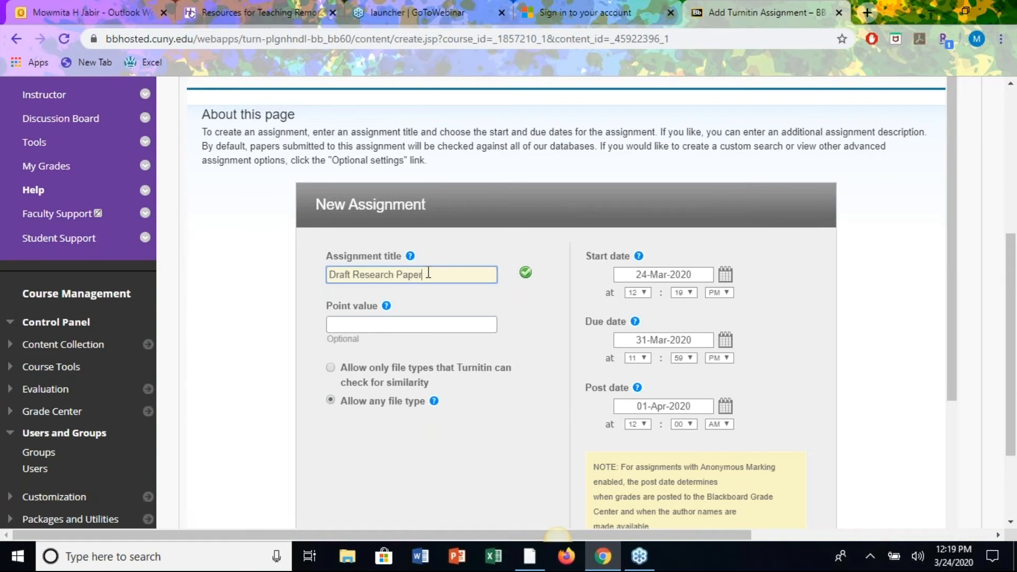
left_click(403, 322)
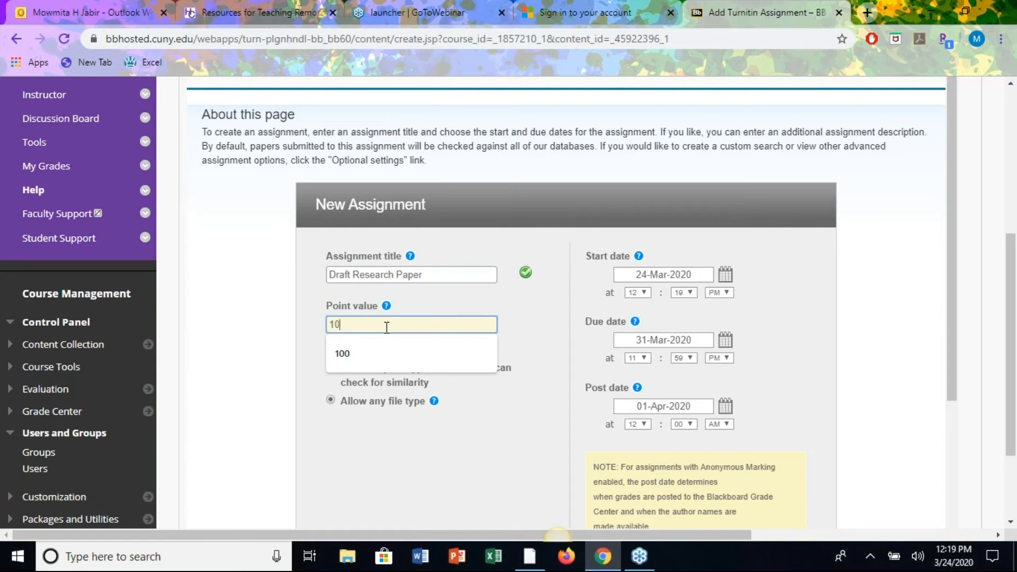
left_click(523, 322)
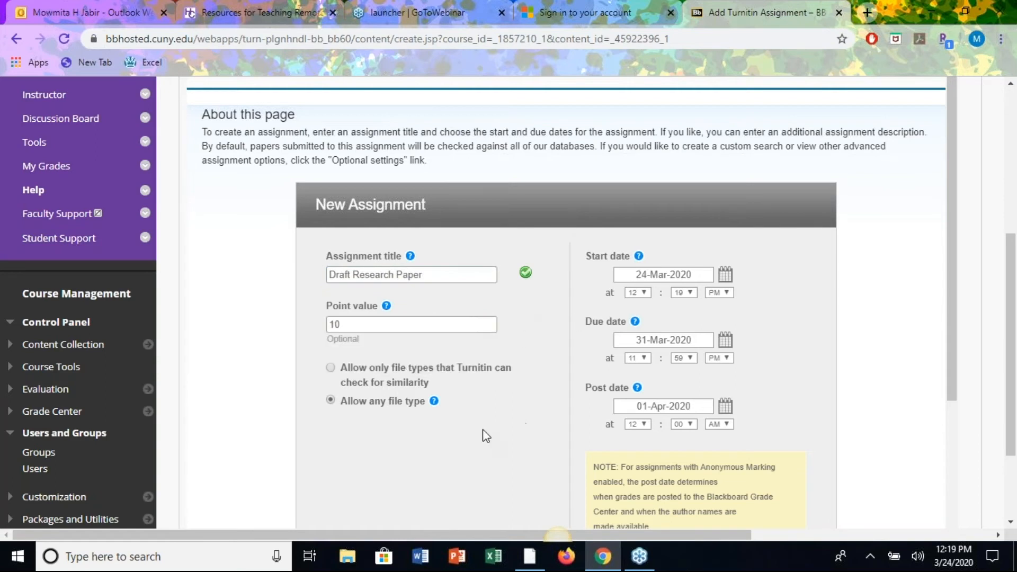
scroll(482, 433, "down", 1)
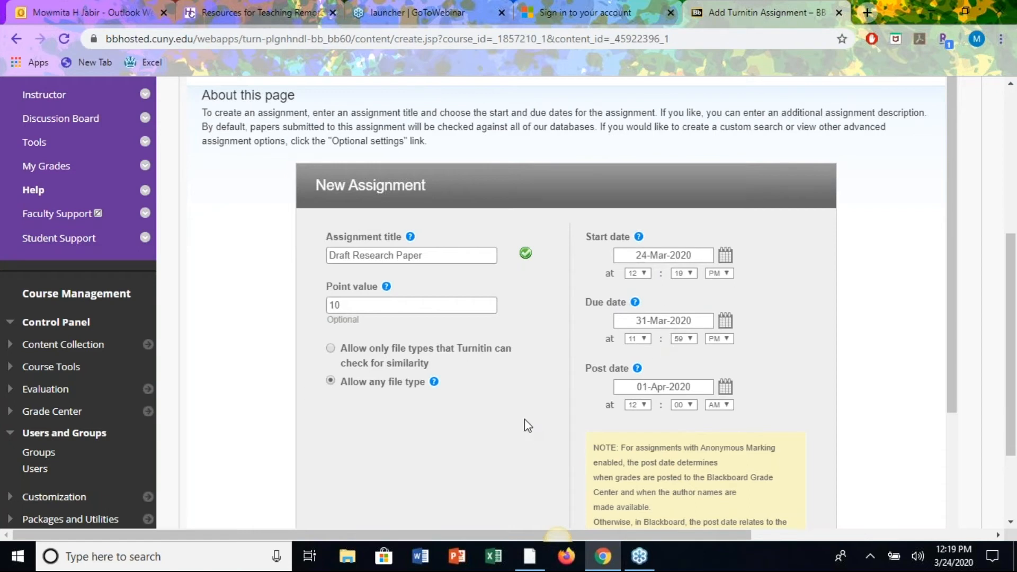
scroll(524, 418, "down", 2)
scroll(524, 419, "down", 2)
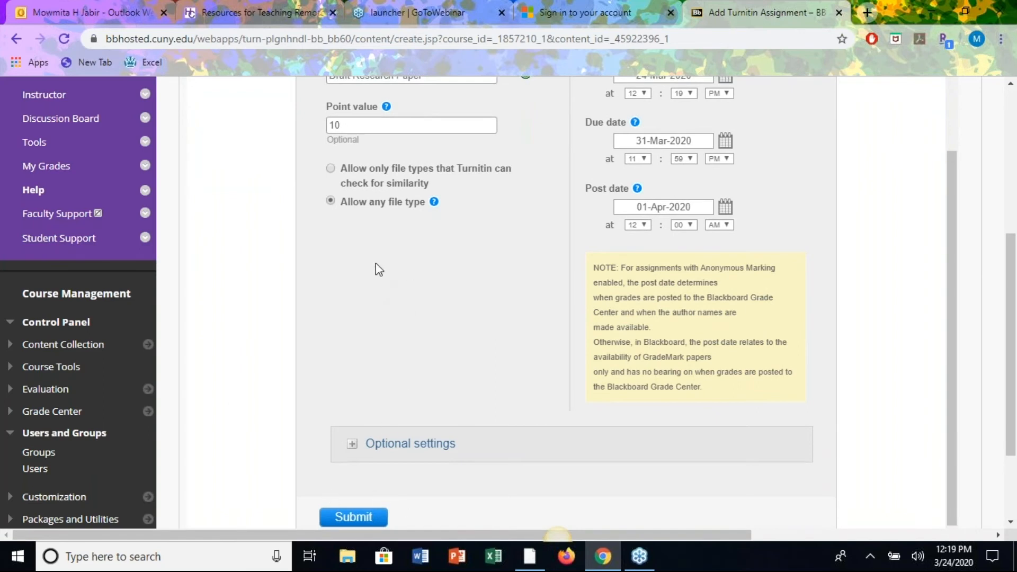
Review the optional Turnitin settings, keep the defaults, and submit Draft Research Paper.
left_click(353, 446)
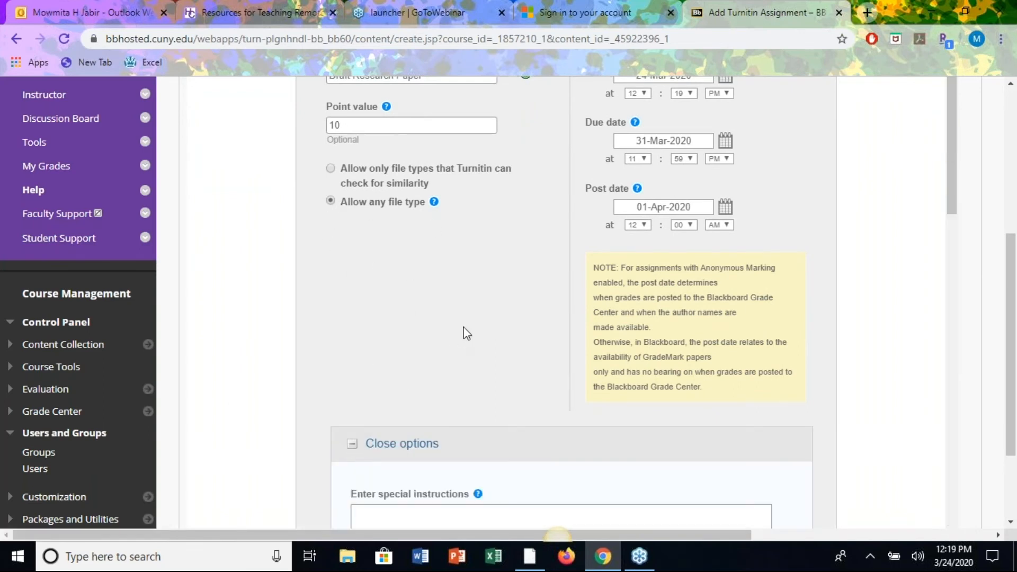
scroll(462, 334, "down", 3)
scroll(462, 333, "down", 5)
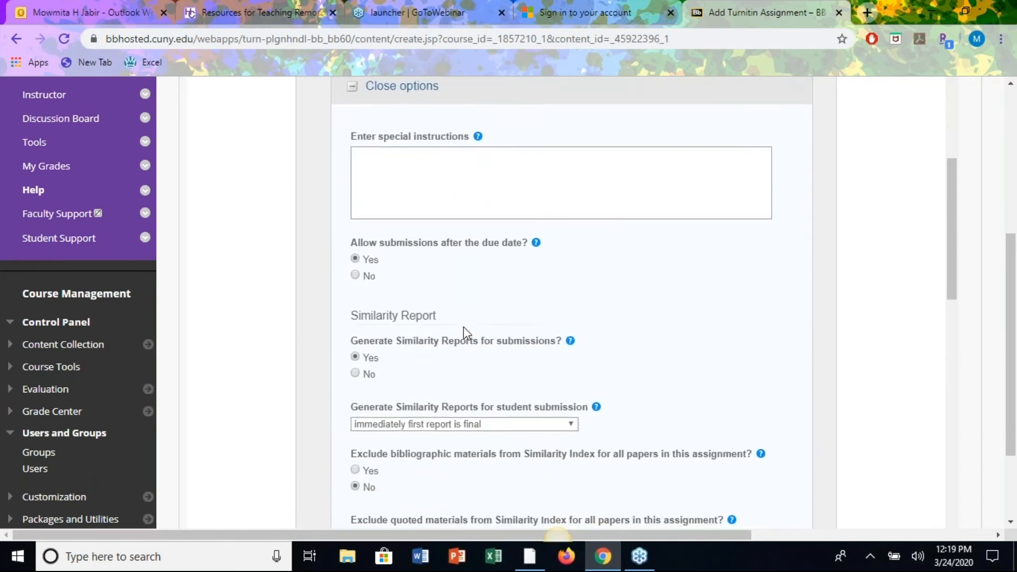
scroll(466, 333, "down", 1)
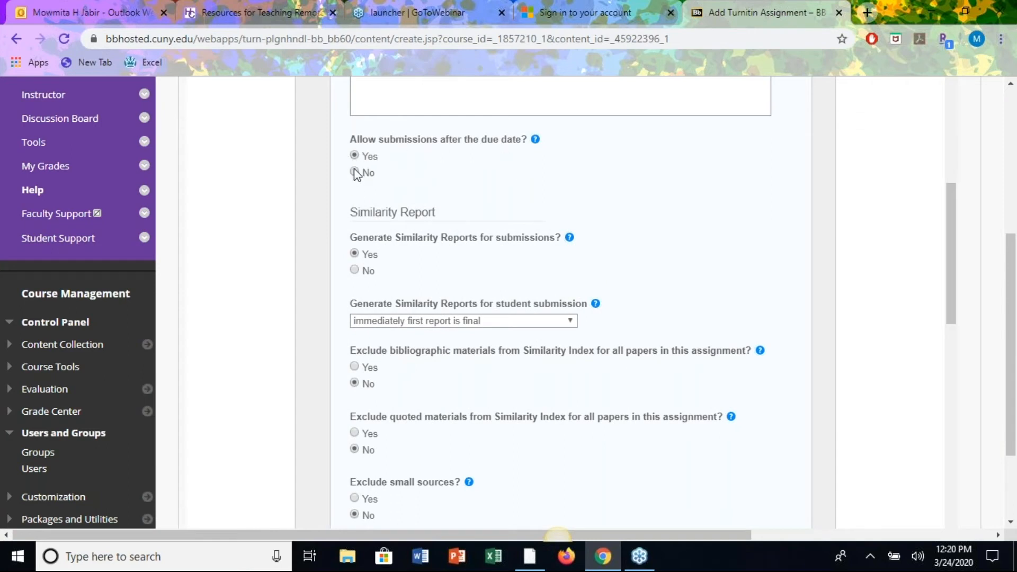
scroll(362, 240, "down", 1)
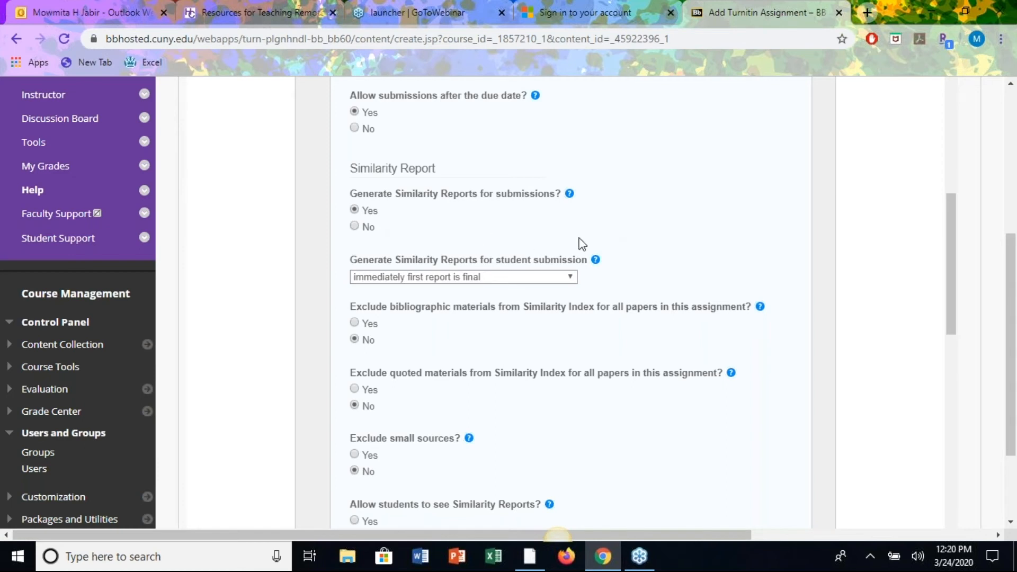
scroll(548, 236, "down", 2)
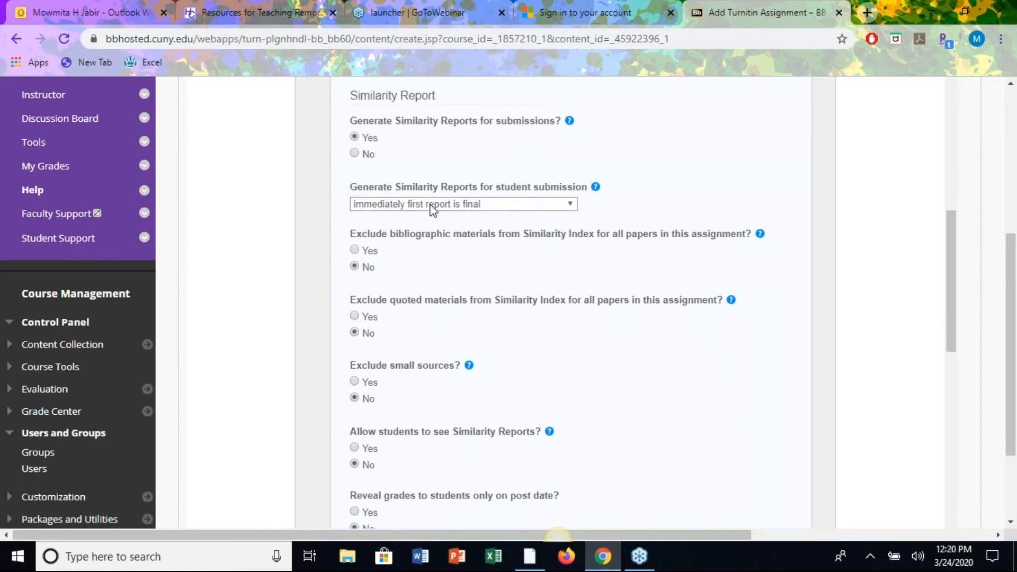
scroll(509, 393, "down", 2)
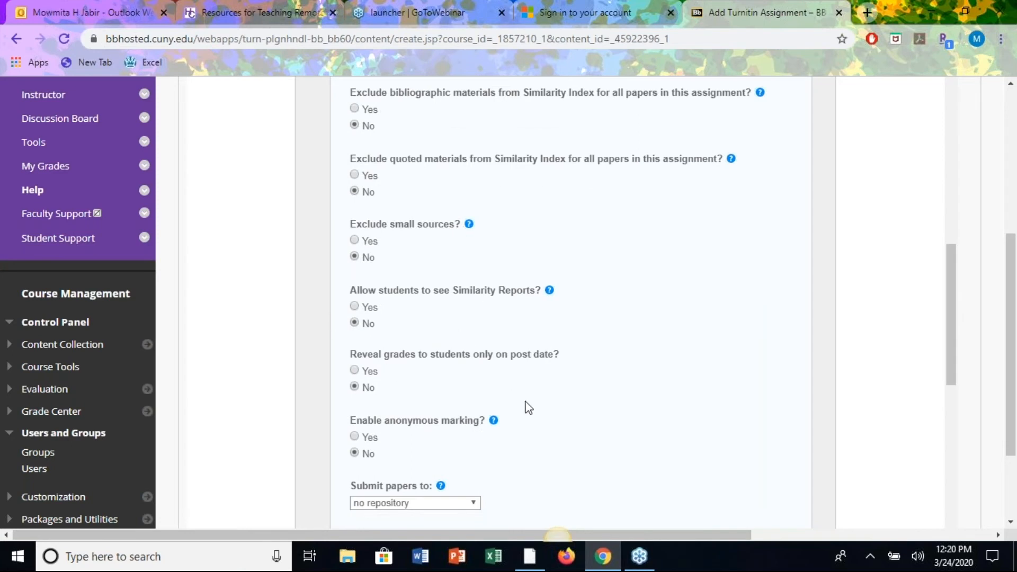
scroll(524, 409, "down", 5)
scroll(524, 408, "down", 10)
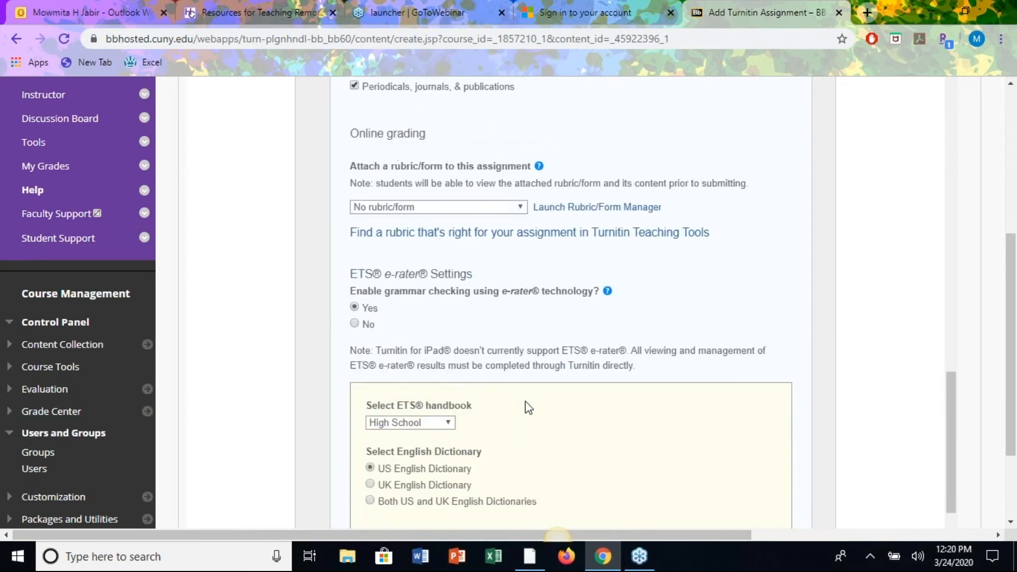
left_click(350, 416)
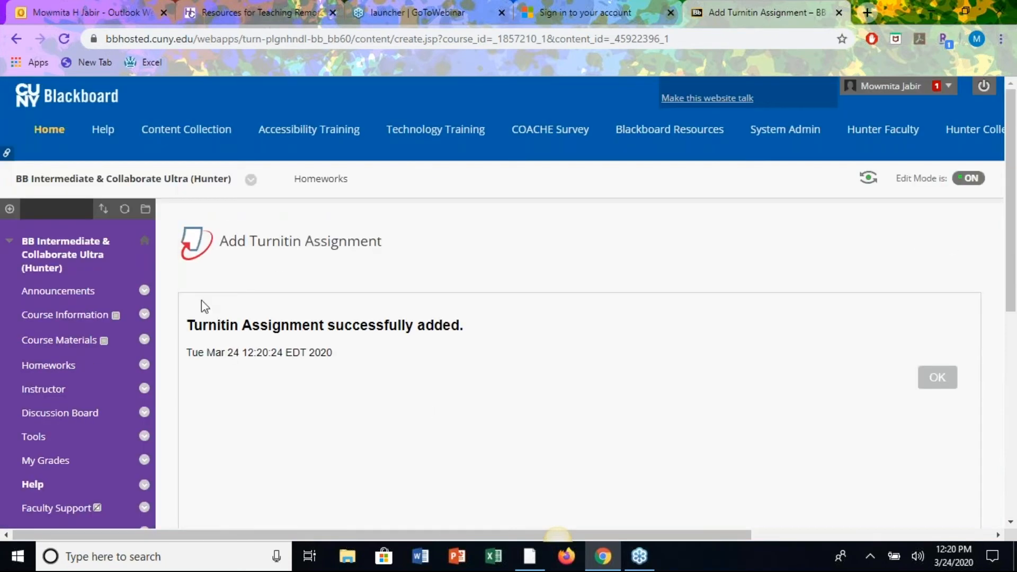
Acknowledge the confirmation and scroll up to Draft Research Paper under Homework#11.
left_click(935, 380)
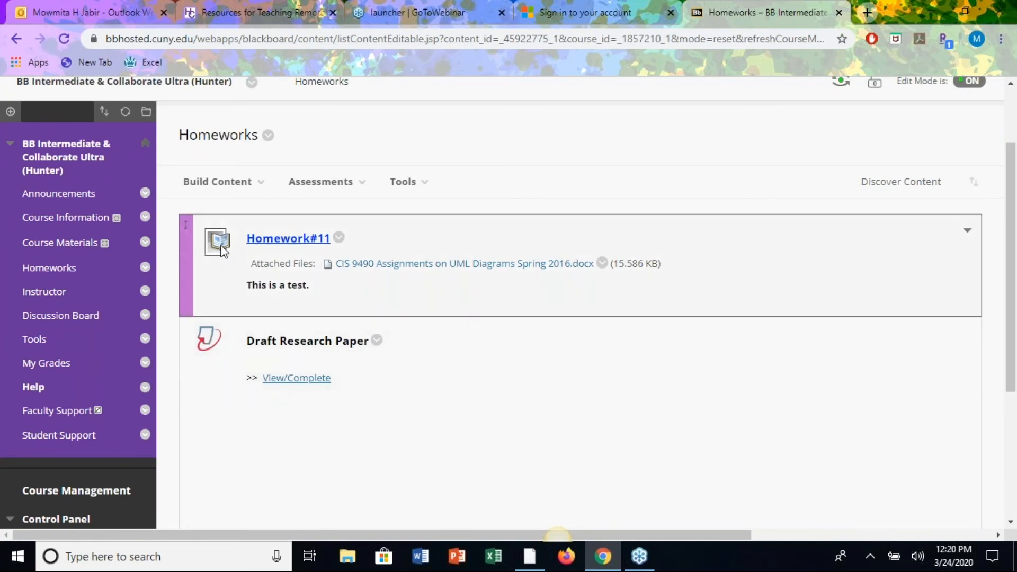
scroll(777, 286, "up", 2)
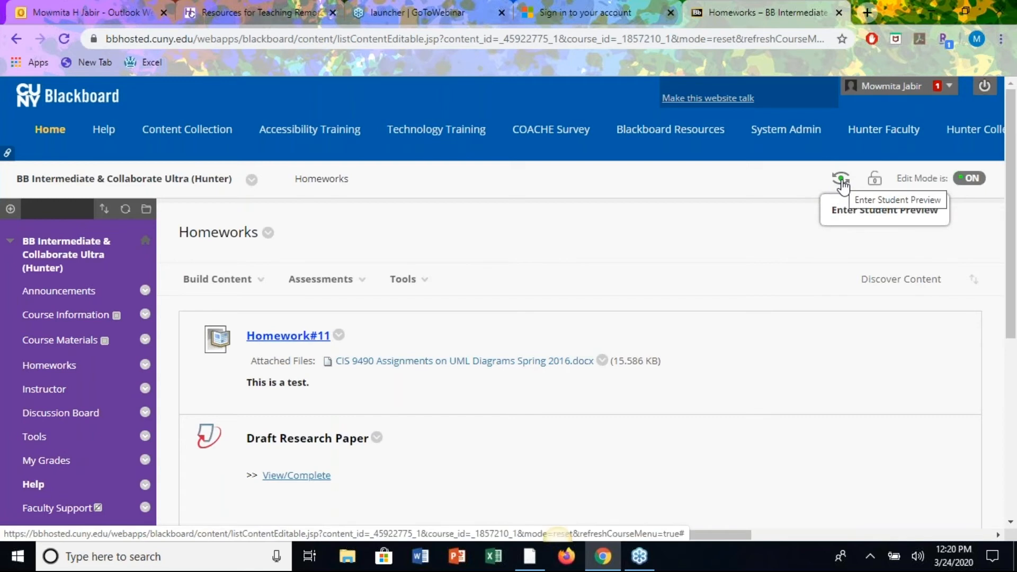
In Student Preview, view Draft Research Paper, then open Homework#11's upload page.
left_click(843, 185)
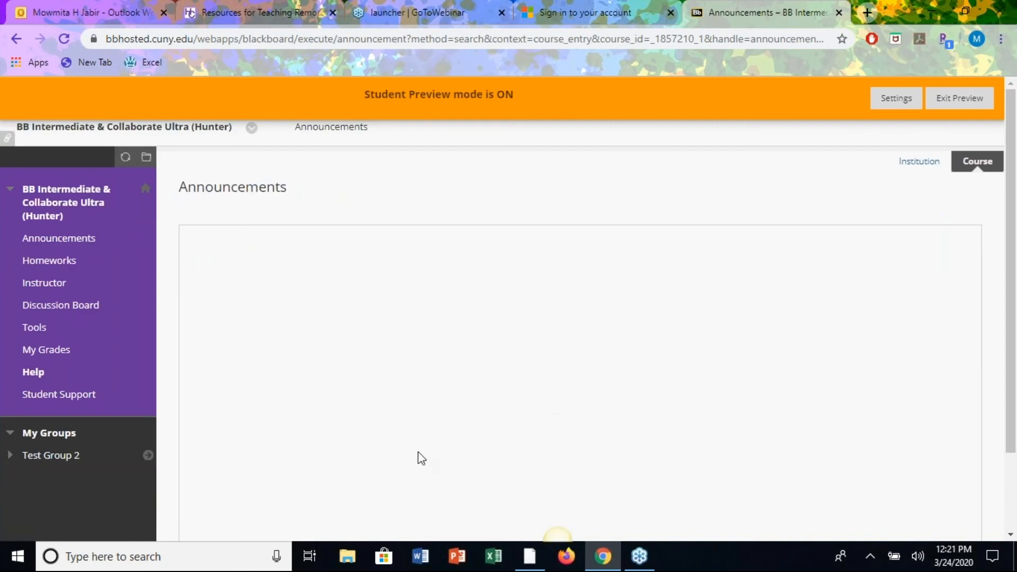
left_click(48, 262)
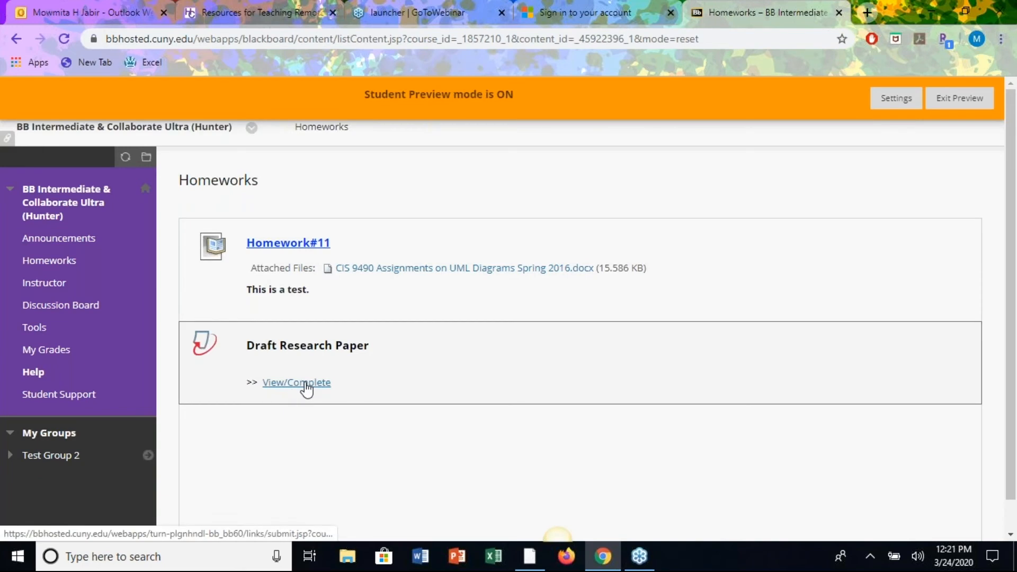
left_click(306, 385)
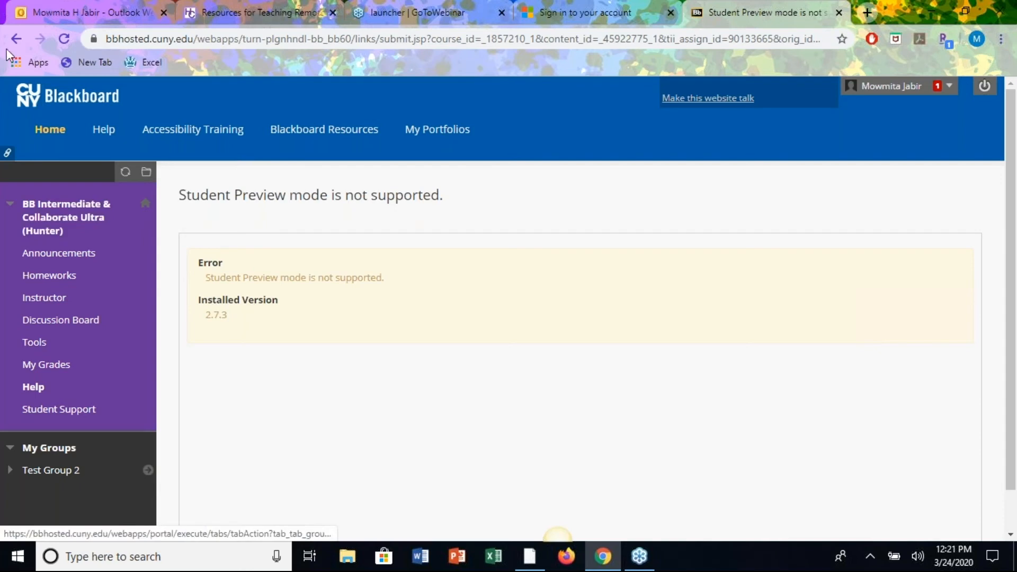
left_click(20, 39)
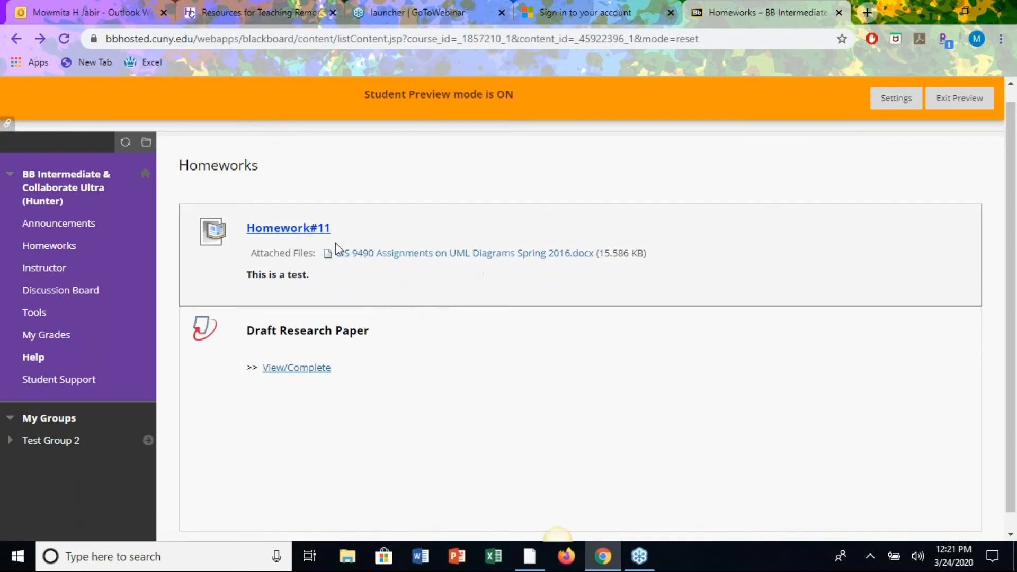
left_click(286, 229)
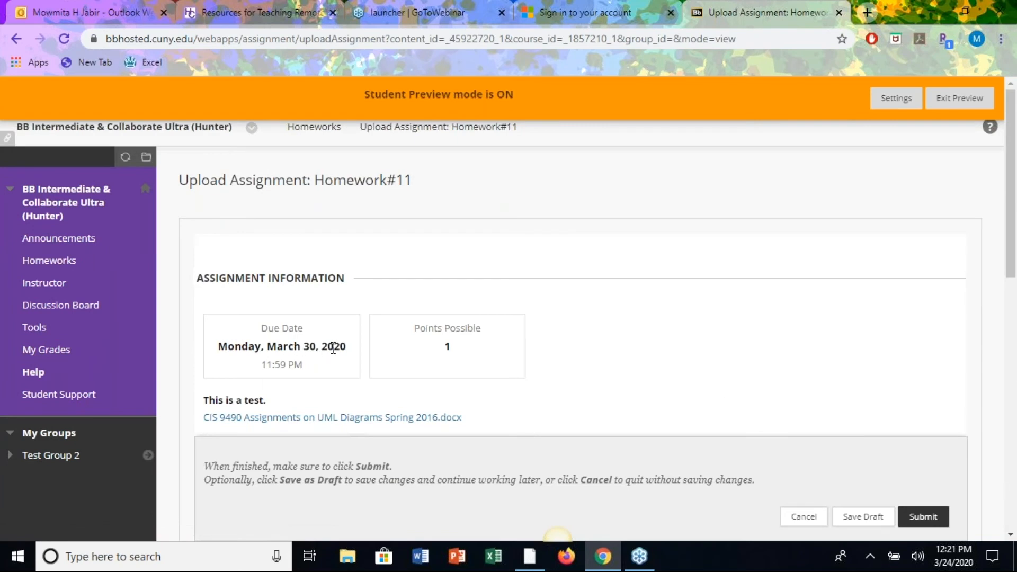
scroll(648, 378, "down", 3)
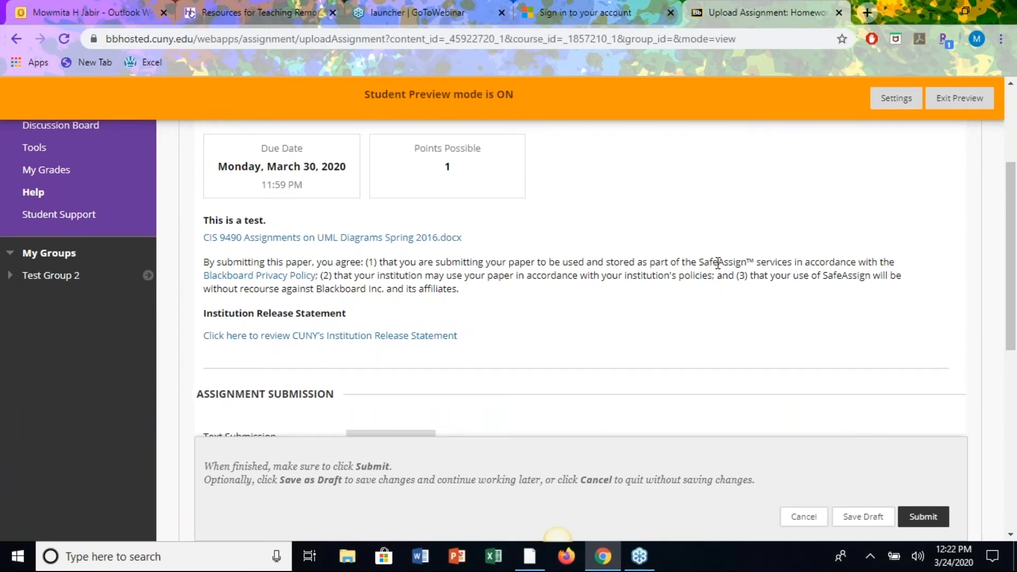
scroll(563, 337, "down", 2)
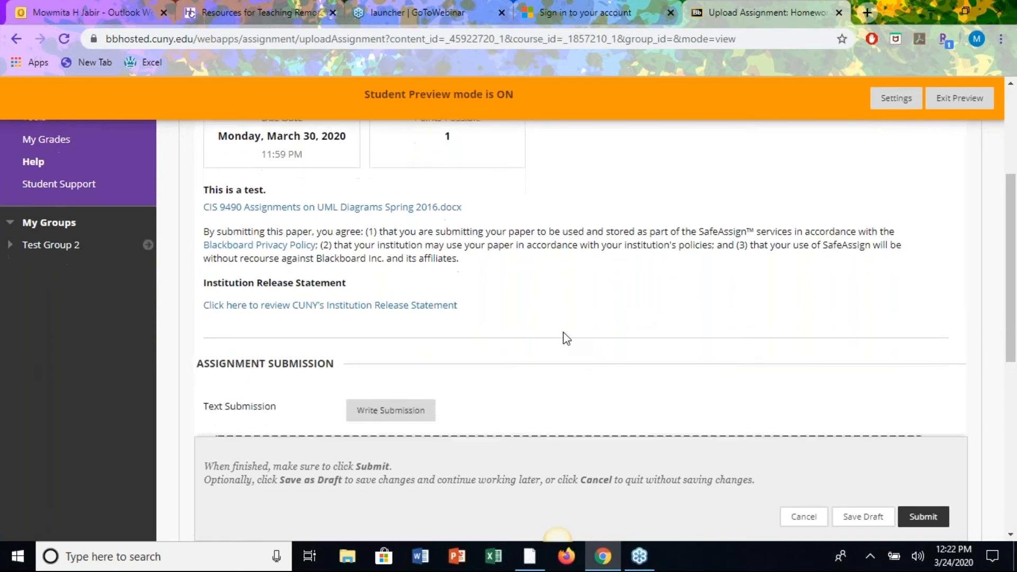
scroll(563, 334, "down", 2)
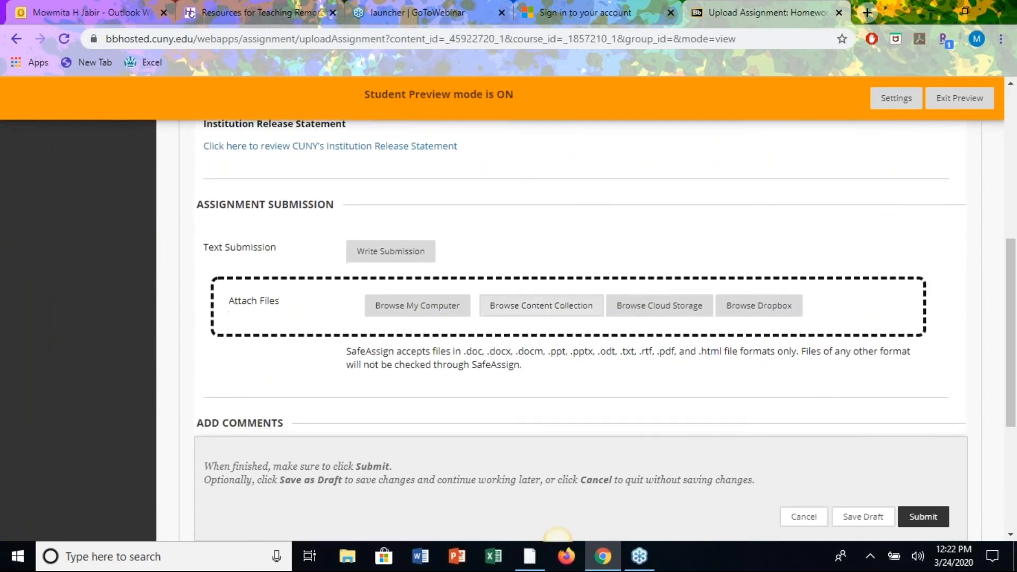
scroll(530, 221, "up", 2)
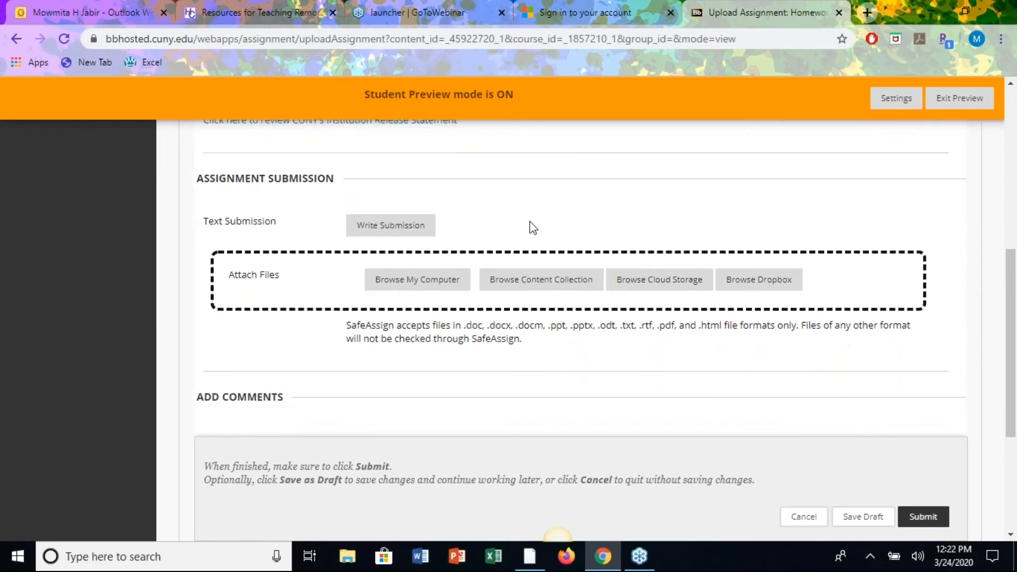
scroll(530, 222, "down", 1)
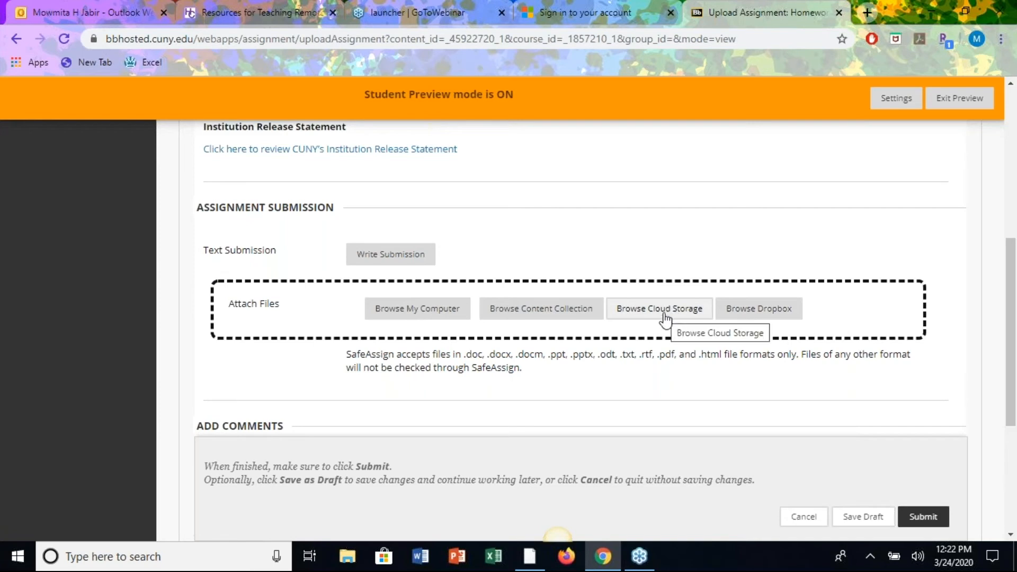
left_click(664, 313)
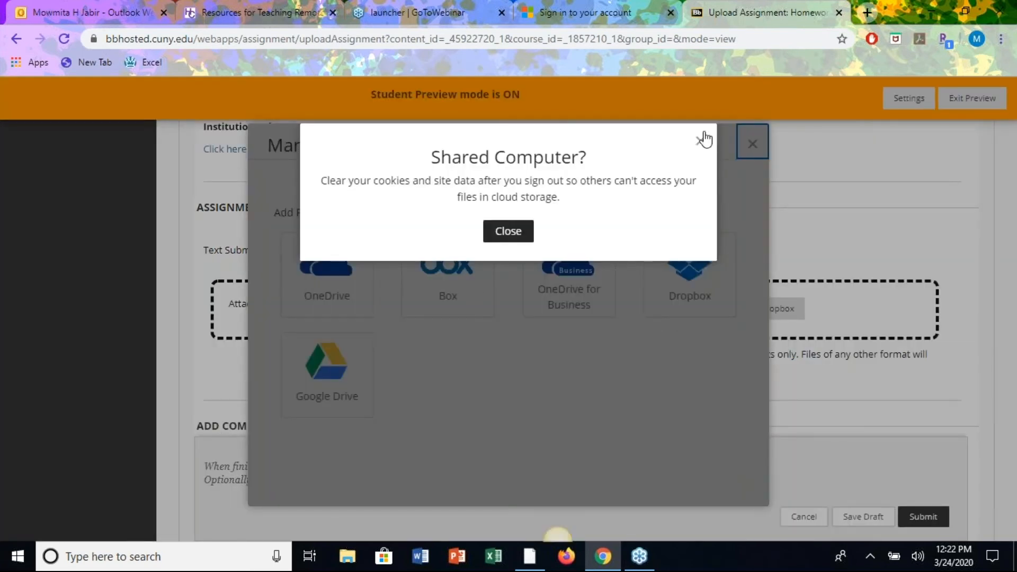
left_click(703, 139)
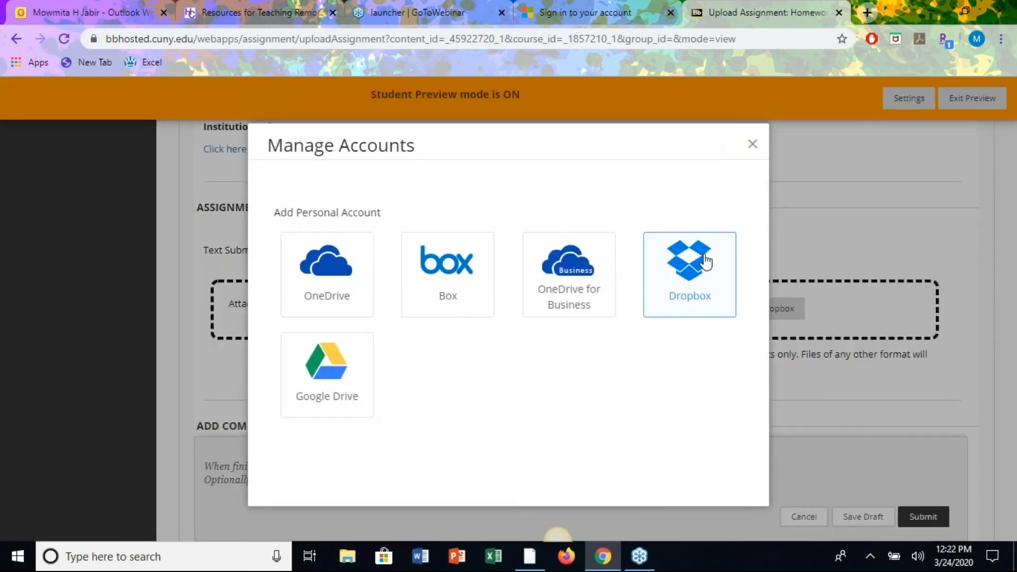
left_click(752, 145)
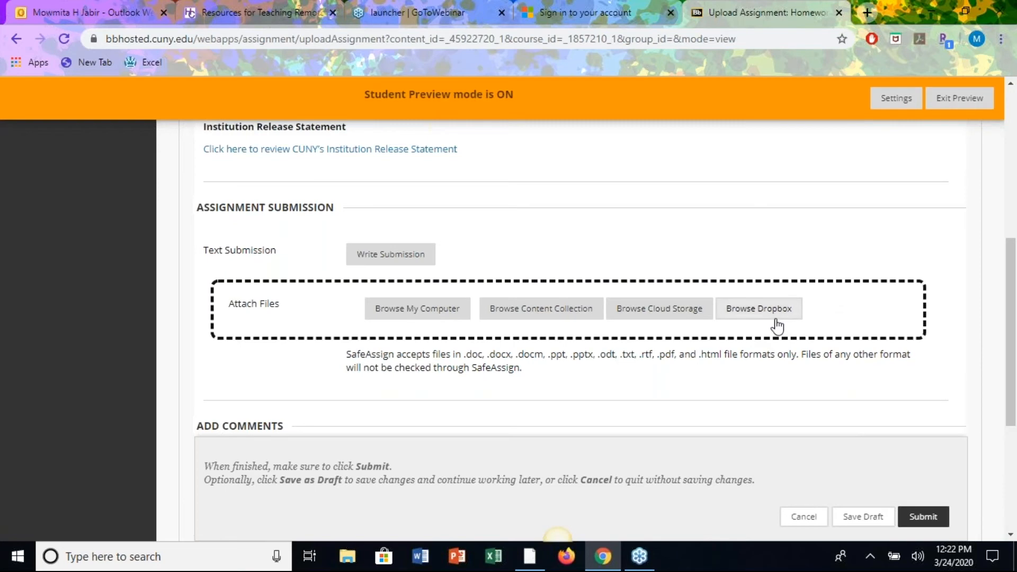
left_click(776, 321)
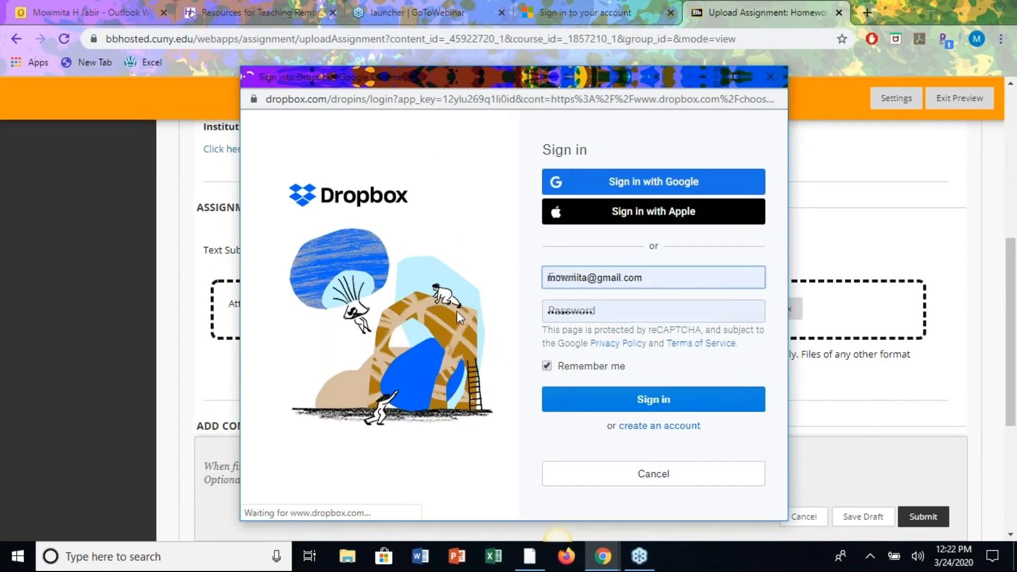
left_click(771, 80)
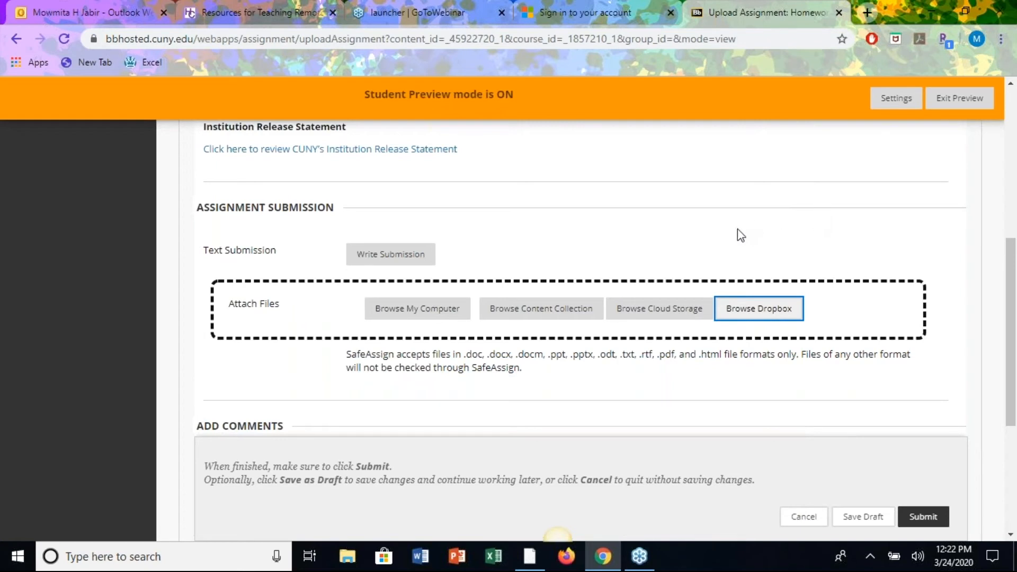
Attach 'CIS 9490 Assignments on UML Diagrams Spring 2016.docx' from the computer and submit Homework#11.
scroll(691, 262, "down", 1)
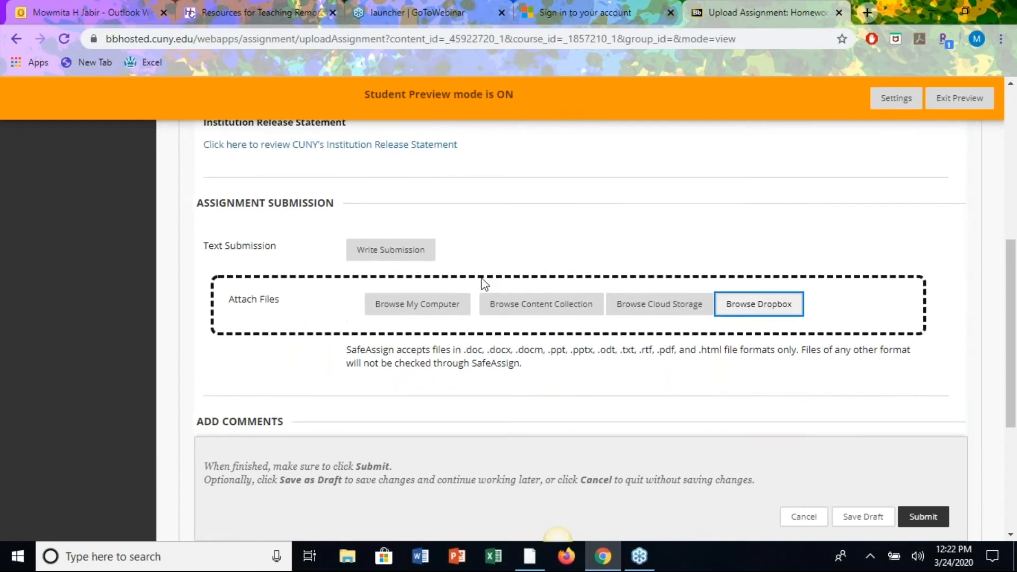
left_click(410, 308)
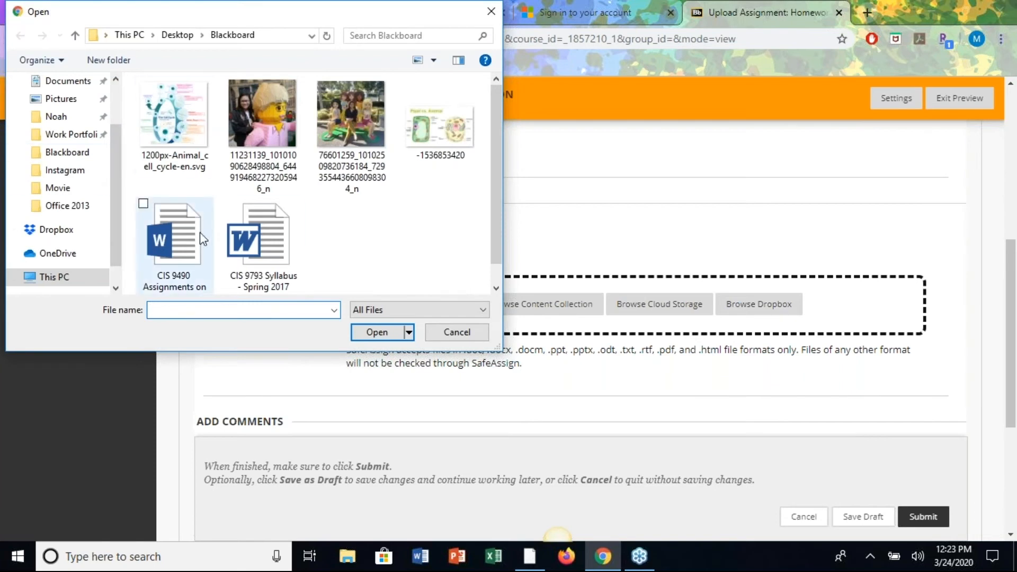
left_click(190, 240)
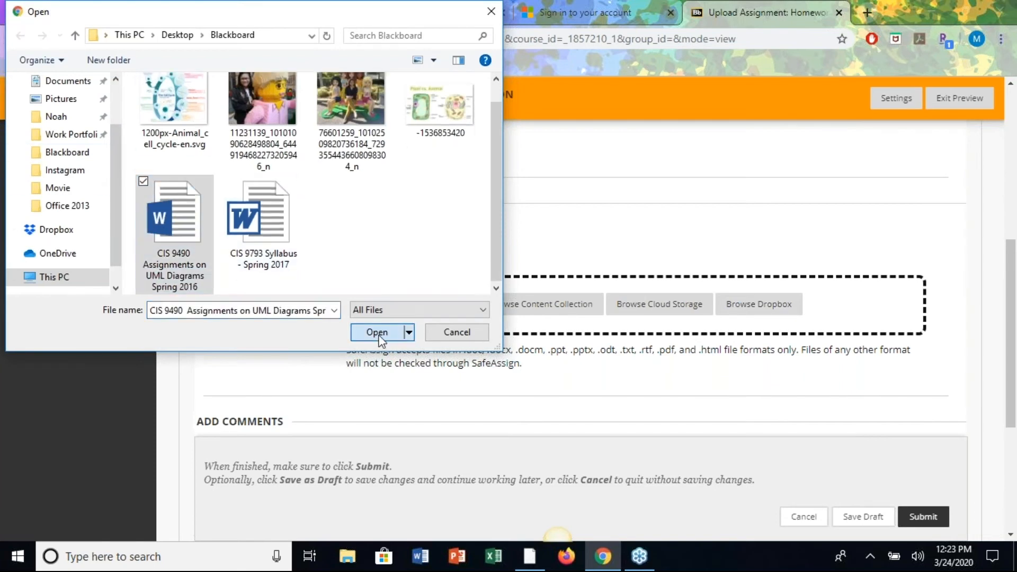
left_click(377, 333)
scroll(574, 416, "down", 3)
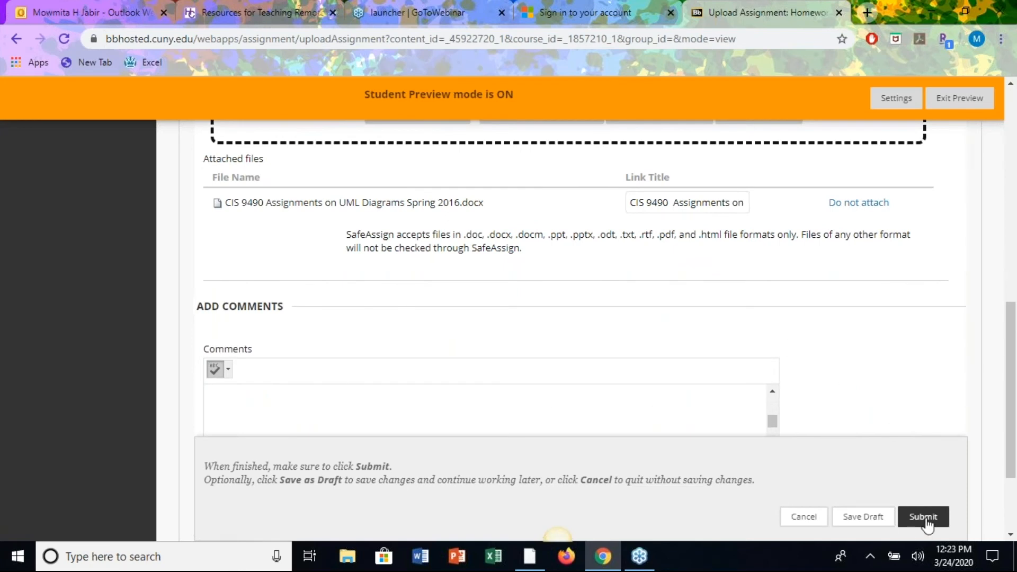
left_click(926, 520)
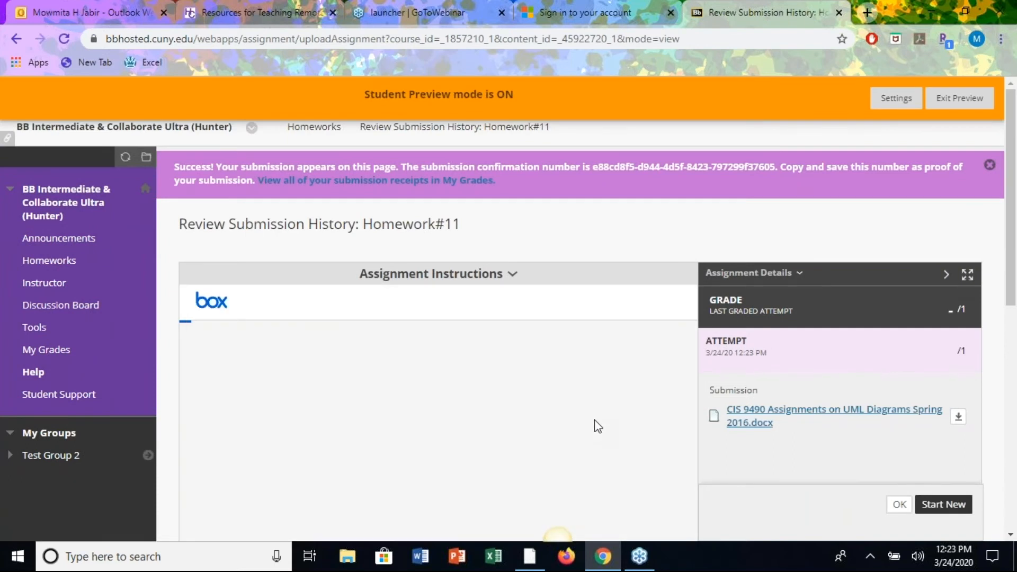
Begin a fresh Homework#11 attempt with Start New and open the Write Submission editor.
scroll(594, 419, "down", 3)
scroll(594, 420, "down", 2)
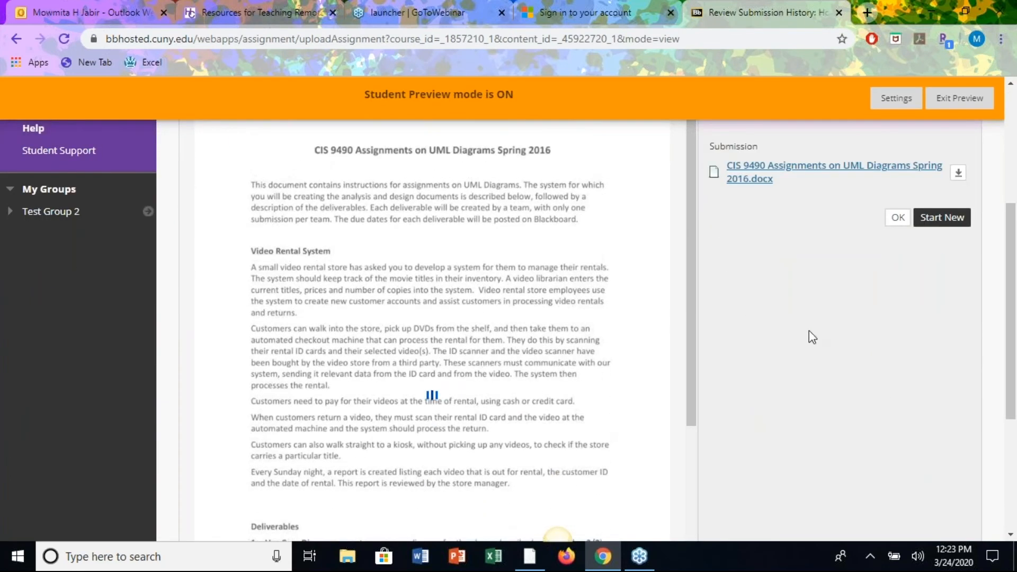
scroll(812, 336, "up", 5)
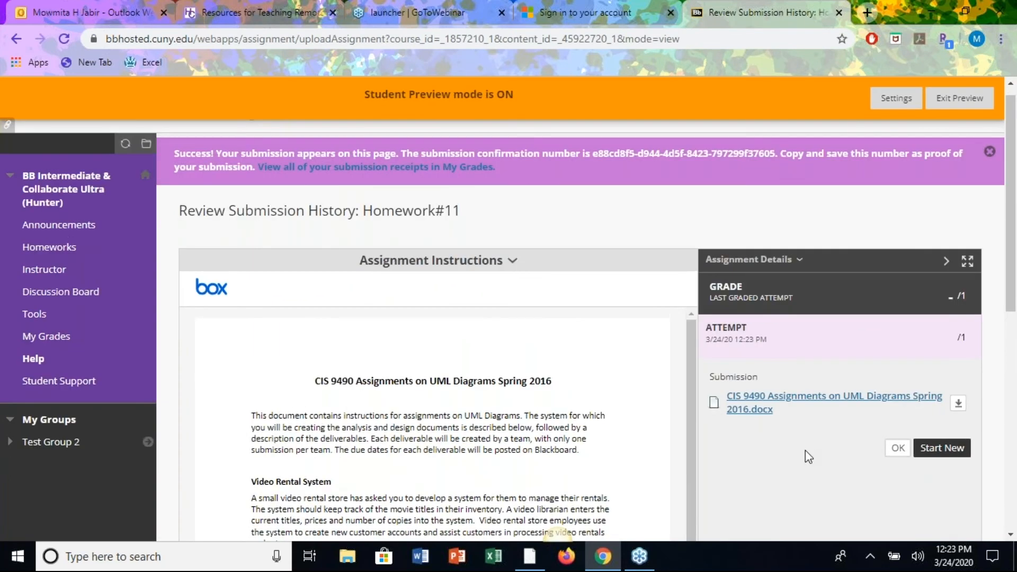
scroll(805, 450, "down", 2)
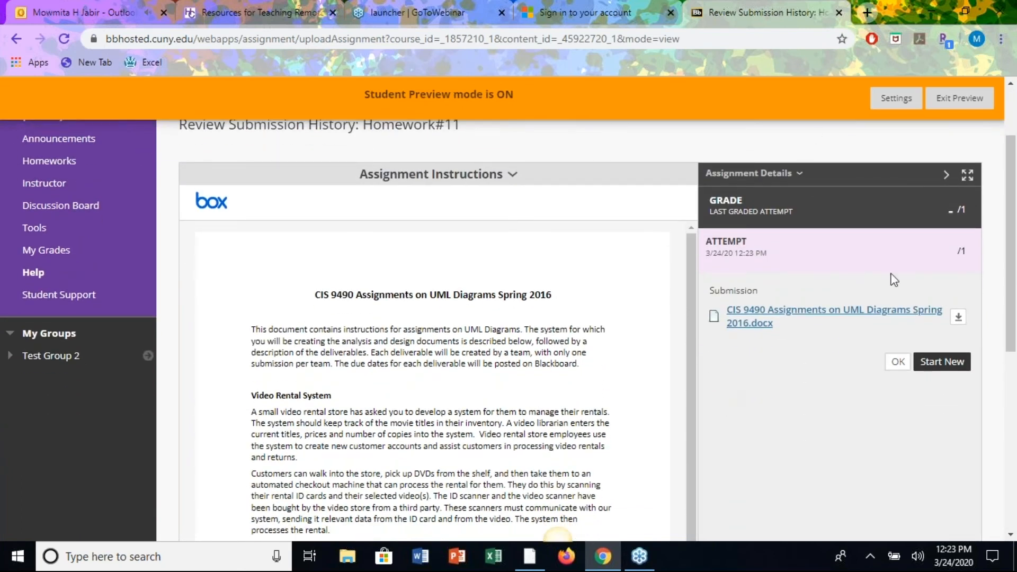
left_click(950, 364)
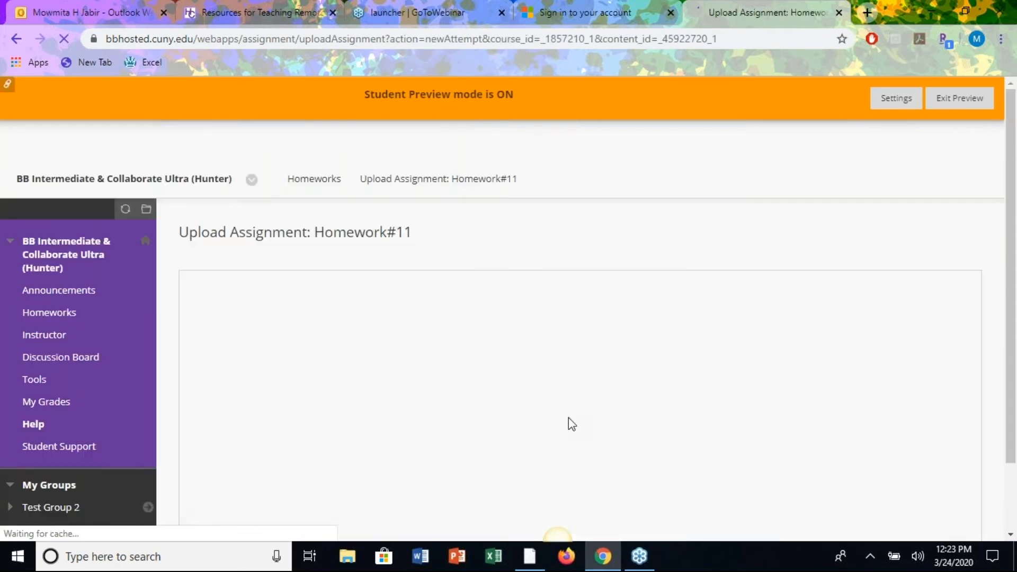
scroll(616, 380, "down", 4)
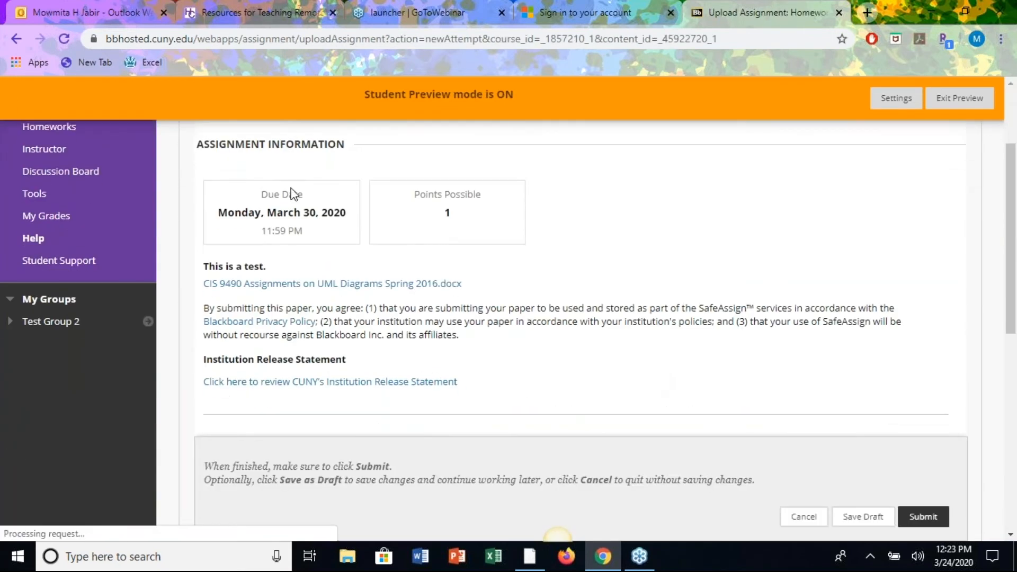
scroll(655, 312, "down", 5)
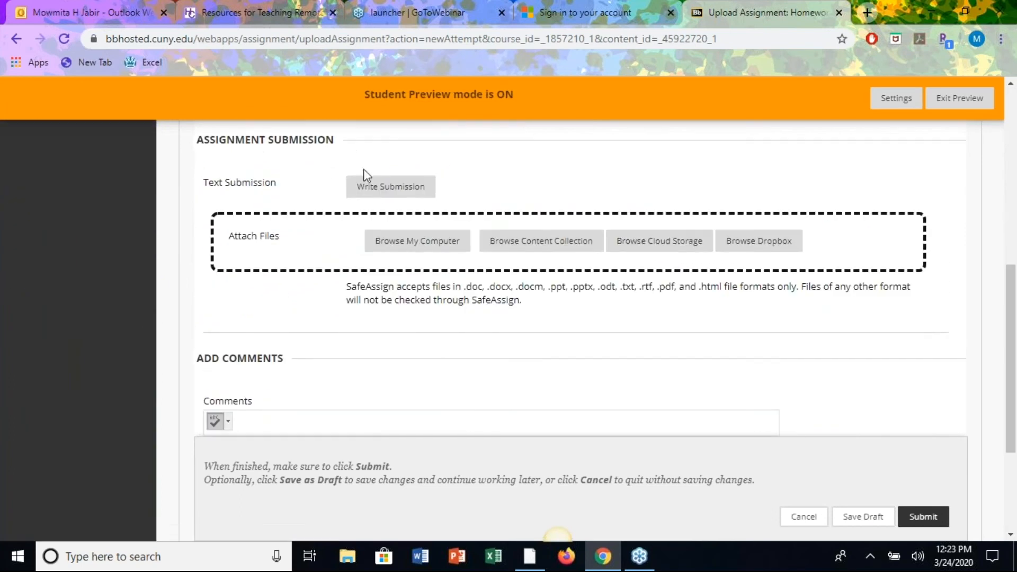
left_click(381, 188)
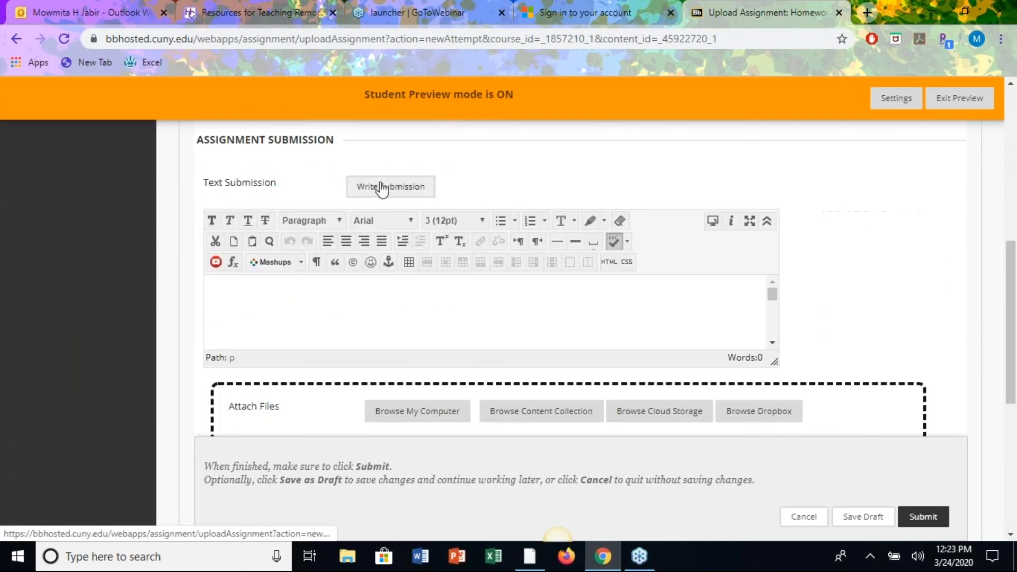
Write 'This is a test. Please ignore.' in the editor and submit it as Attempt 2.
left_click(300, 295)
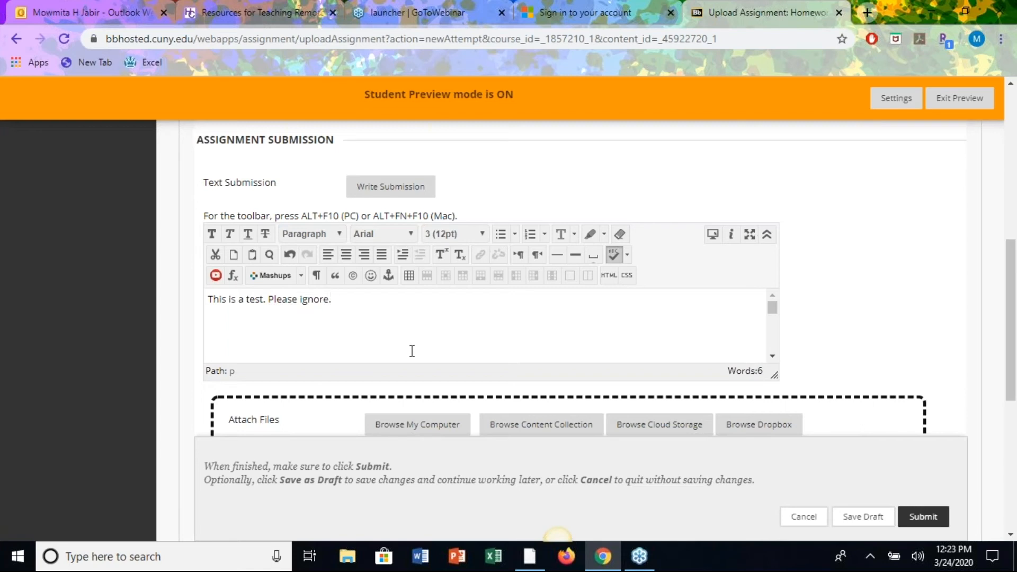
scroll(493, 315, "down", 1)
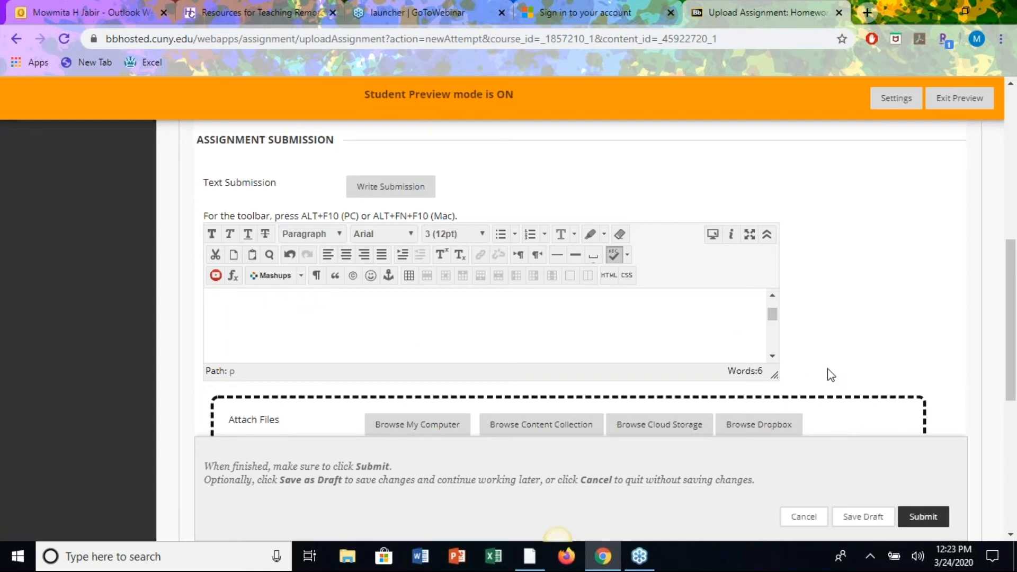
scroll(827, 367, "down", 3)
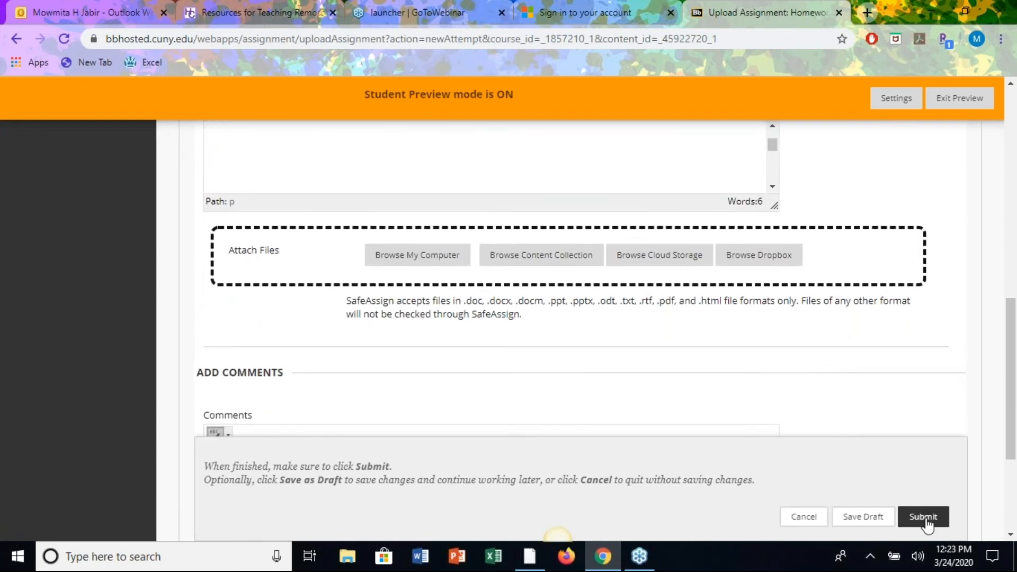
left_click(926, 521)
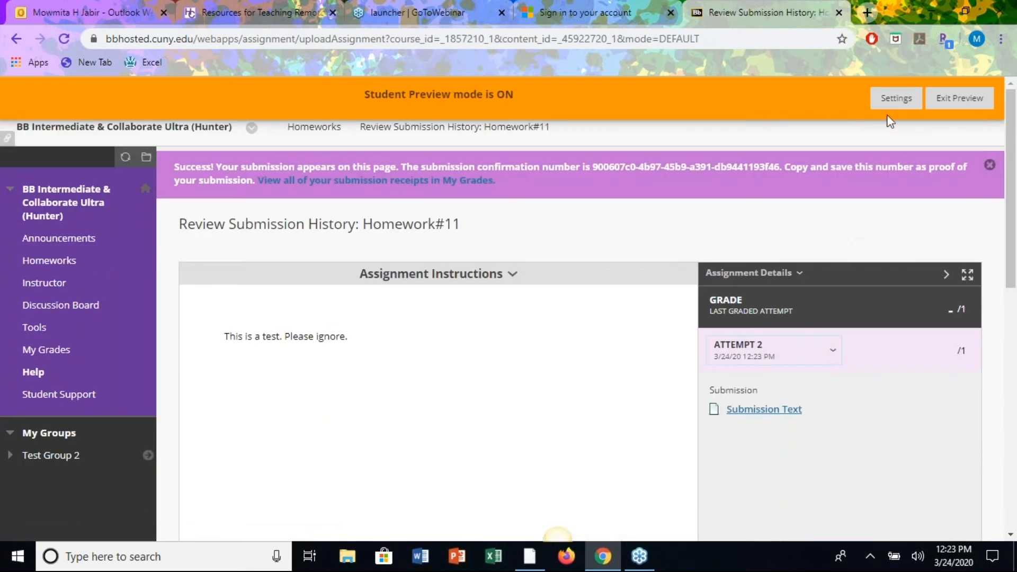
Exit Student Preview, then go to Control Panel > Grade Center > Needs Grading.
left_click(961, 98)
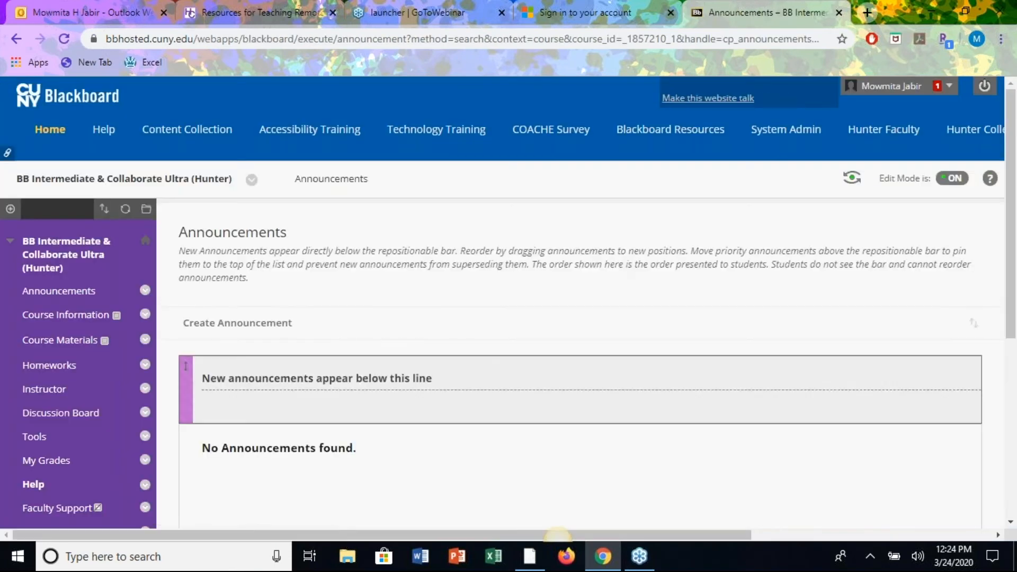
scroll(51, 423, "down", 5)
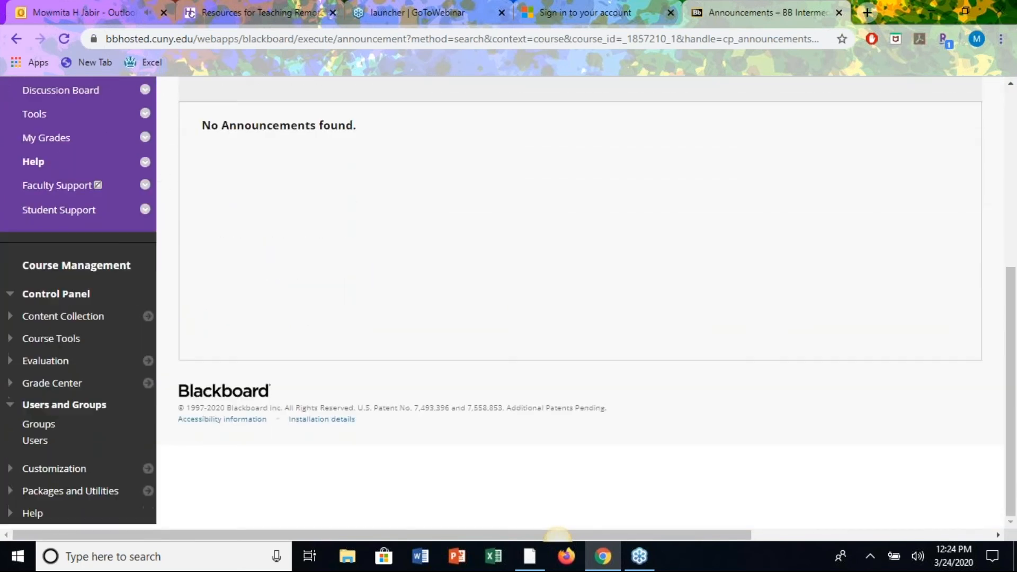
left_click(11, 384)
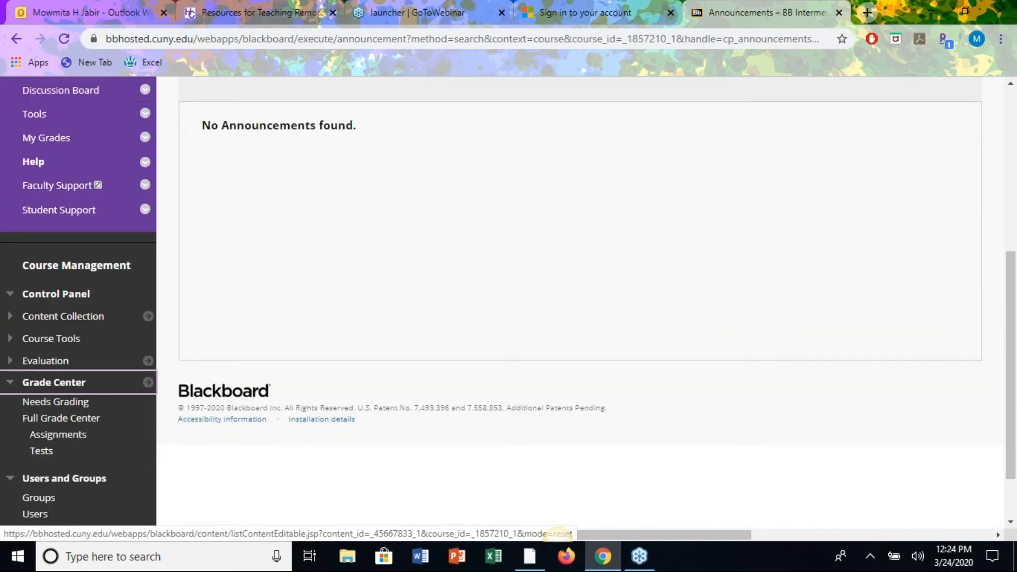
scroll(50, 332, "up", 4)
scroll(95, 334, "down", 5)
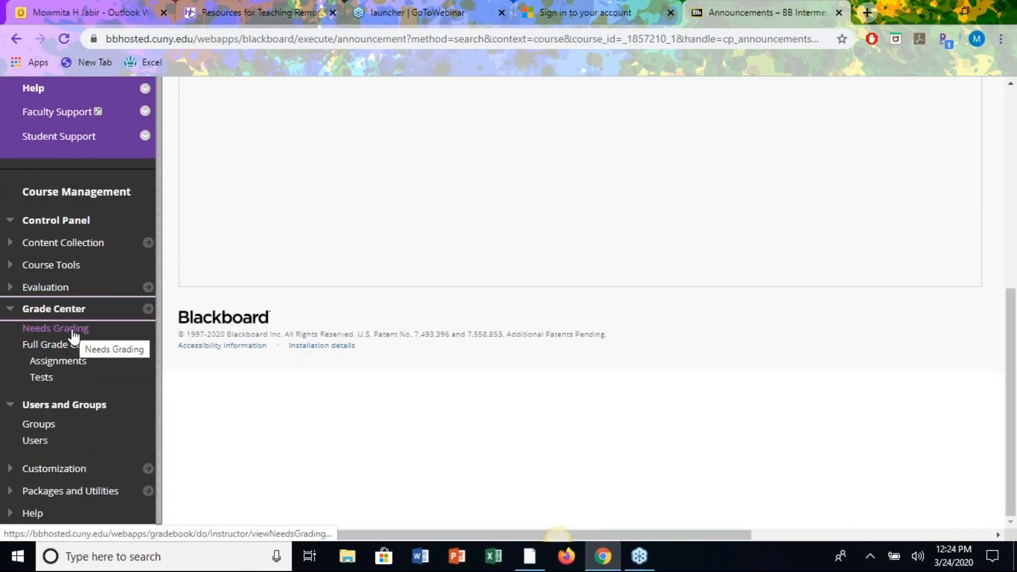
left_click(73, 331)
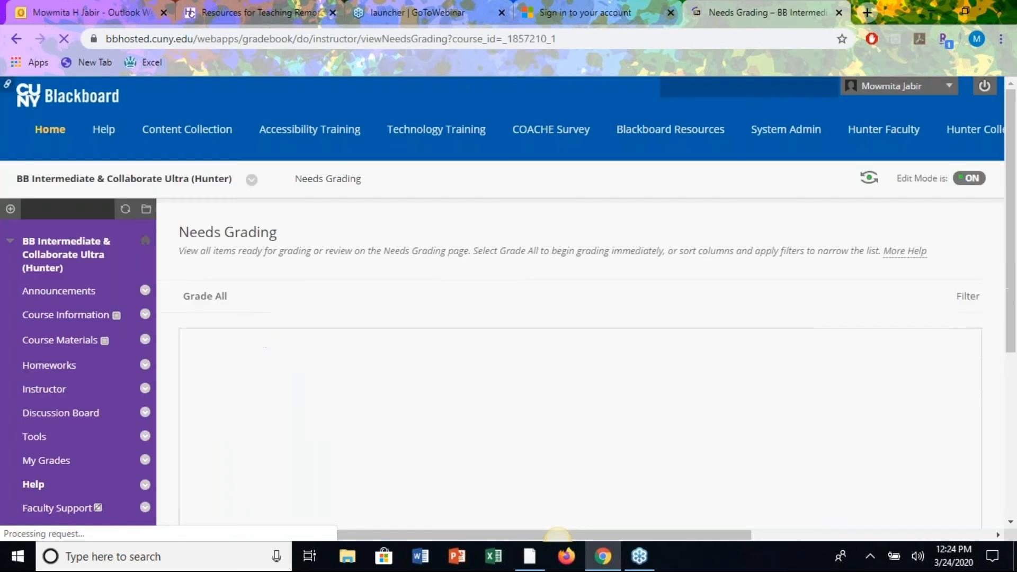
Open the preview student's Homework#11 Attempt 2 from the Needs Grading list.
scroll(526, 470, "down", 4)
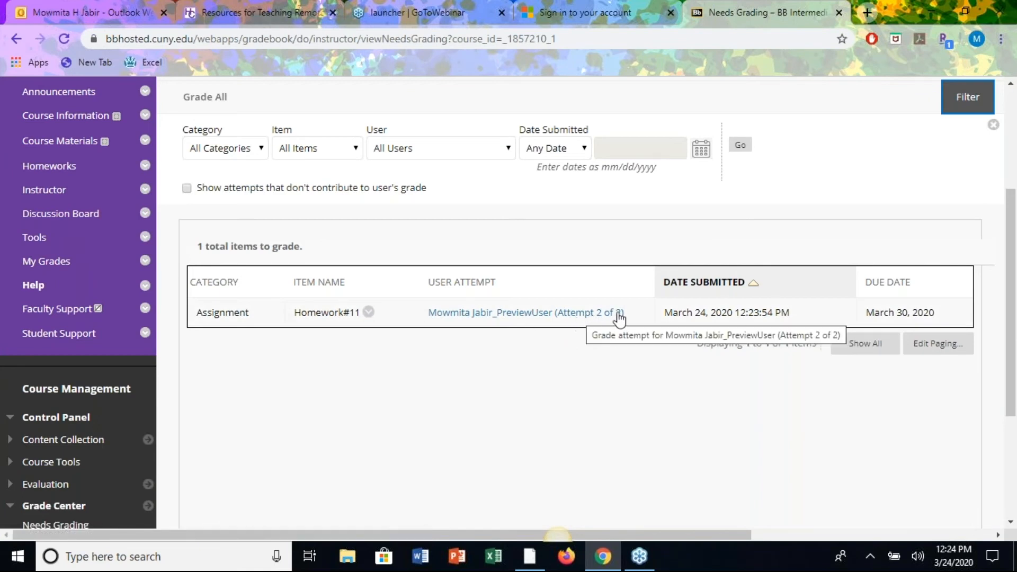
left_click(513, 317)
scroll(513, 316, "up", 4)
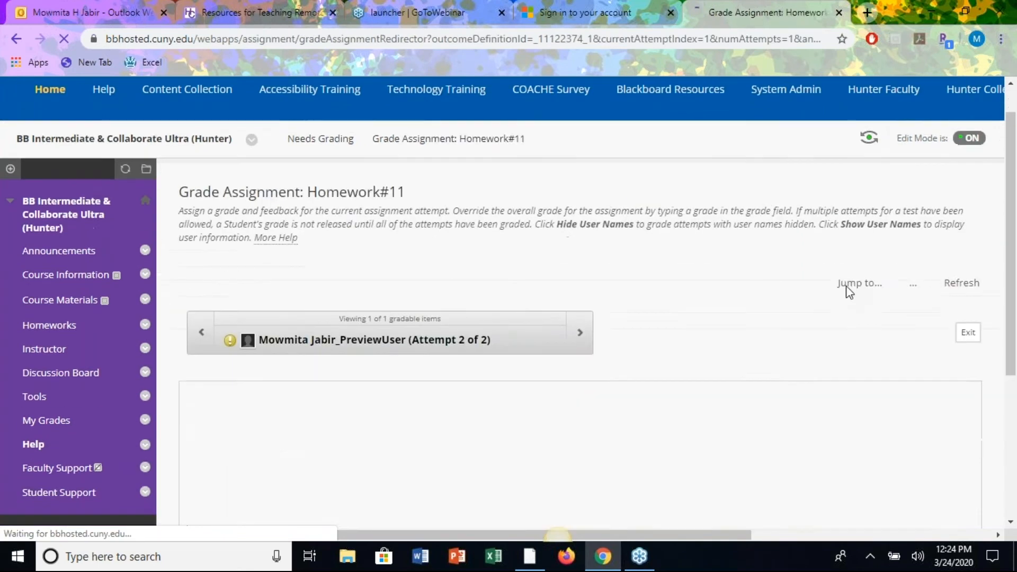
scroll(847, 289, "down", 2)
scroll(627, 402, "down", 1)
scroll(627, 402, "down", 2)
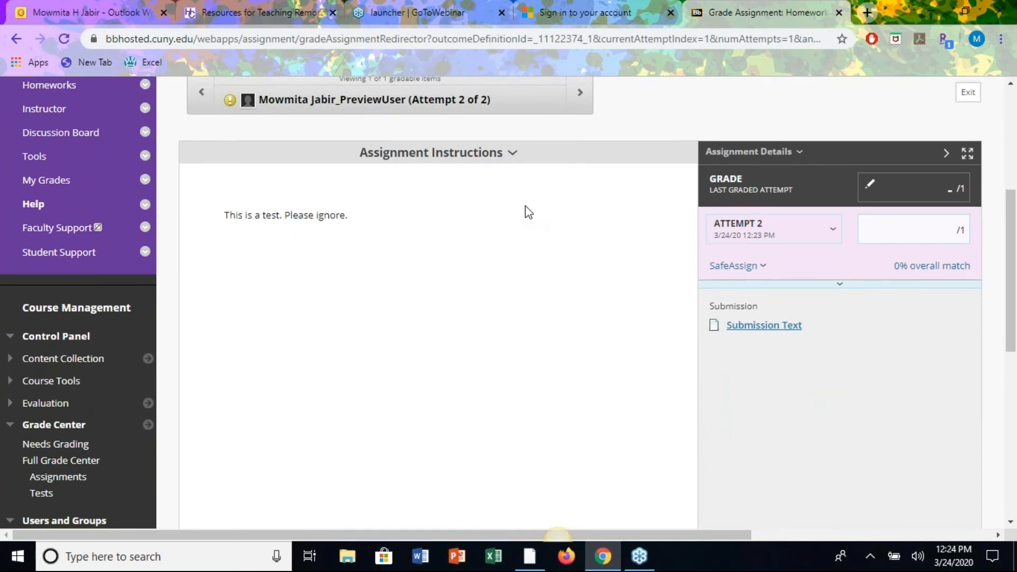
scroll(524, 211, "up", 1)
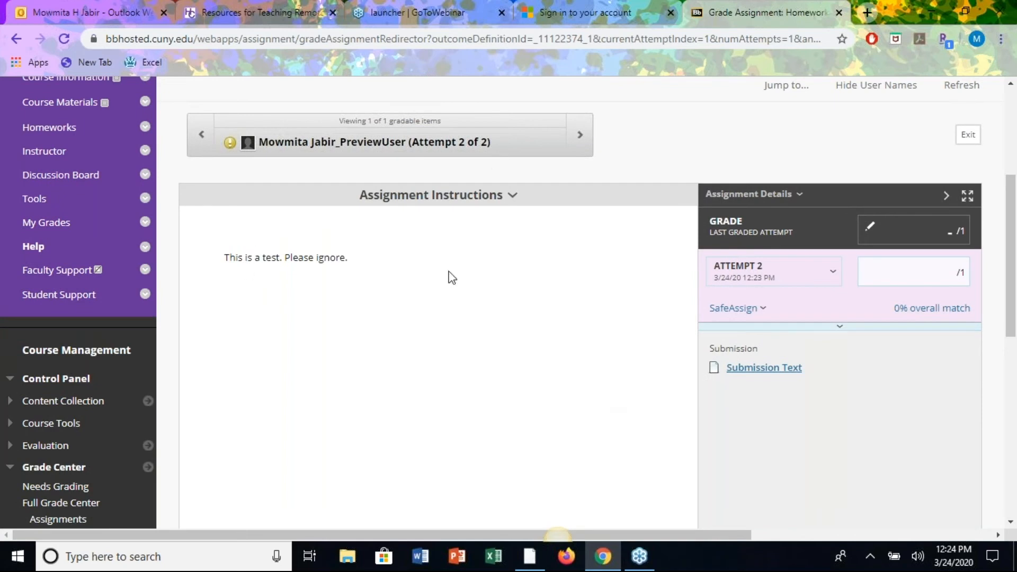
Enter an attempt grade of 0 out of 1 and submit it.
left_click(951, 272)
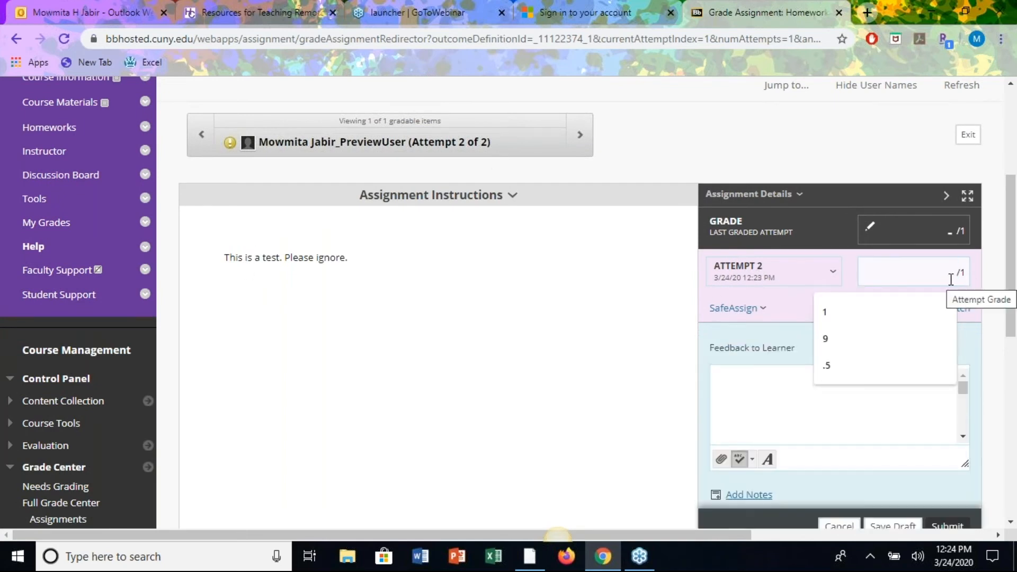
type("0")
left_click(853, 342)
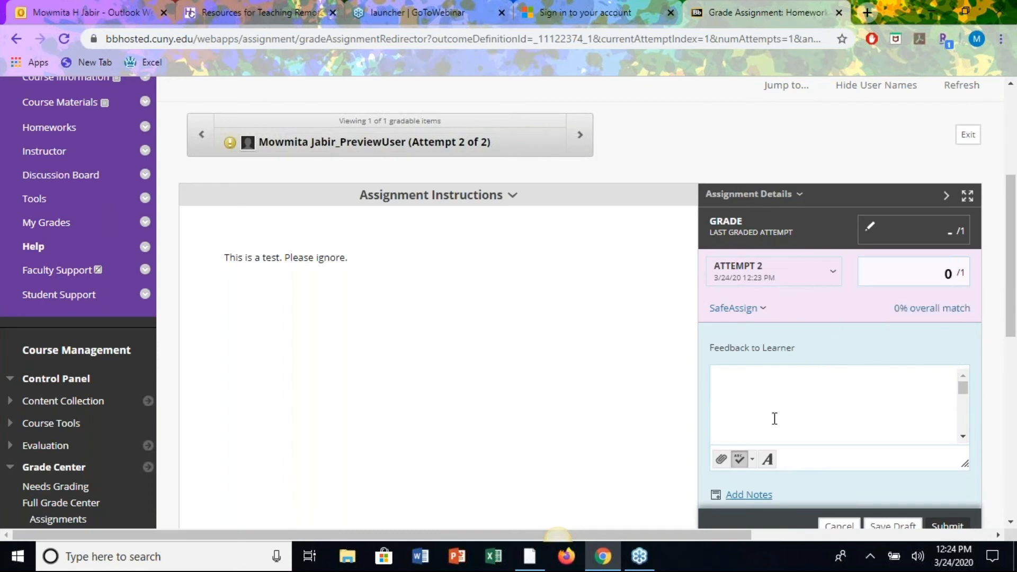
scroll(829, 374, "down", 1)
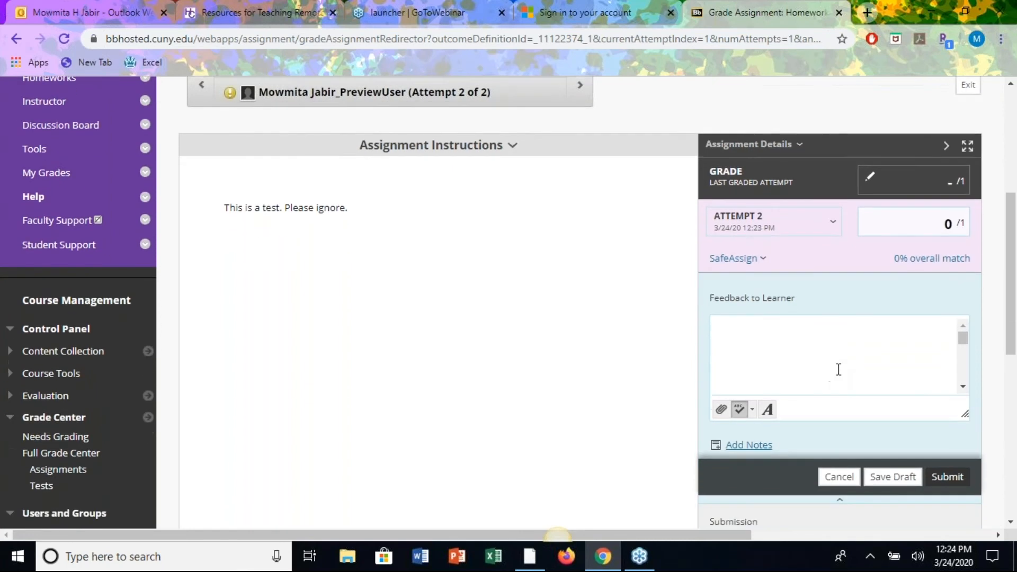
left_click(952, 478)
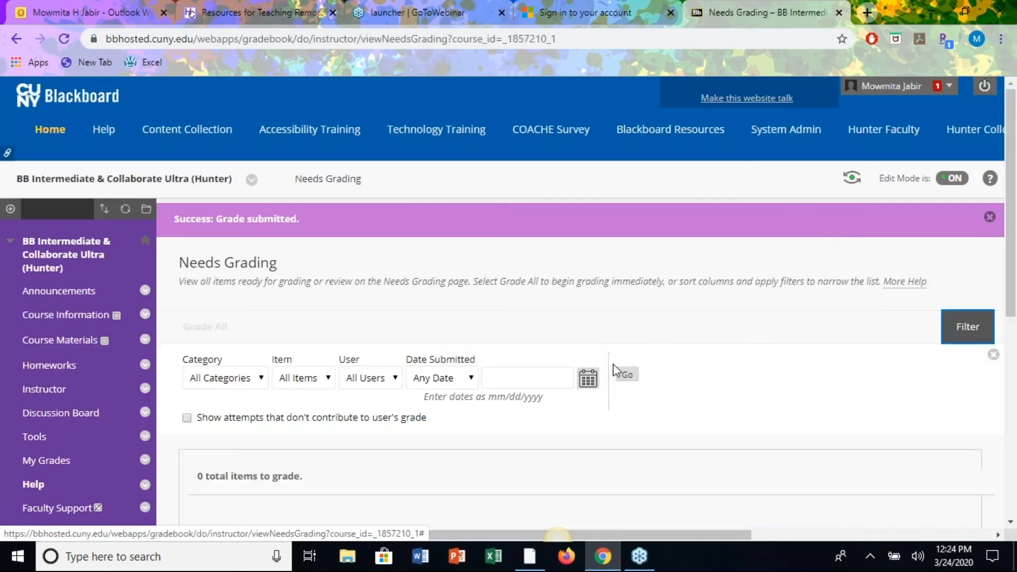
Open Grade Center > Full Grade Center from the Control Panel.
scroll(614, 370, "down", 3)
scroll(615, 370, "down", 1)
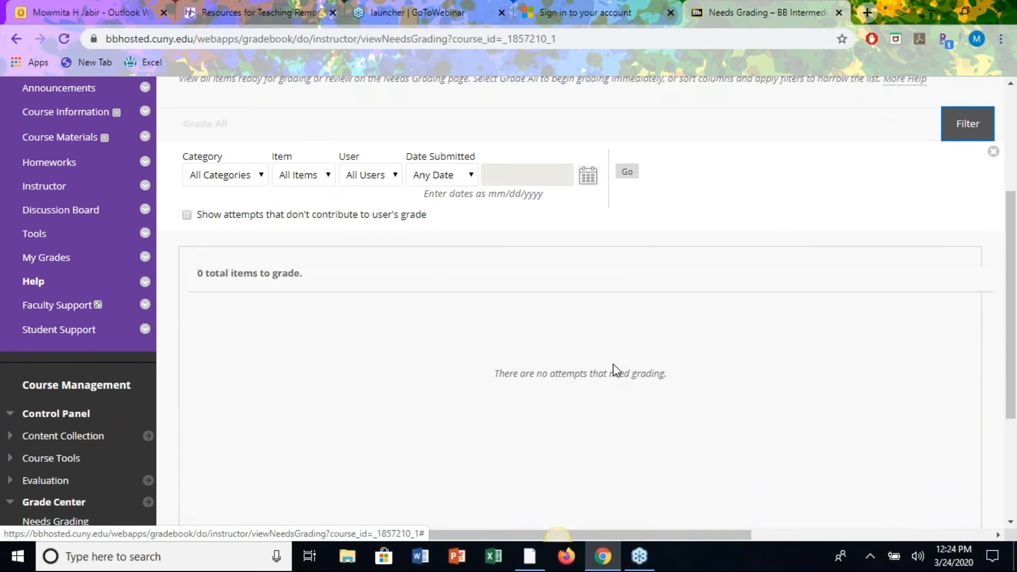
scroll(395, 376, "down", 4)
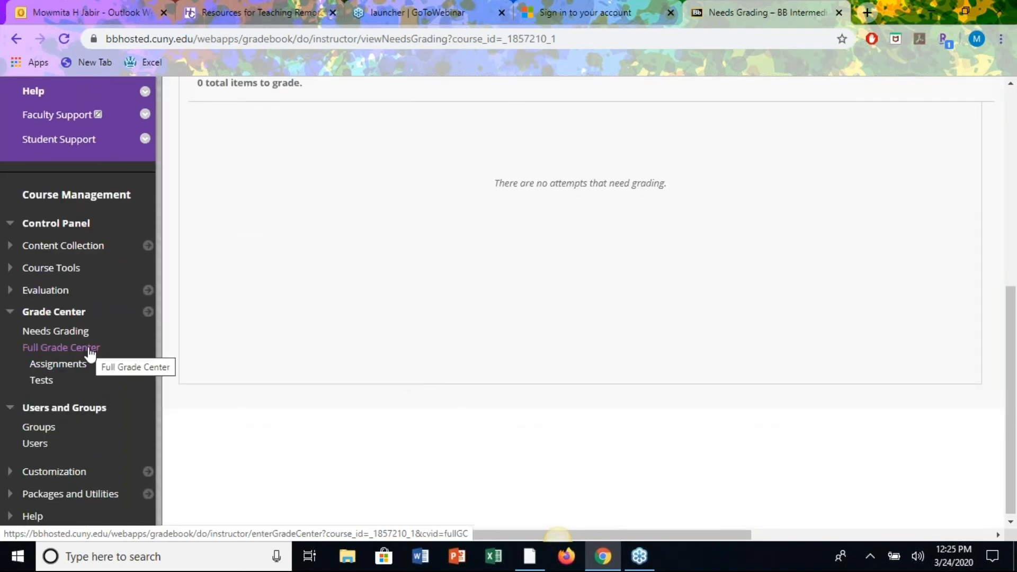
left_click(91, 349)
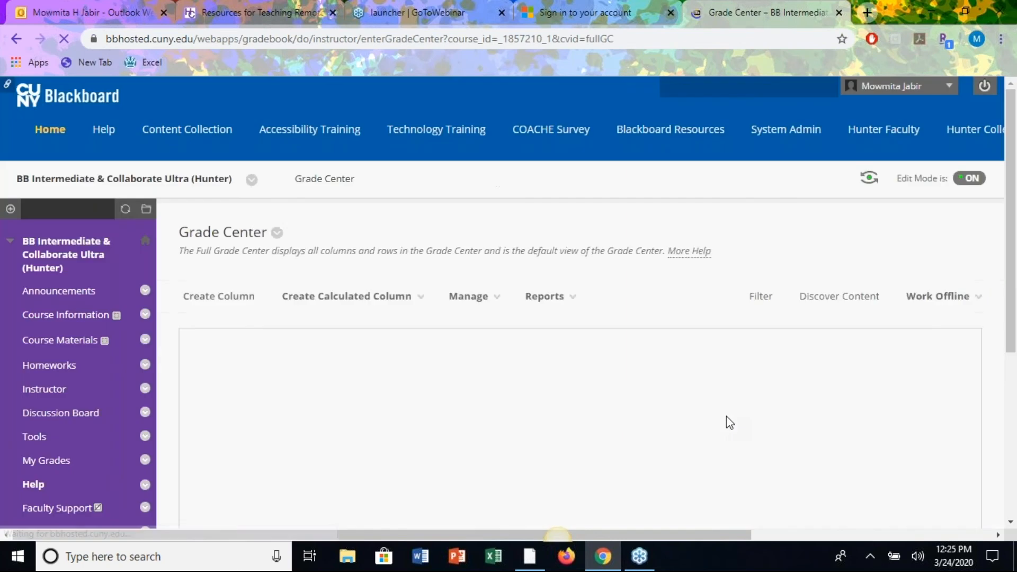
Choose Assignment File Download from the Homework#11 column's menu in the Full Grade Center.
left_click(310, 366)
scroll(333, 415, "down", 5)
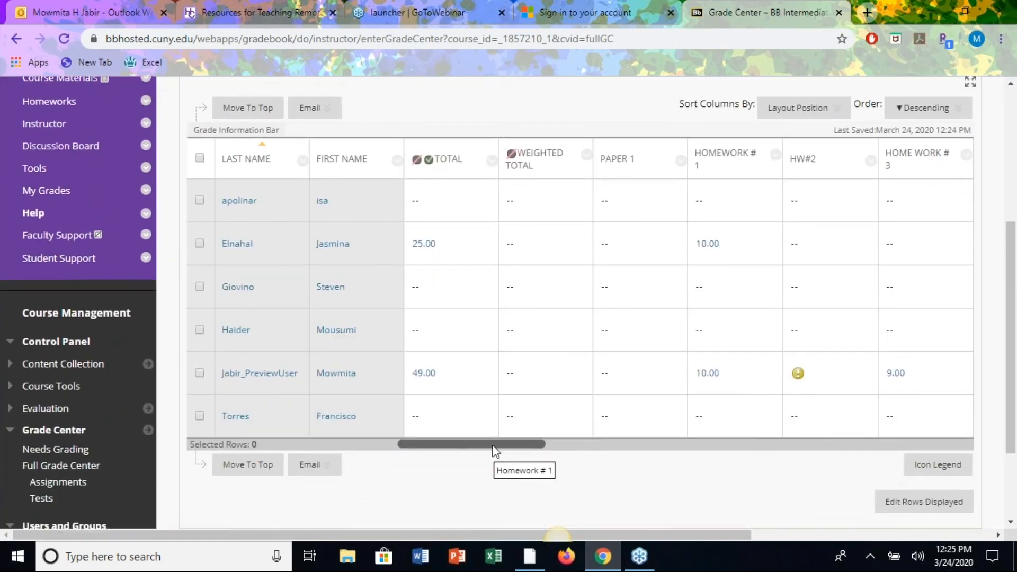
left_click_drag(495, 445, 1010, 456)
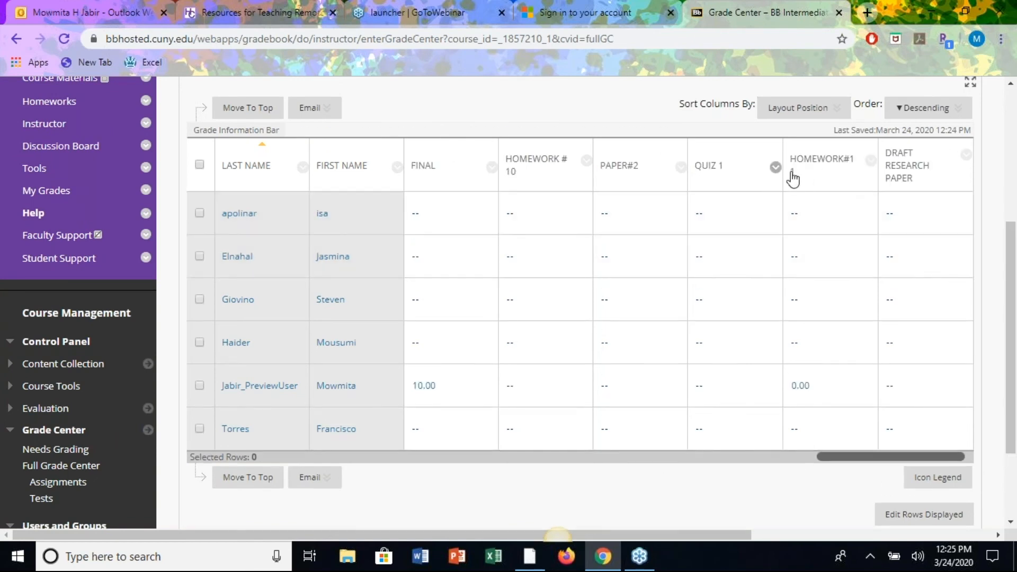
left_click(871, 161)
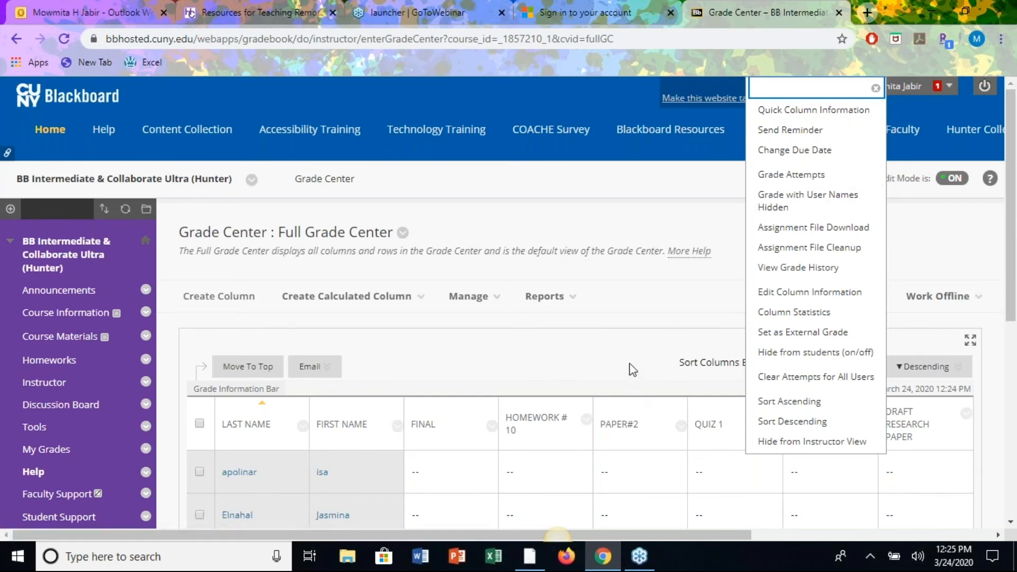
left_click(978, 296)
left_click(870, 419)
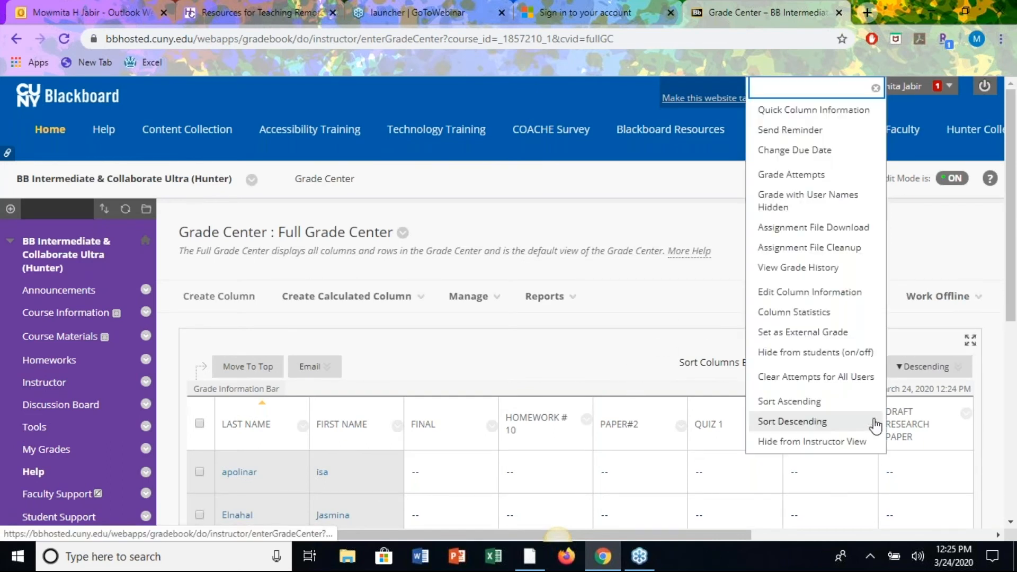
left_click(818, 235)
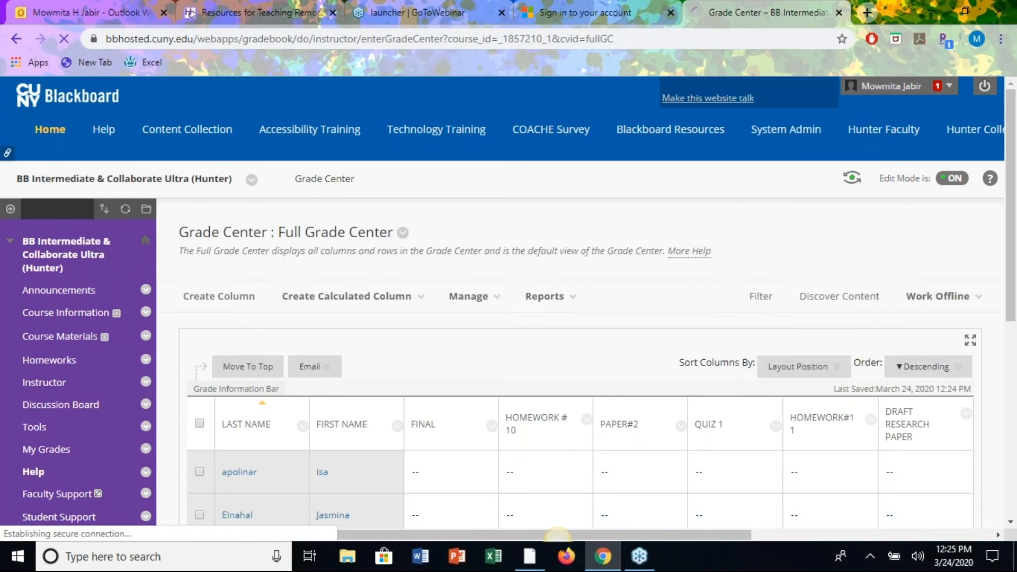
Select all students, package their Homework#11 submissions, download the zip, and confirm with OK.
scroll(636, 368, "down", 4)
left_click(210, 191)
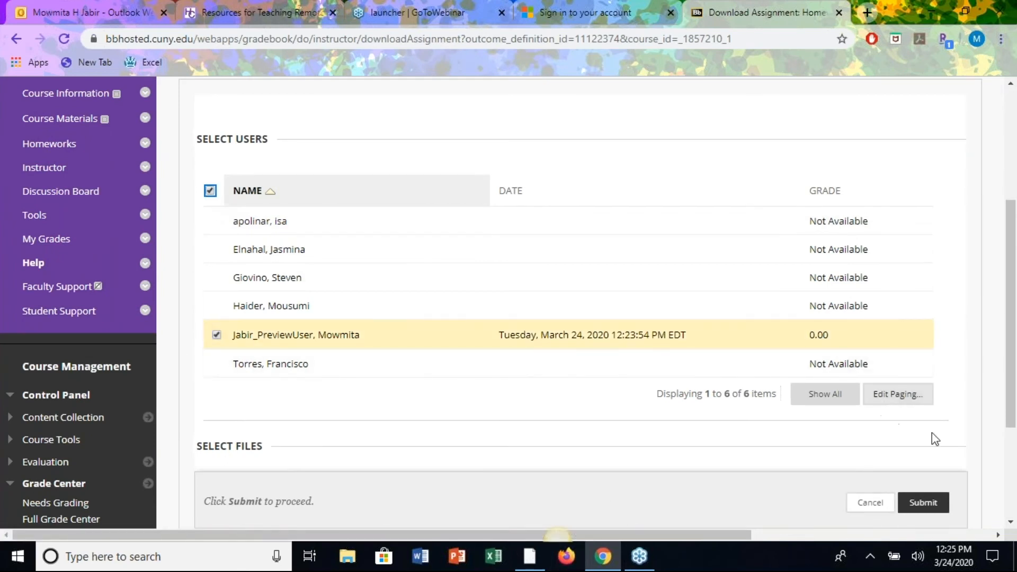
left_click(941, 507)
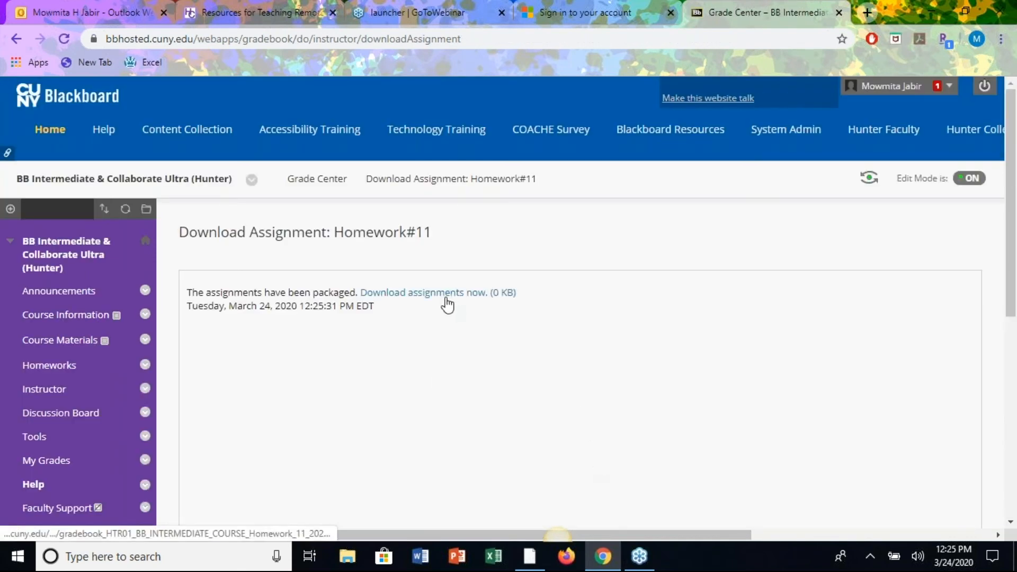
left_click(445, 298)
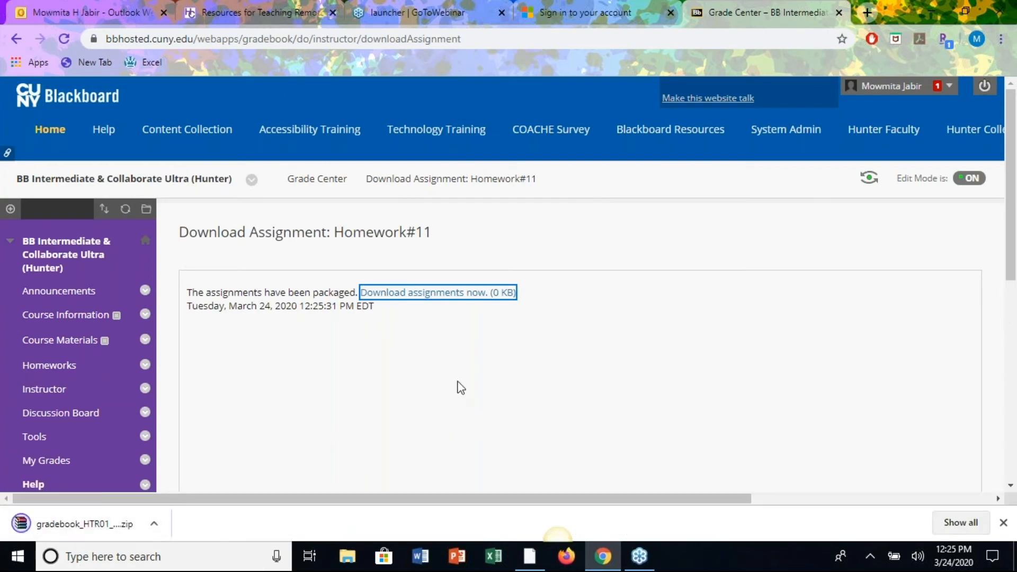
scroll(507, 285, "down", 3)
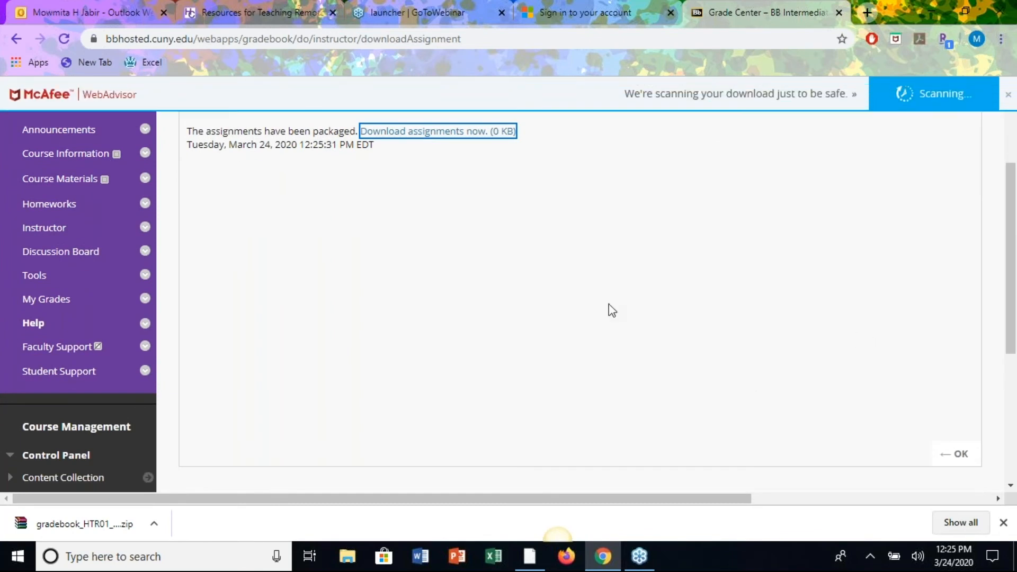
left_click(954, 451)
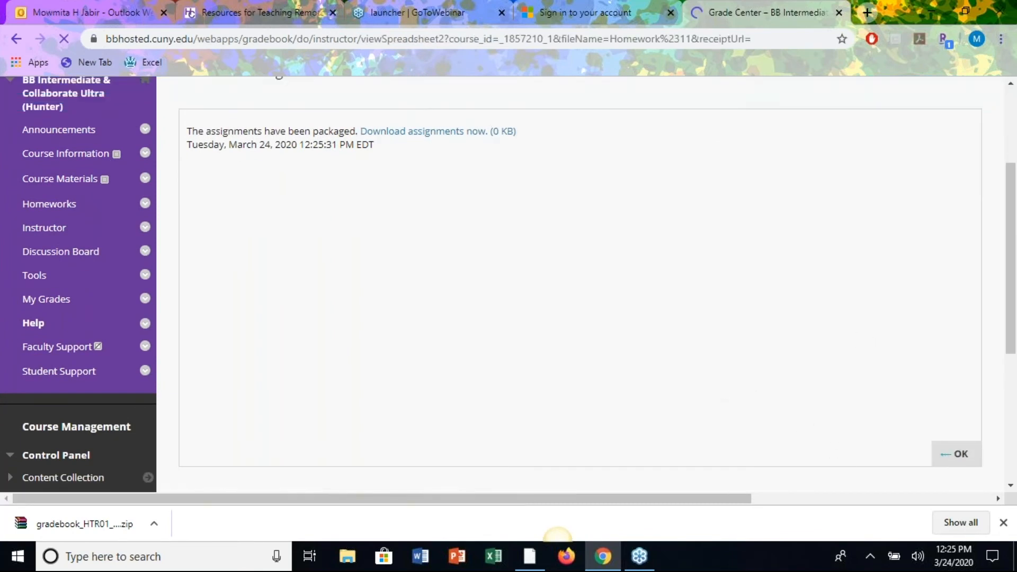
Open the preview user's Homework#11 Attempt 1 (3/24/20) and review the submitted document.
scroll(876, 413, "down", 3)
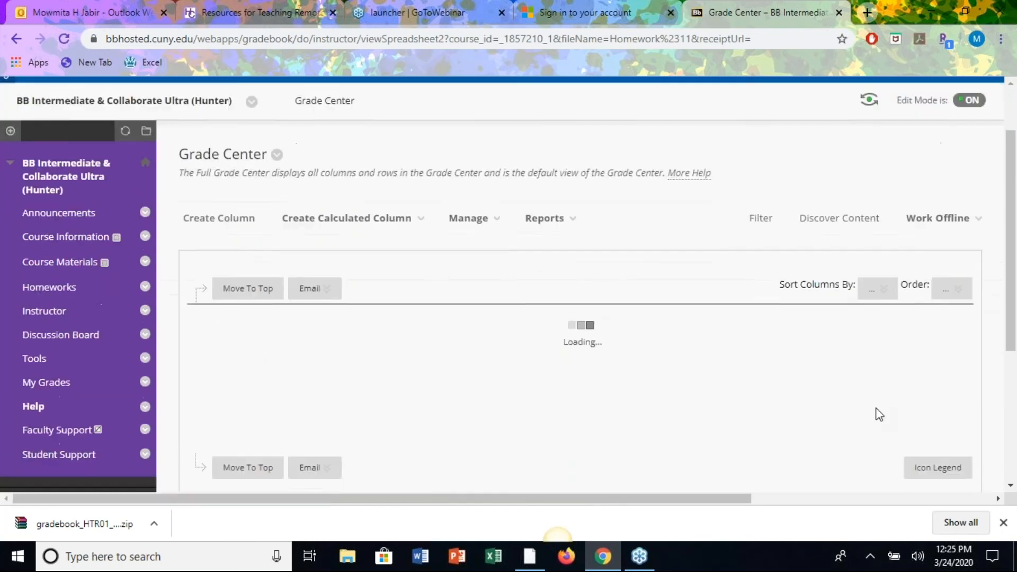
scroll(876, 411, "down", 2)
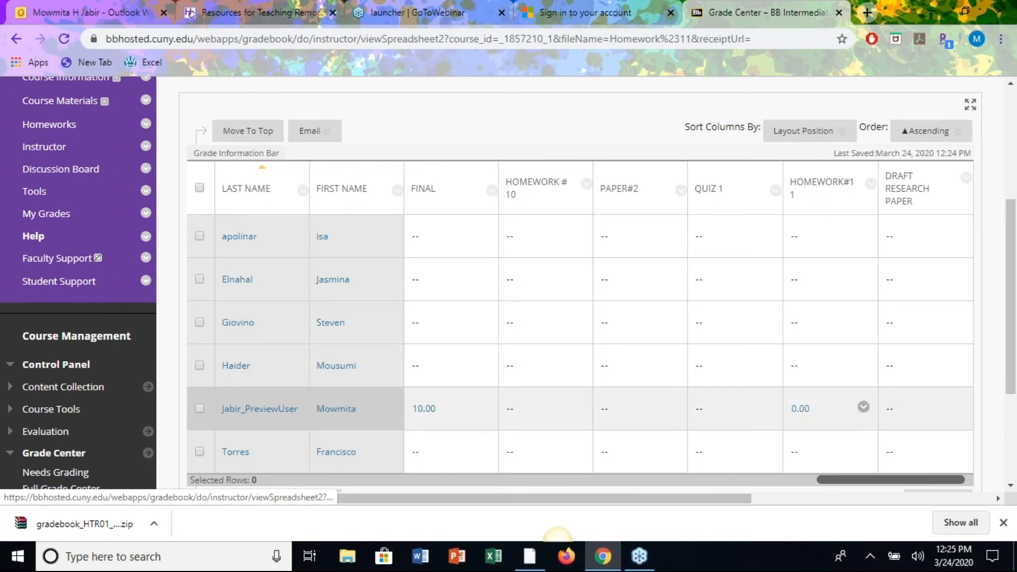
left_click(864, 408)
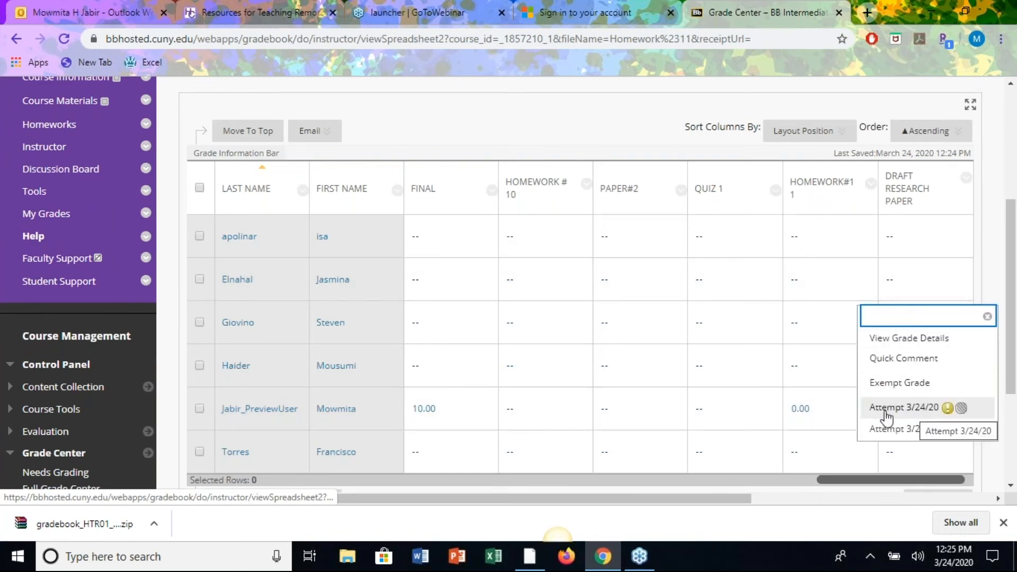
left_click(912, 408)
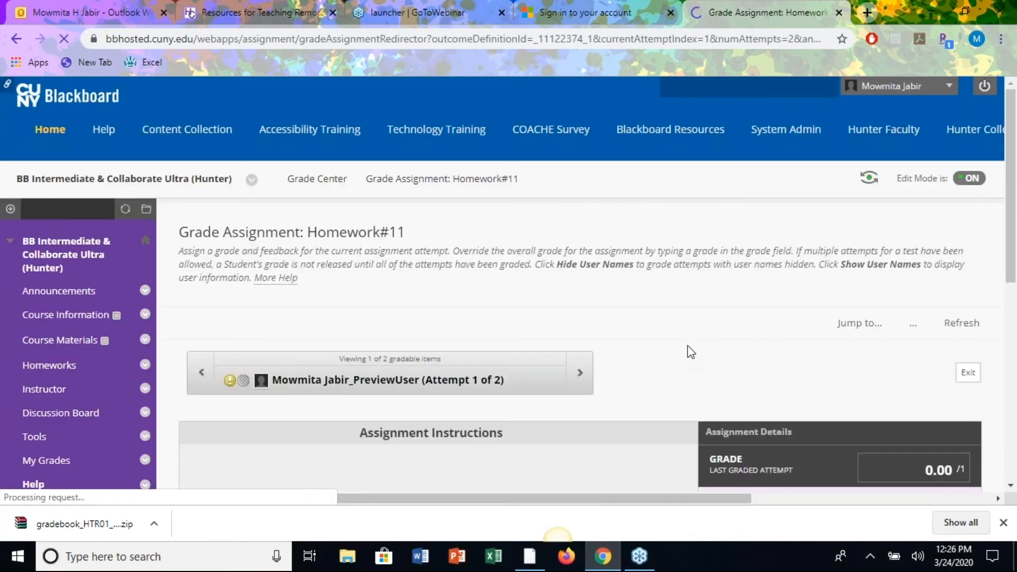
scroll(694, 328, "down", 4)
scroll(695, 329, "down", 3)
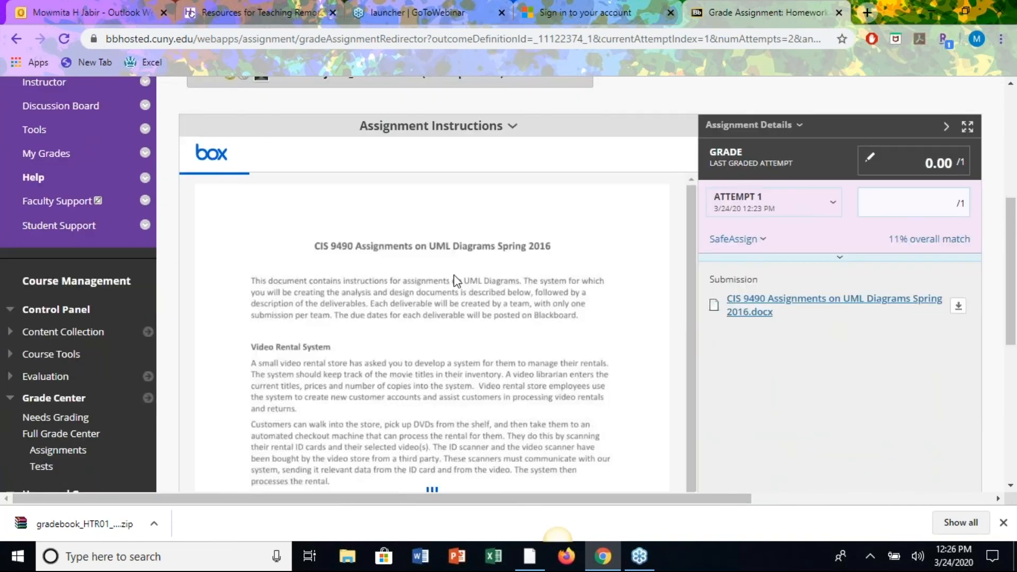
scroll(629, 295, "down", 2)
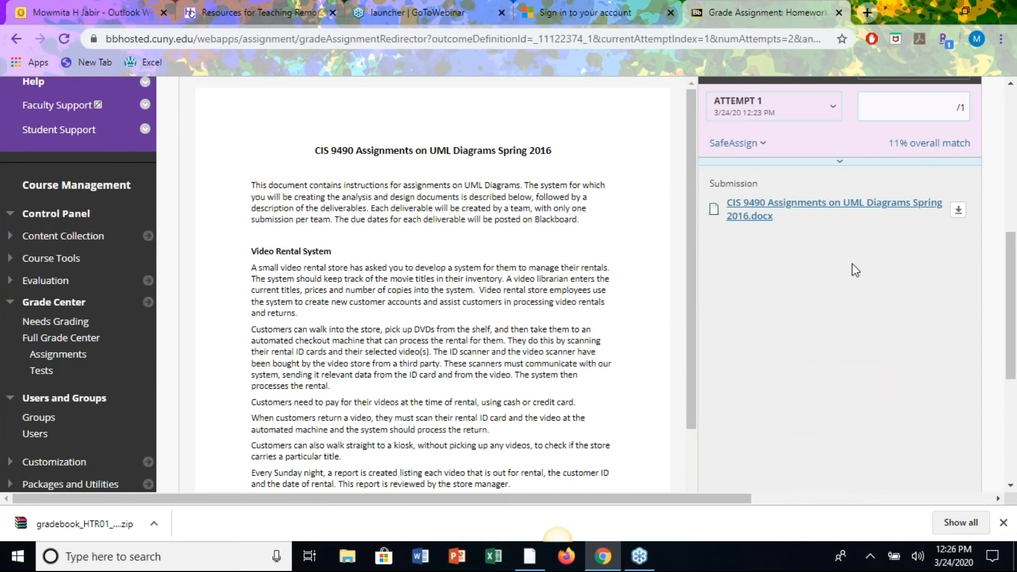
scroll(536, 131, "up", 2)
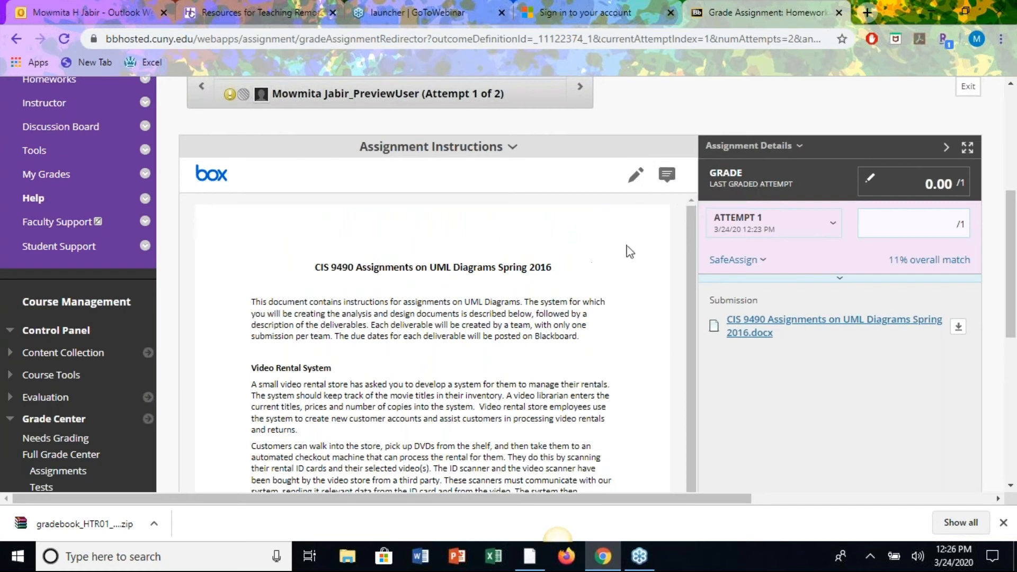
Ink a circle around the document title plus a curved stroke and mark beside it, then save.
left_click(636, 175)
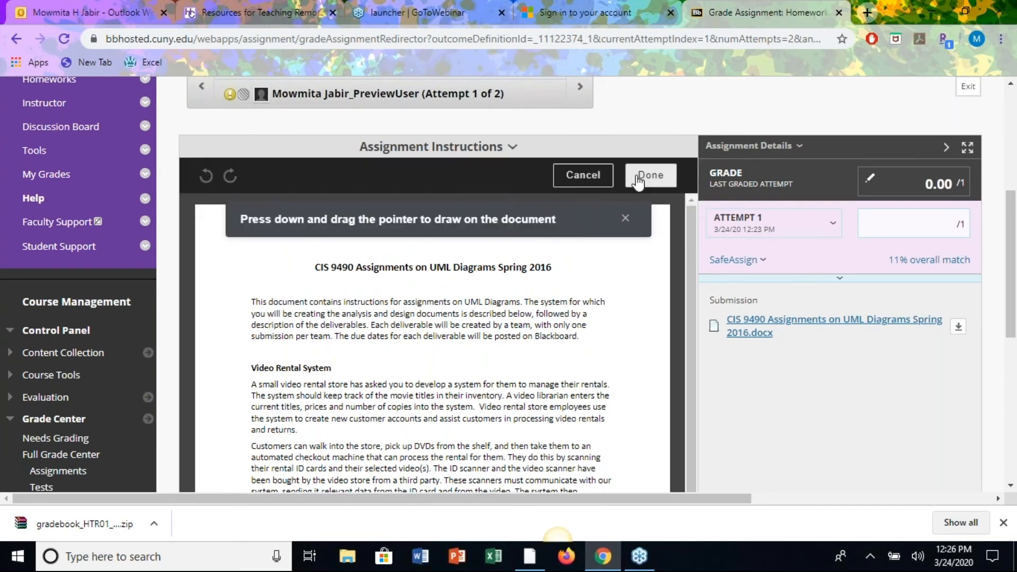
left_click(638, 179)
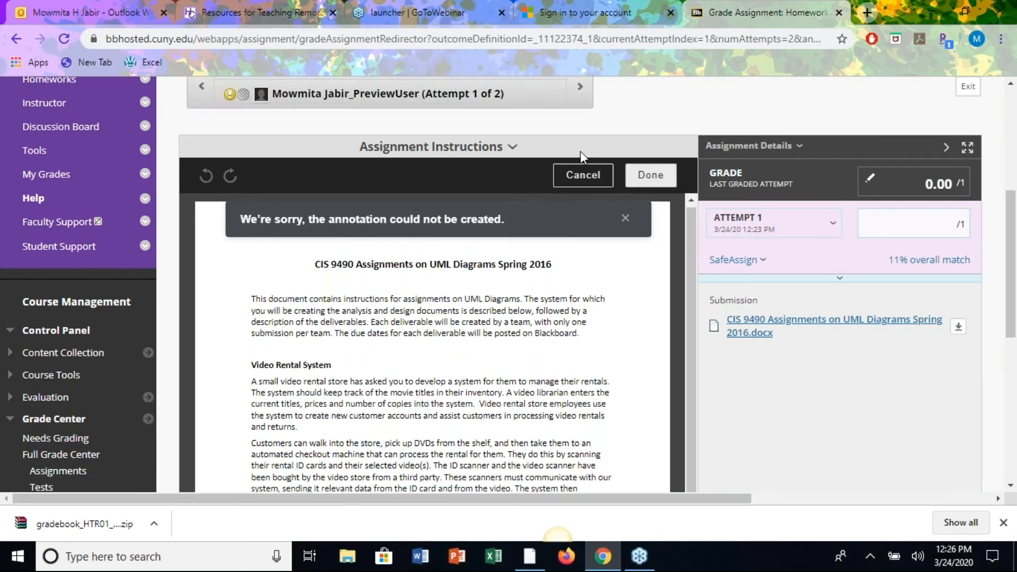
mouse_move(308, 268)
left_mouse_down()
mouse_move(533, 217)
mouse_move(551, 284)
mouse_move(330, 285)
mouse_move(306, 273)
left_mouse_up()
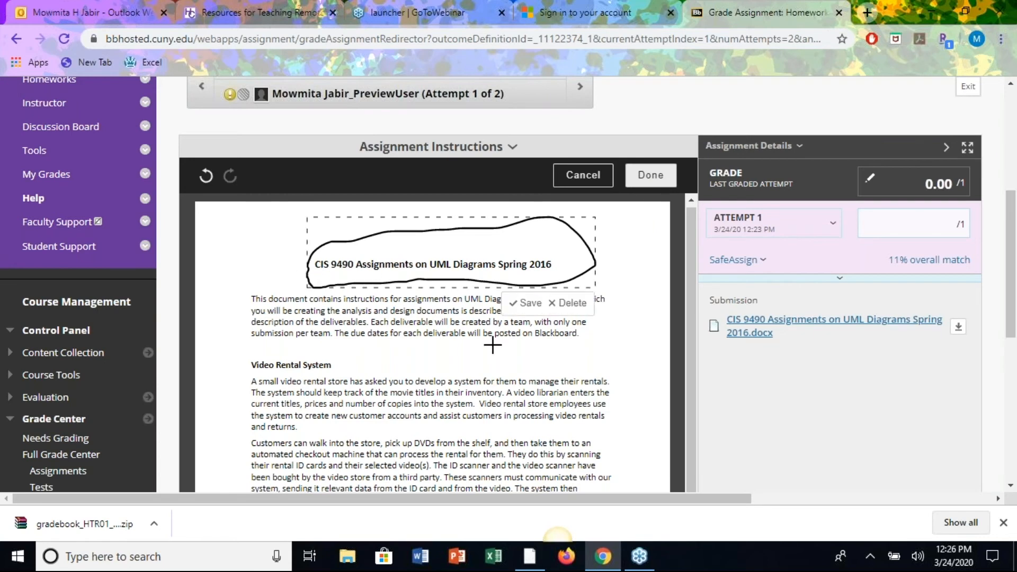
mouse_move(614, 268)
left_mouse_down()
mouse_move(644, 263)
mouse_move(648, 301)
left_mouse_up()
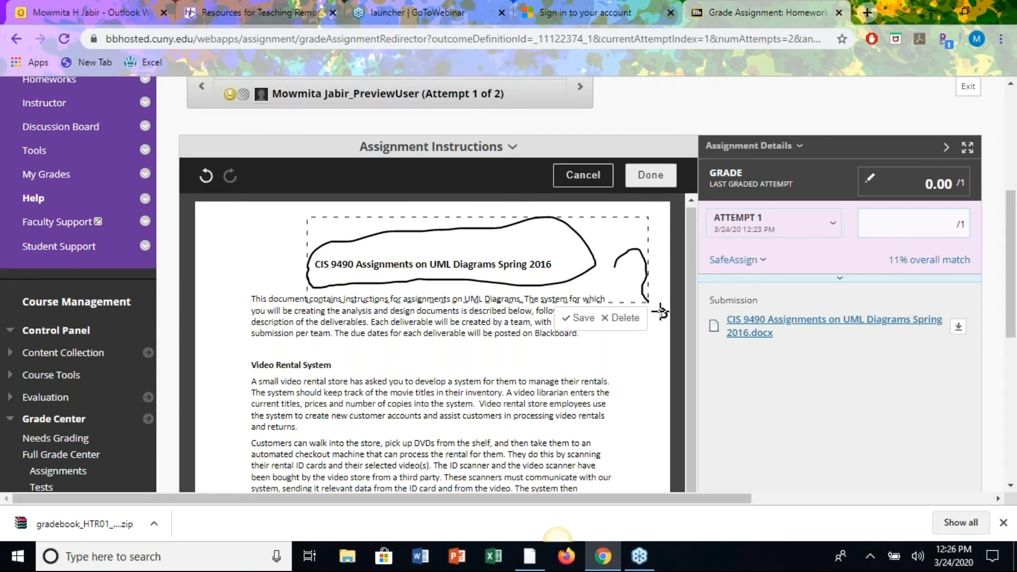
left_click_drag(661, 312, 663, 315)
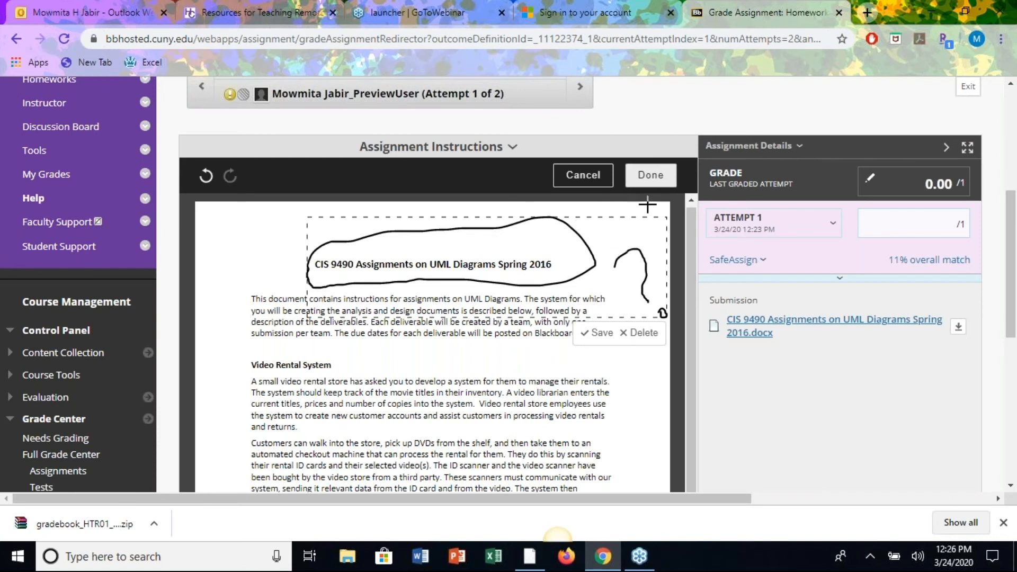
left_click(650, 176)
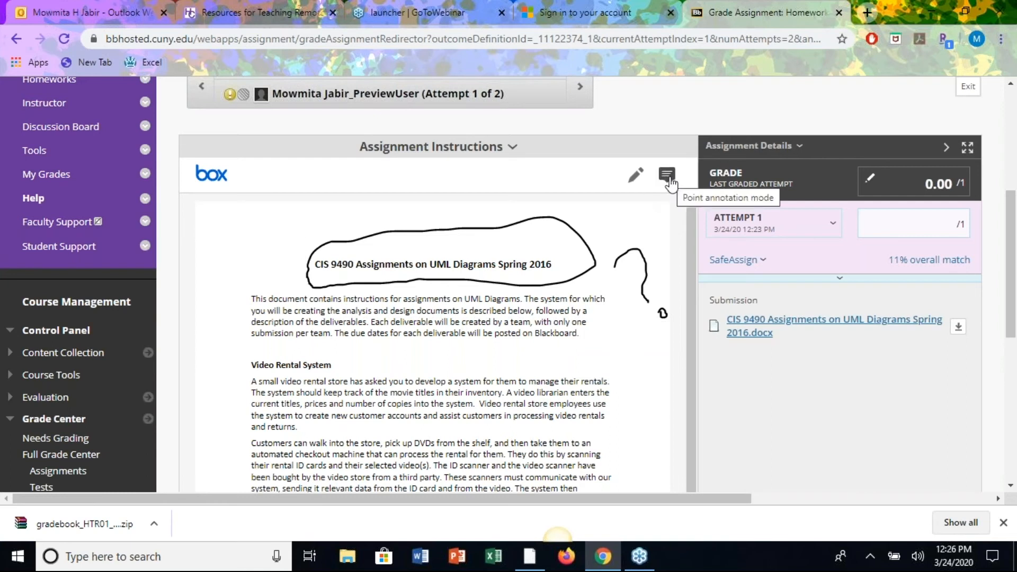
Add the point comment 'This is good.' above the Video Rental System heading.
left_click(667, 174)
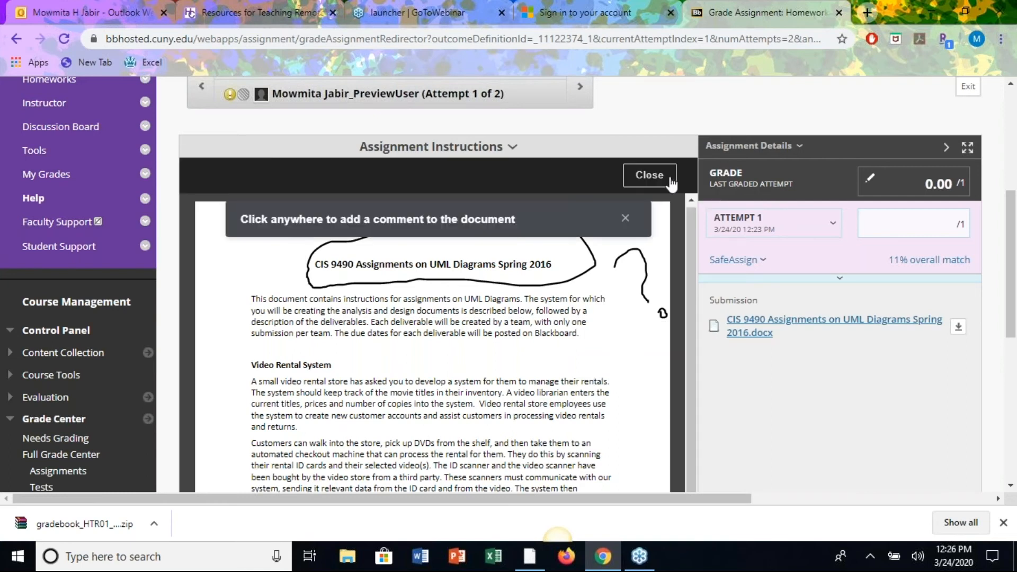
left_click(495, 361)
type("T")
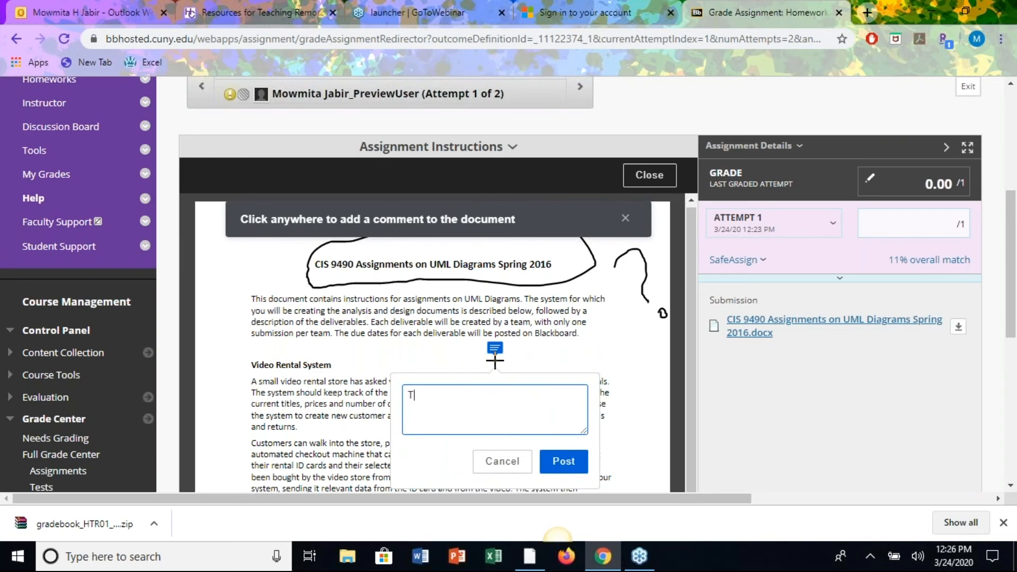
type("his is good.")
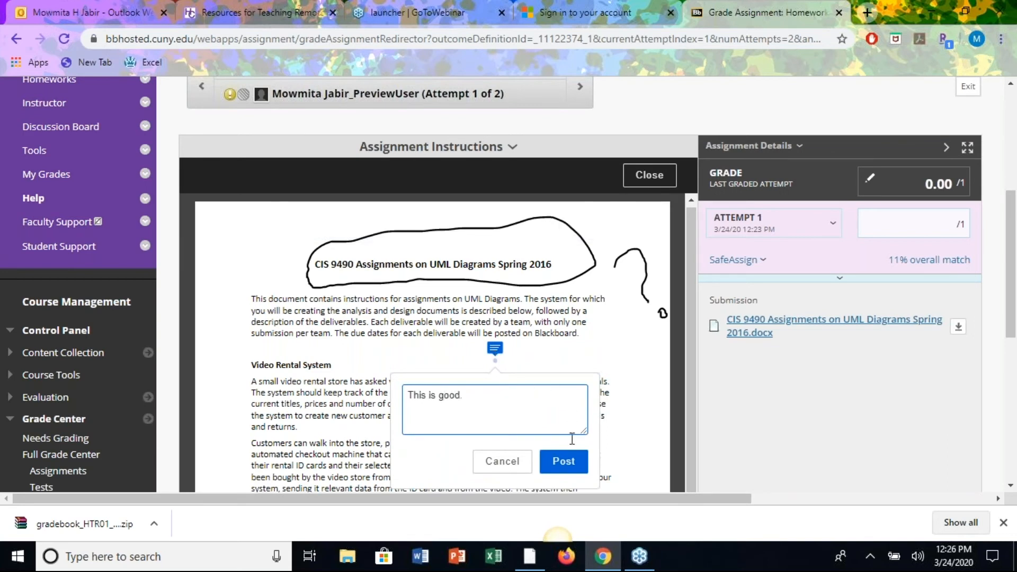
left_click(576, 465)
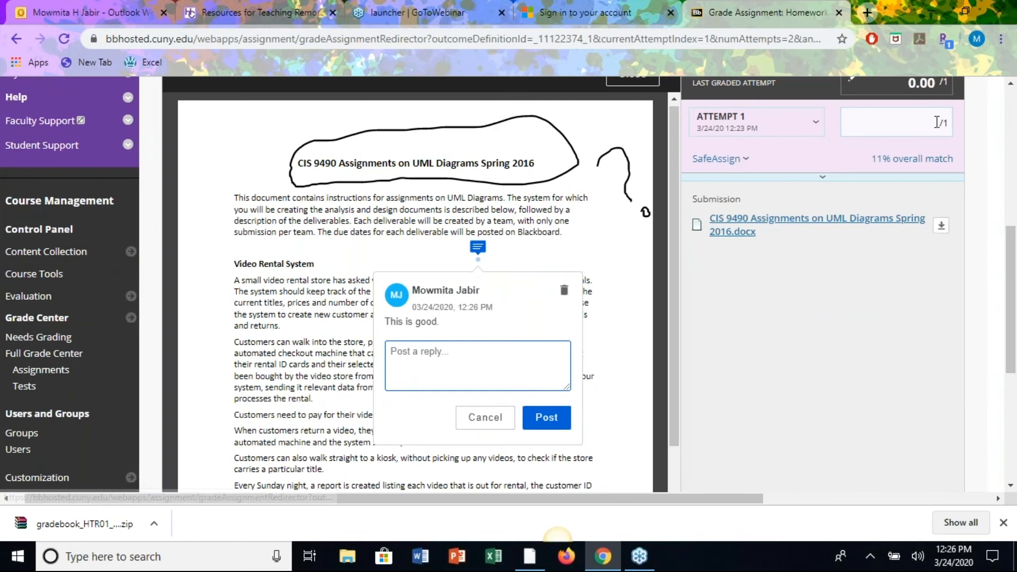
Grade attempt 1 at 1 point with feedback 'Good Job.' and submit.
left_click(937, 122)
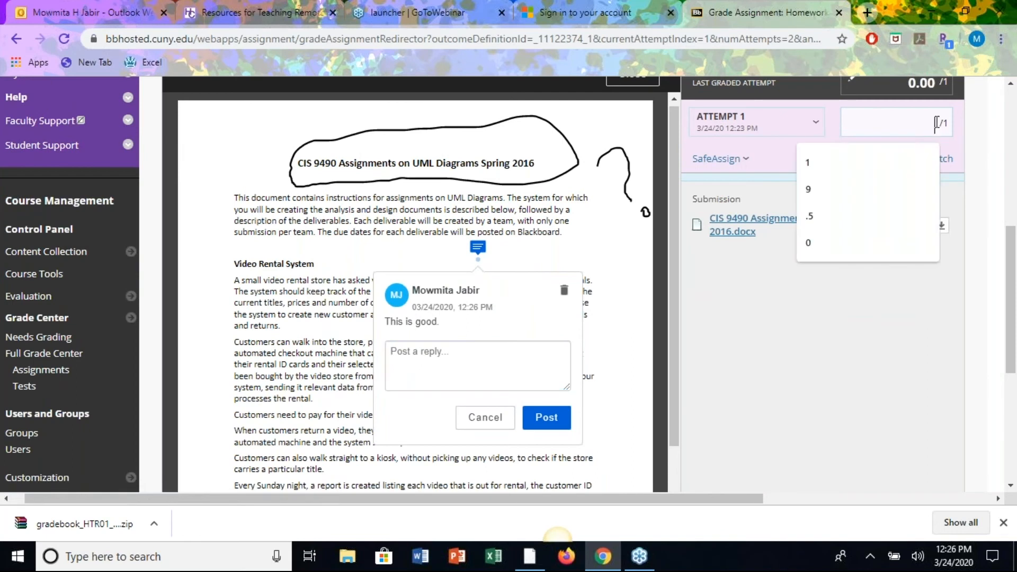
type("1")
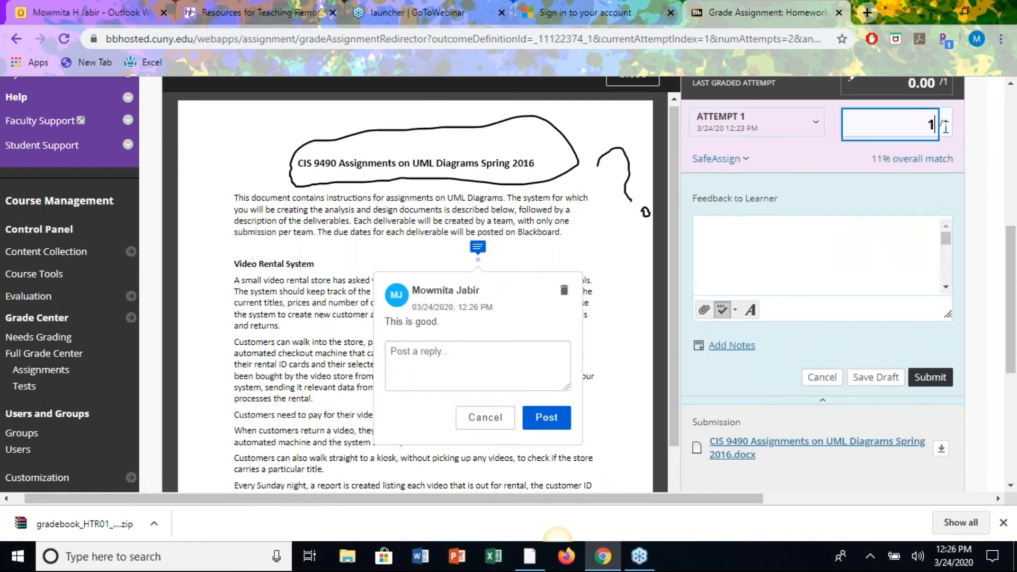
left_click(760, 247)
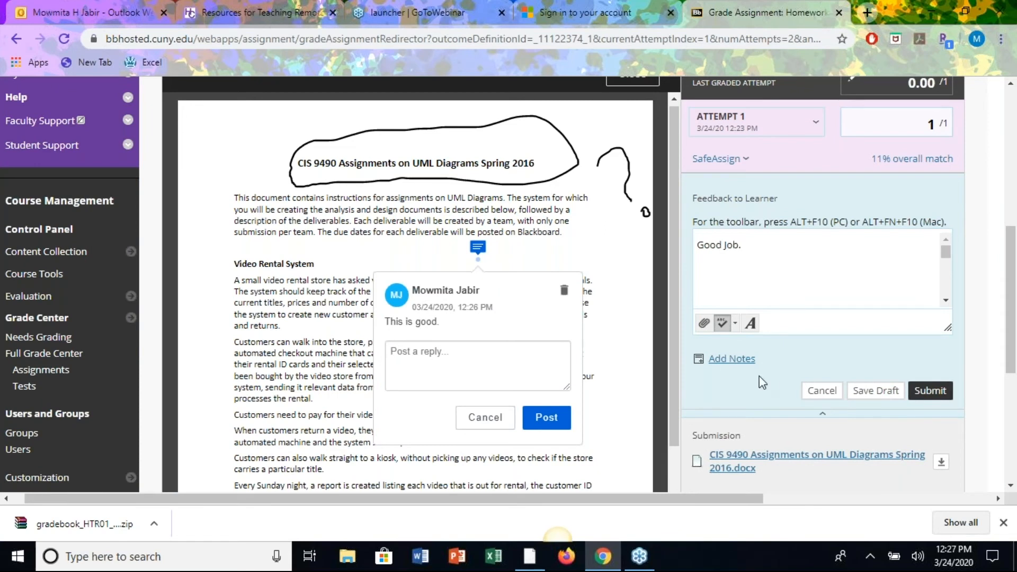
left_click(750, 324)
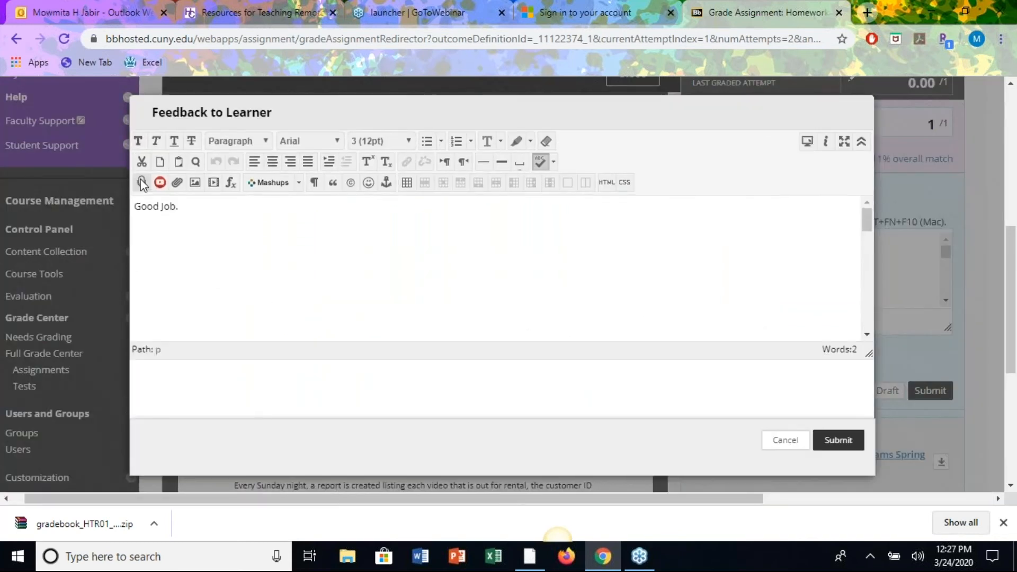
left_click(786, 443)
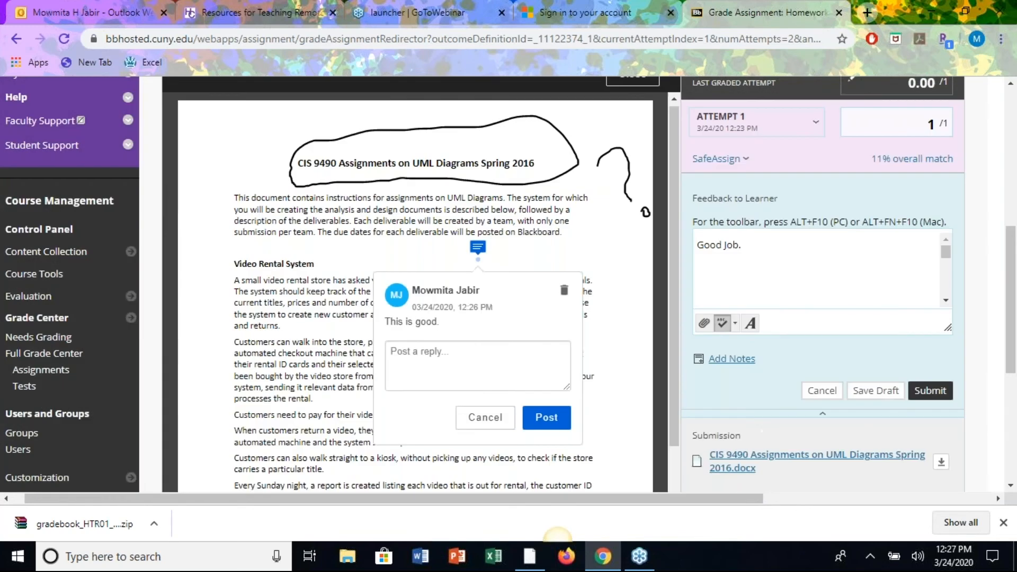
left_click(936, 393)
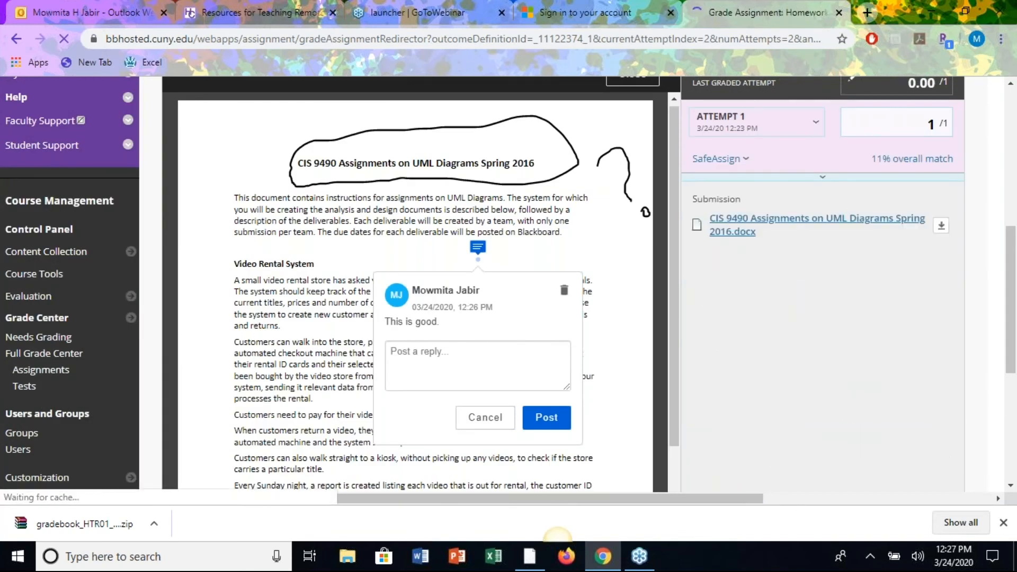
In the Full Grade Center, open View Grade Details for the preview student's Homework#11 cell.
scroll(683, 343, "down", 4)
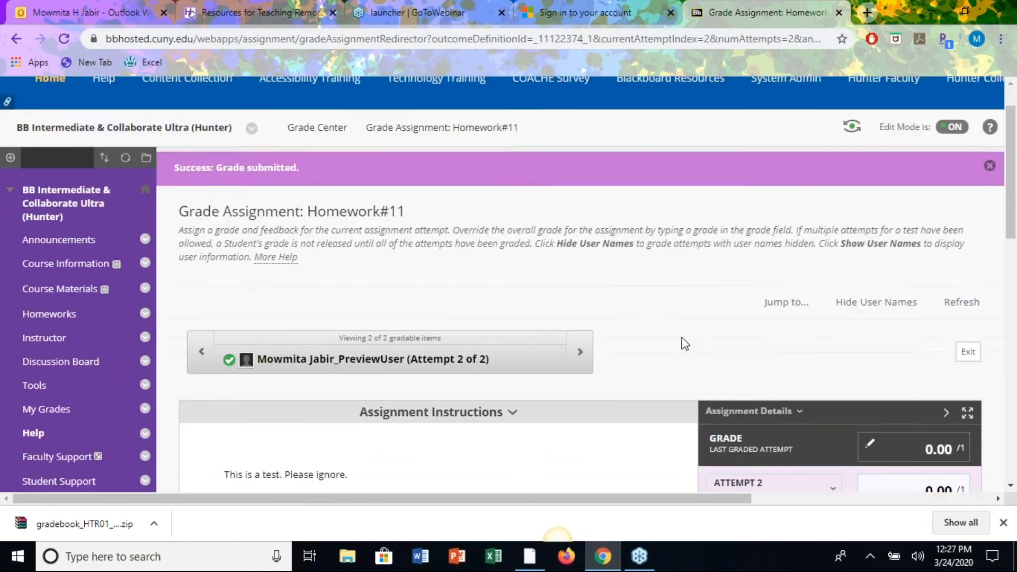
scroll(683, 343, "down", 4)
scroll(683, 343, "down", 4)
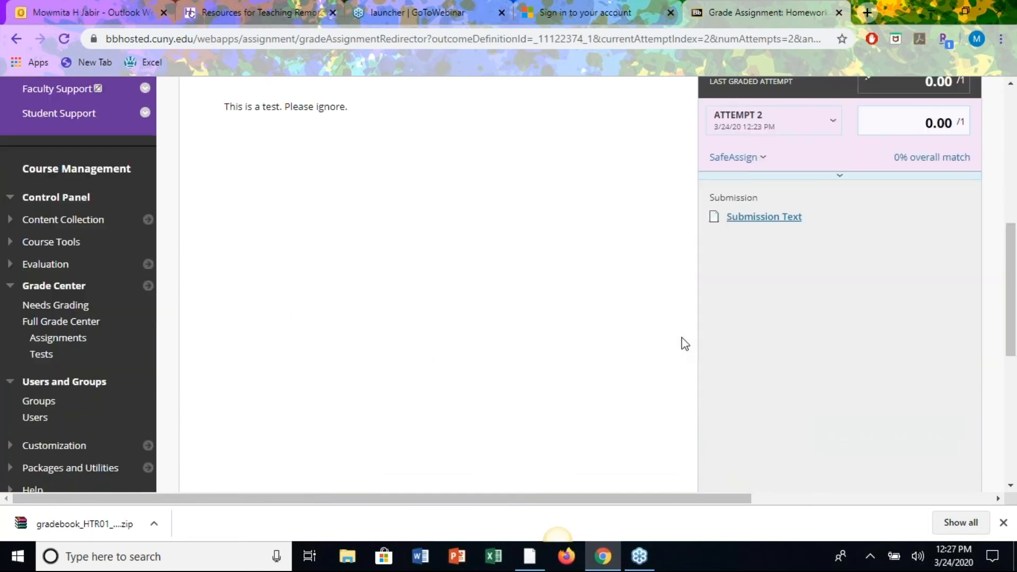
scroll(683, 343, "down", 9)
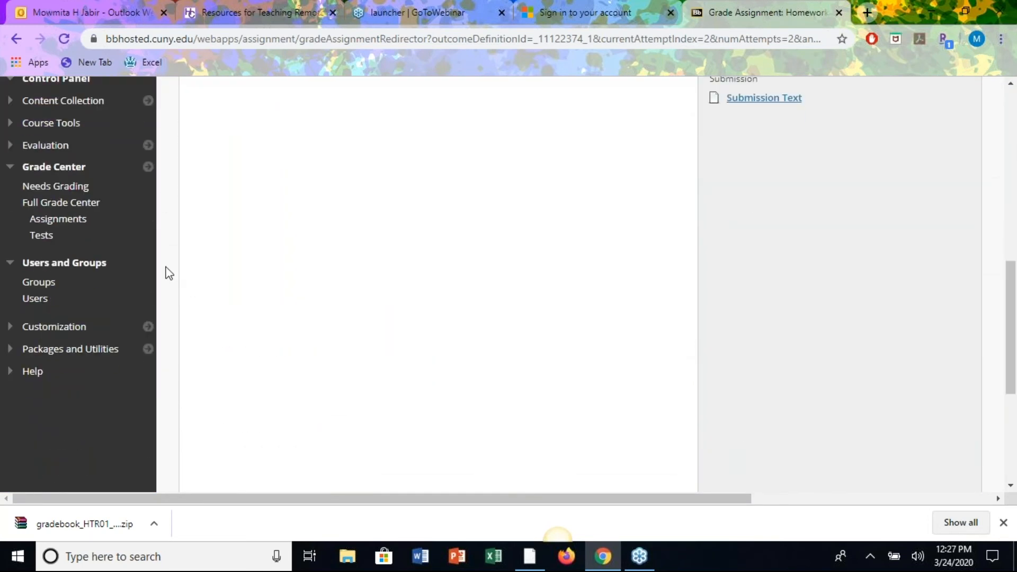
left_click(45, 203)
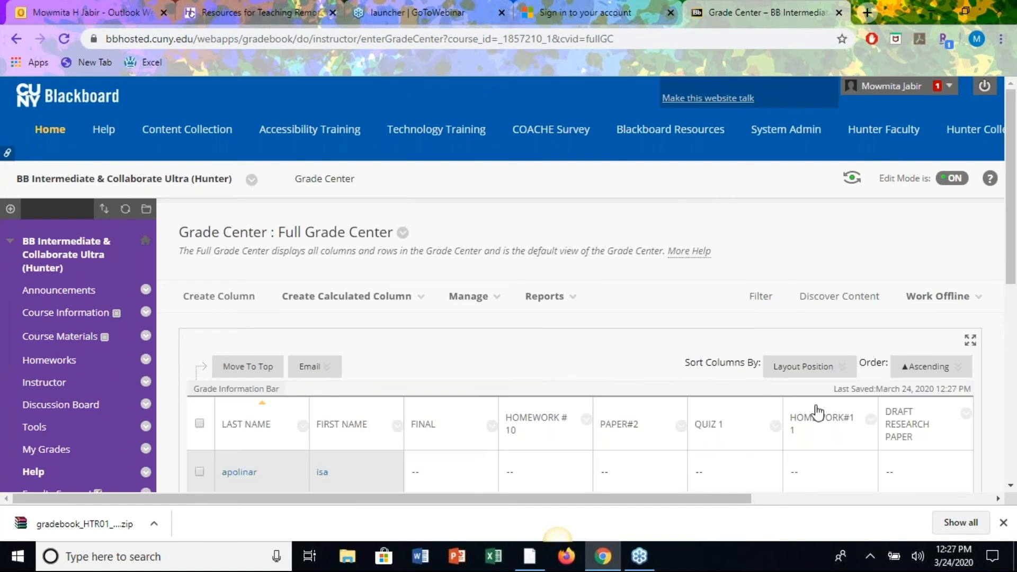
scroll(818, 408, "down", 5)
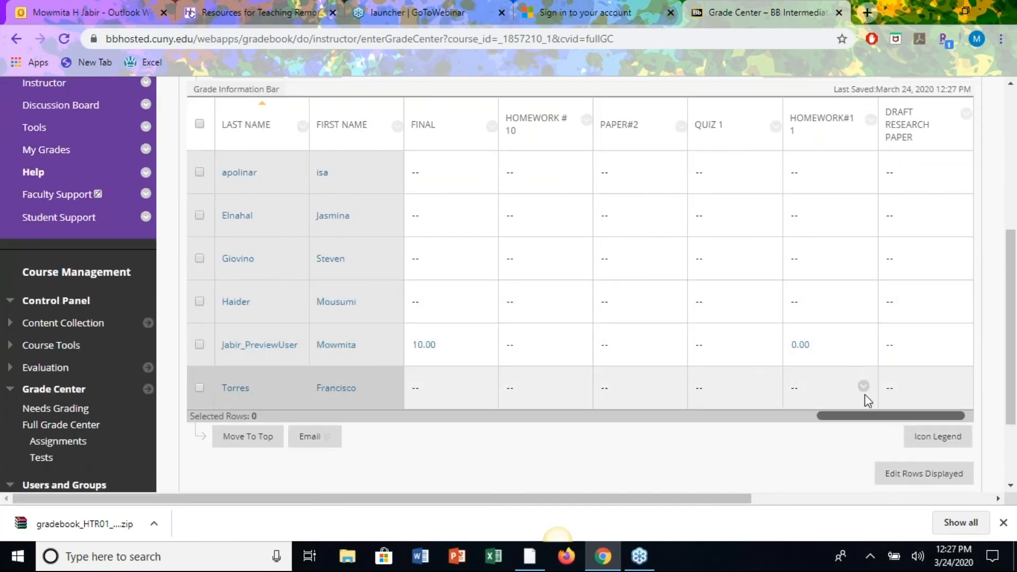
left_click(863, 343)
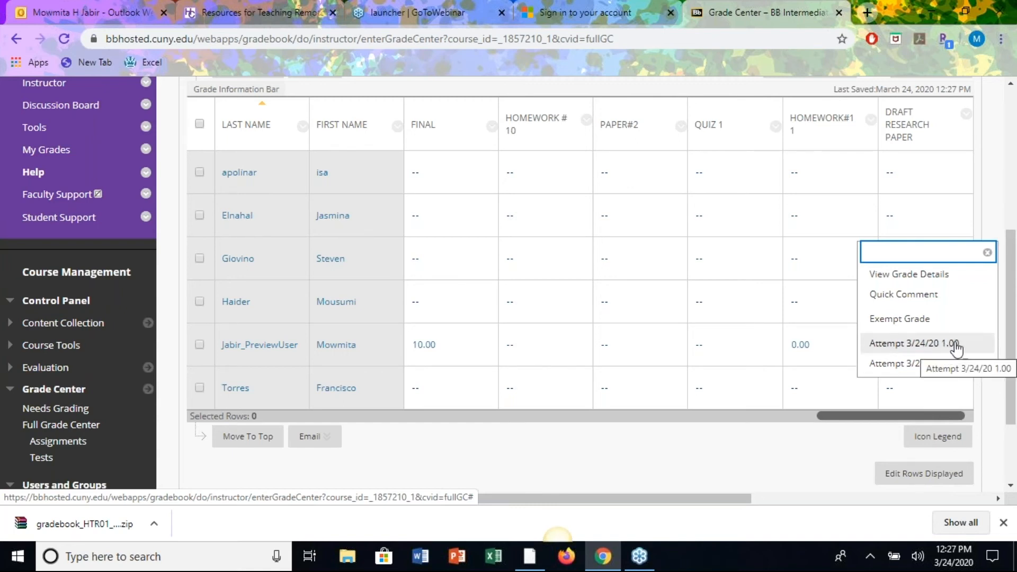
left_click(908, 363)
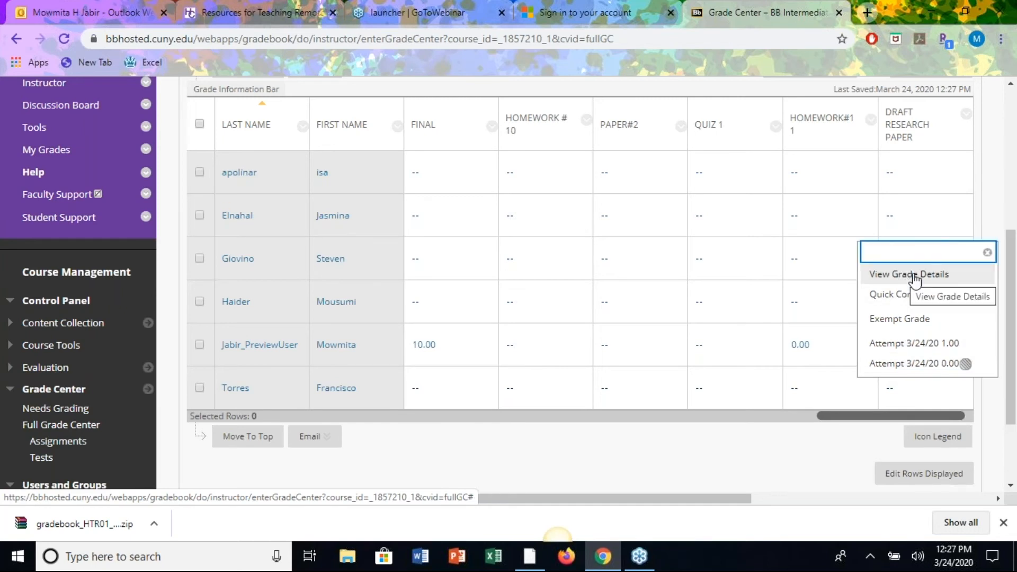
left_click(915, 275)
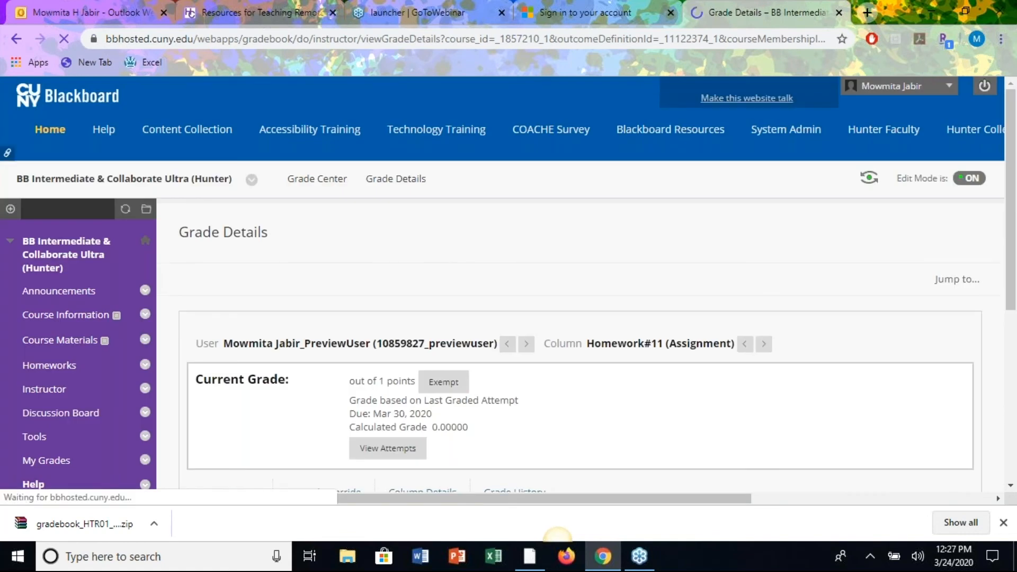
Clear the 0.00 Homework#11 attempt and confirm the deletion.
scroll(805, 383, "down", 3)
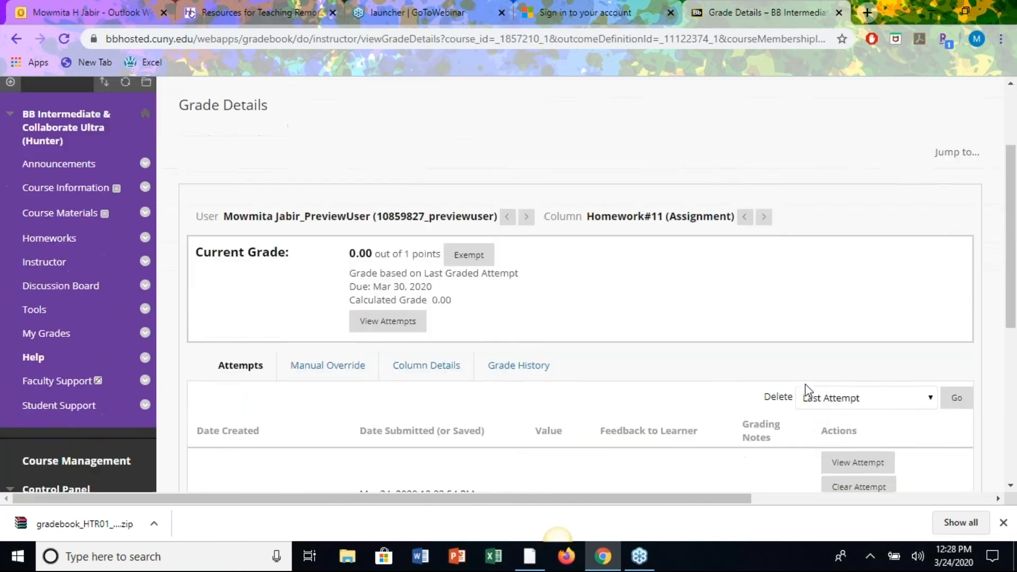
scroll(805, 383, "down", 3)
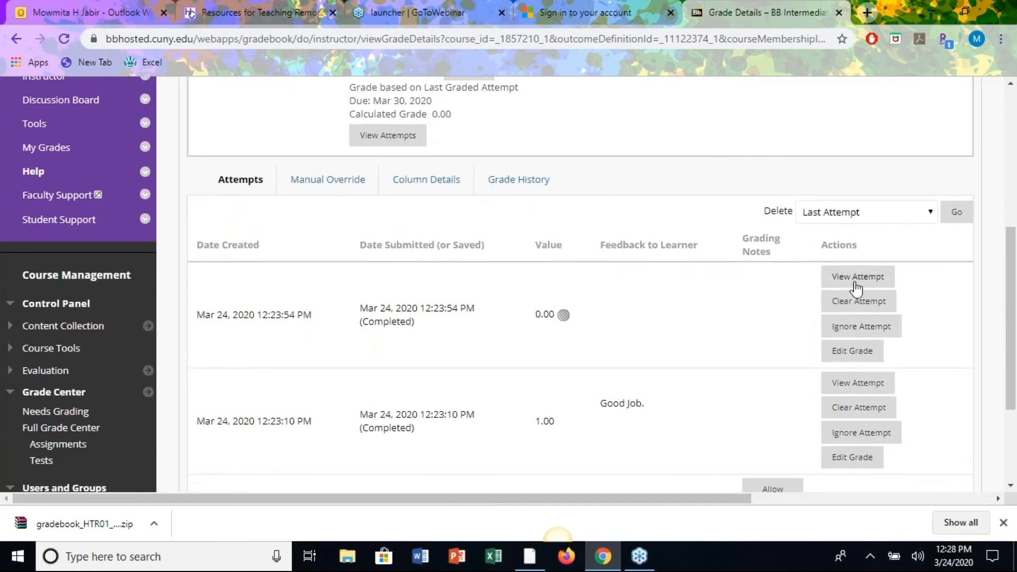
left_click(851, 305)
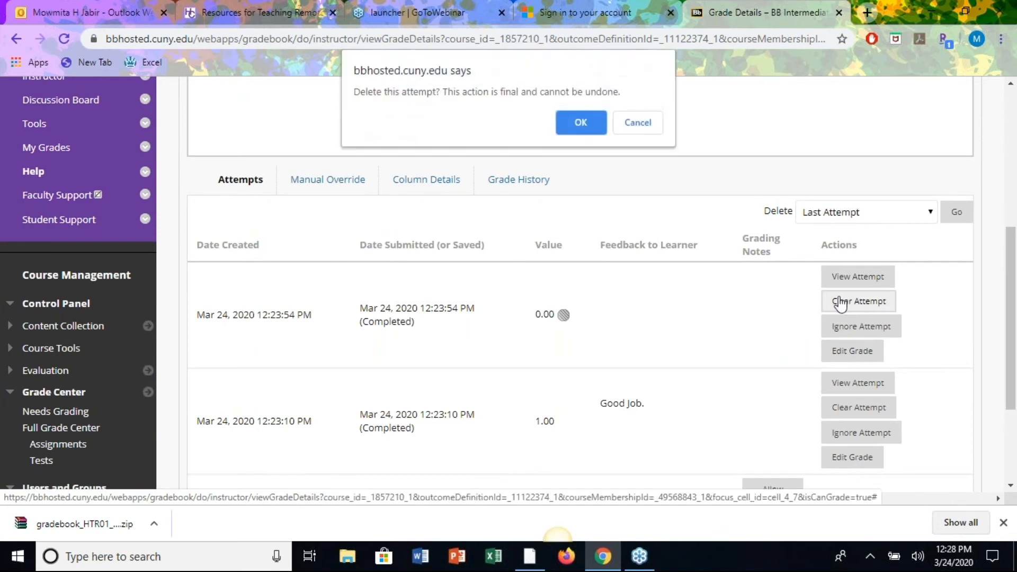
left_click(573, 122)
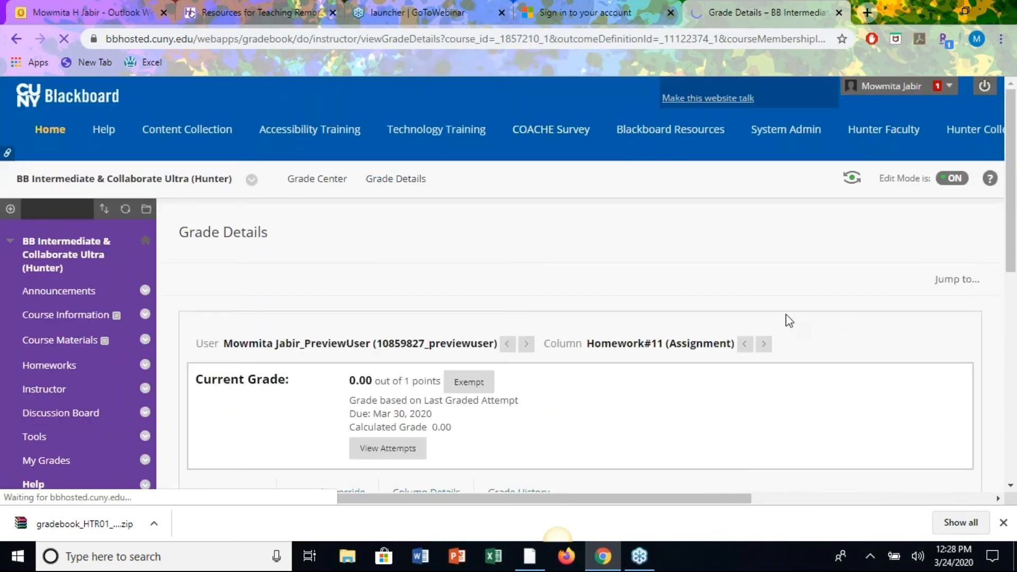
Return to the Grade Center and switch on Student Preview.
scroll(876, 409, "down", 3)
scroll(900, 423, "down", 2)
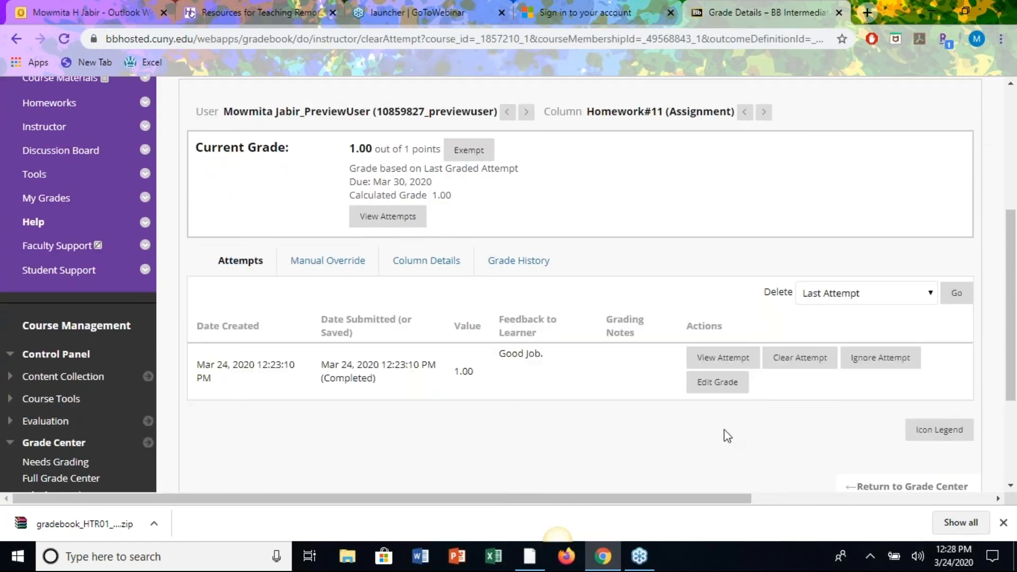
left_click(892, 492)
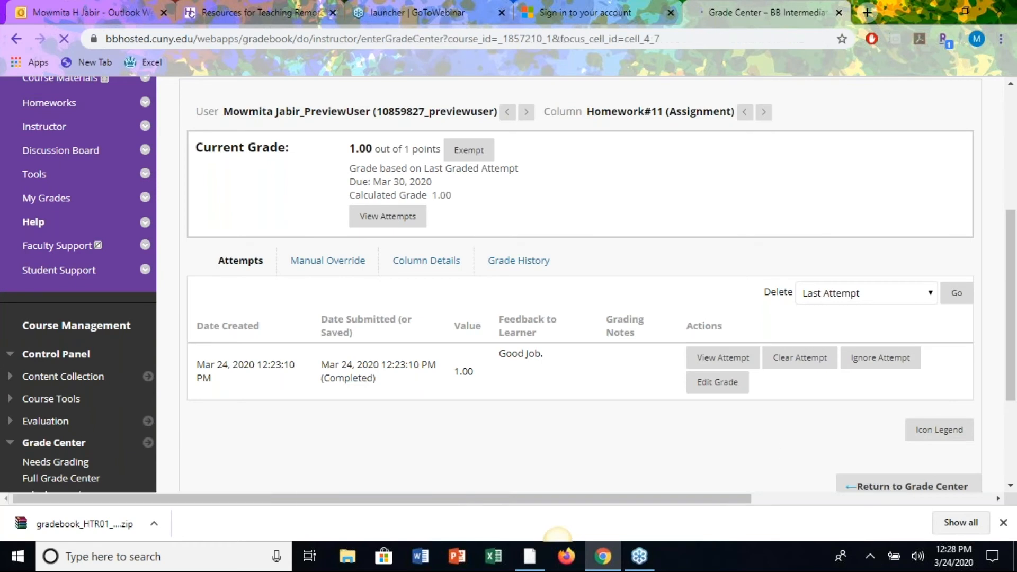
scroll(831, 446, "down", 3)
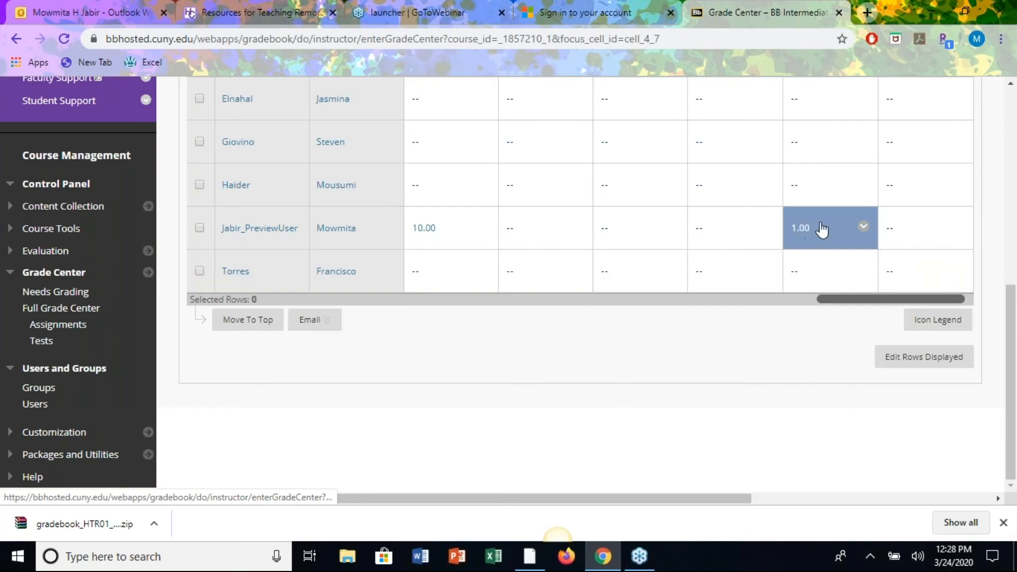
scroll(706, 297, "up", 5)
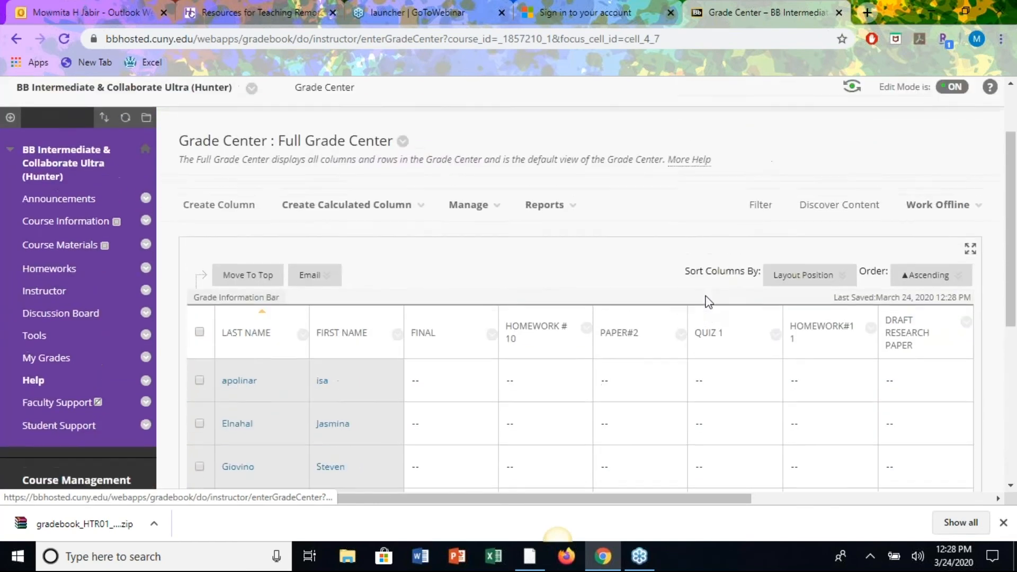
scroll(708, 302, "up", 3)
left_click(842, 176)
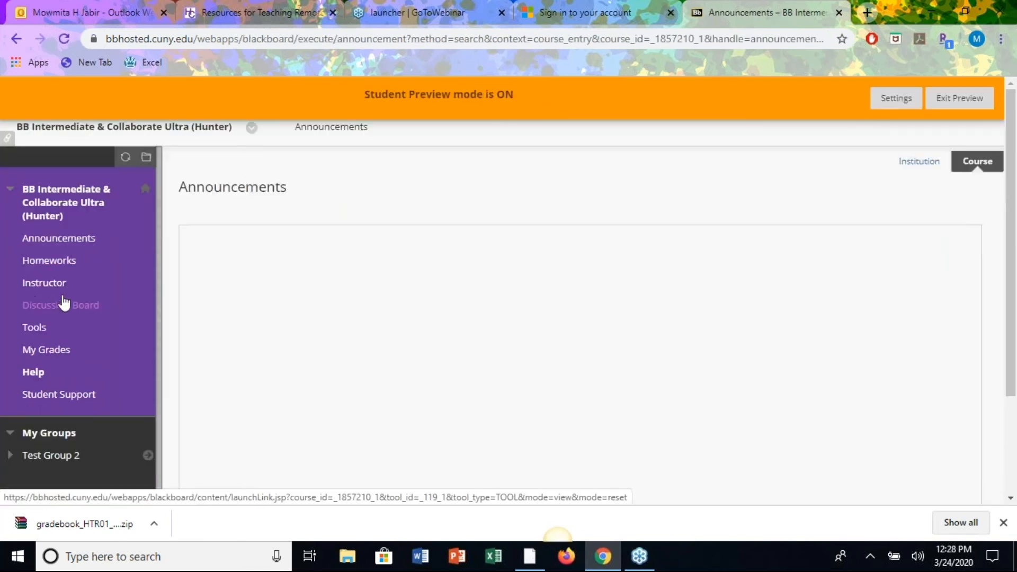
As the student, view the Homework#11 feedback on the My Grades page.
left_click(48, 265)
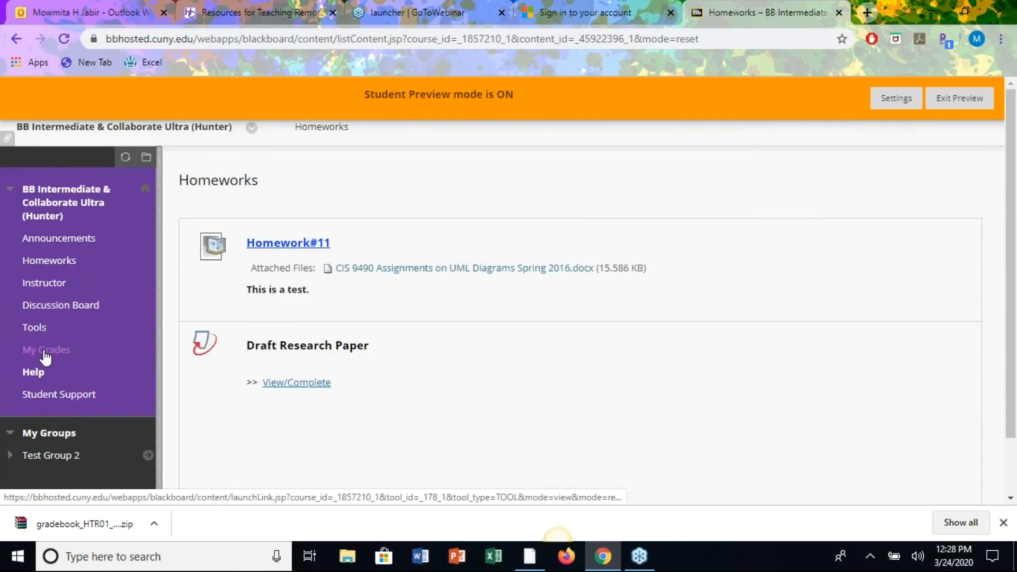
left_click(47, 351)
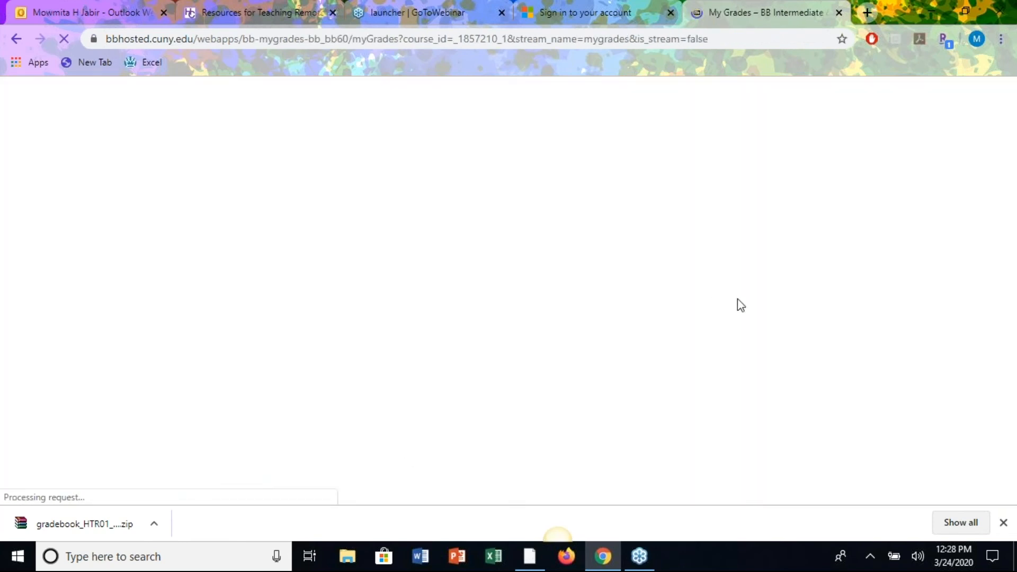
scroll(775, 358, "down", 15)
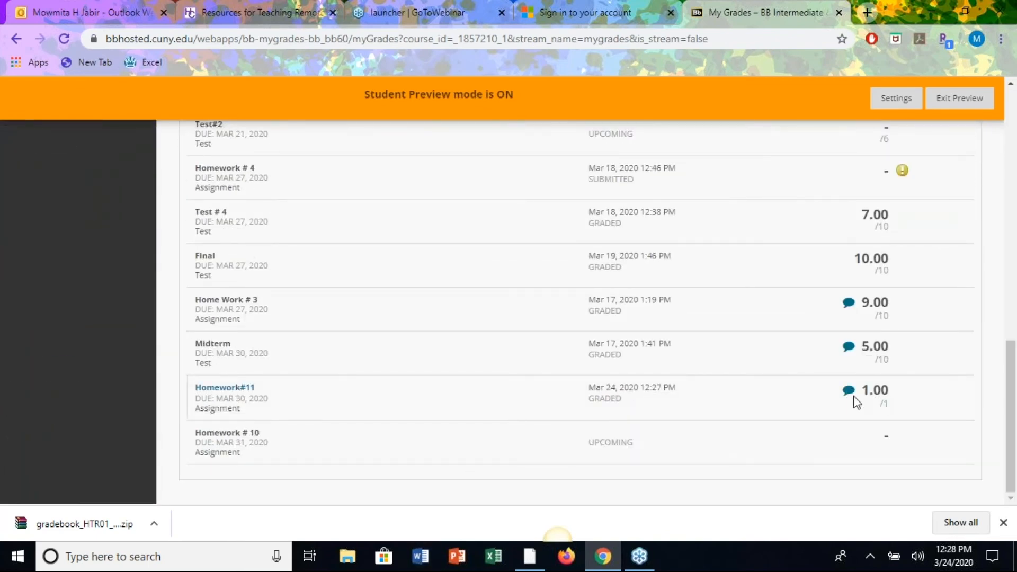
left_click(849, 392)
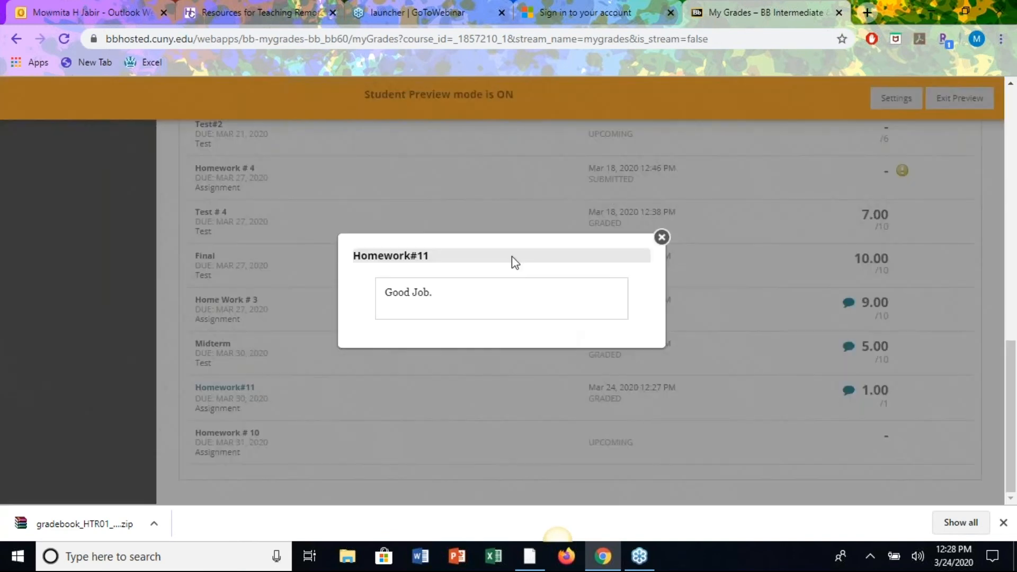
left_click(661, 237)
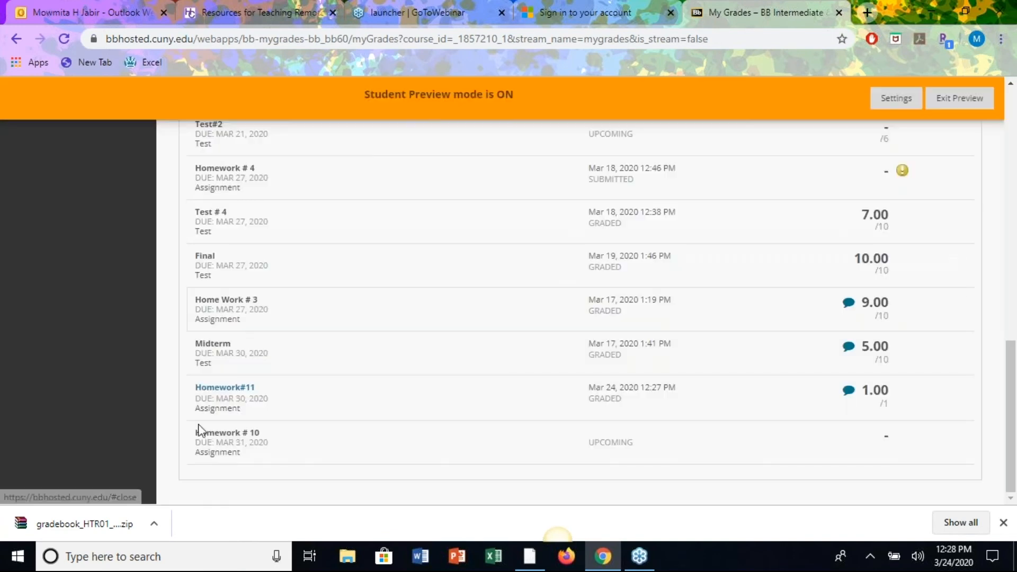
Read the inline comment on the Homework#11 submission, then exit Student Preview.
left_click(221, 386)
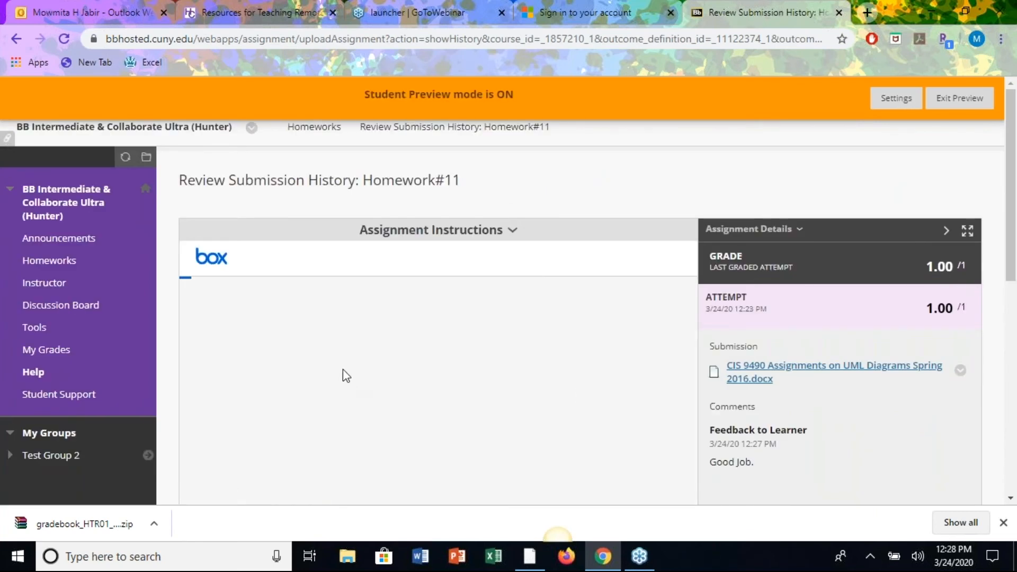
scroll(456, 412, "down", 3)
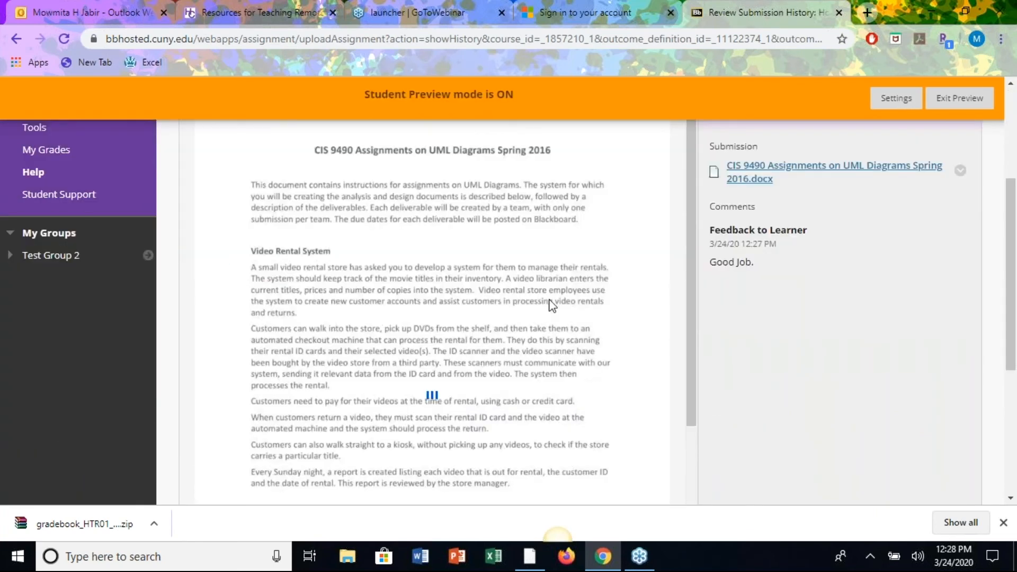
scroll(516, 336, "up", 2)
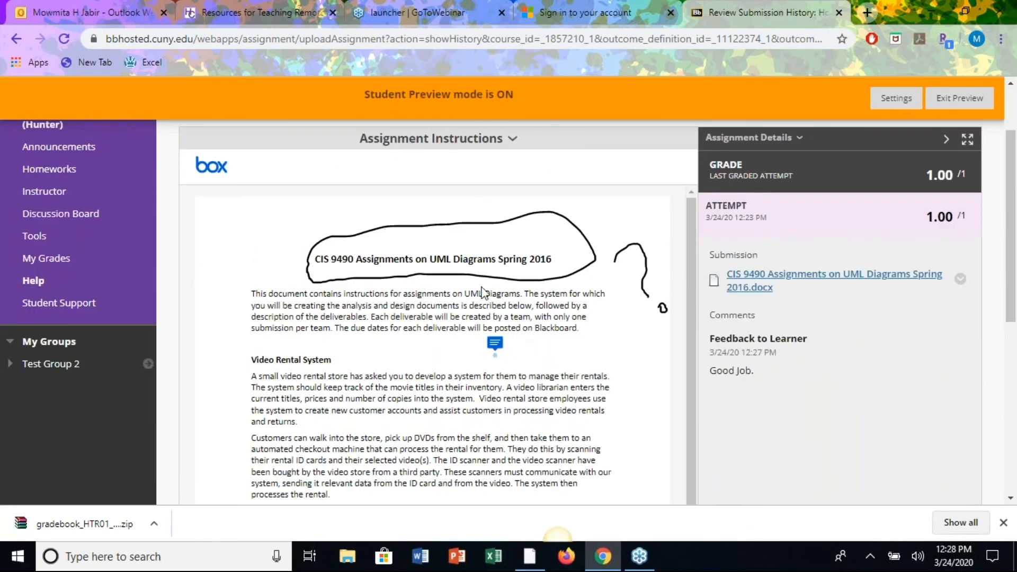
left_click(495, 344)
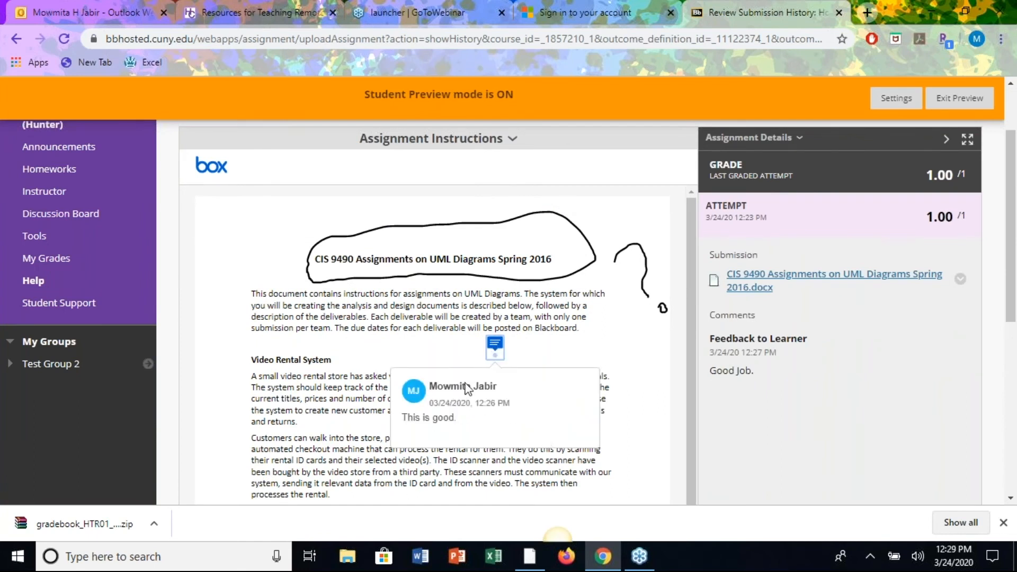
left_click(955, 100)
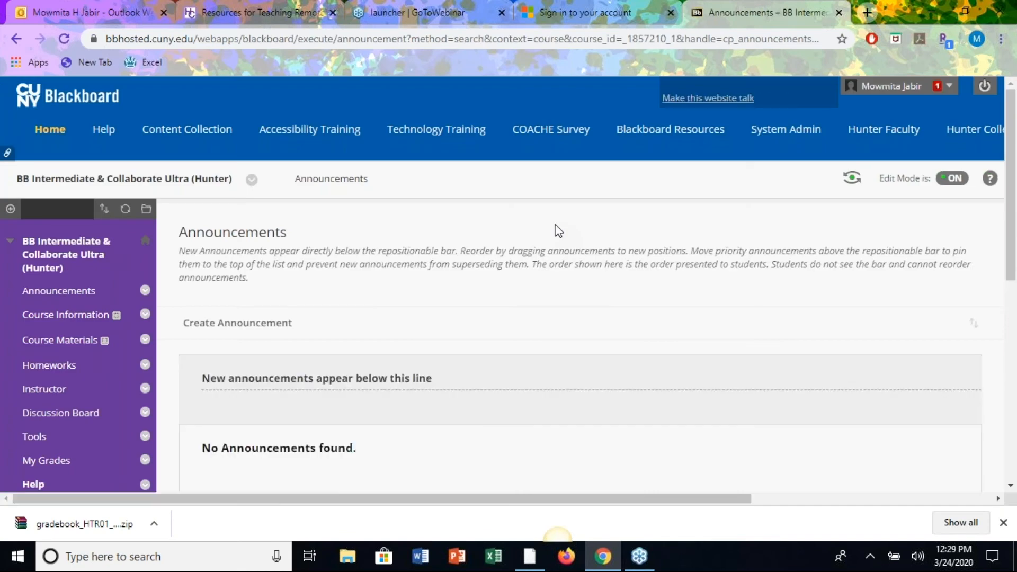
In the Homeworks content area, choose Assessments > Test to add a new test.
scroll(416, 356, "down", 3)
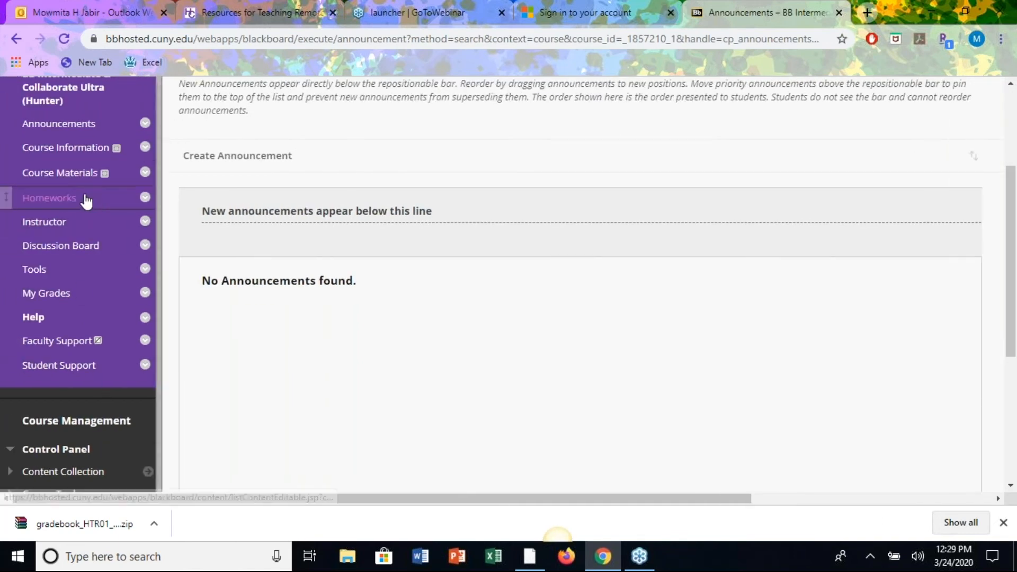
scroll(84, 200, "up", 2)
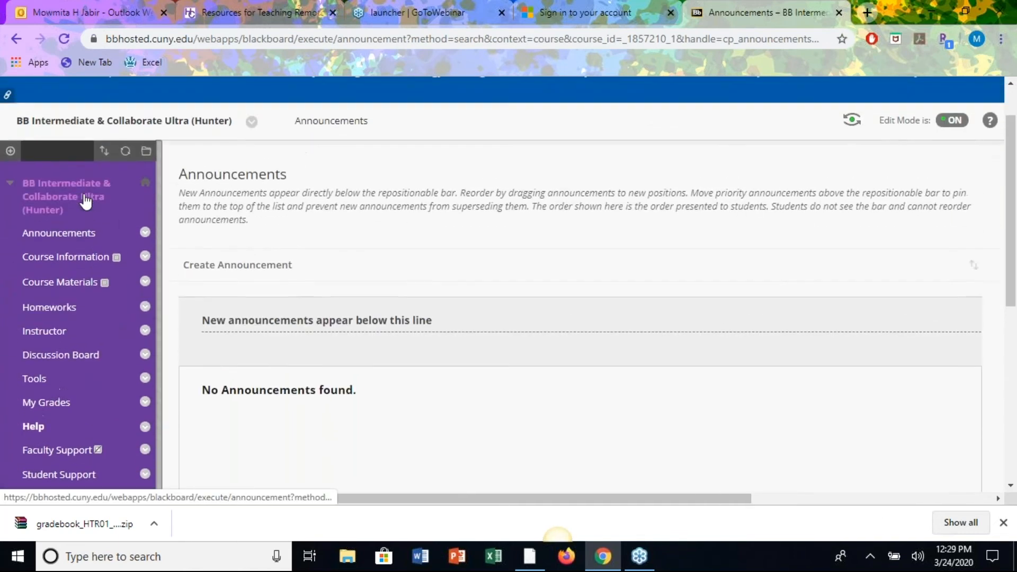
left_click(59, 310)
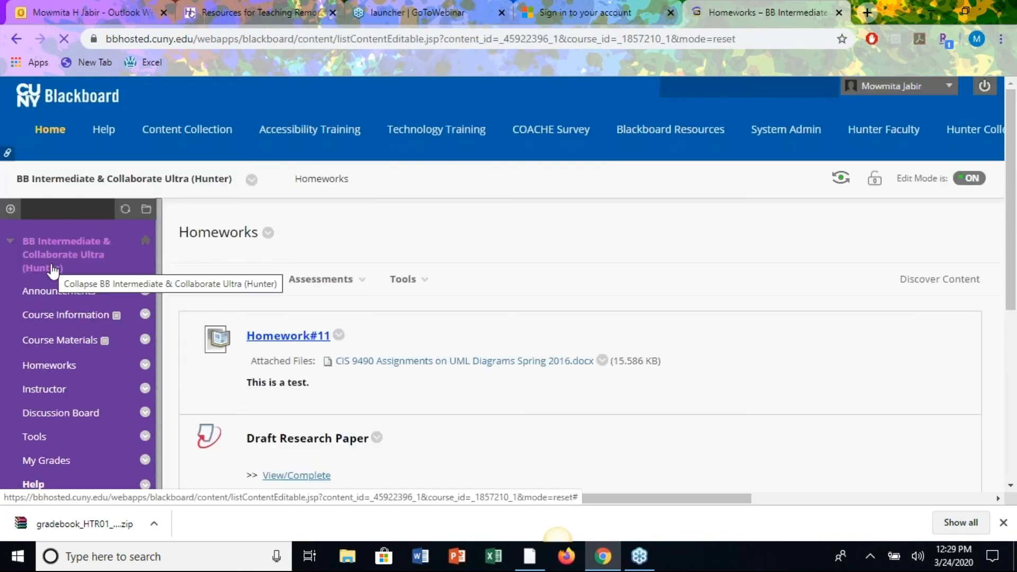
left_click(10, 208)
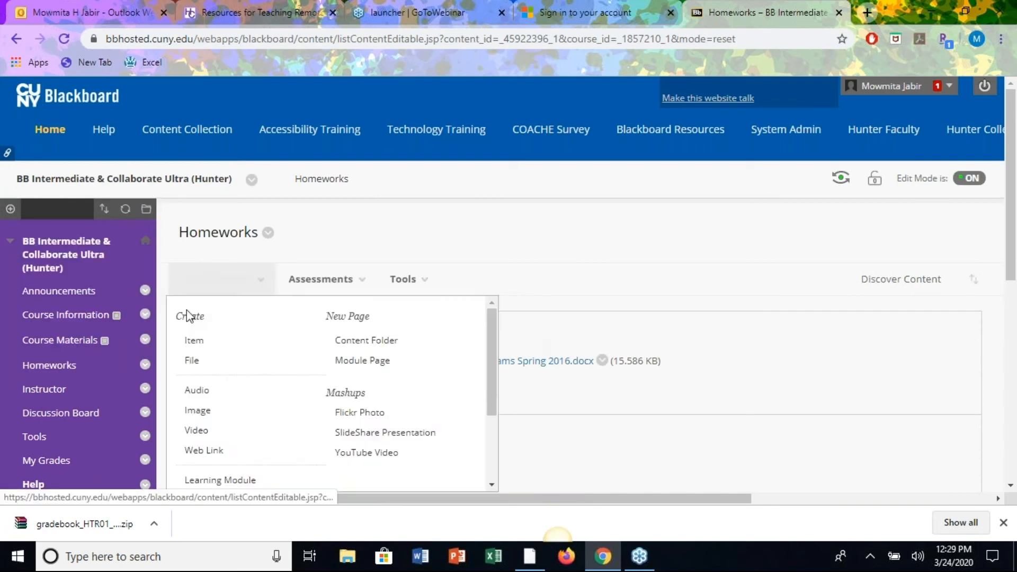
left_click(370, 282)
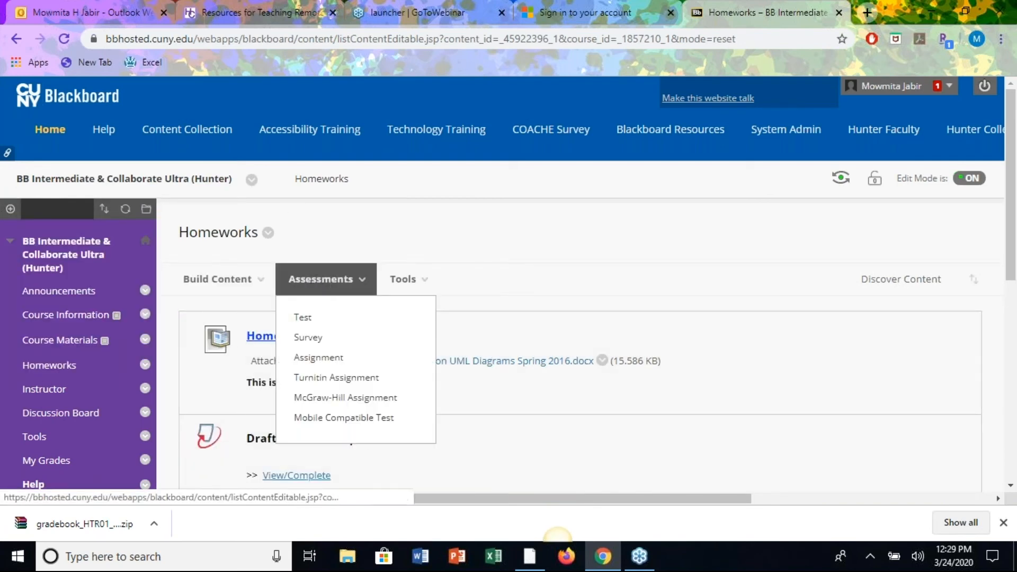
left_click(303, 318)
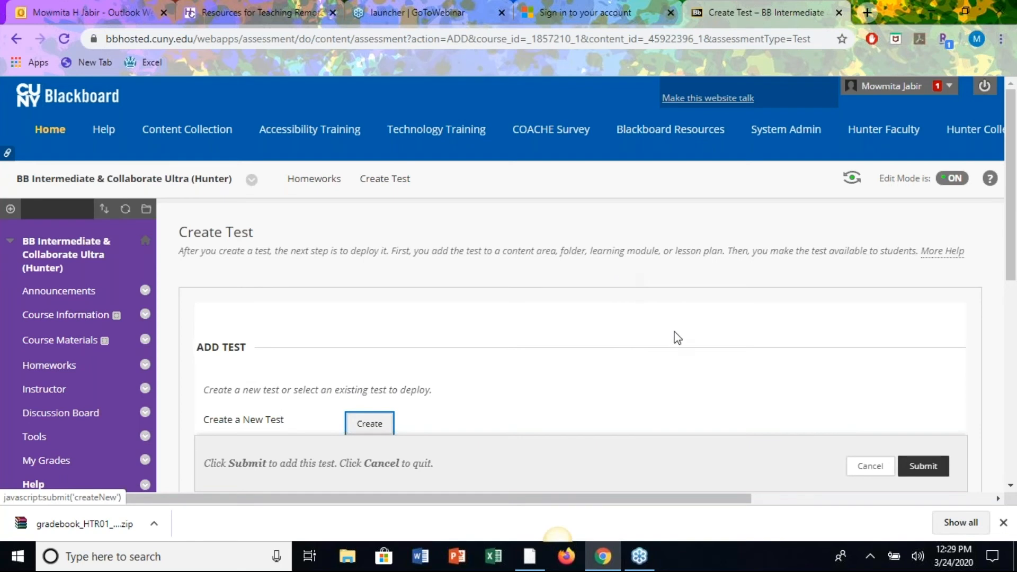
Create a new test named 'Test # 11' and submit it.
scroll(672, 380, "down", 3)
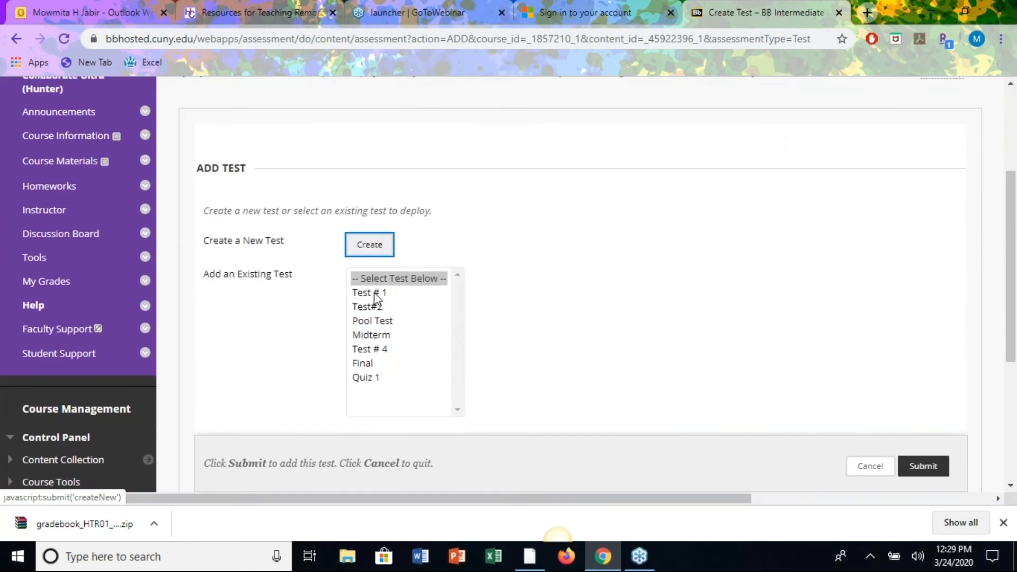
left_click(371, 246)
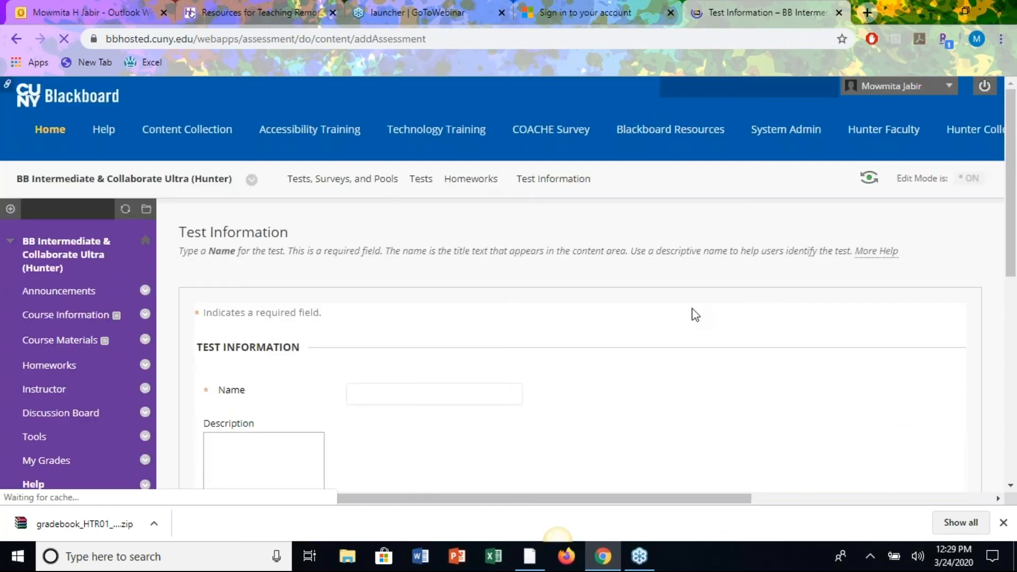
left_click(454, 395)
type("Te")
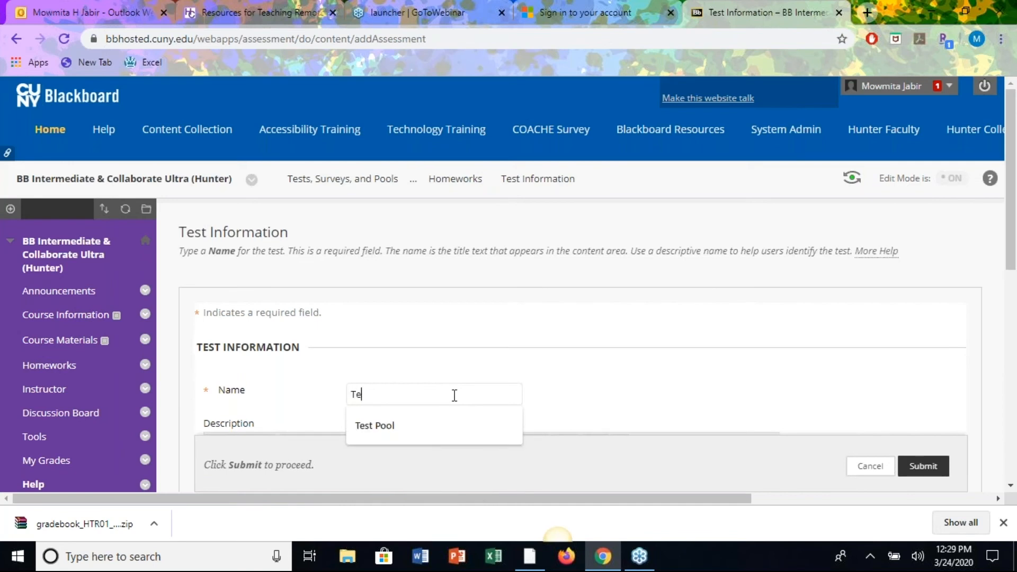
type("st # 11")
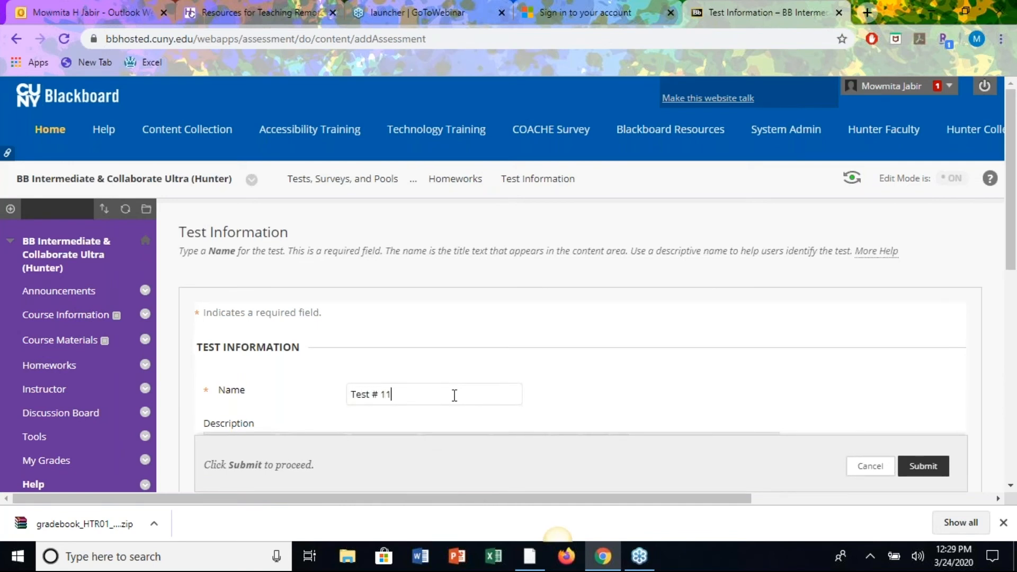
left_click(602, 401)
scroll(601, 402, "down", 4)
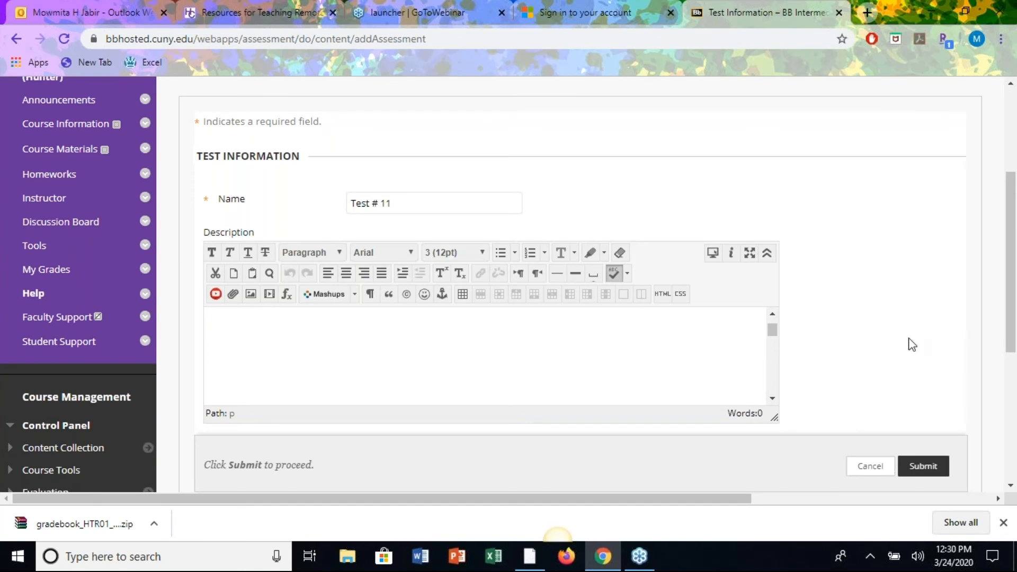
right_click(656, 367)
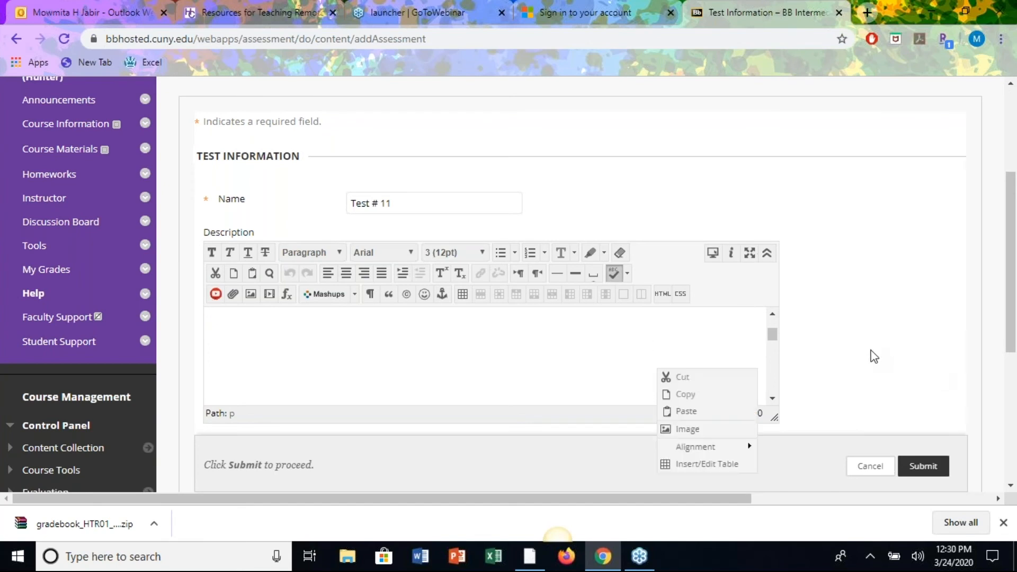
scroll(869, 357, "down", 5)
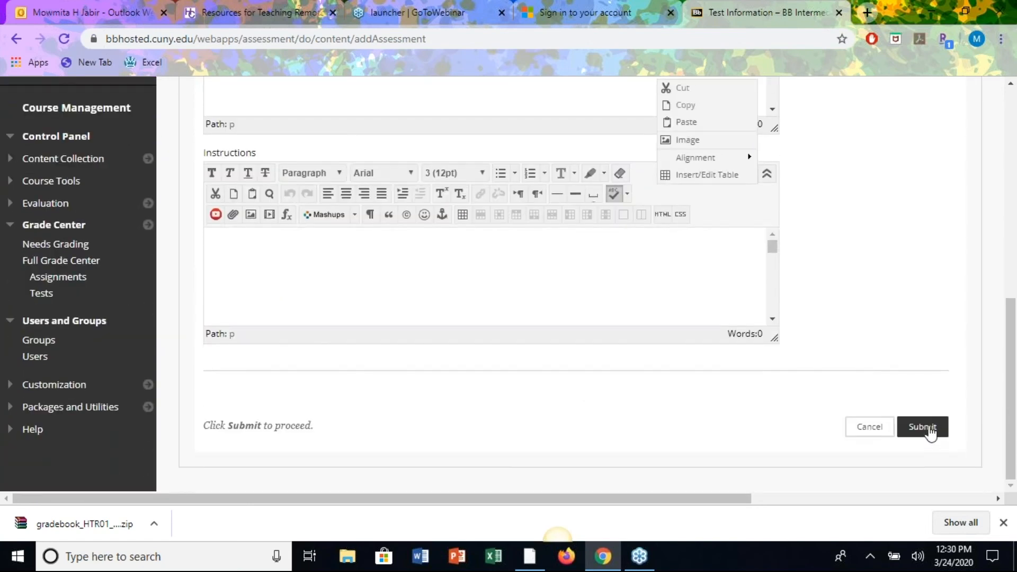
left_click(929, 431)
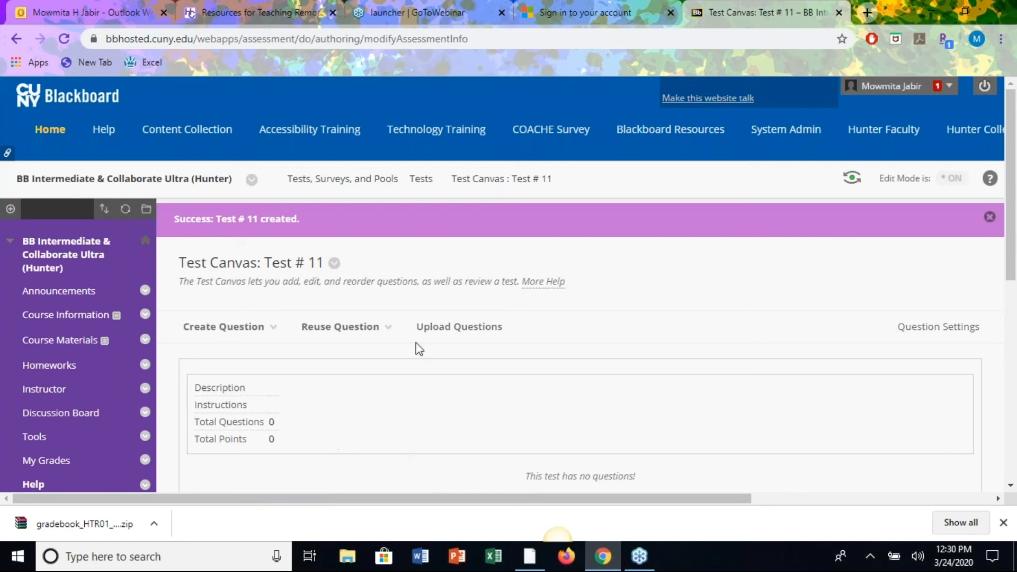
scroll(553, 416, "down", 3)
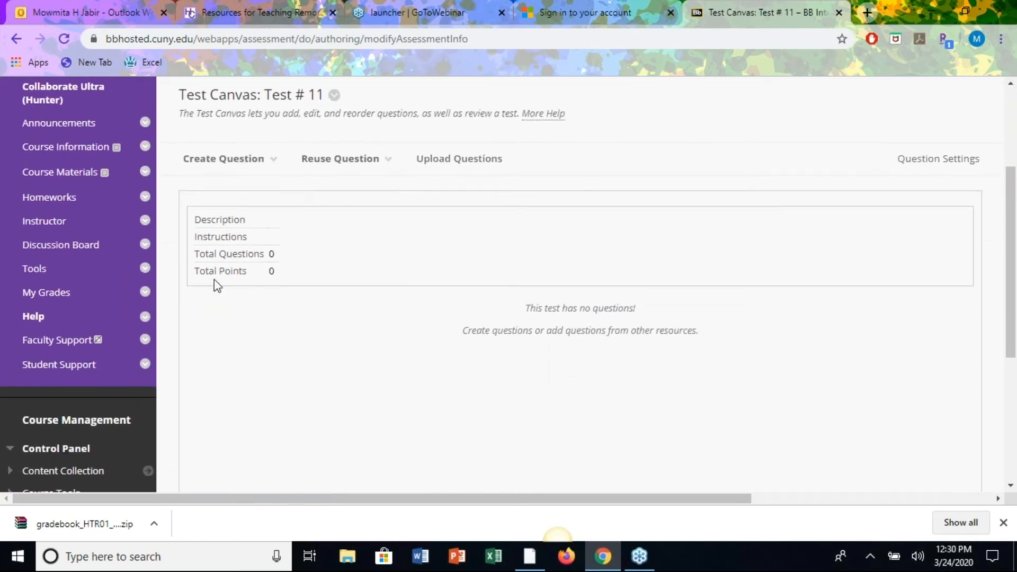
Add a Multiple Choice question to Test # 11 and place the cursor in its Question Text editor.
left_click(241, 167)
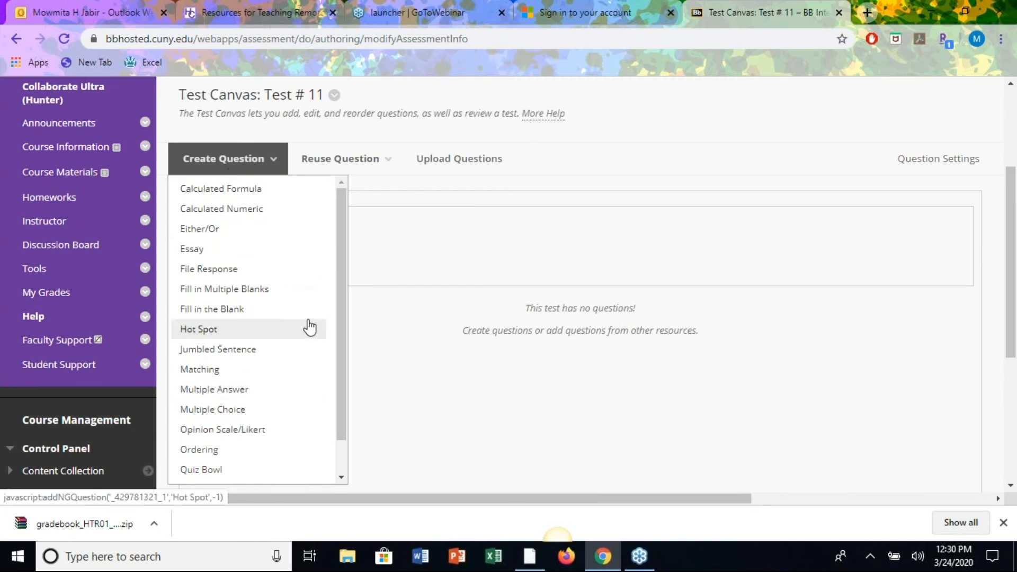
left_click_drag(341, 283, 316, 393)
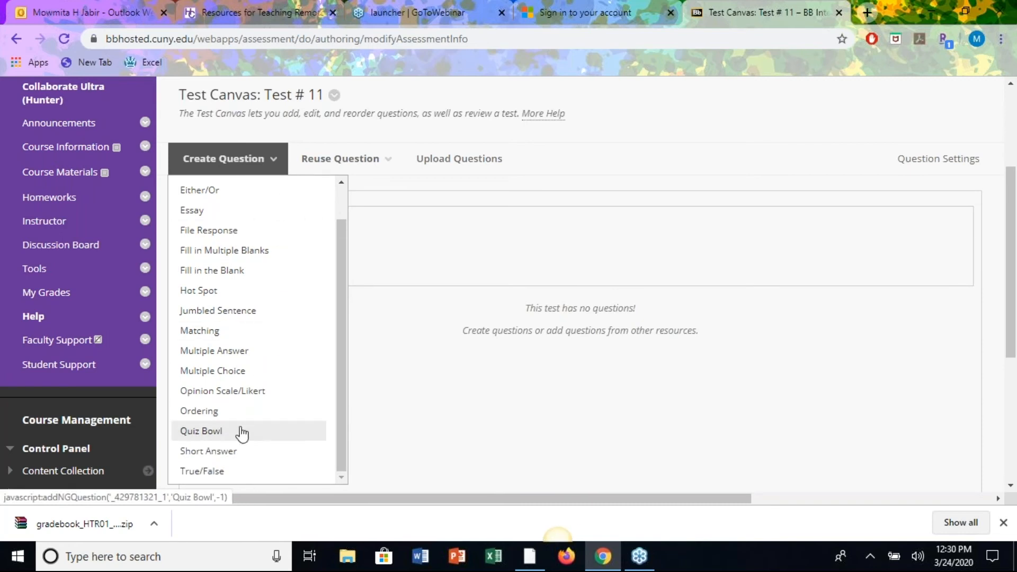
left_click(217, 161)
left_click(191, 169)
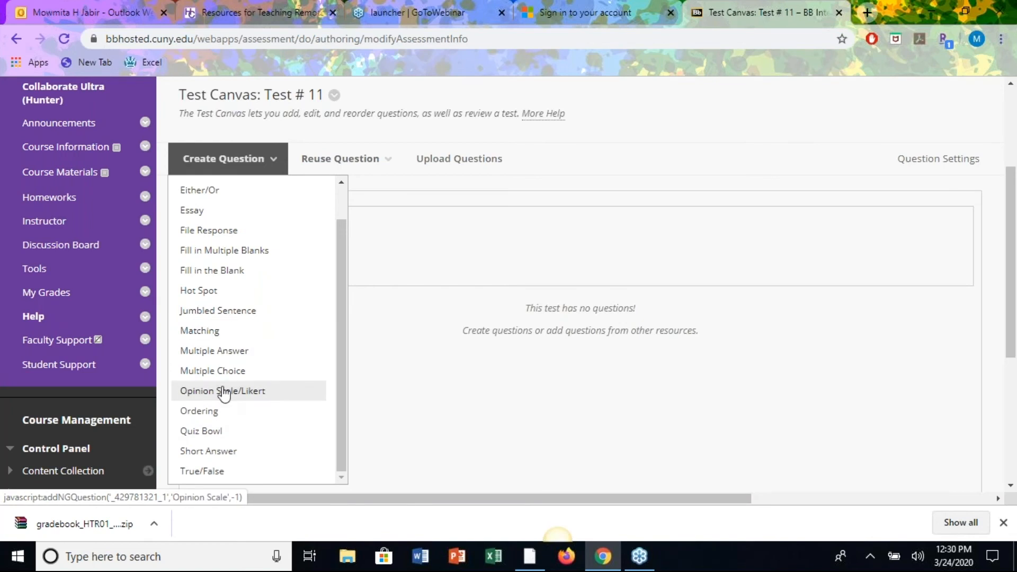
left_click(215, 372)
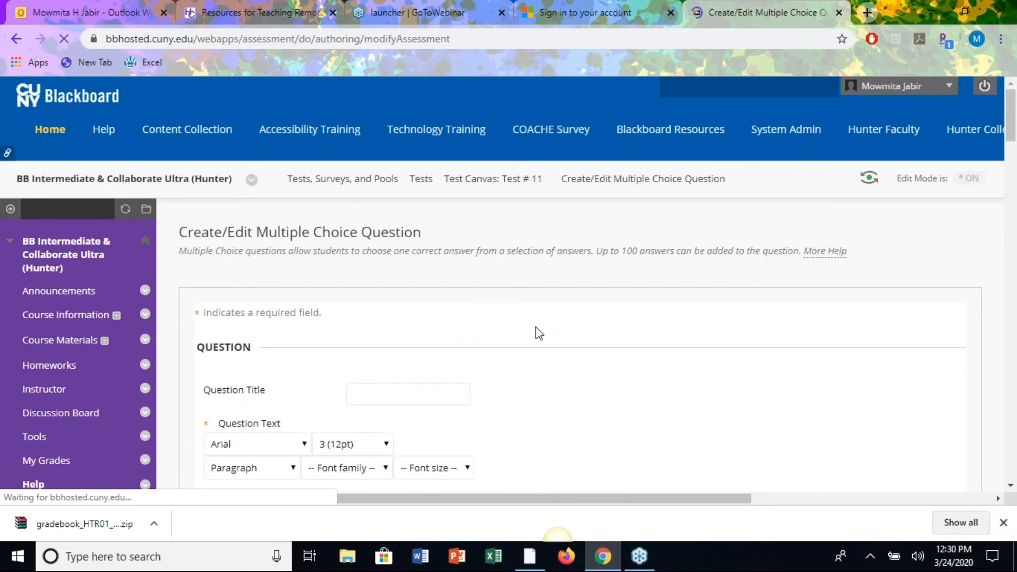
scroll(590, 415, "down", 2)
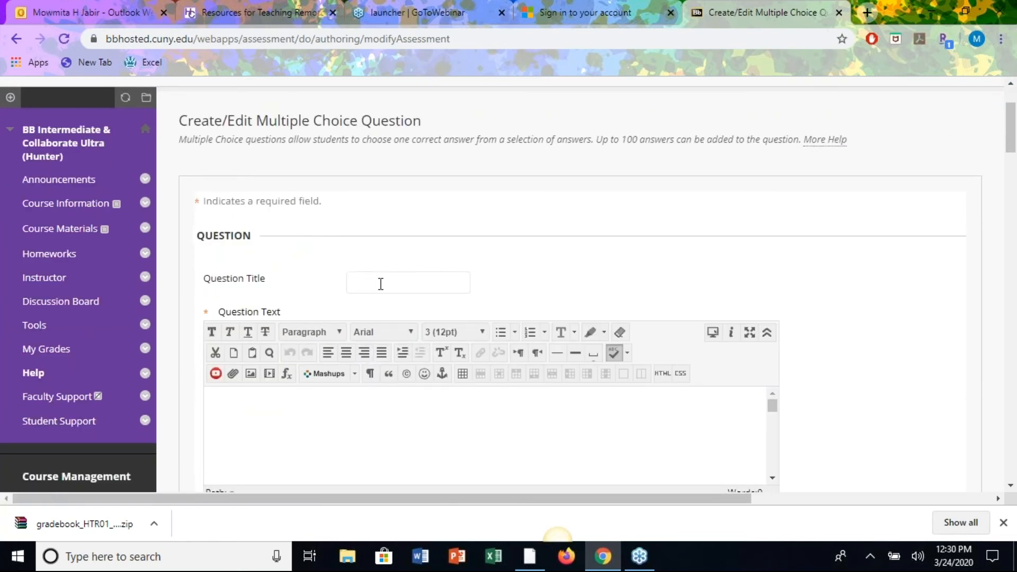
scroll(577, 276, "down", 1)
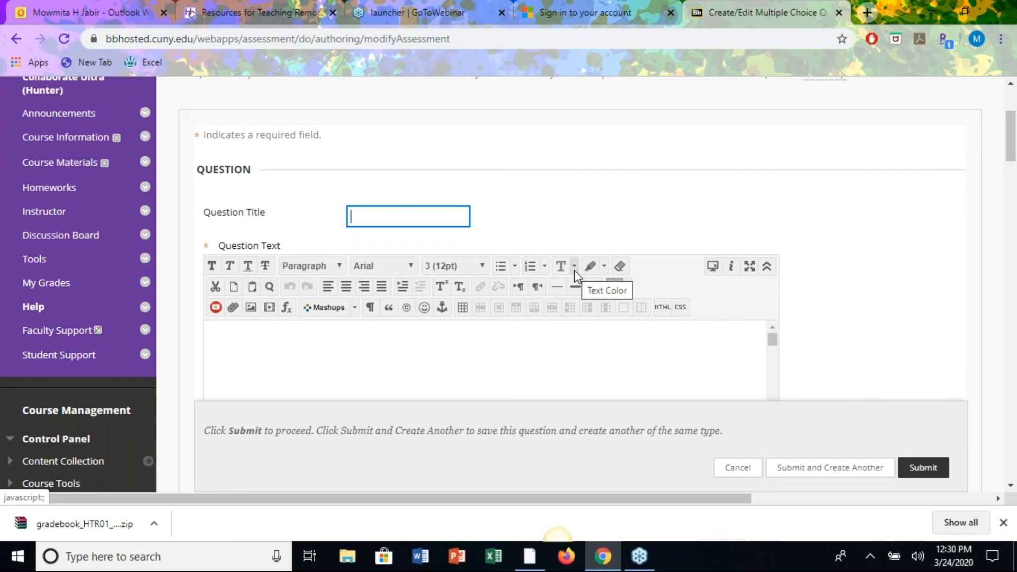
left_click(296, 349)
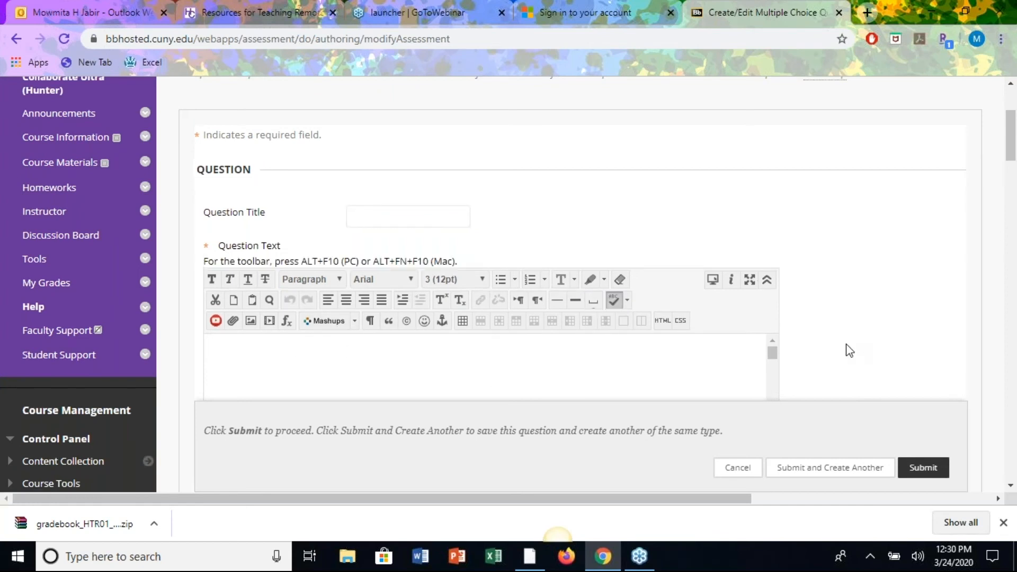
scroll(846, 347, "down", 2)
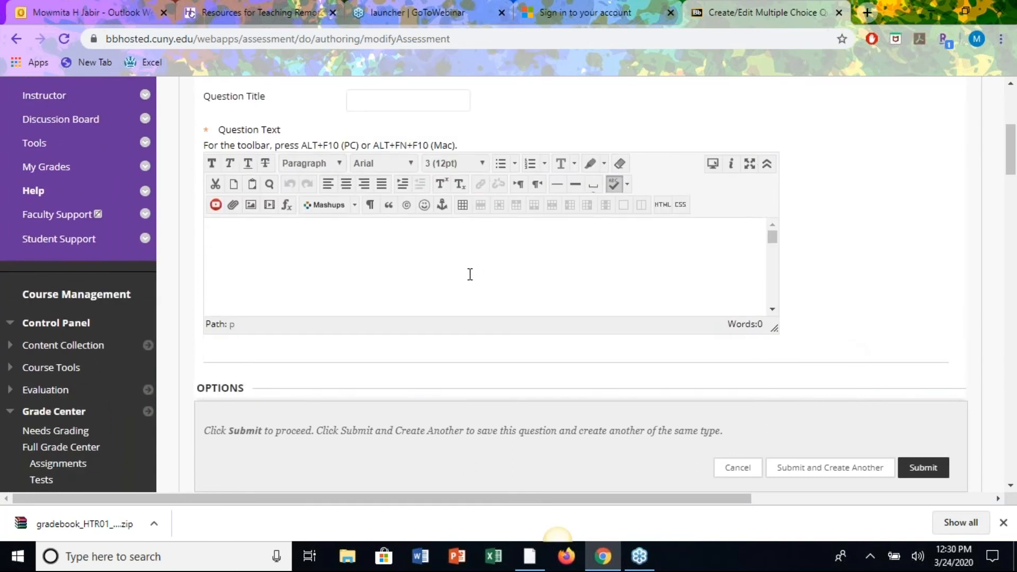
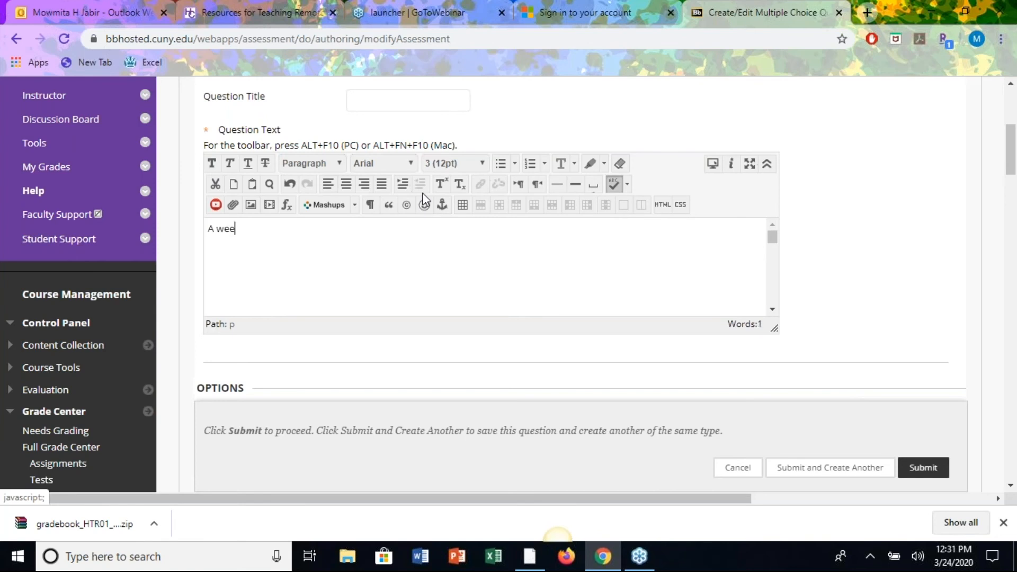
Enter 'How many days in a week?' as the question text, correcting typos along the way.
type("as")
key("ctrl+a")
key("BackSpace")
type("how")
key("BackSpace")
key("BackSpace")
key("BackSpace")
type("How many day")
key("BackSpace")
key("BackSpace")
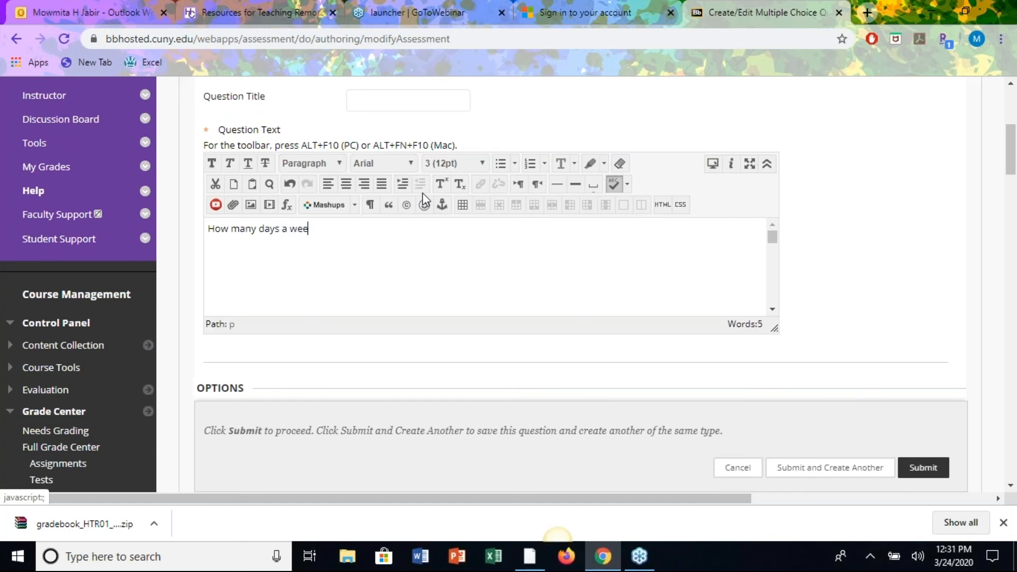
type("aw")
scroll(851, 254, "down", 6)
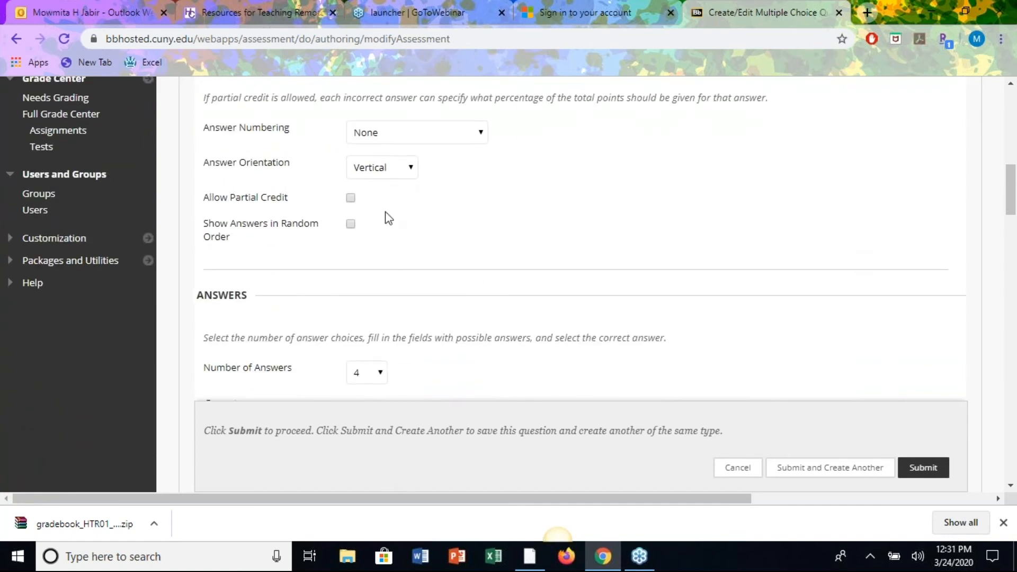
Show answers in random order and number them with Roman numerals (I, II, III).
left_click(351, 225)
left_click(478, 136)
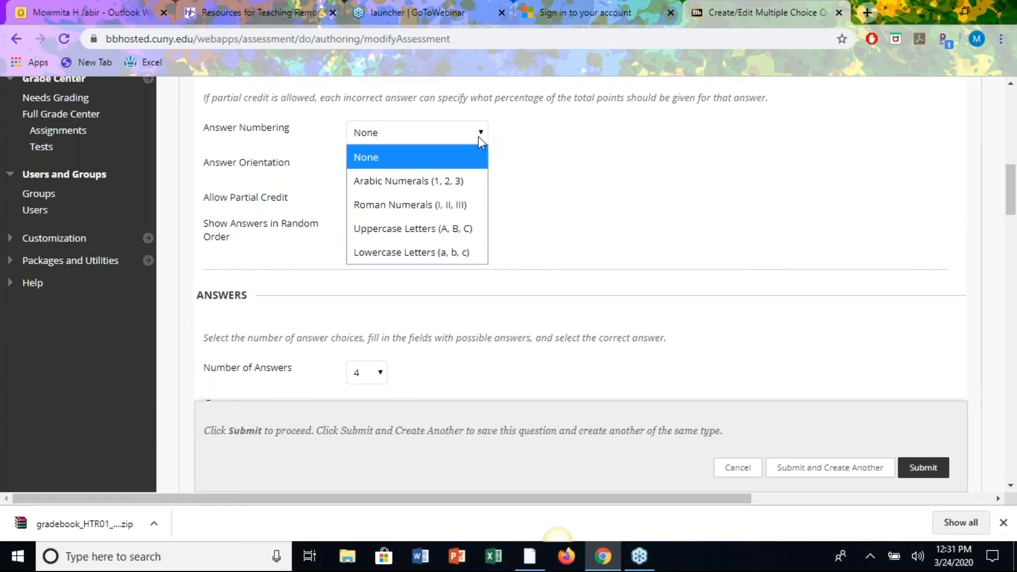
left_click(417, 201)
scroll(614, 241, "down", 2)
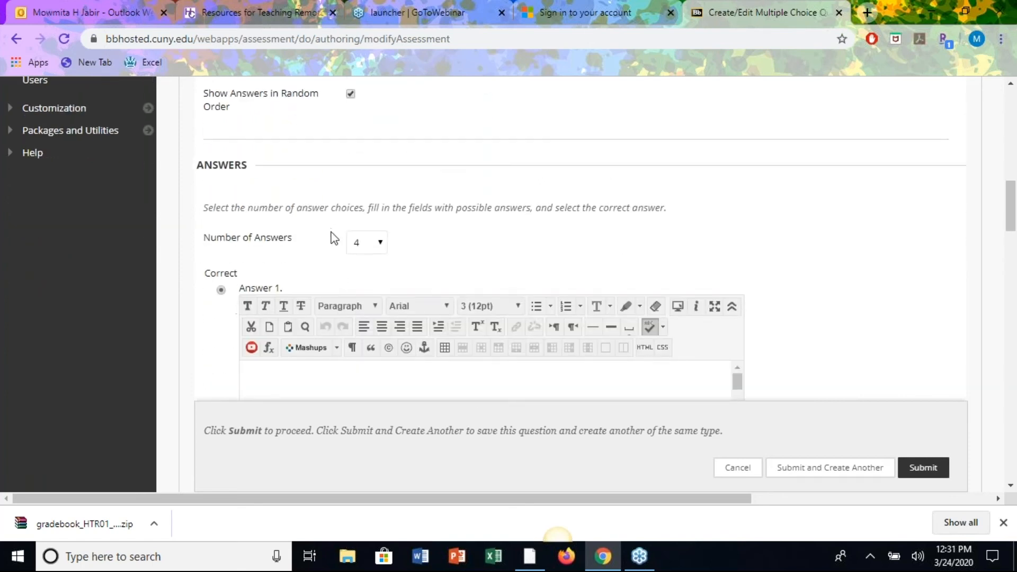
Set the number of answer choices to 5.
left_click(380, 242)
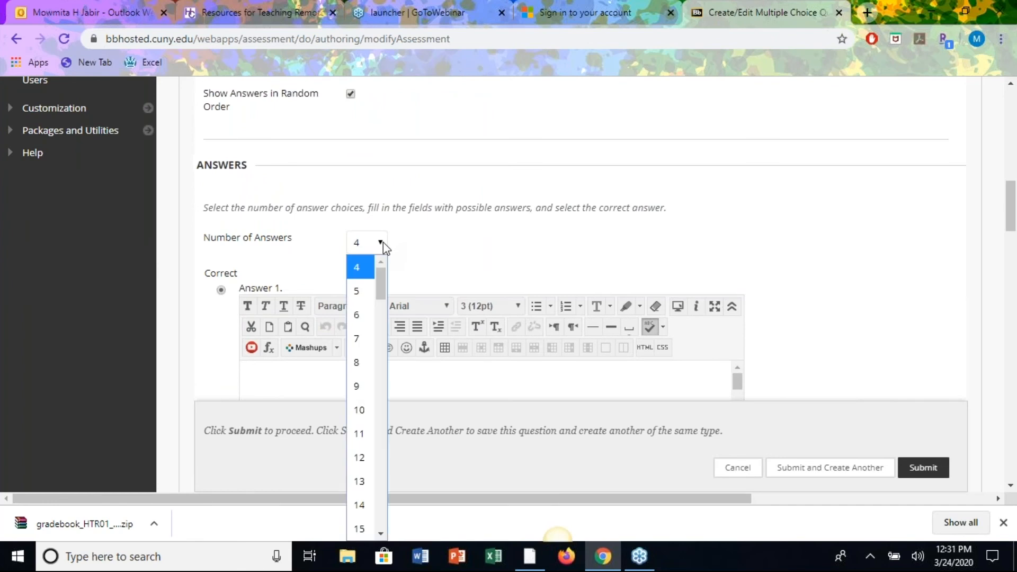
left_click(359, 299)
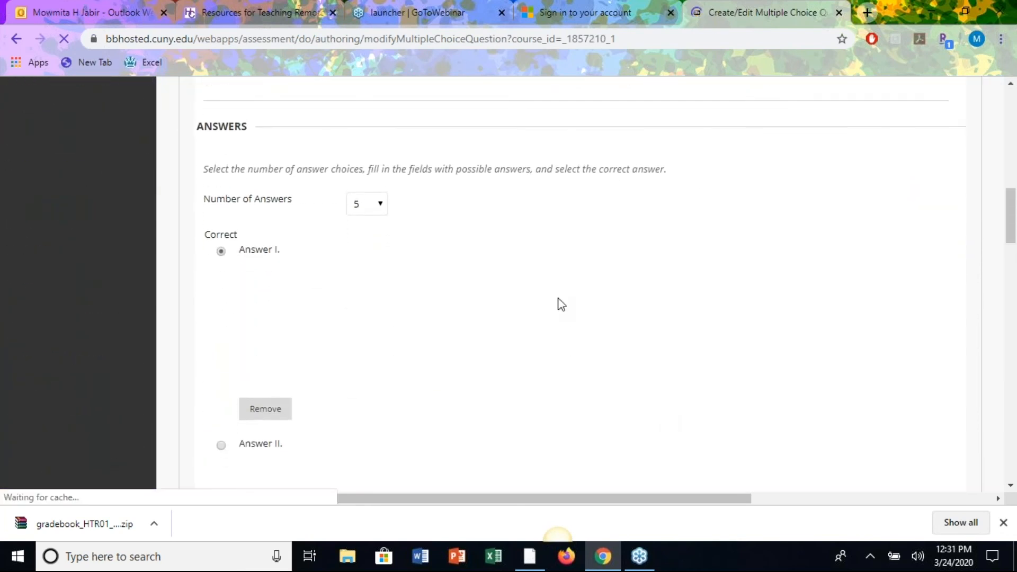
scroll(503, 292, "up", 1)
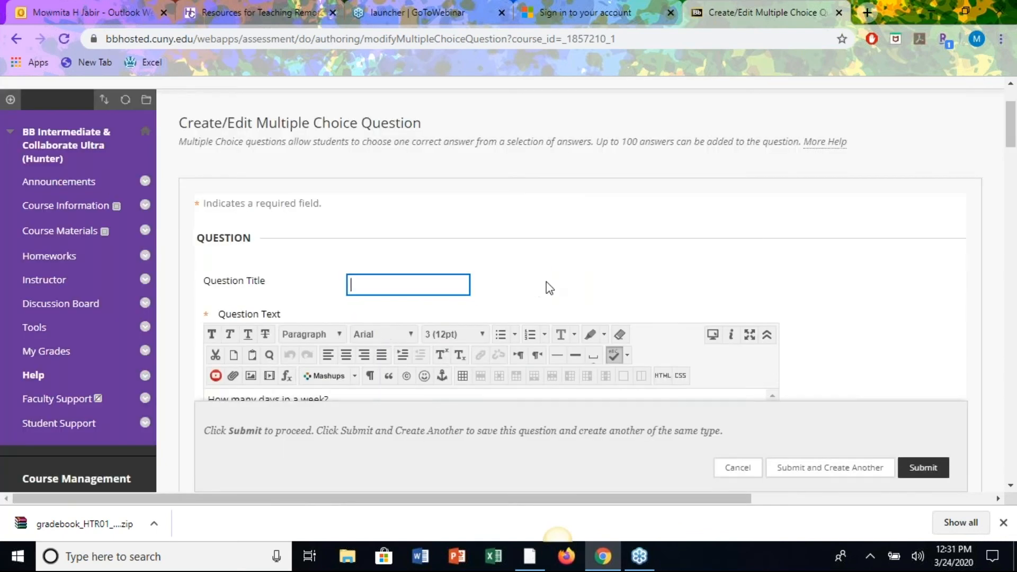
scroll(548, 288, "down", 10)
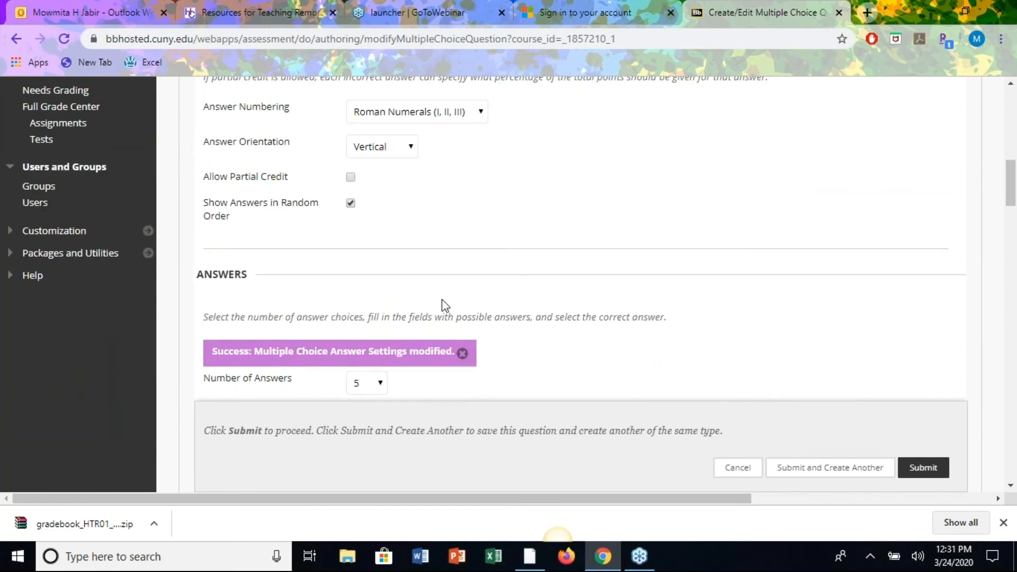
scroll(441, 300, "down", 2)
left_click(379, 270)
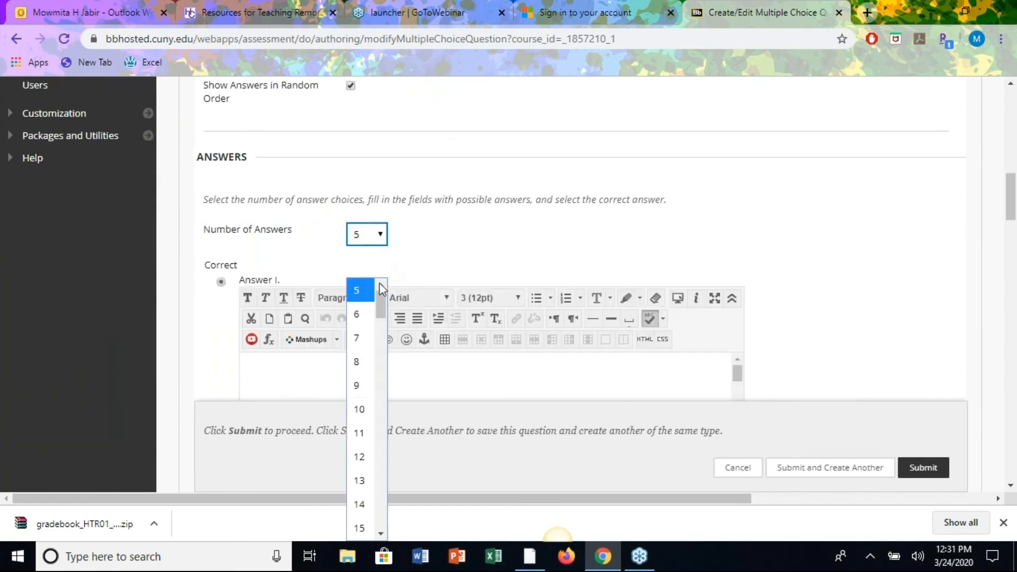
left_click_drag(379, 309, 405, 542)
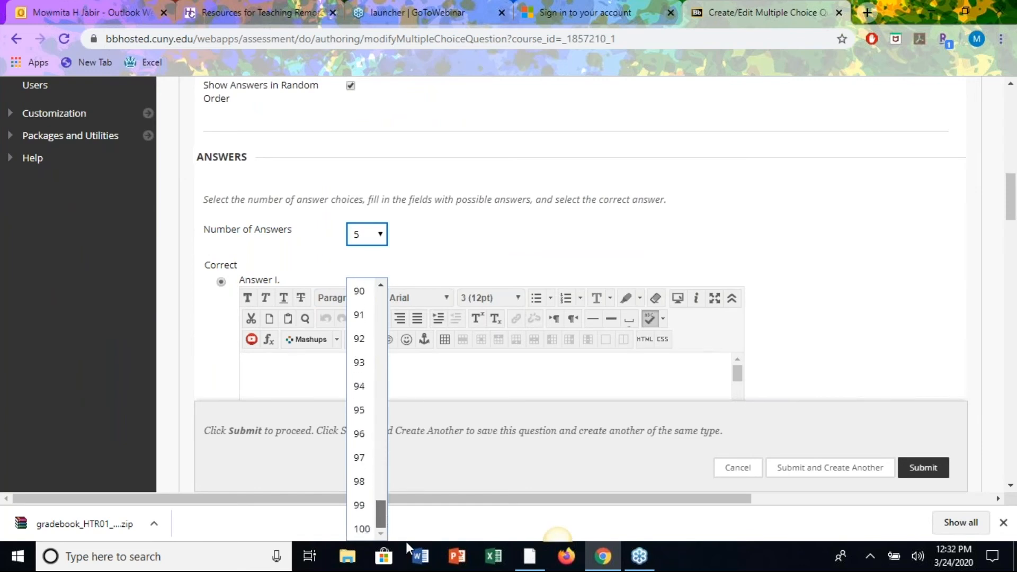
left_click(832, 279)
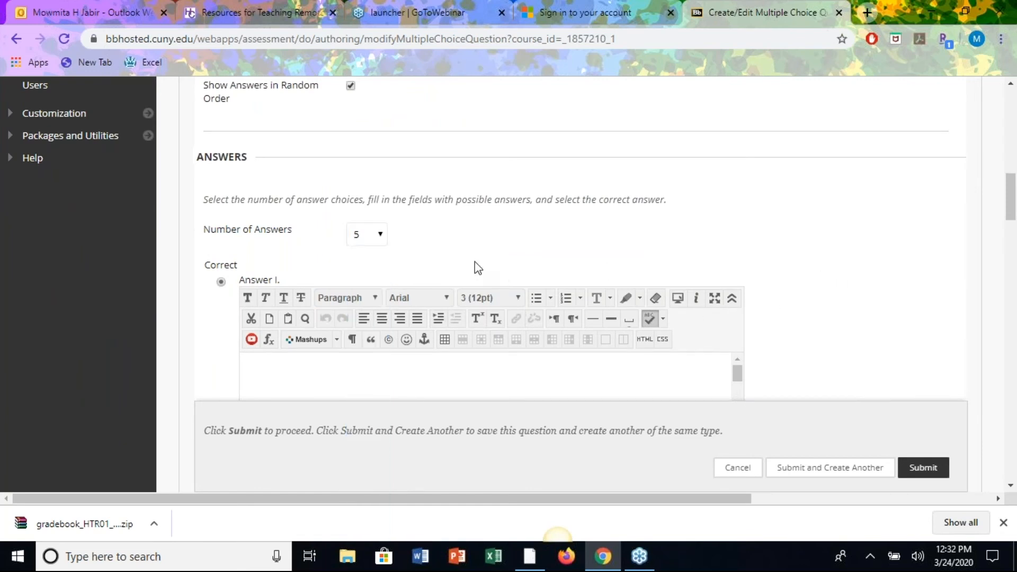
scroll(475, 265, "down", 3)
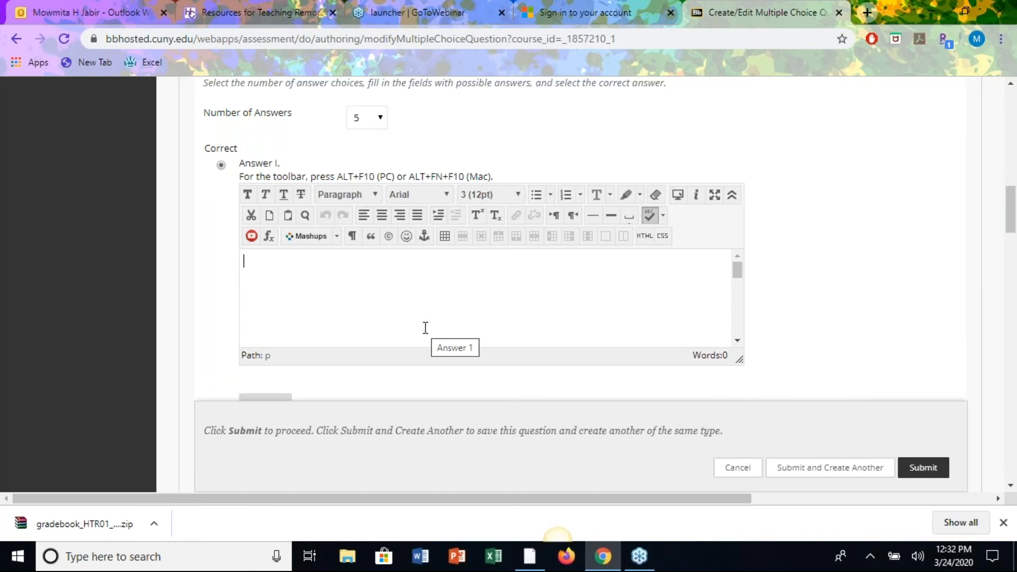
Fill Answers I–V with 7, 8, 6, 30 and 4, keeping Answer I correct.
scroll(768, 197, "up", 5)
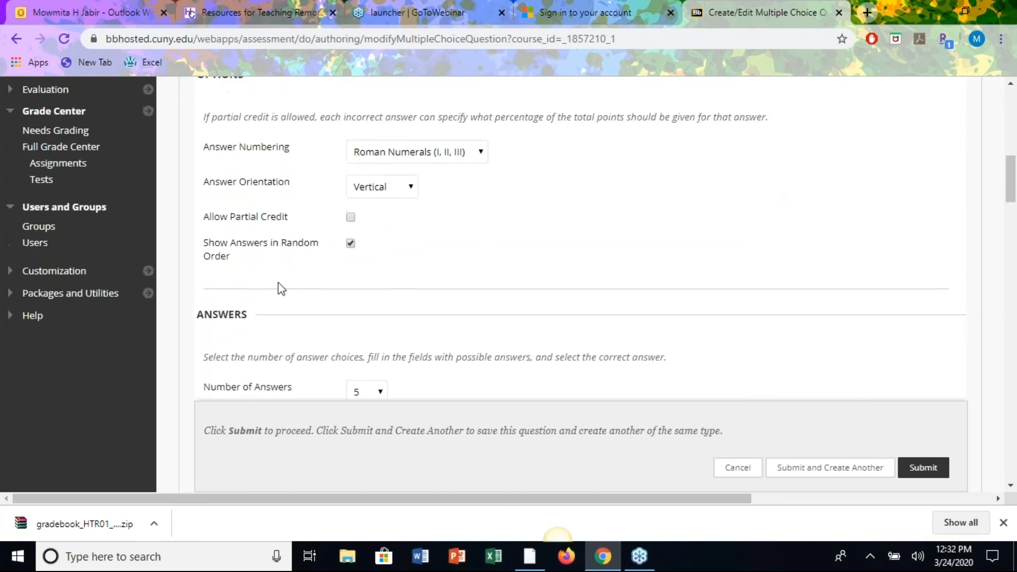
scroll(517, 291, "down", 5)
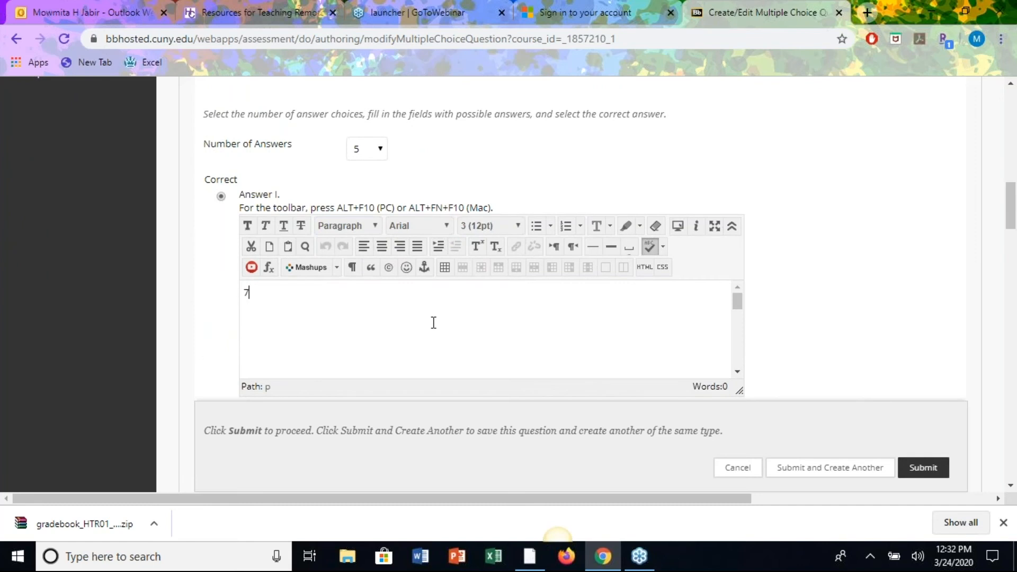
scroll(856, 307, "down", 3)
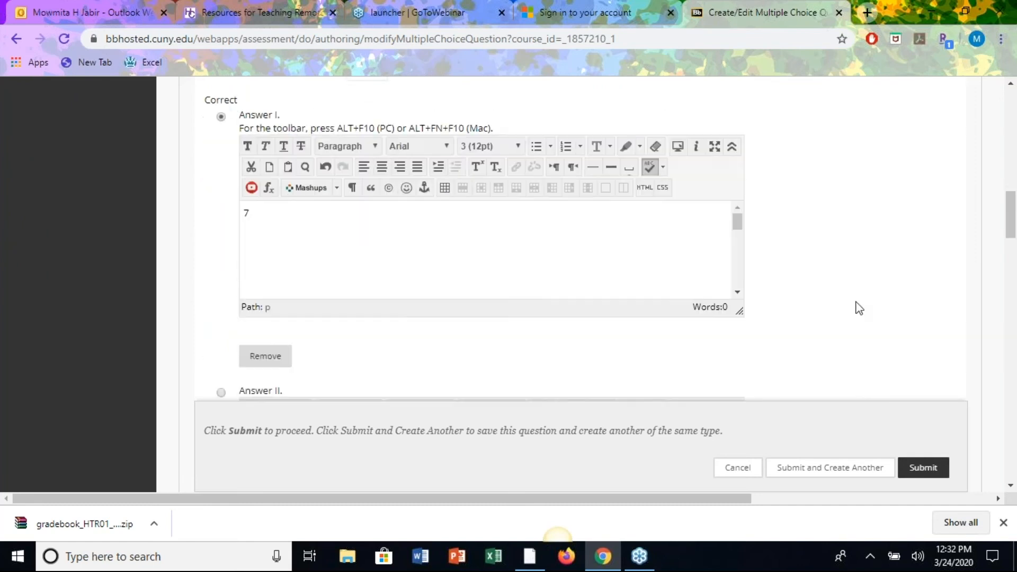
left_click(603, 392)
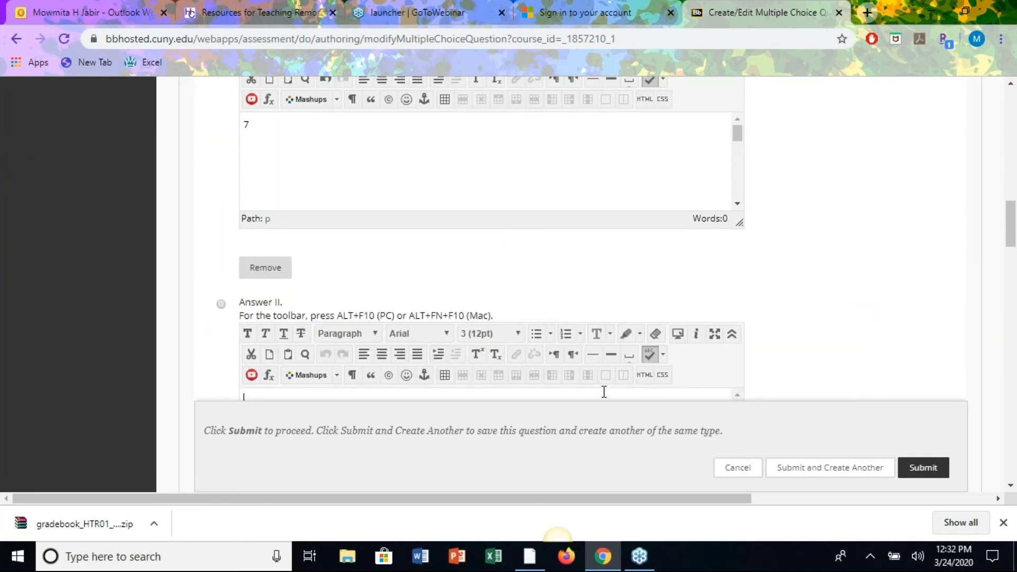
scroll(868, 279, "down", 7)
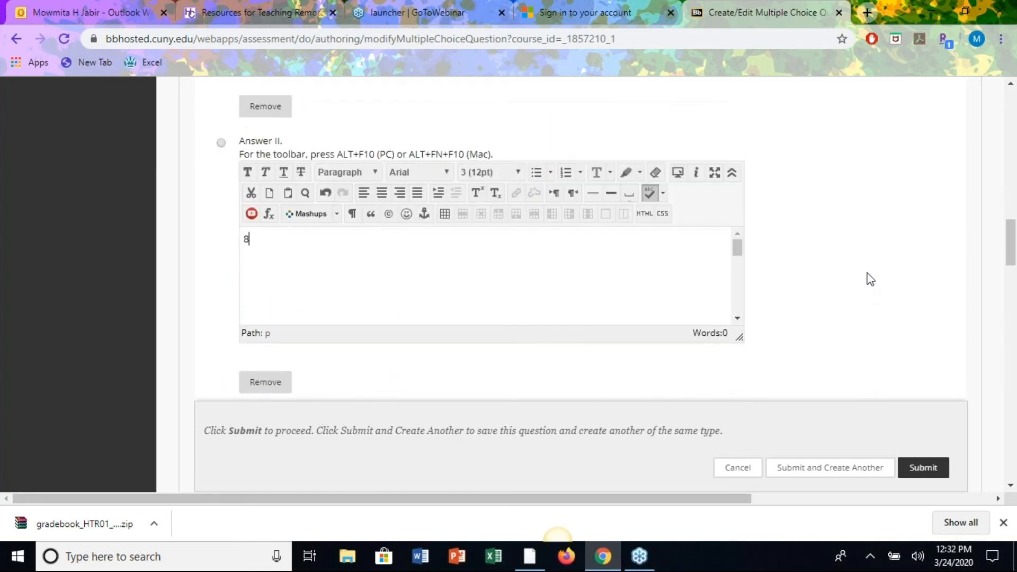
left_click(604, 309)
type("6")
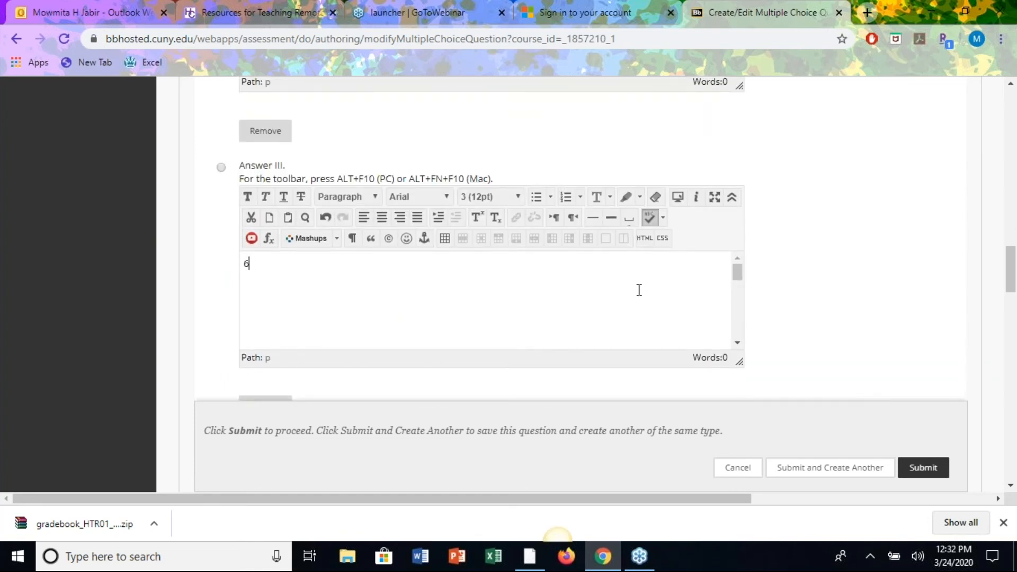
scroll(922, 285, "down", 4)
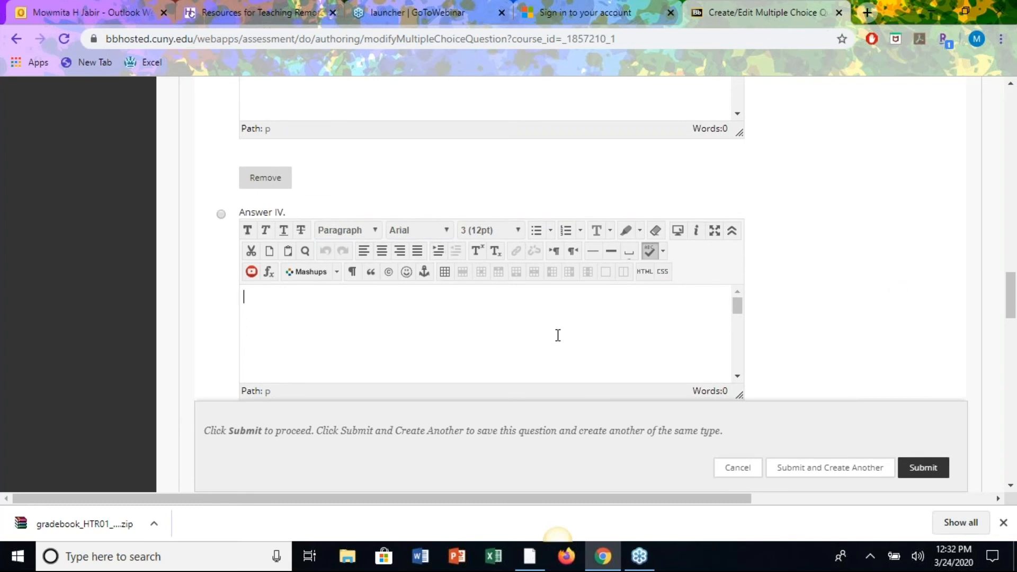
type("30")
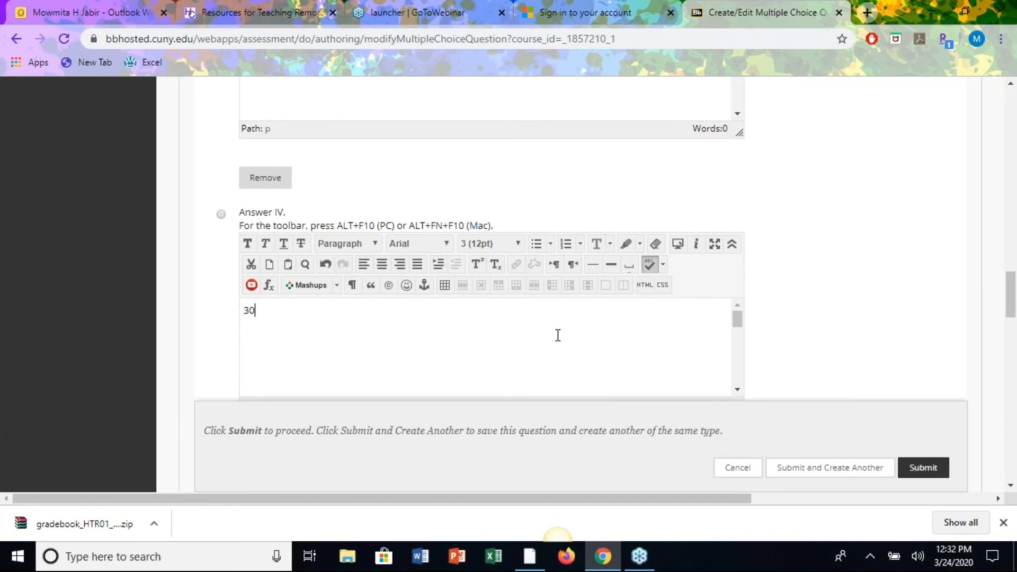
scroll(848, 299, "down", 4)
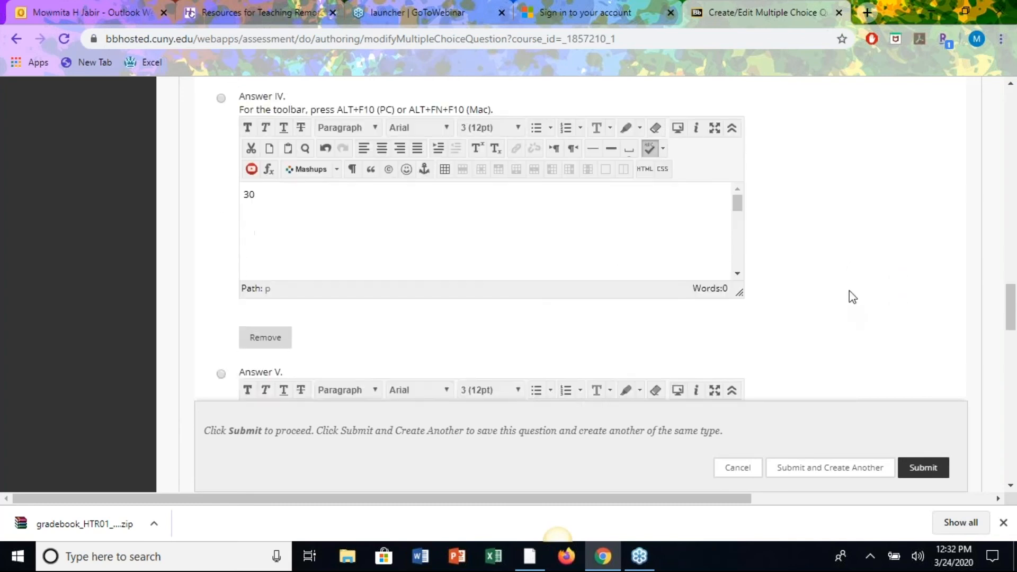
left_click(492, 376)
type("4")
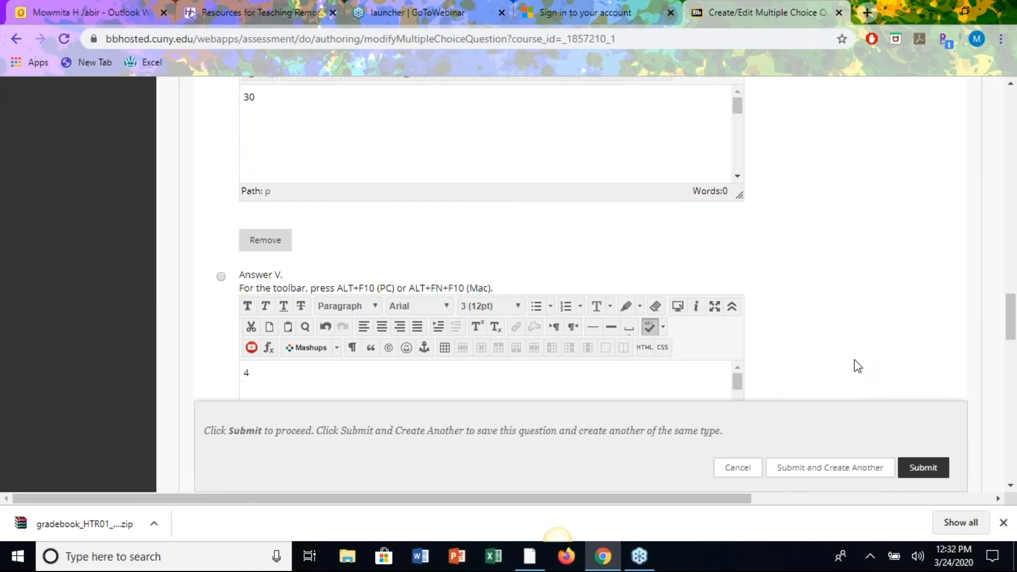
scroll(857, 365, "down", 9)
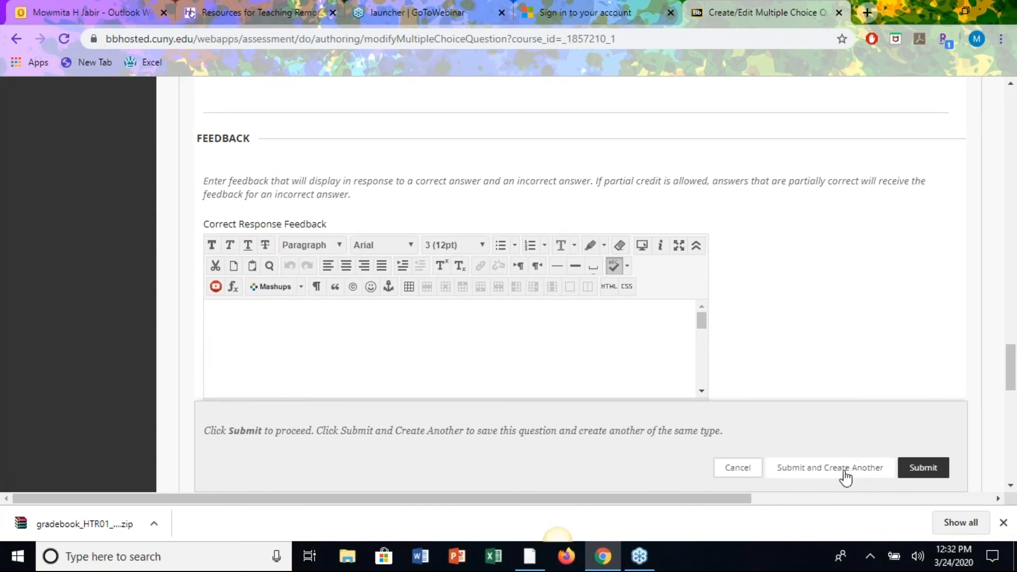
Save the 'How many days in a week?' question and open the Create Question menu.
left_click(812, 478)
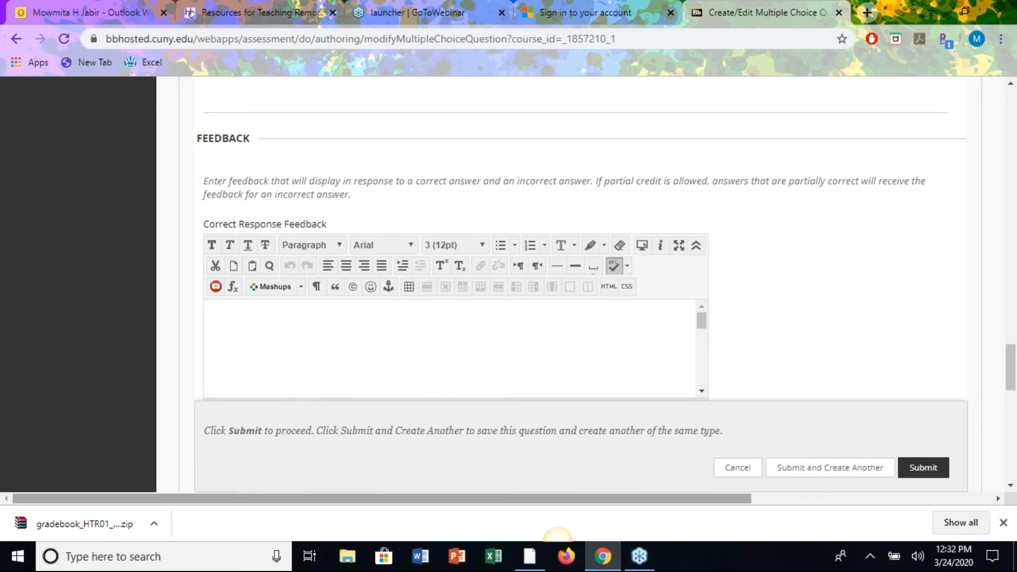
left_click(923, 468)
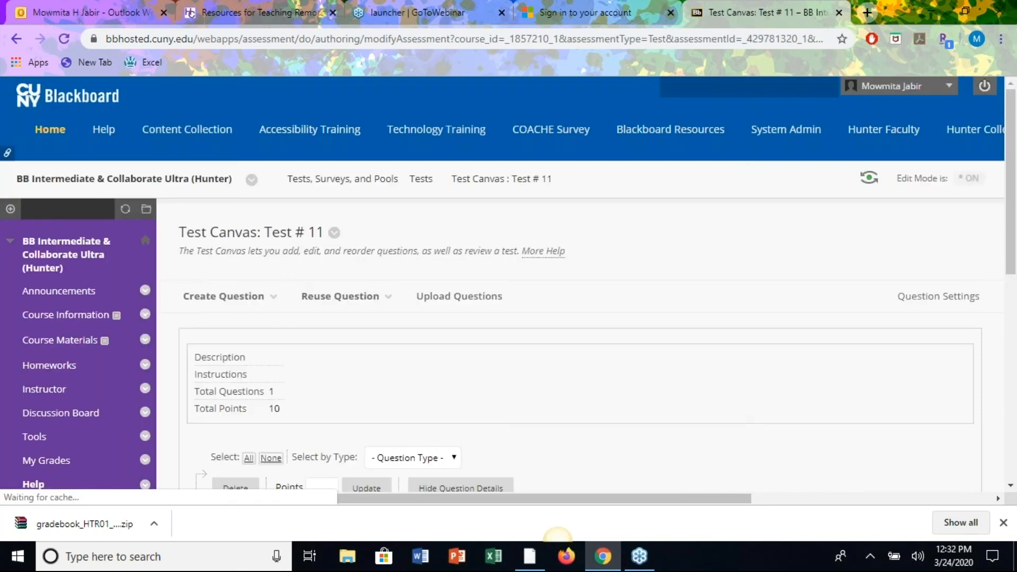
scroll(575, 385, "down", 8)
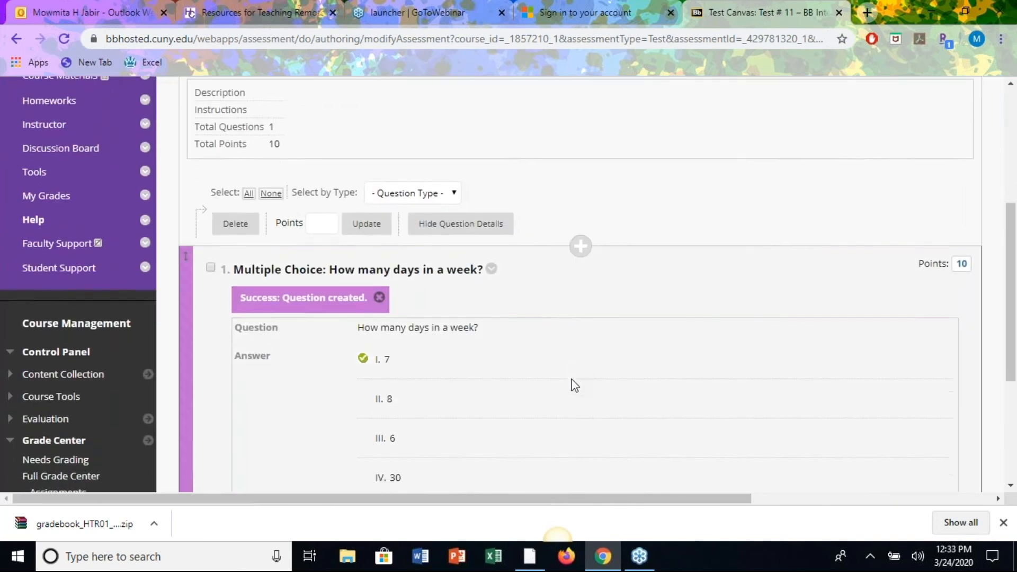
scroll(290, 267, "up", 6)
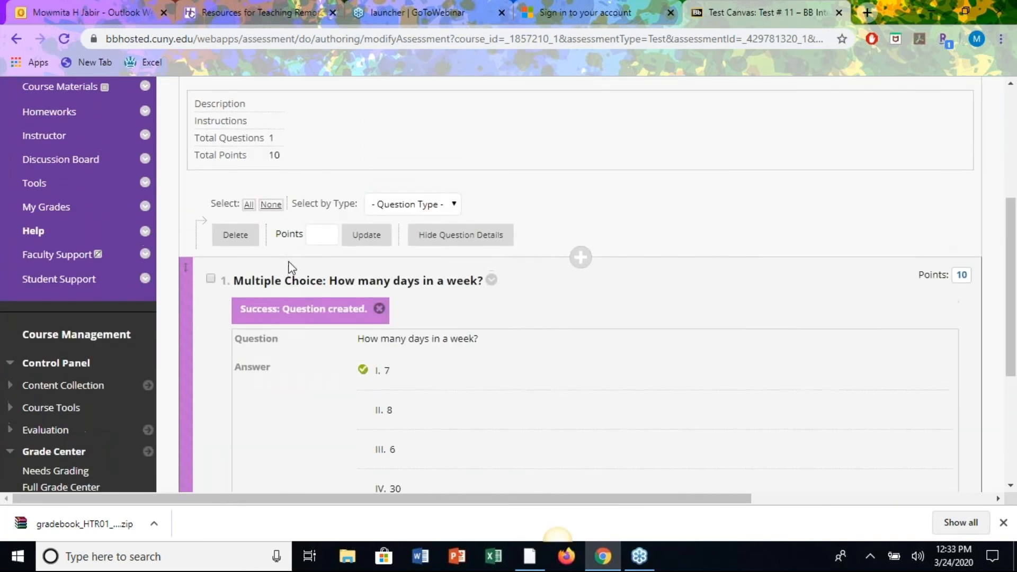
left_click(260, 180)
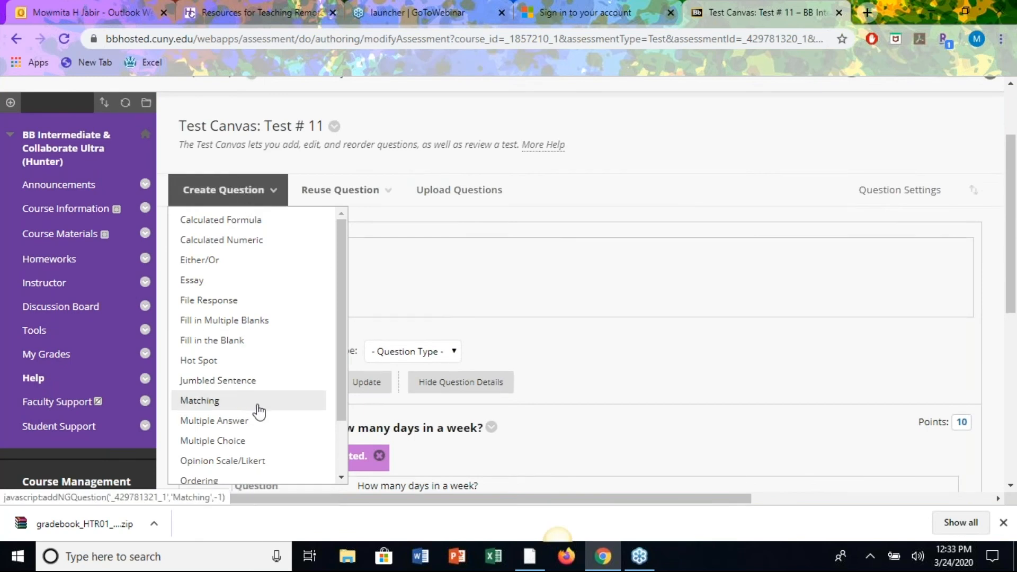
Create a True/False question with the text 'A day has 23 hours.'.
scroll(258, 411, "down", 2)
left_click(200, 476)
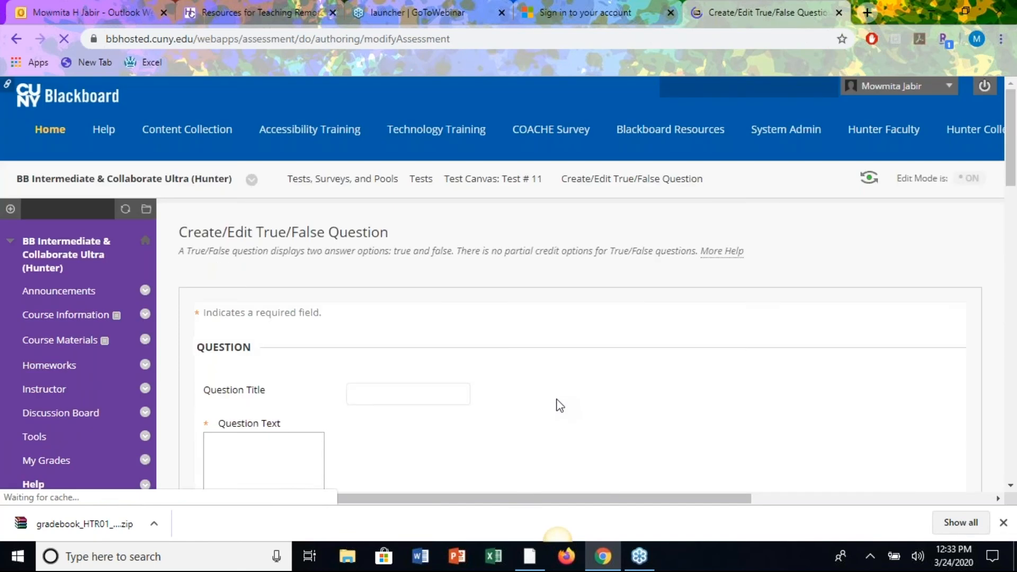
scroll(556, 405, "down", 3)
left_click(362, 162)
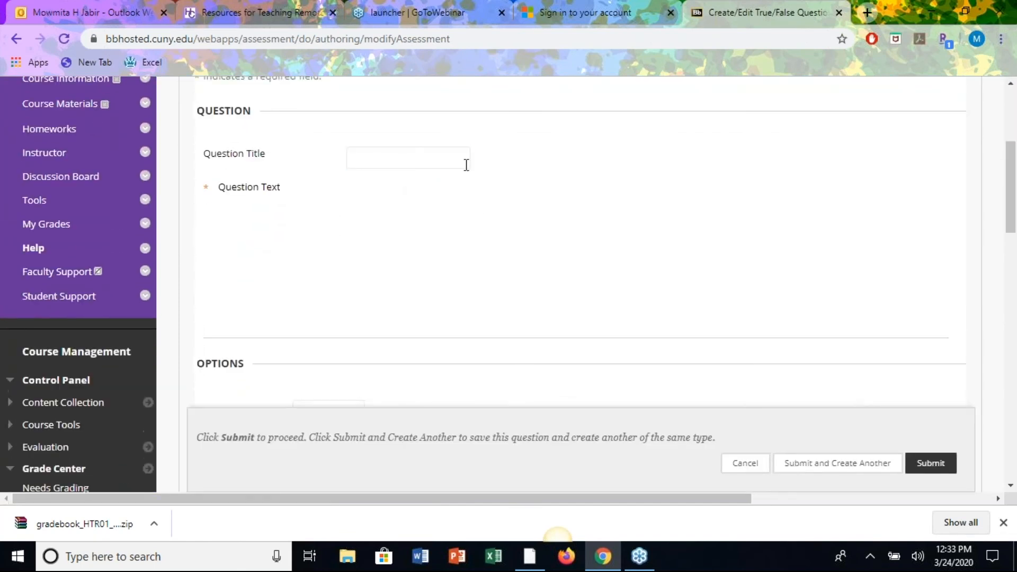
left_click(337, 270)
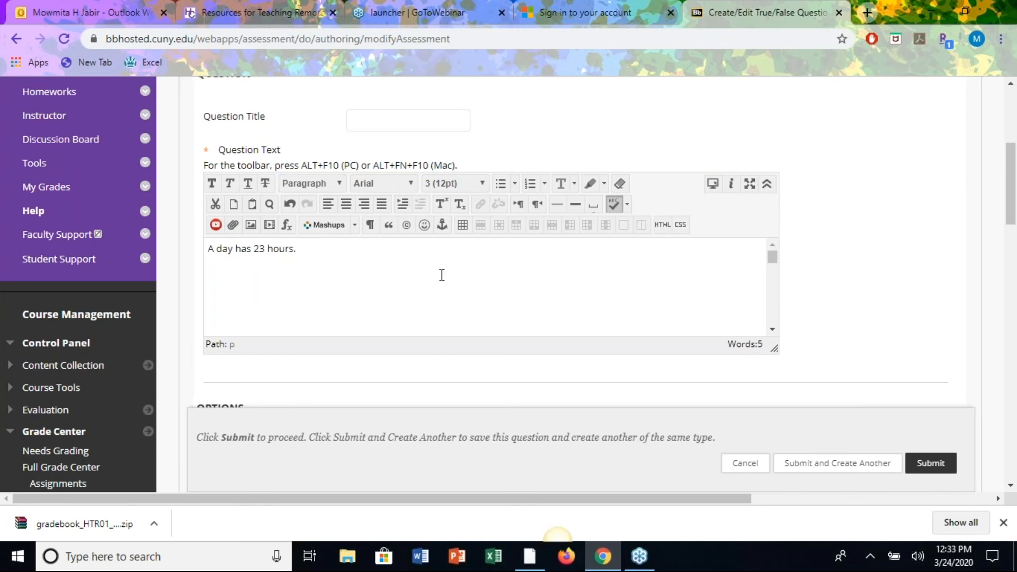
Mark False as the correct answer and set Answer Orientation to Horizontal.
scroll(883, 335, "down", 6)
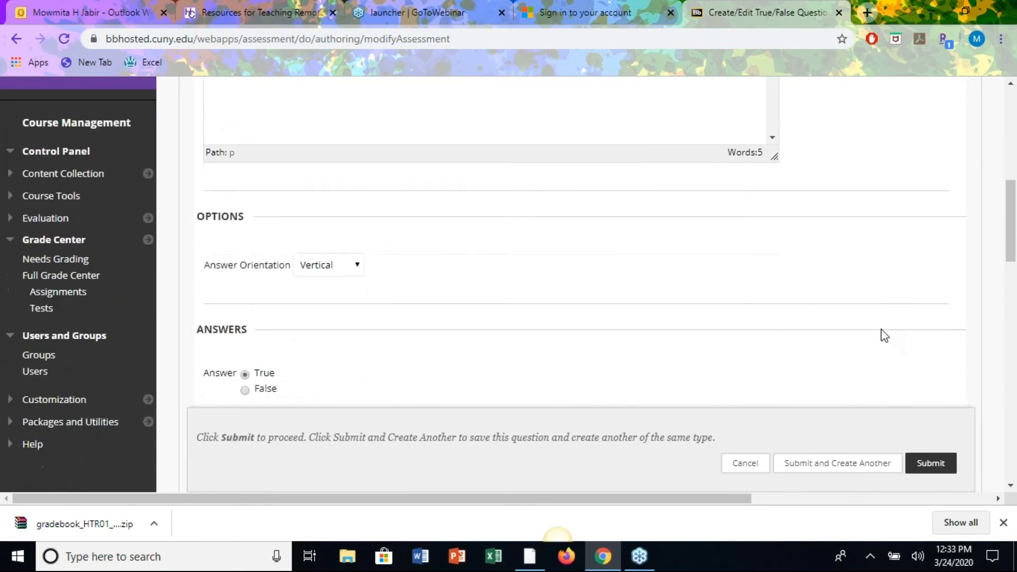
scroll(884, 335, "down", 1)
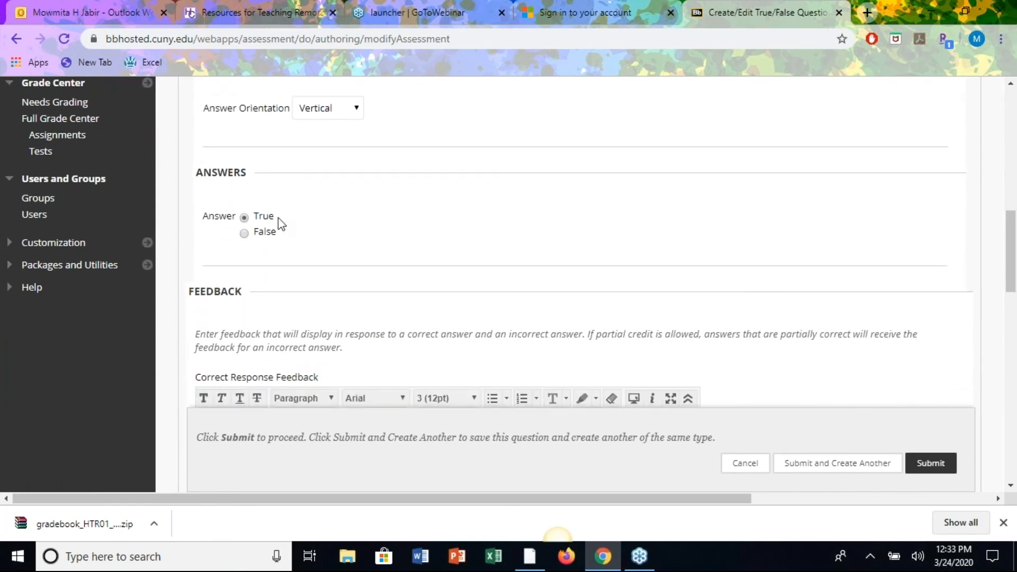
left_click(244, 233)
left_click(356, 109)
left_click(329, 157)
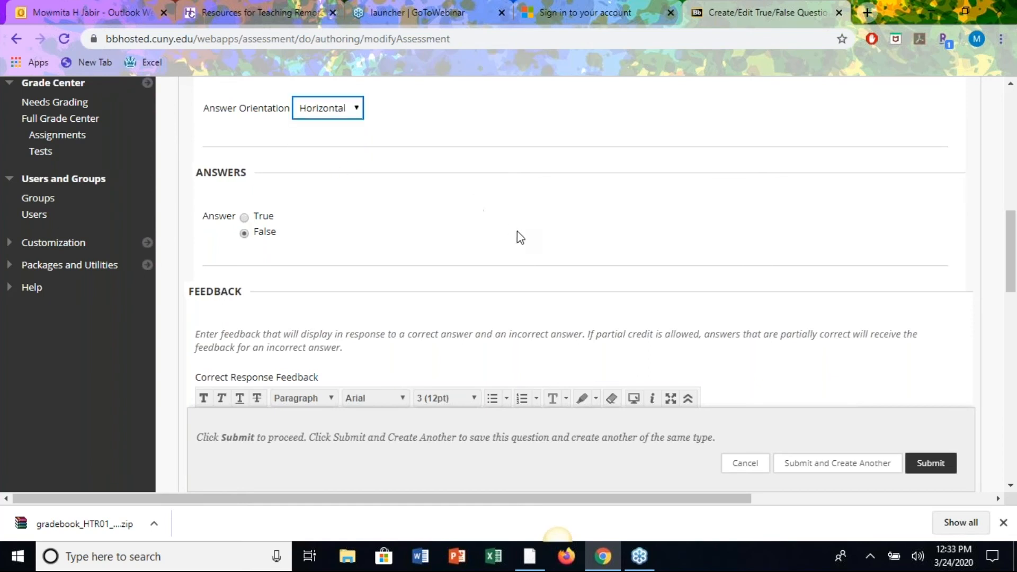
scroll(520, 238, "down", 6)
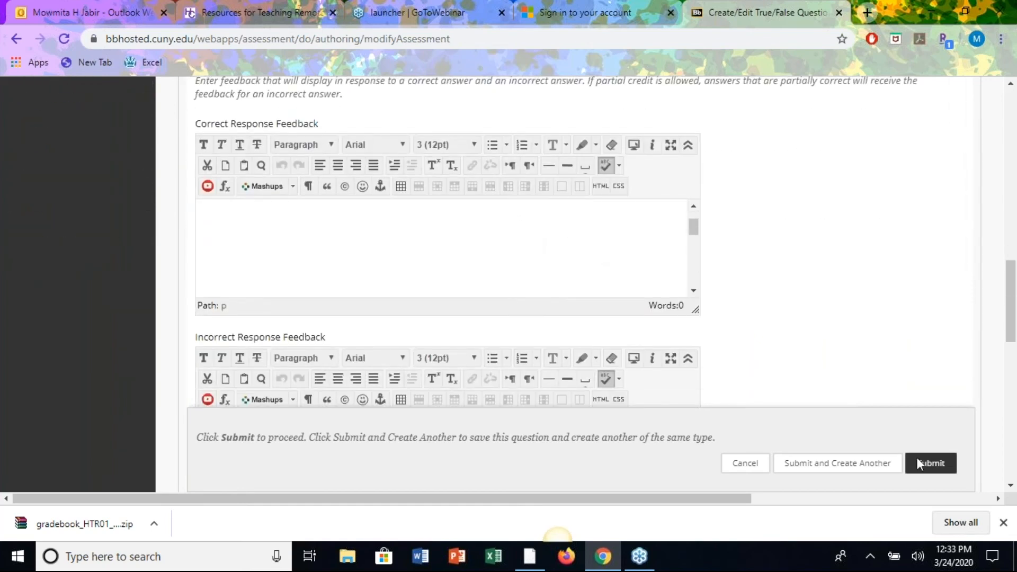
Submit the true/false question, bringing Test # 11 to 2 questions and 20 points.
left_click(925, 466)
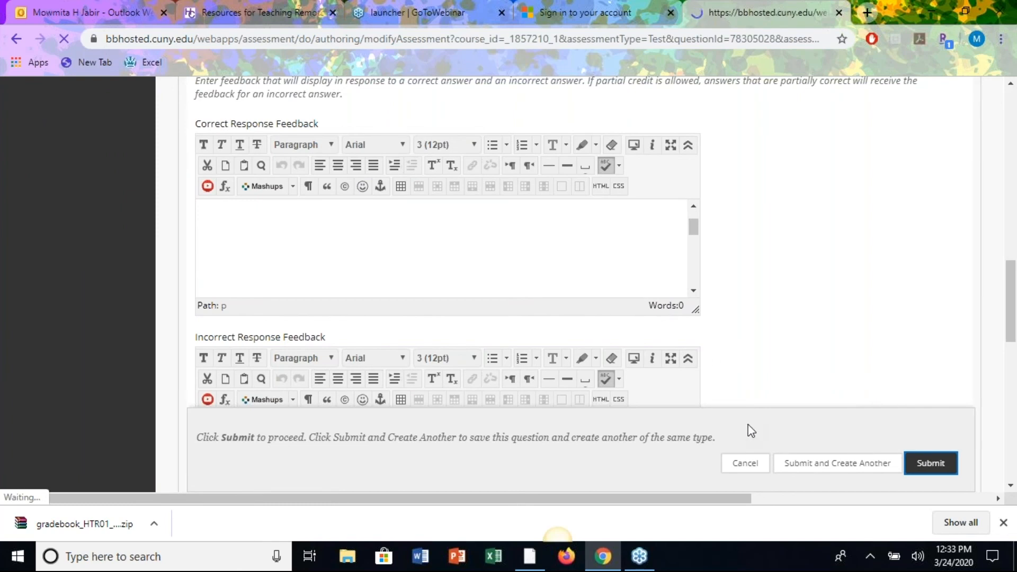
scroll(604, 392, "down", 5)
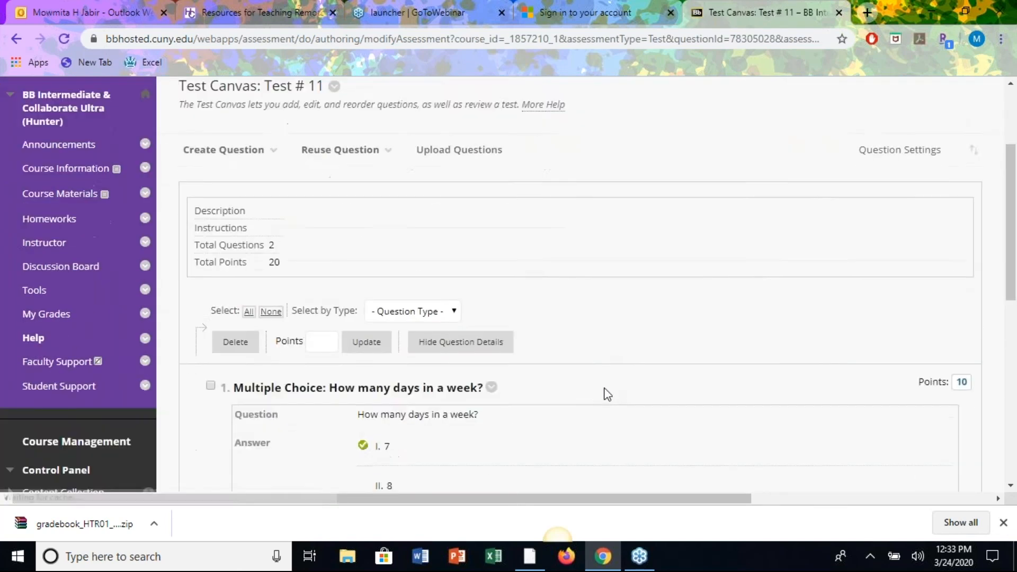
scroll(603, 393, "down", 7)
scroll(515, 462, "up", 1)
scroll(514, 462, "up", 12)
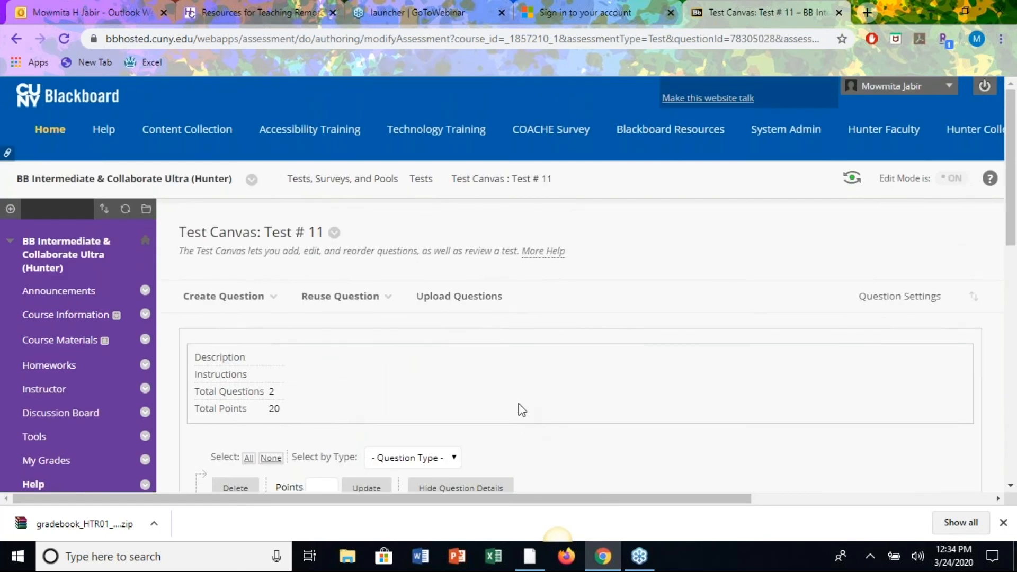
scroll(521, 410, "down", 3)
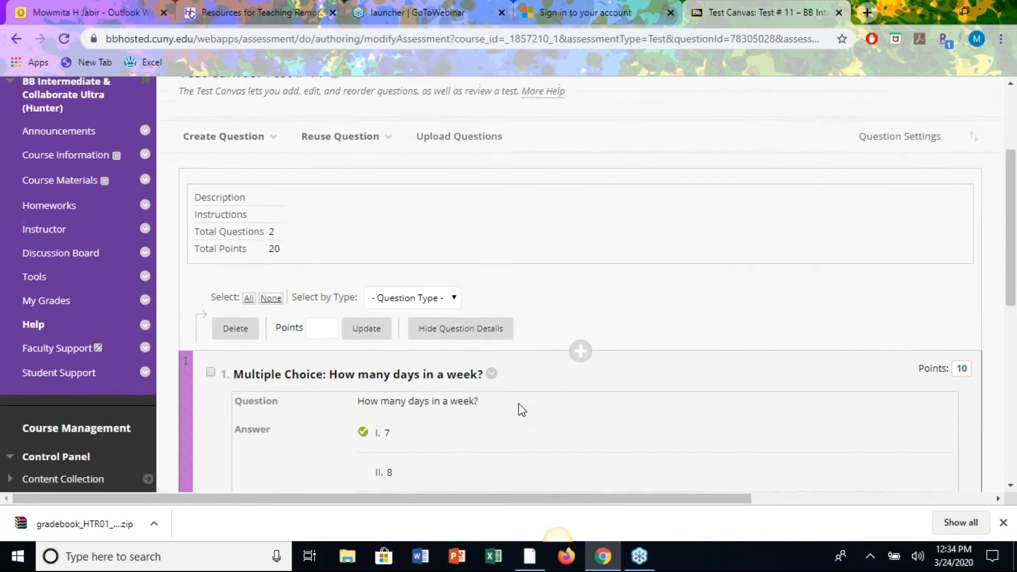
left_click(324, 123)
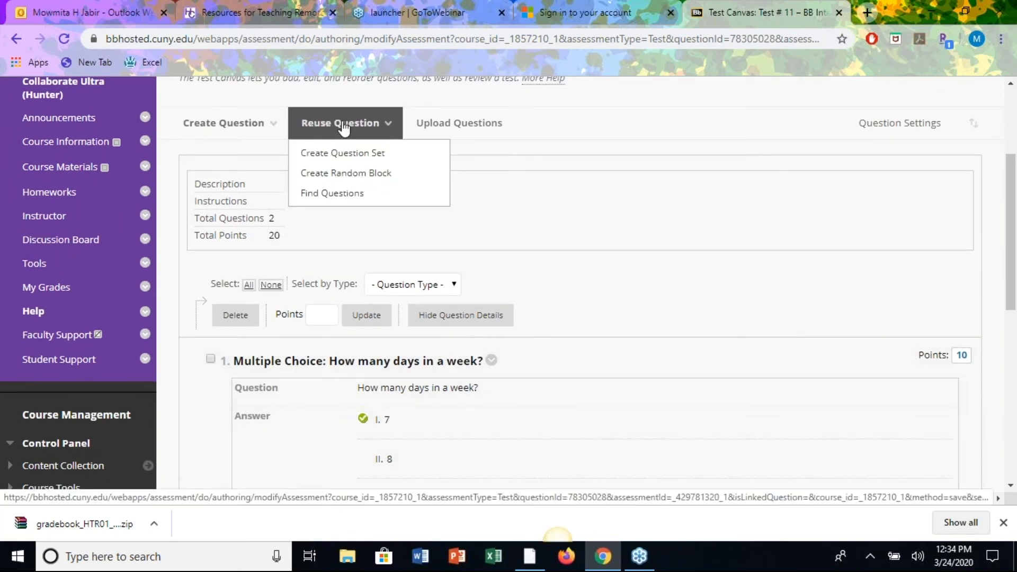
In Find Questions, list the questions from All Tests.
left_click(341, 195)
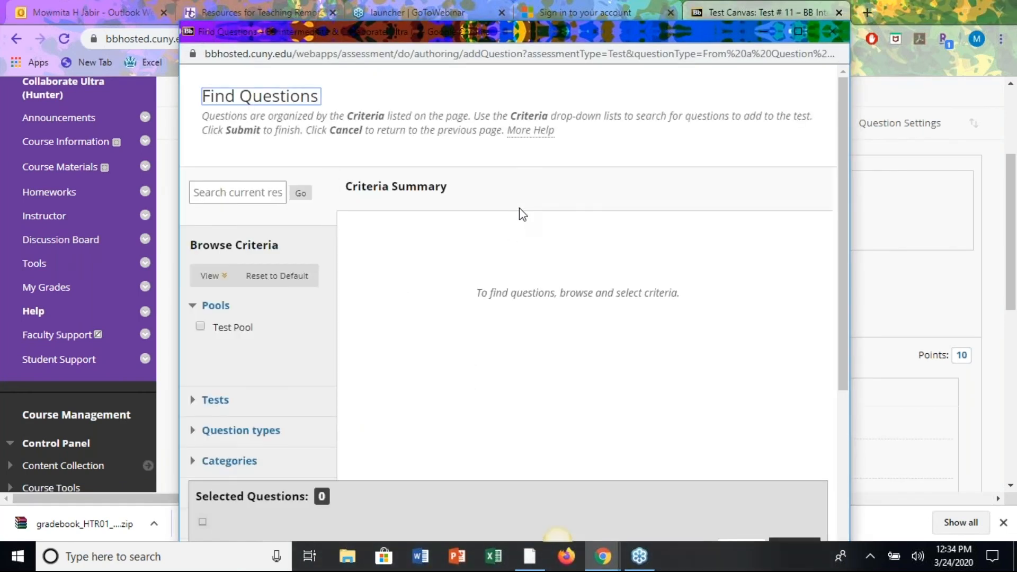
scroll(254, 323, "down", 3)
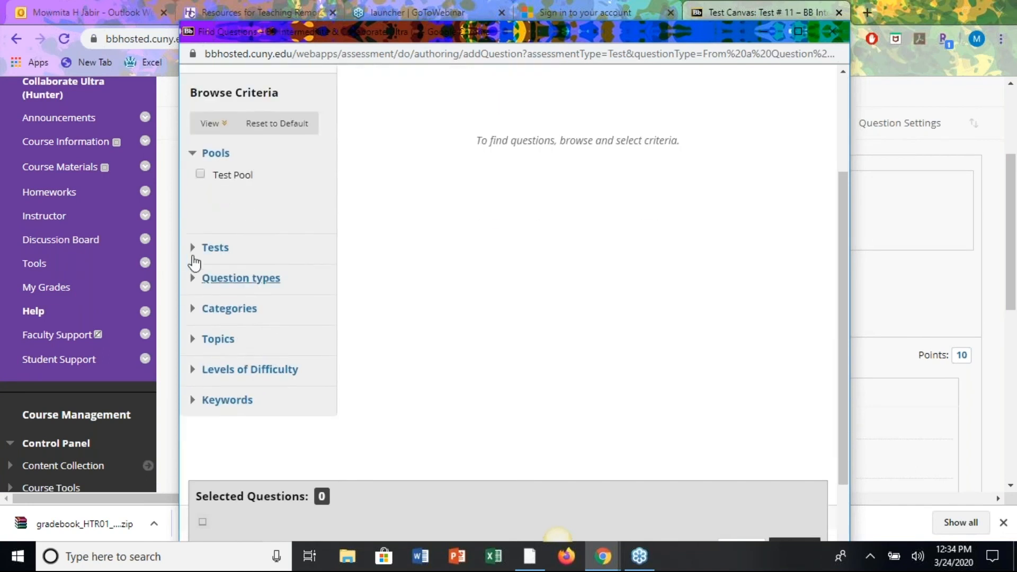
left_click(191, 249)
left_click(204, 268)
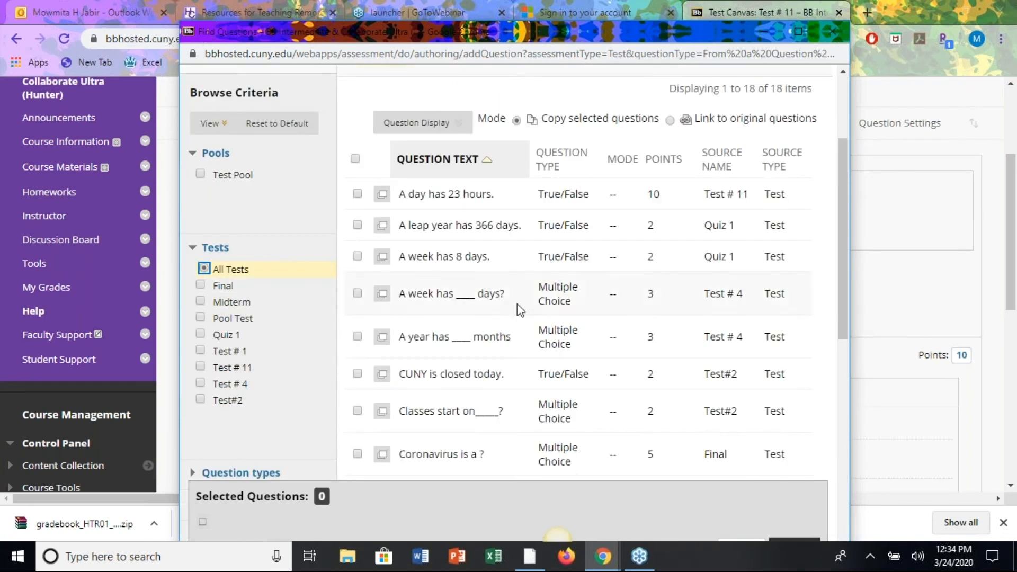
scroll(564, 339, "down", 10)
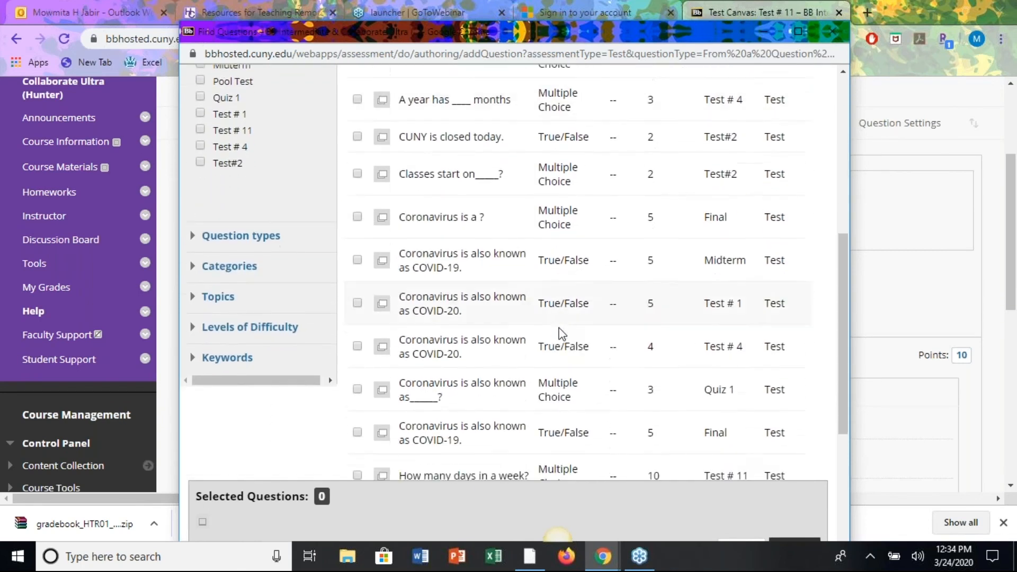
scroll(562, 333, "up", 10)
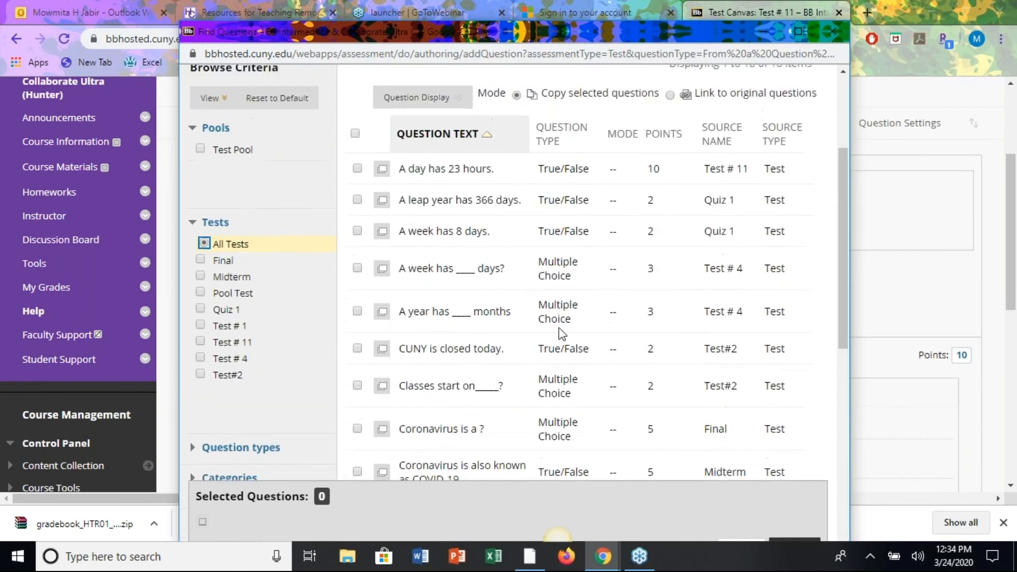
Select all 18 listed questions and copy them into Test # 11.
left_click(355, 161)
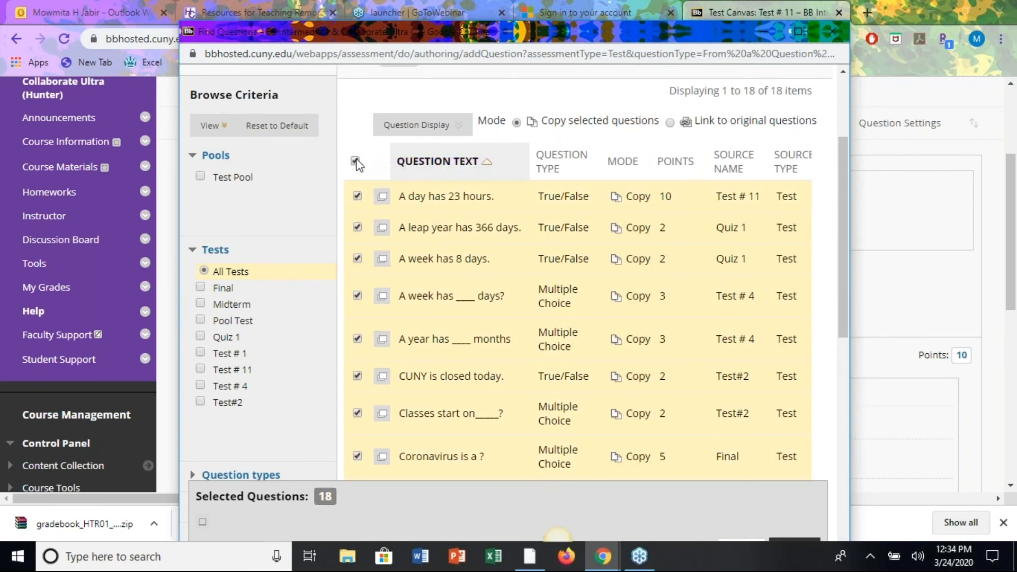
left_click(355, 161)
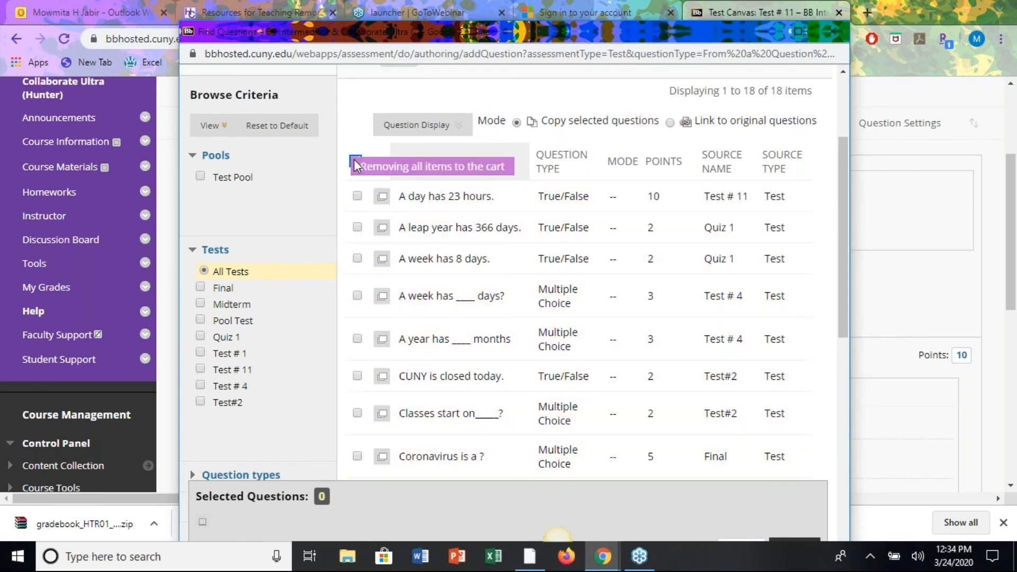
left_click(357, 259)
left_click(357, 339)
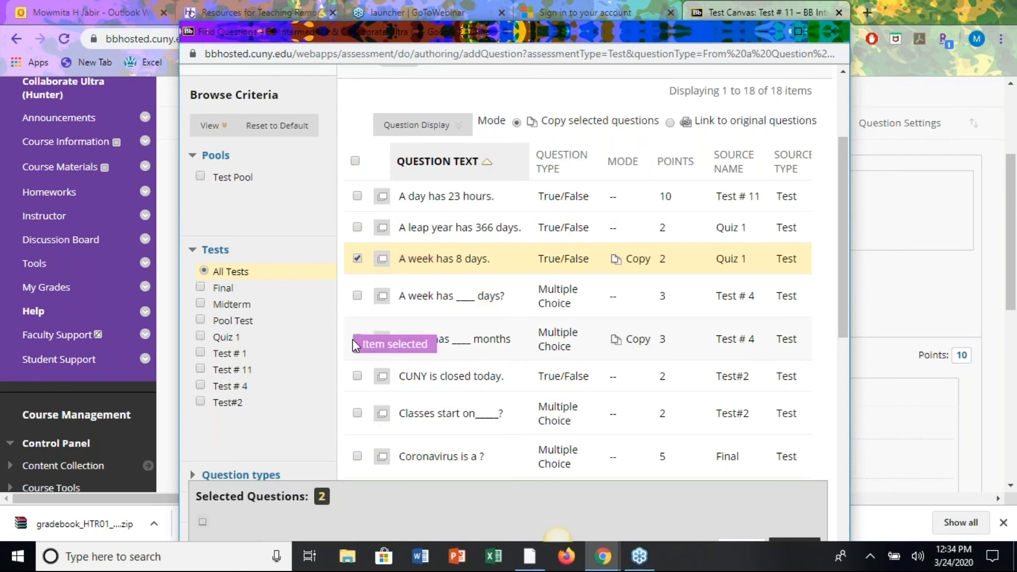
left_click(355, 161)
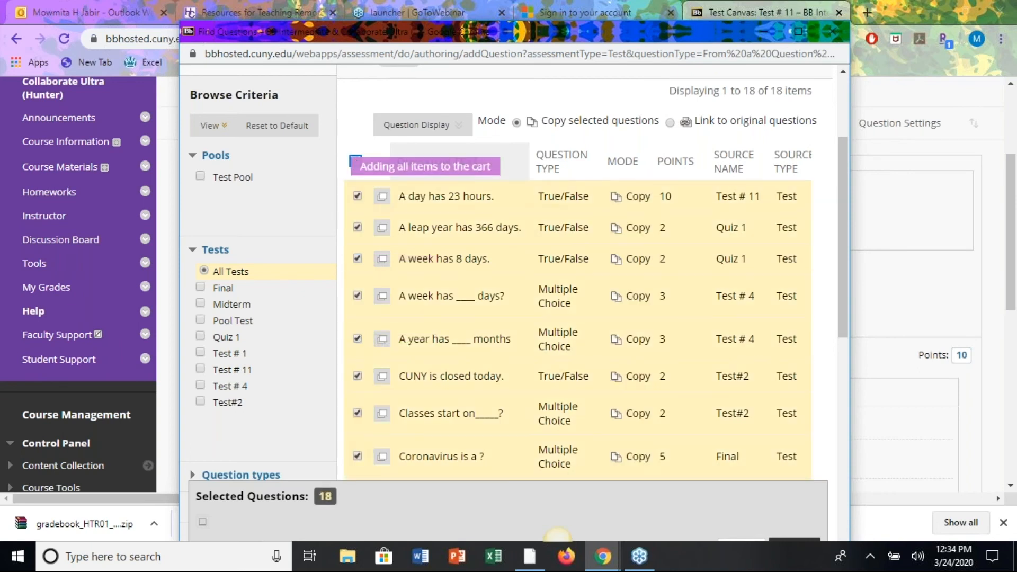
scroll(666, 337, "down", 5)
scroll(665, 336, "down", 5)
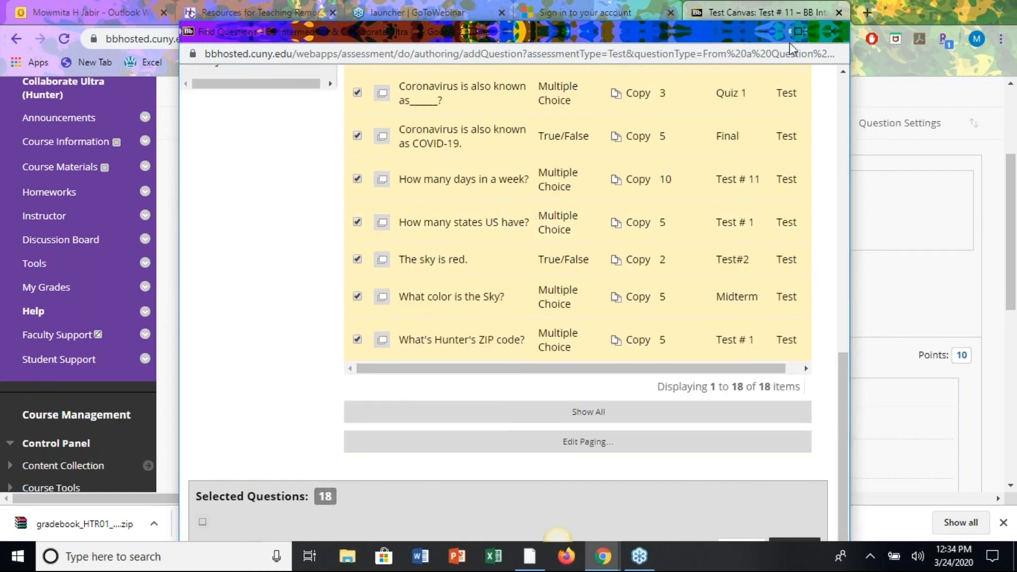
left_click(798, 29)
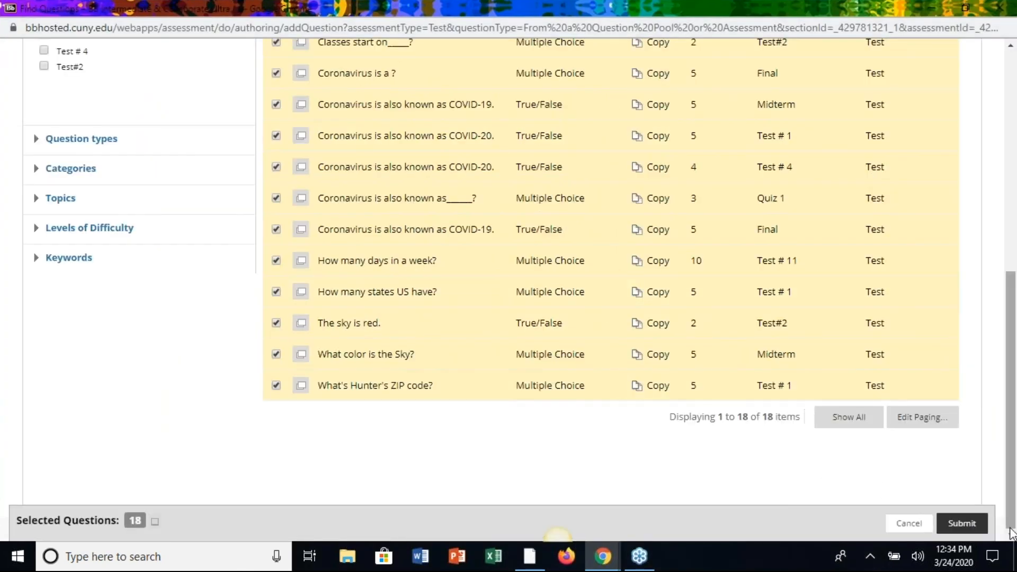
left_click(963, 523)
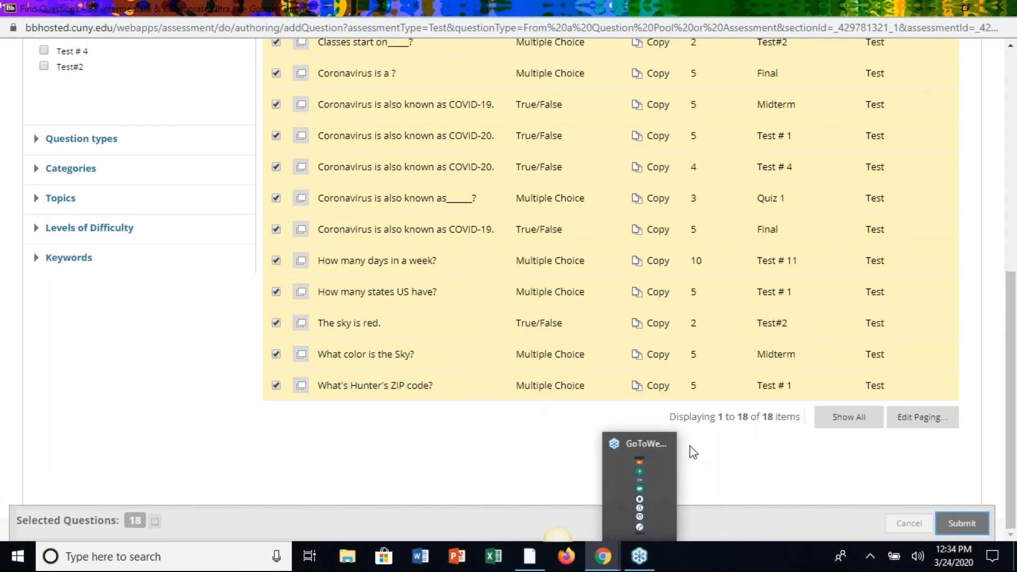
scroll(607, 386, "down", 8)
scroll(607, 387, "up", 7)
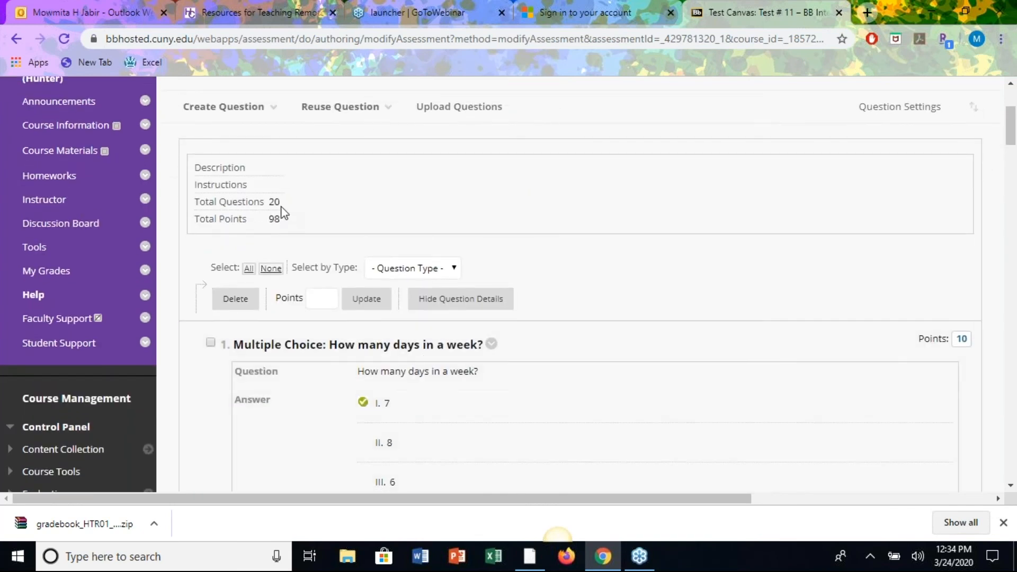
Scroll through the Test # 11 canvas to review its 20 questions.
scroll(692, 386, "down", 6)
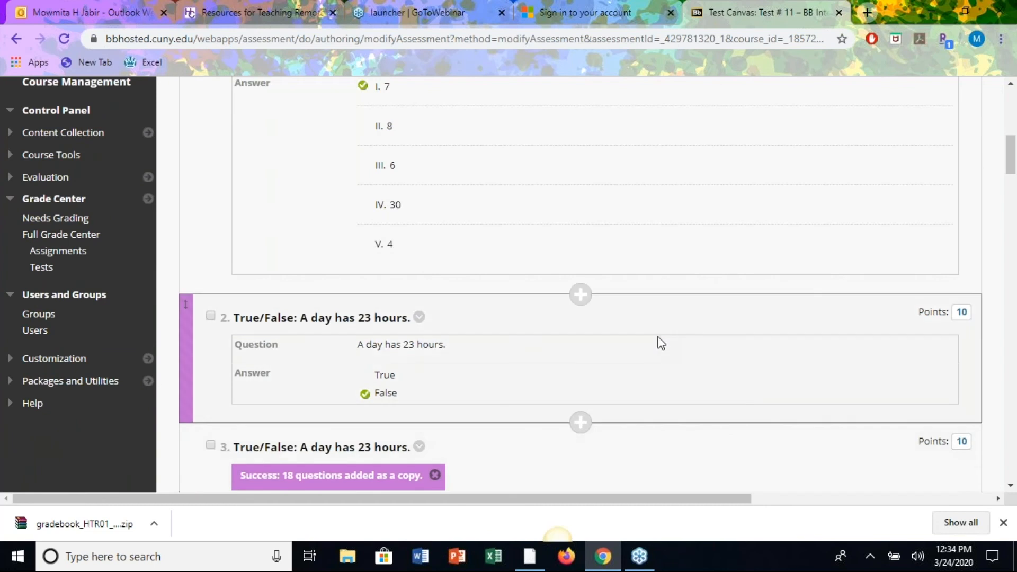
scroll(658, 340, "down", 8)
scroll(660, 343, "down", 5)
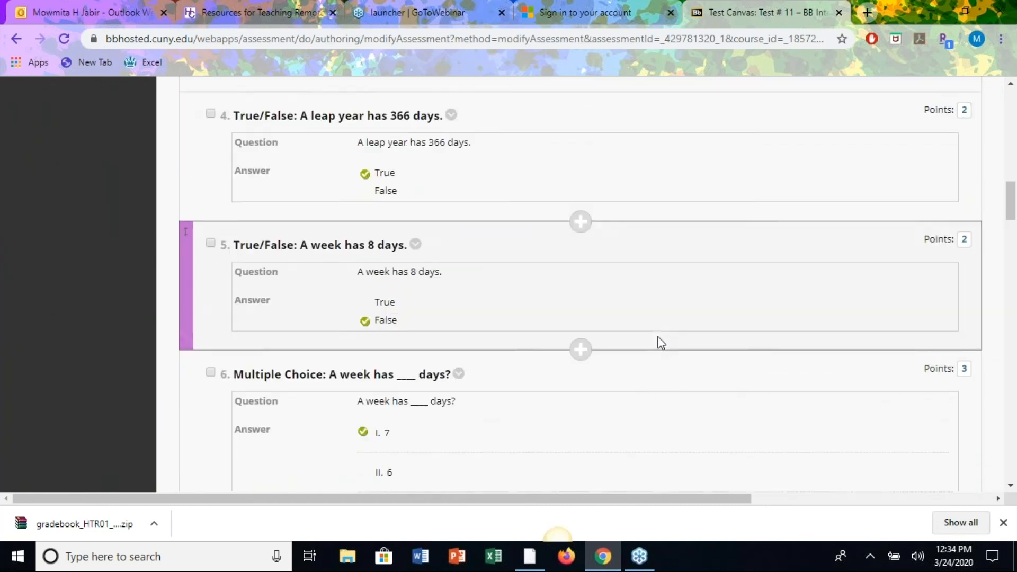
scroll(660, 343, "up", 20)
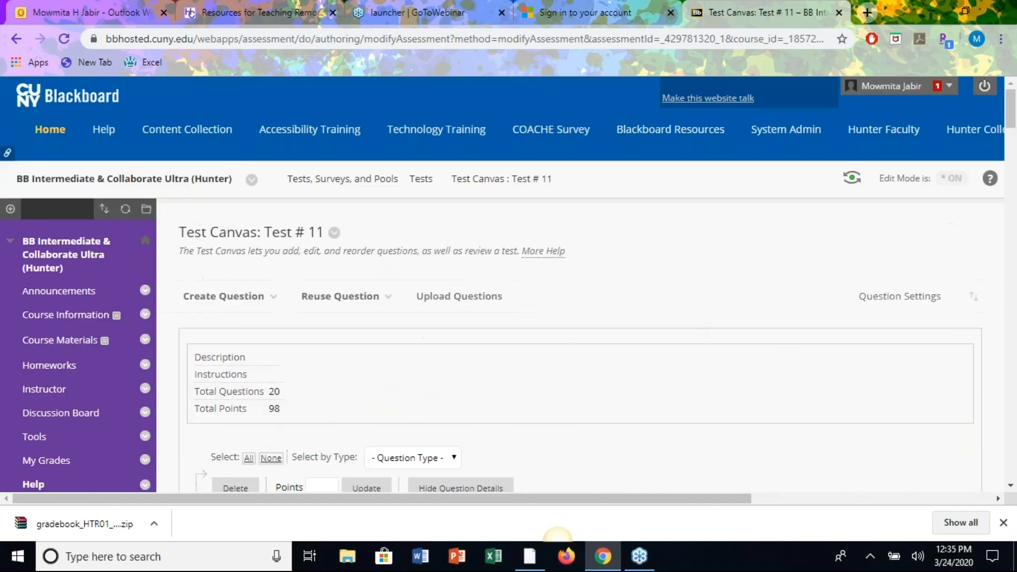
scroll(714, 363, "down", 3)
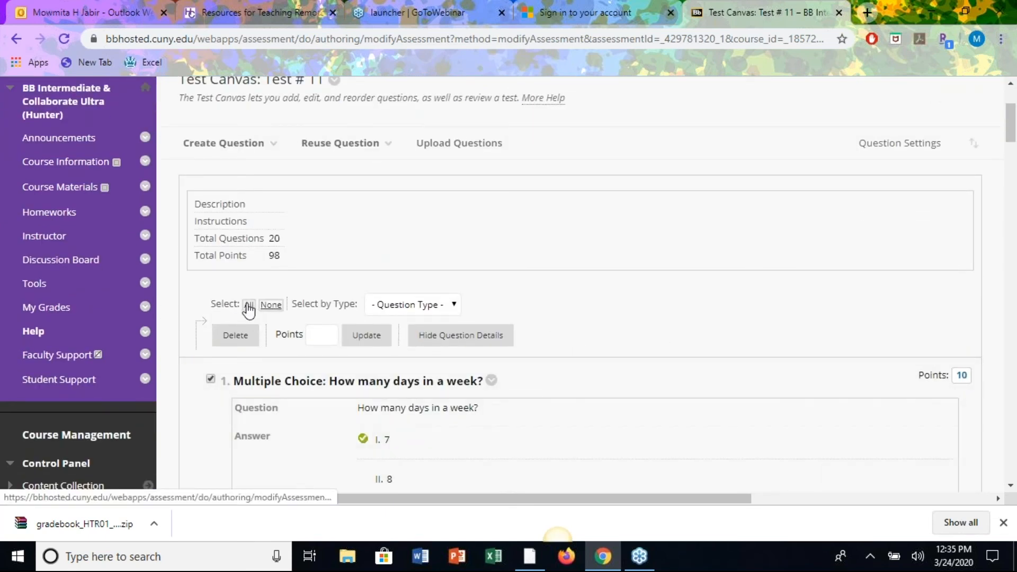
Give all 20 selected questions 5 points each, for a 100-point total.
left_click(338, 330)
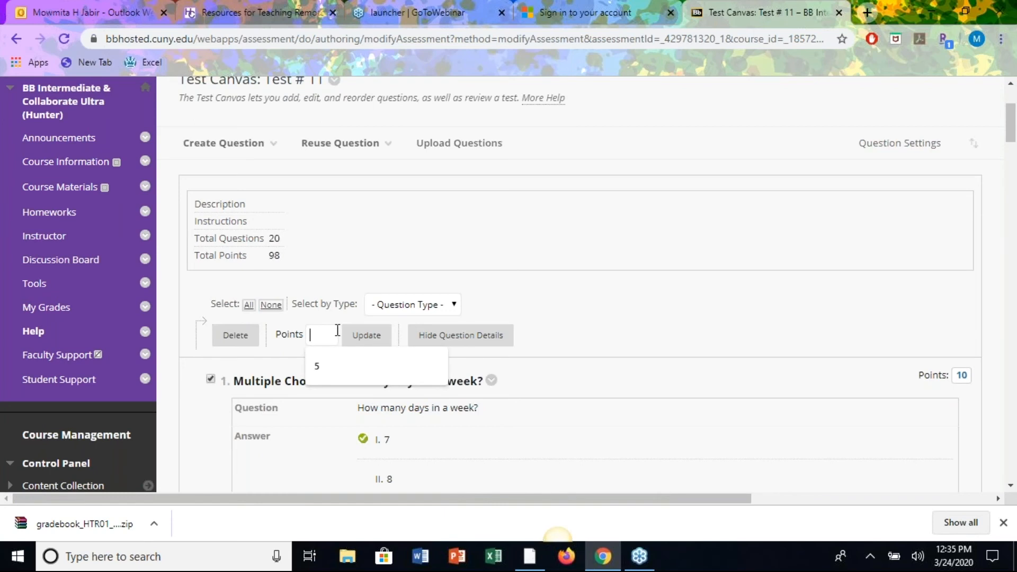
left_click(319, 369)
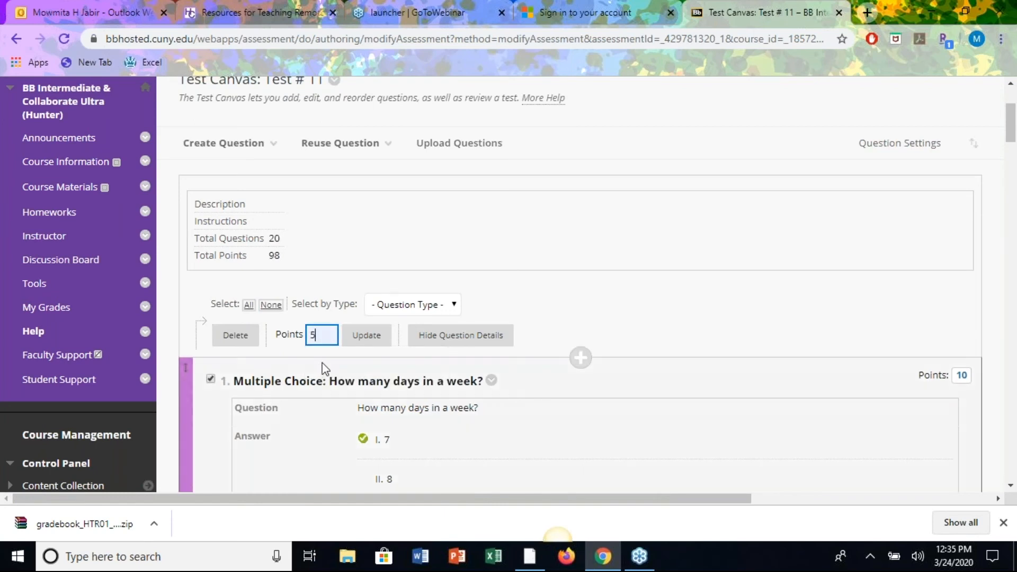
left_click(365, 338)
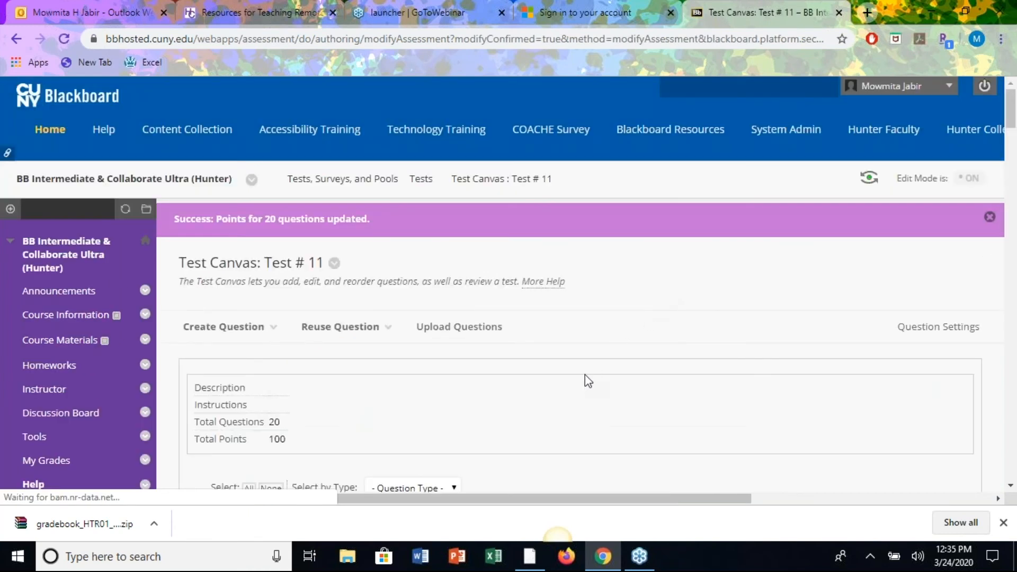
scroll(585, 374, "down", 3)
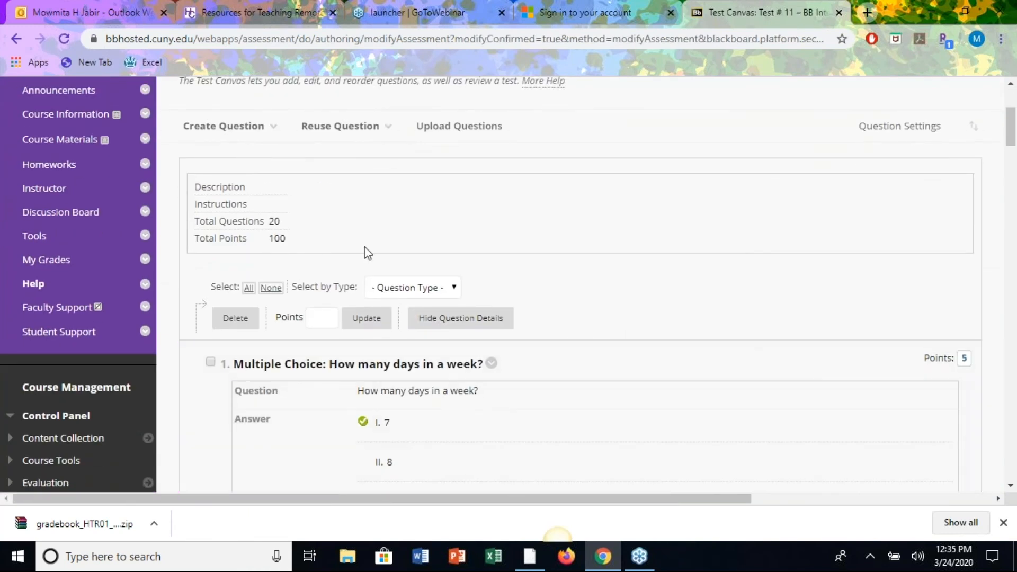
scroll(649, 354, "down", 15)
scroll(649, 354, "down", 20)
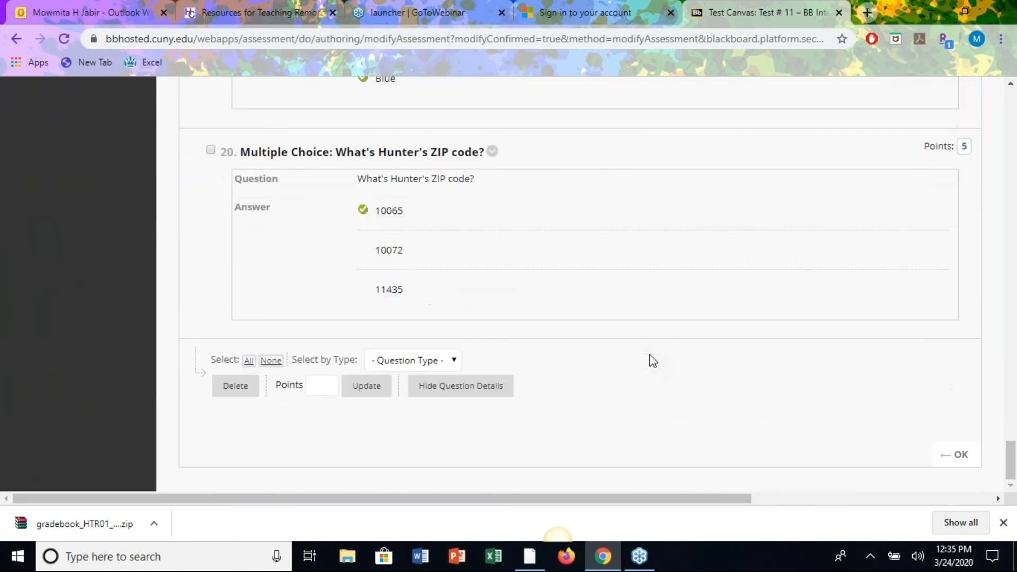
Finish the Test Canvas and add the existing Test # 11 to the Homeworks area.
left_click(961, 456)
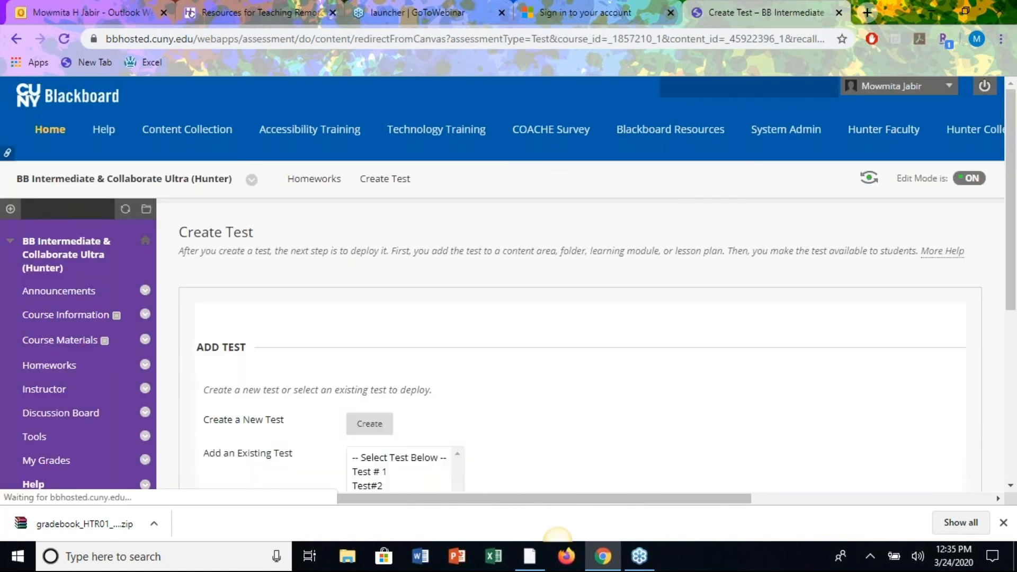
scroll(555, 410, "down", 3)
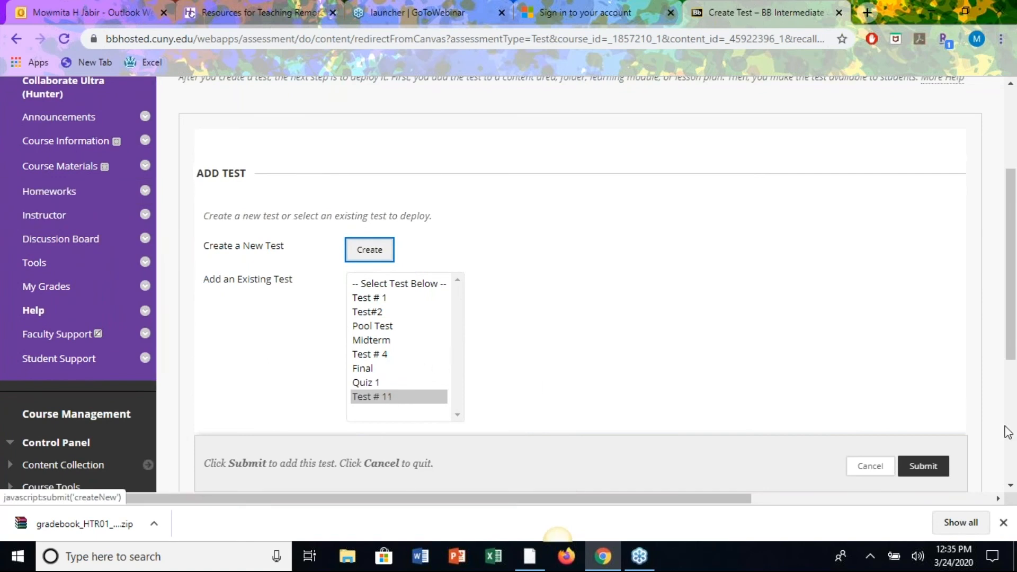
left_click(923, 469)
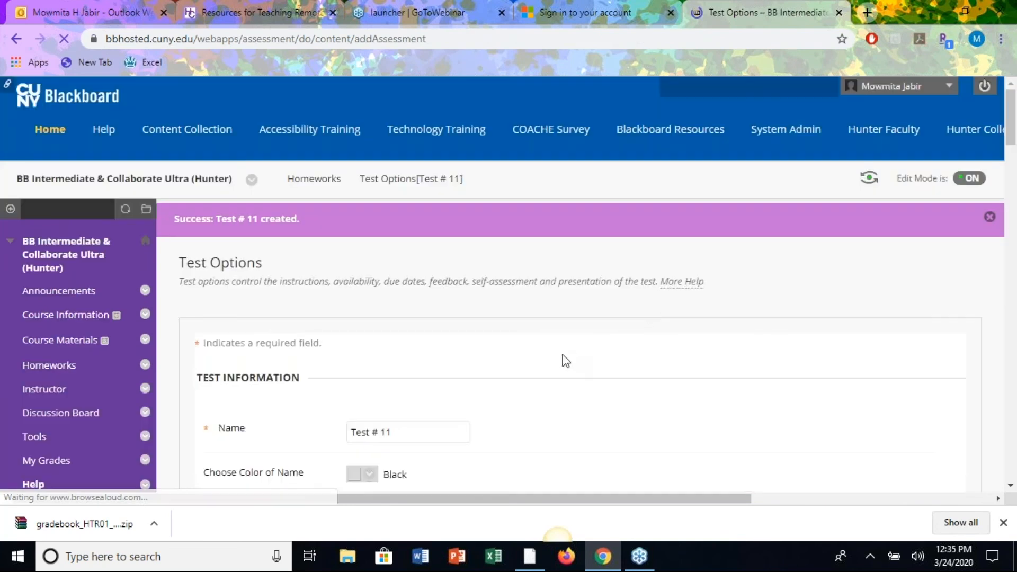
Set Test # 11's name colour to Light Hard Violet (#9933FF) and apply it.
scroll(613, 432, "down", 5)
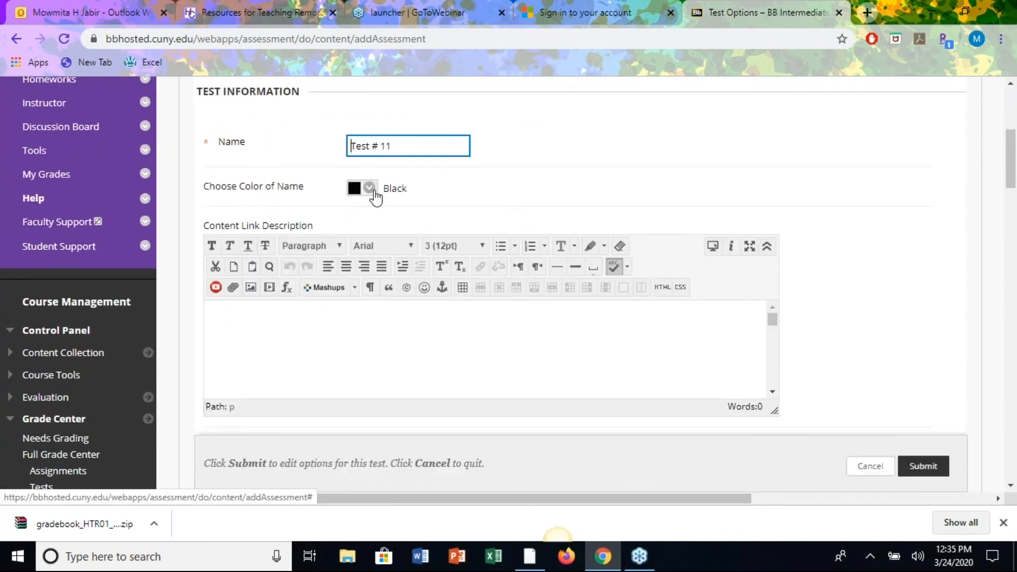
left_click(370, 189)
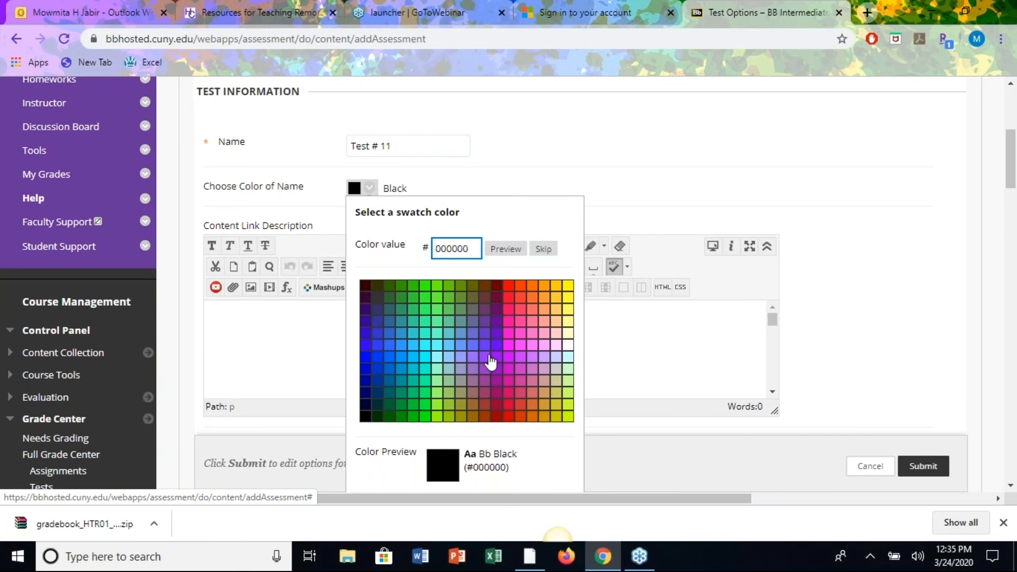
left_click(484, 357)
scroll(560, 456, "down", 2)
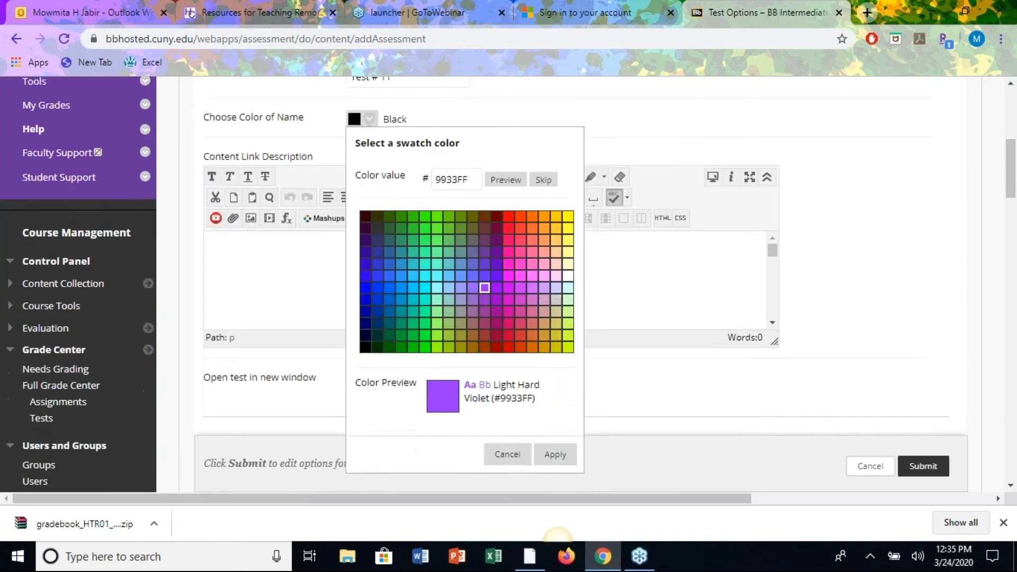
left_click(559, 402)
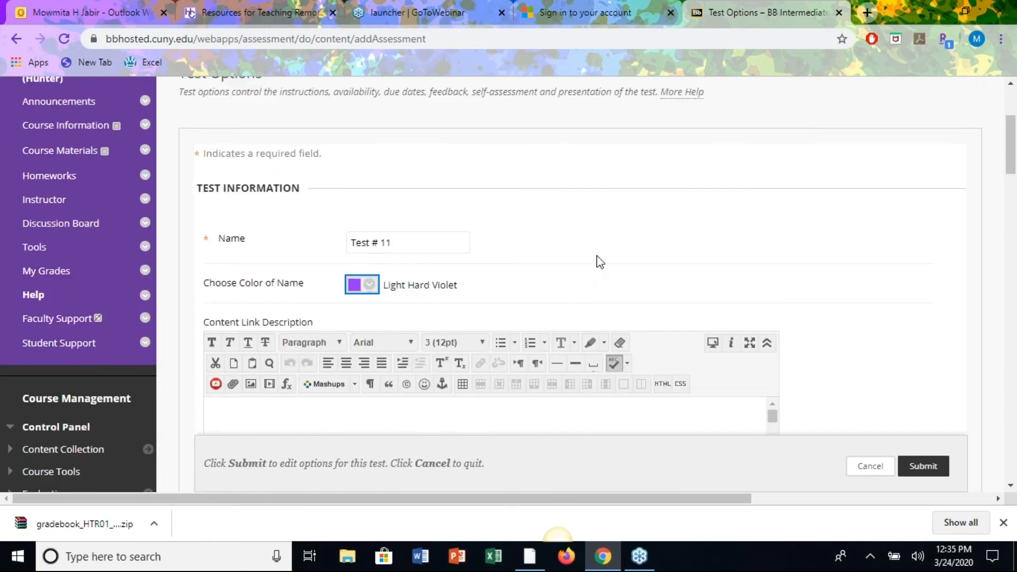
scroll(598, 261, "down", 4)
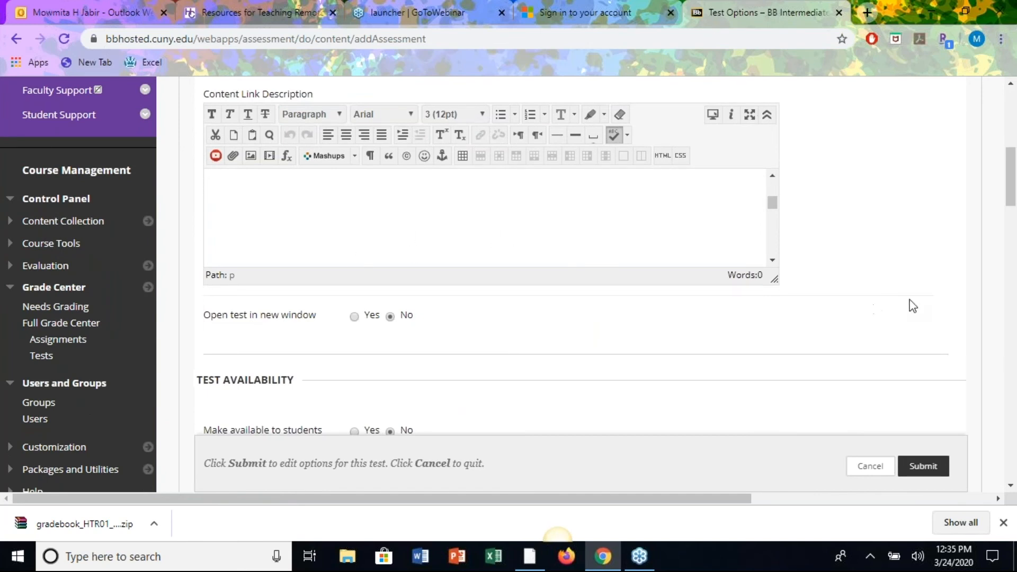
Set Make available to students to Yes under Test Availability.
scroll(905, 309, "down", 8)
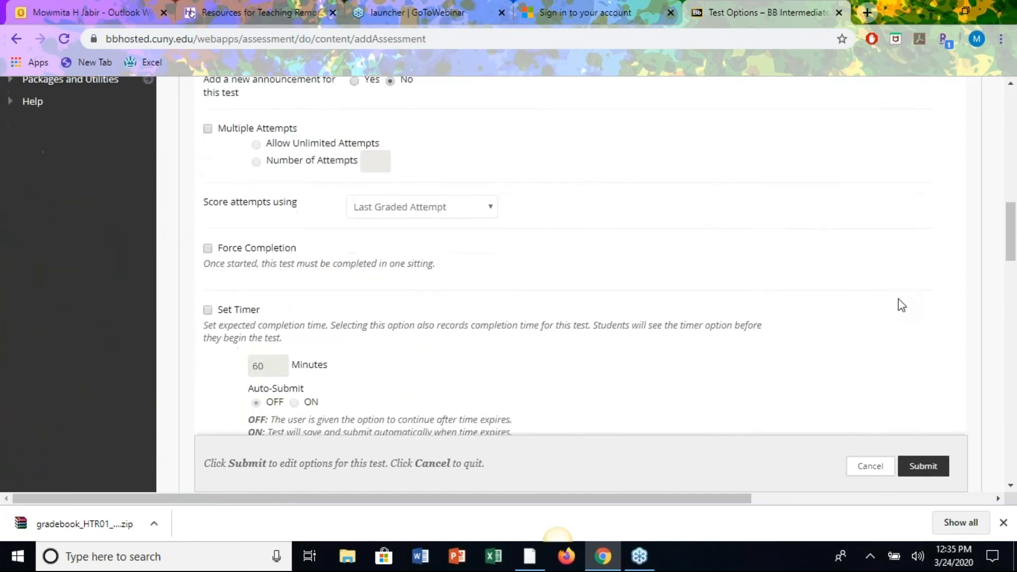
scroll(901, 304, "up", 2)
scroll(521, 209, "up", 1)
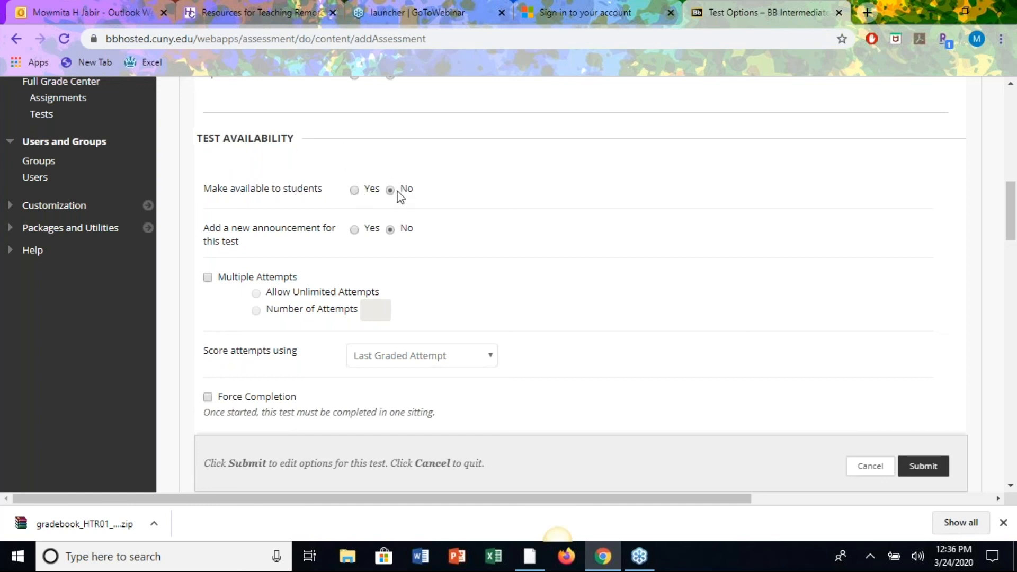
left_click(352, 190)
scroll(541, 246, "down", 2)
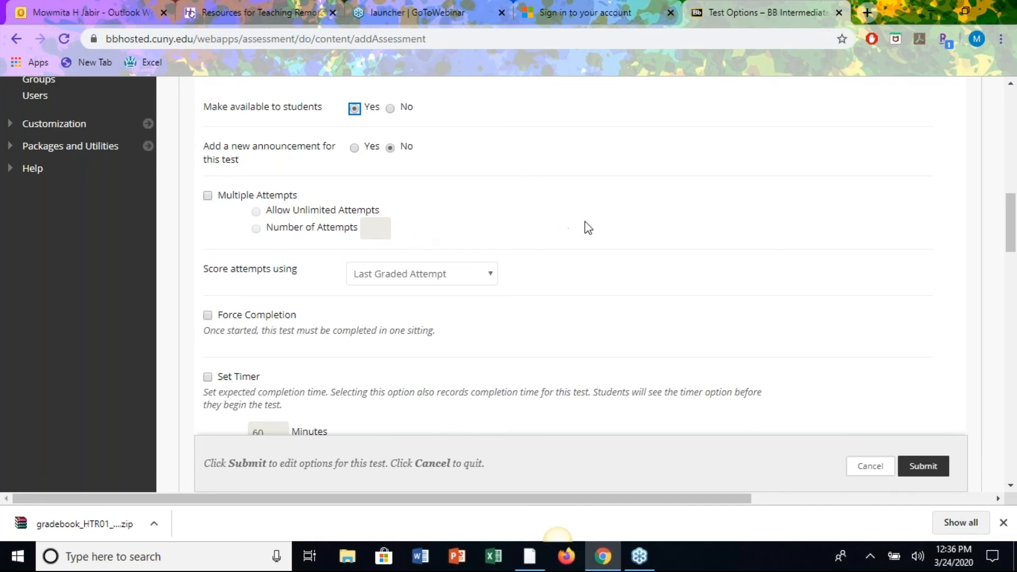
scroll(614, 227, "down", 1)
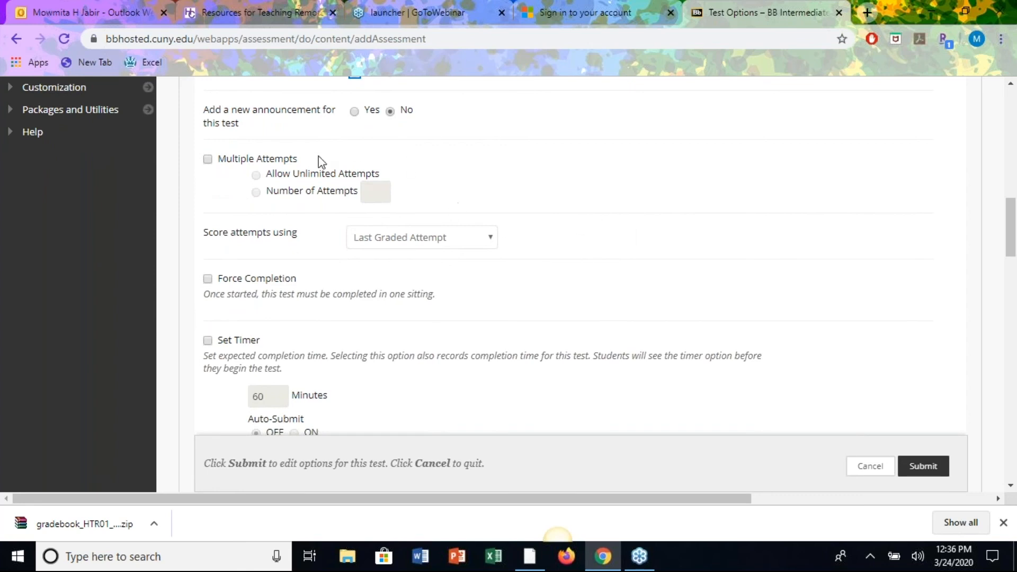
scroll(484, 231, "down", 3)
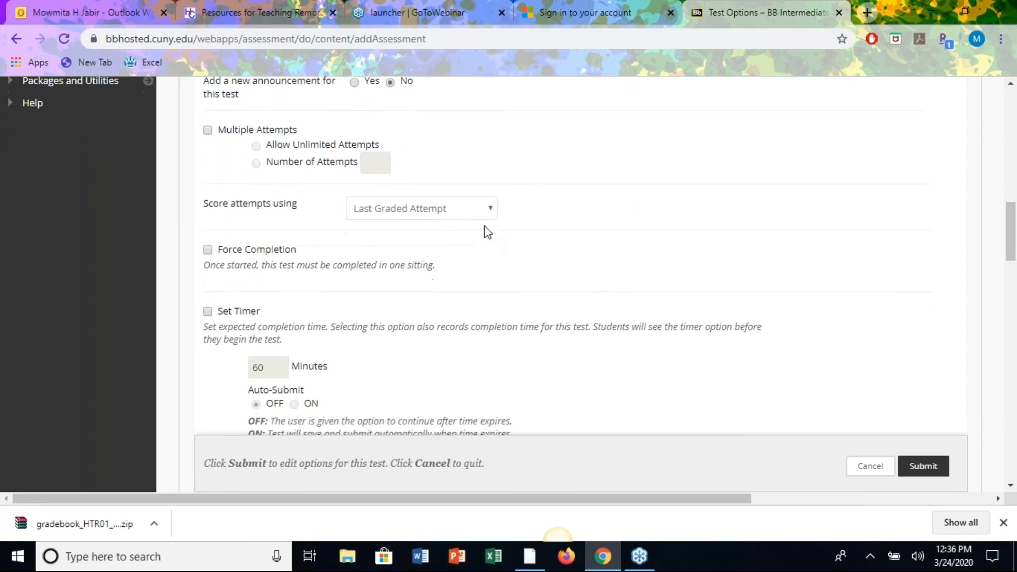
scroll(484, 226, "down", 1)
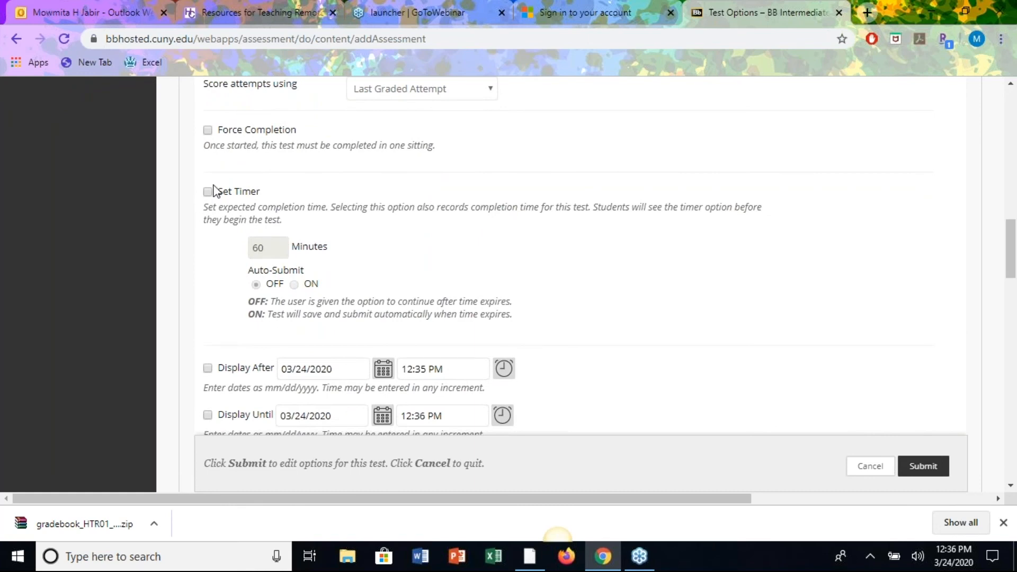
Enable the test timer at 20 minutes instead of 60, with Auto-Submit turned on.
left_click(207, 192)
left_click_drag(276, 244, 244, 248)
type("20")
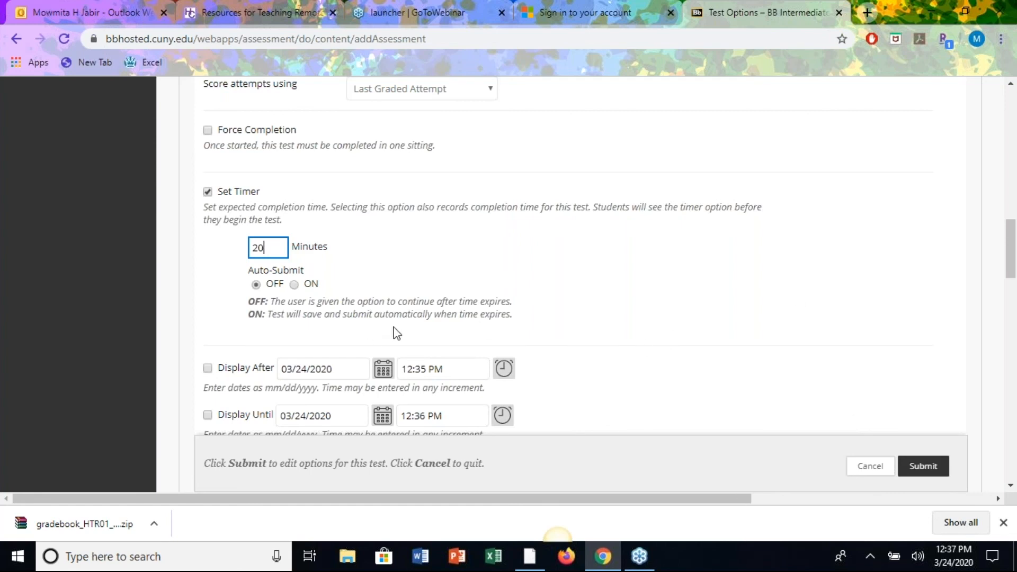
scroll(687, 277, "down", 2)
scroll(687, 276, "down", 1)
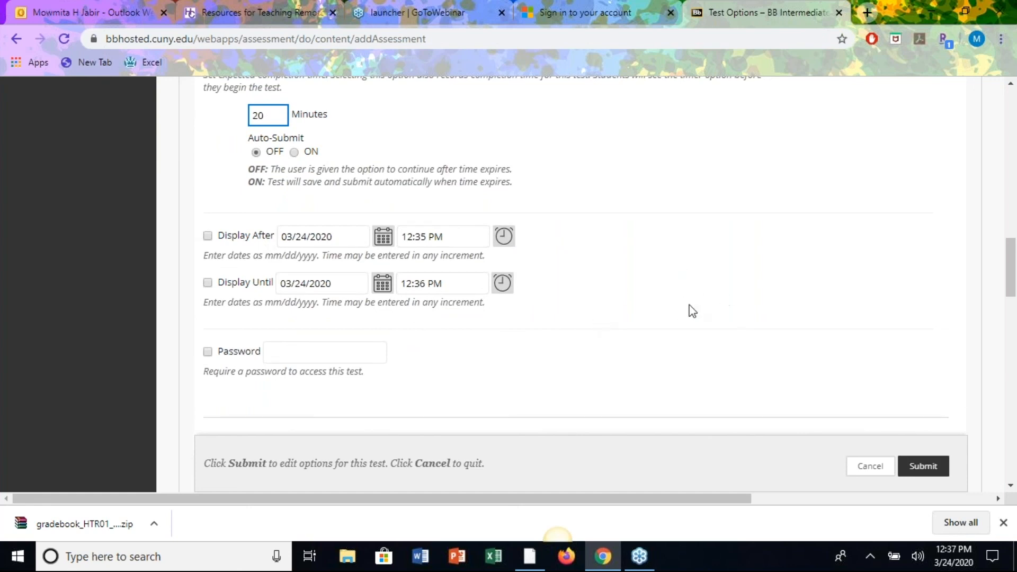
scroll(690, 309, "down", 1)
scroll(691, 310, "up", 2)
scroll(689, 307, "up", 1)
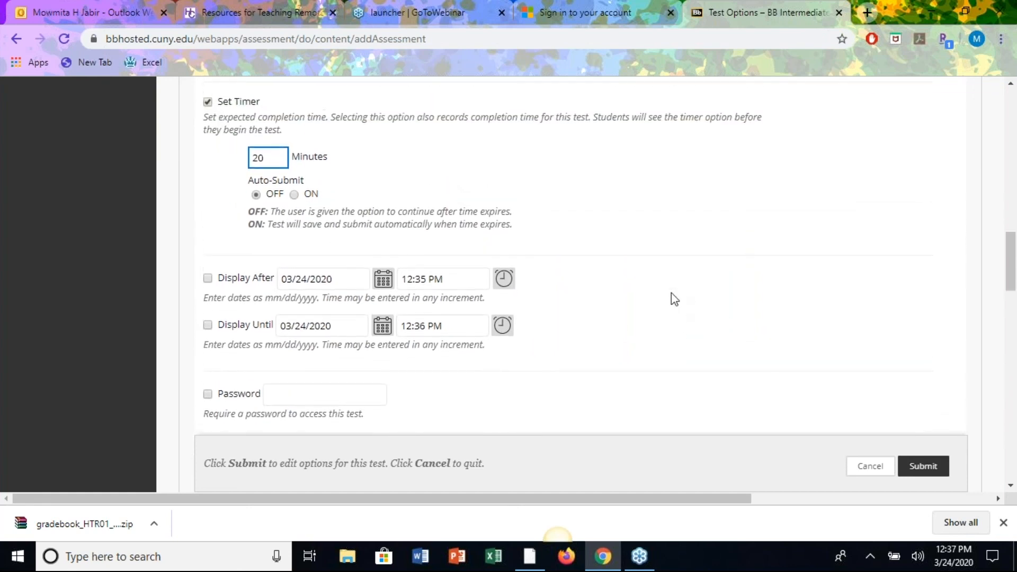
left_click(294, 194)
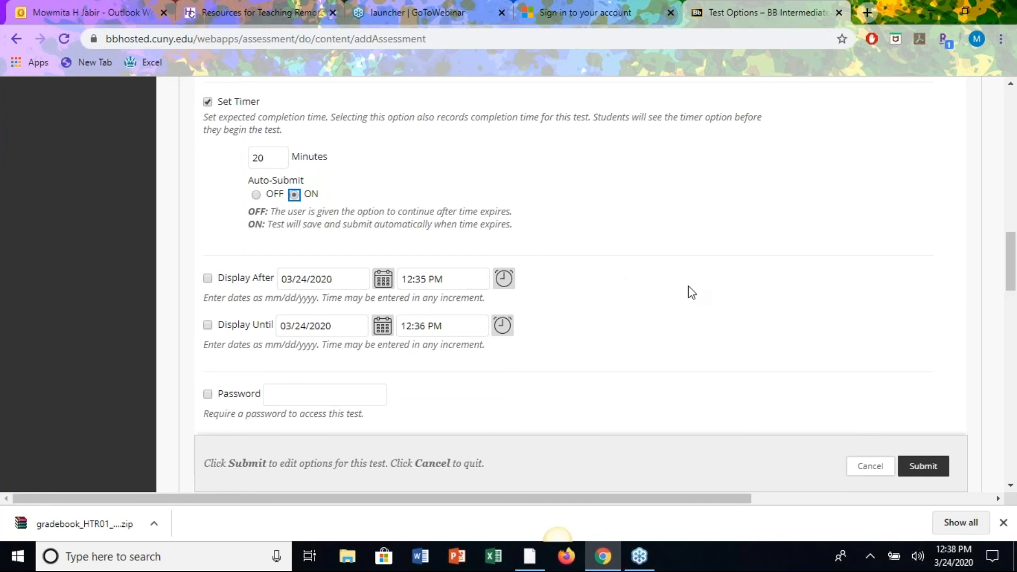
scroll(689, 291, "down", 3)
scroll(691, 292, "down", 5)
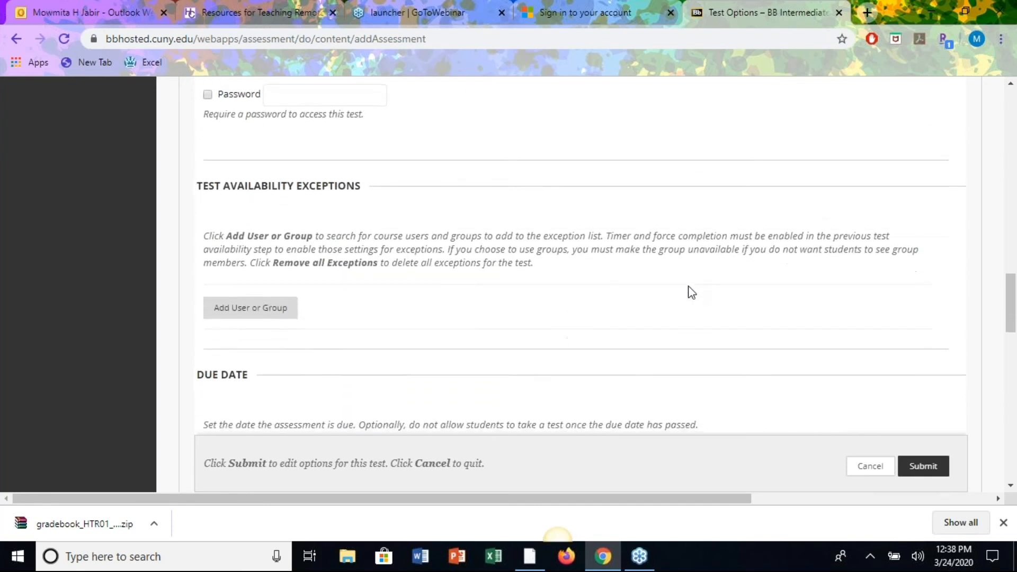
scroll(691, 292, "up", 1)
scroll(691, 292, "down", 4)
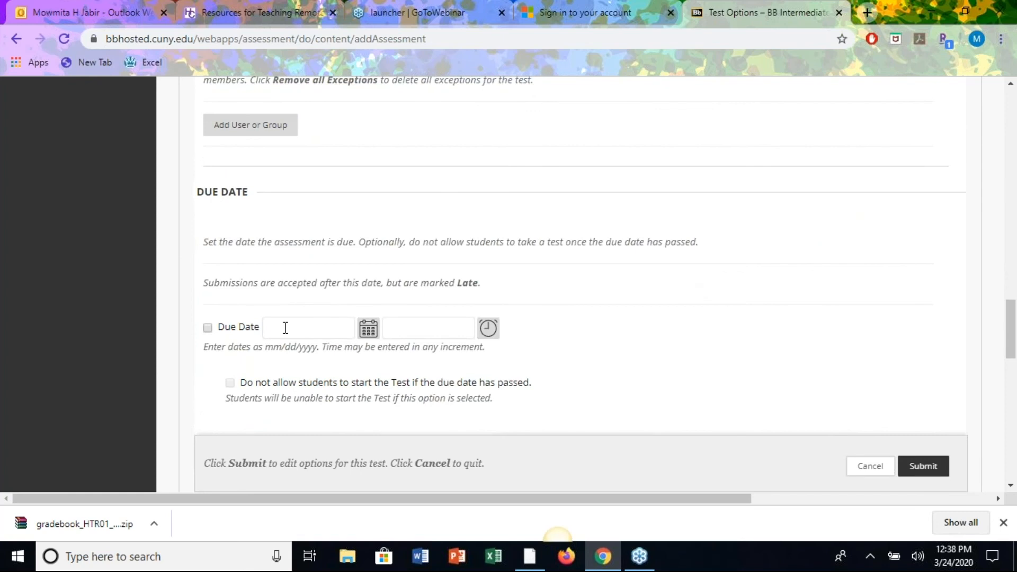
left_click(207, 328)
left_click(368, 329)
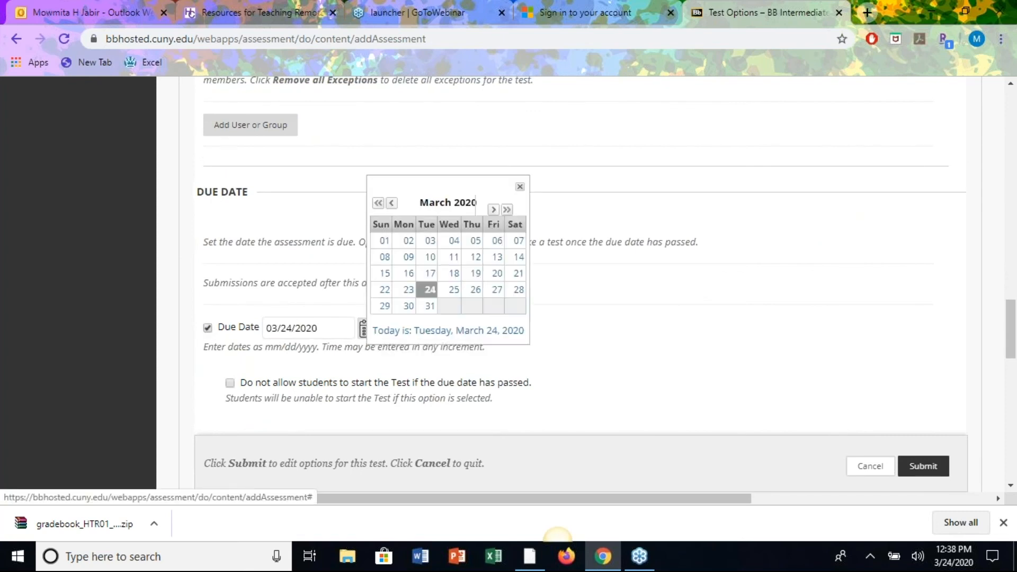
left_click(402, 308)
scroll(662, 295, "up", 3)
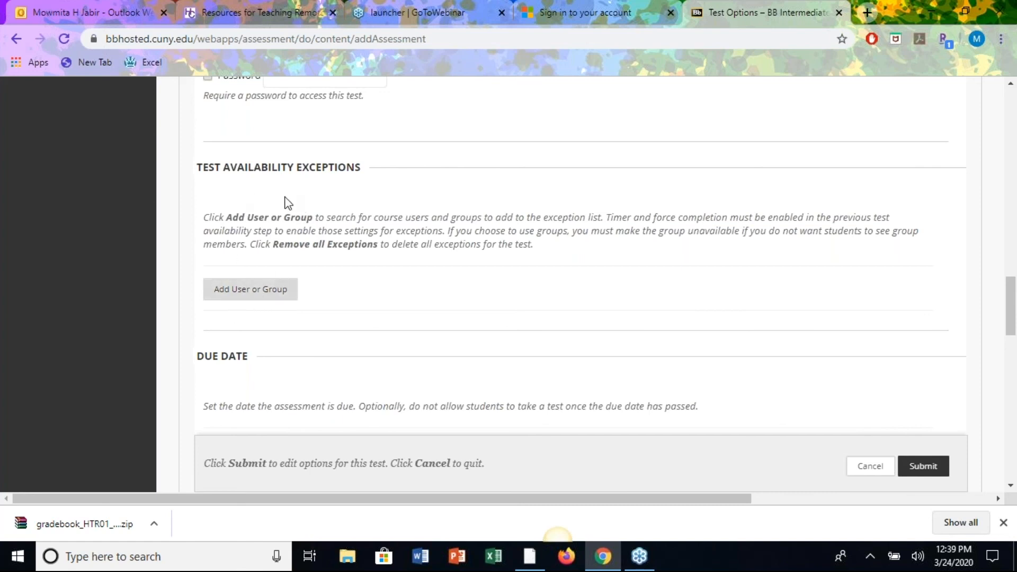
Add one course student to the test's availability exceptions list.
left_click(244, 297)
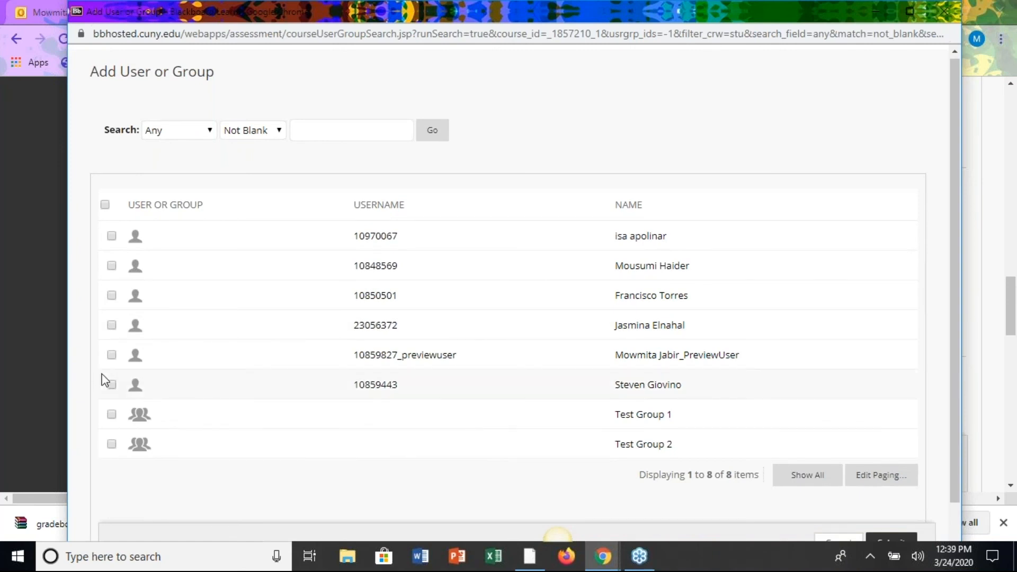
left_click(111, 385)
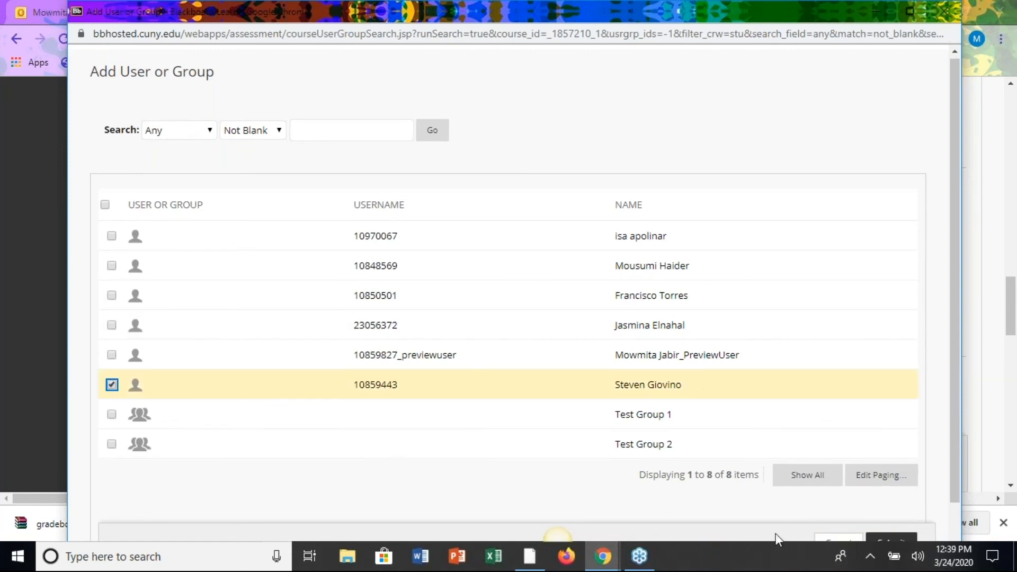
scroll(856, 386, "down", 1)
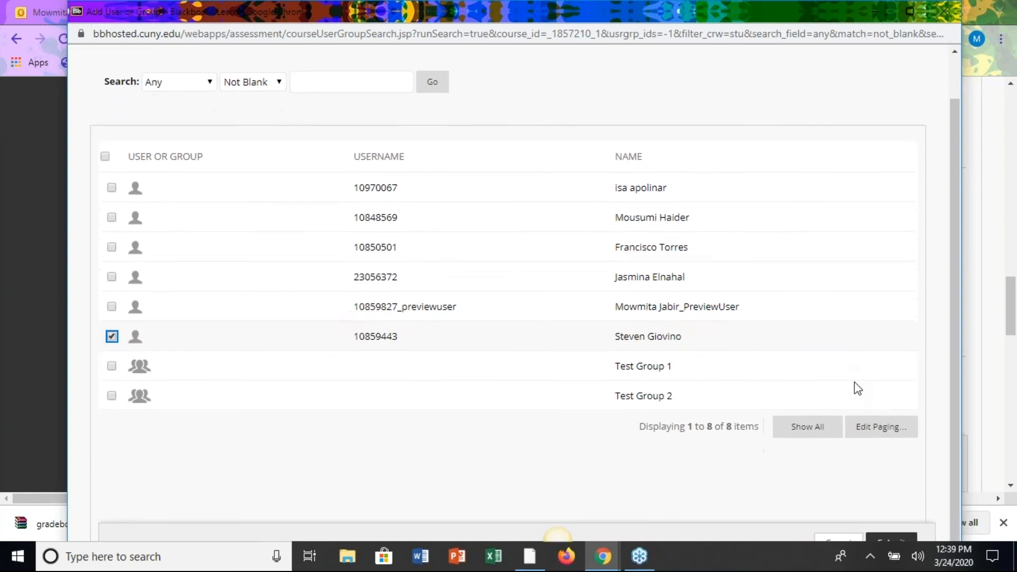
left_click(873, 529)
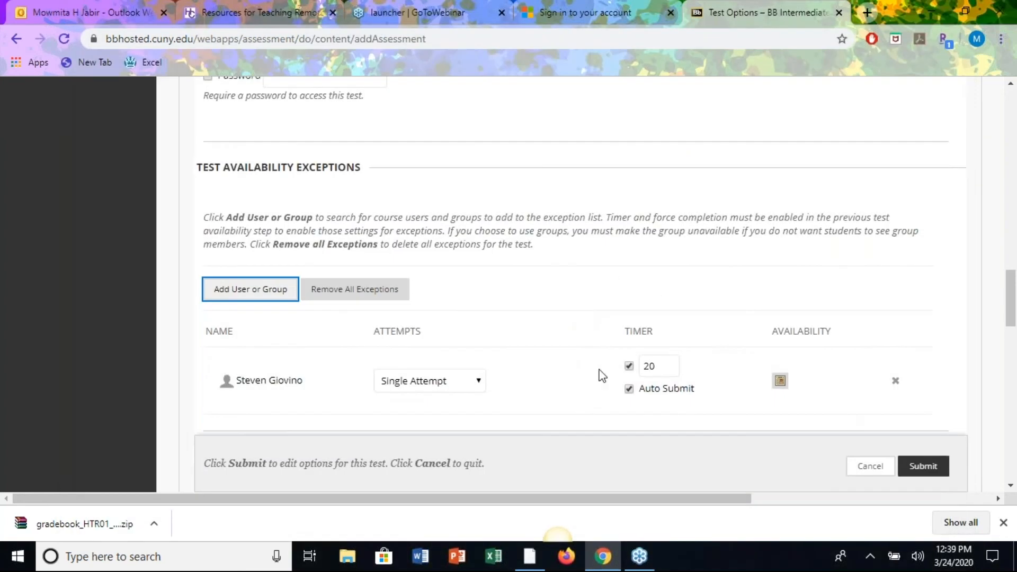
scroll(585, 399, "down", 1)
Give the student's exception a 40-minute timer and Multiple Attempts set to 2.
double_click(647, 322)
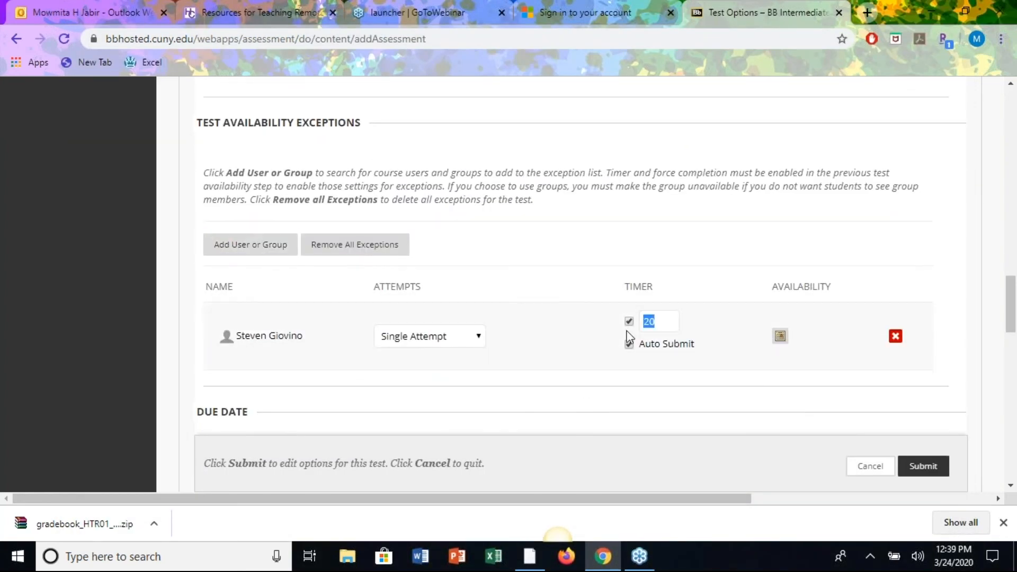
type("40")
scroll(735, 411, "down", 2)
left_click(477, 230)
left_click(430, 280)
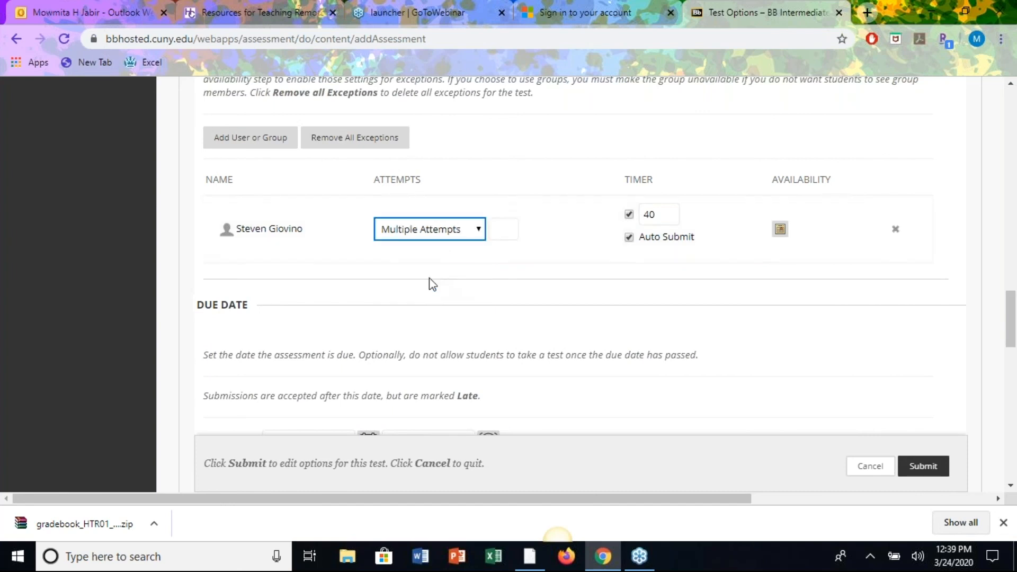
left_click(502, 222)
type("2")
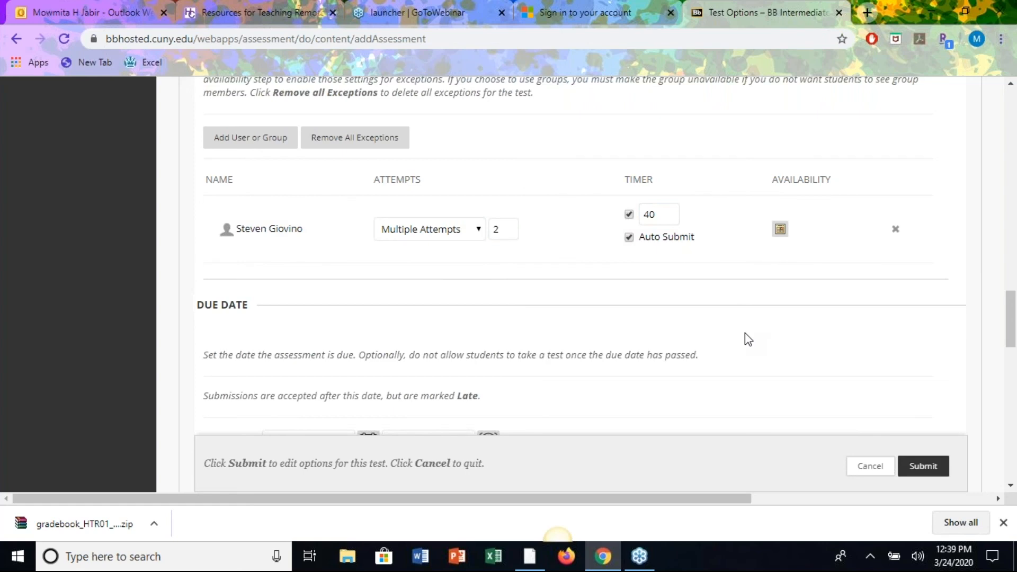
scroll(744, 334, "down", 3)
scroll(745, 335, "right", 1)
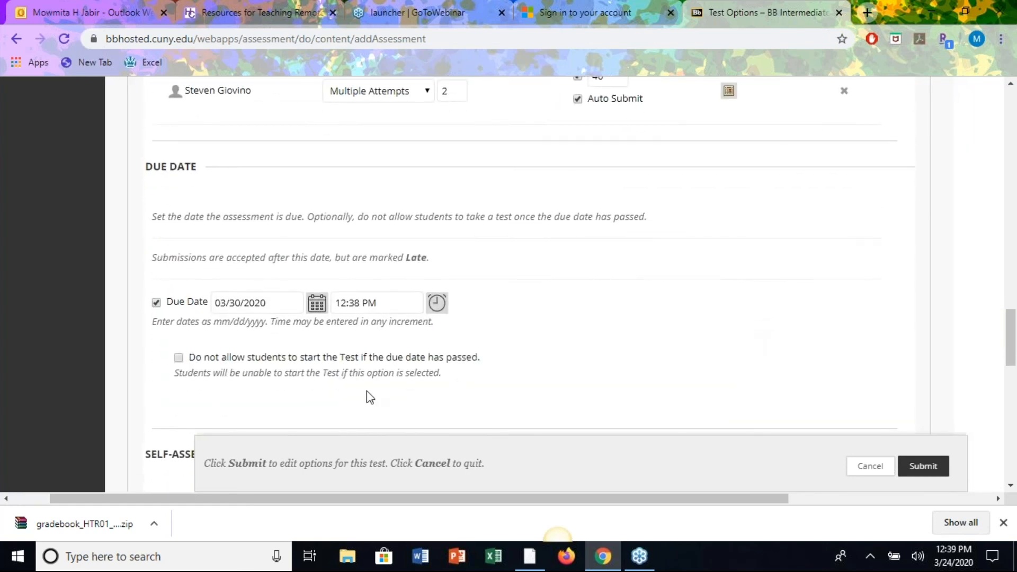
Show all answers, correct answers and submitted answers after attempts are graded.
scroll(369, 397, "down", 8)
scroll(370, 397, "left", 1)
scroll(606, 263, "down", 5)
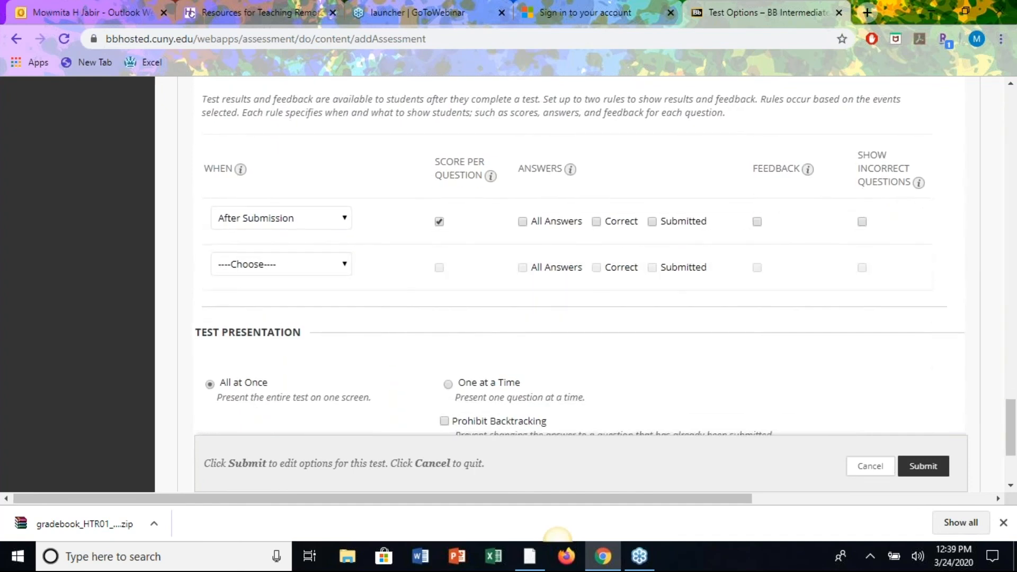
scroll(585, 284, "up", 3)
scroll(584, 284, "right", 1)
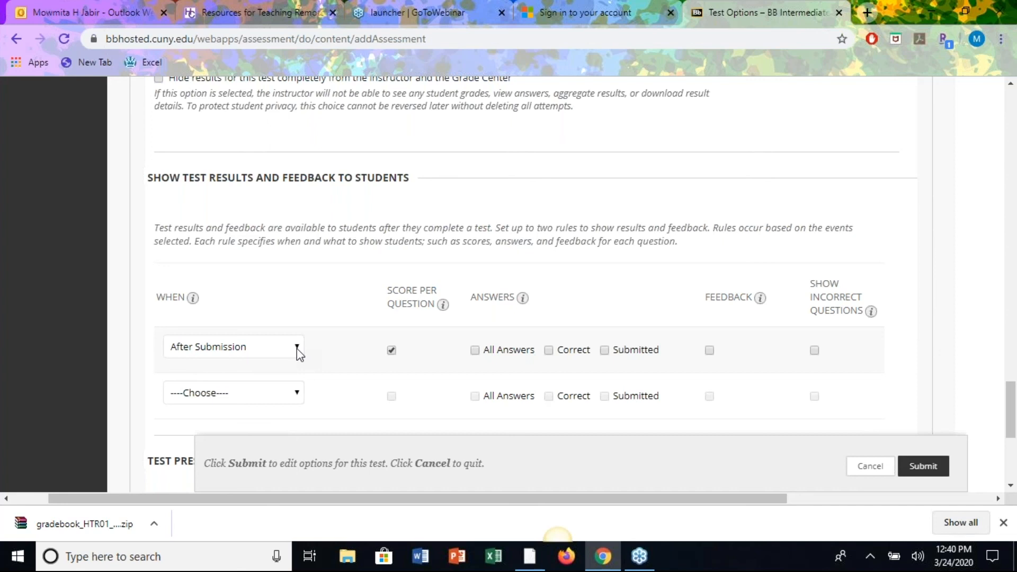
left_click(296, 348)
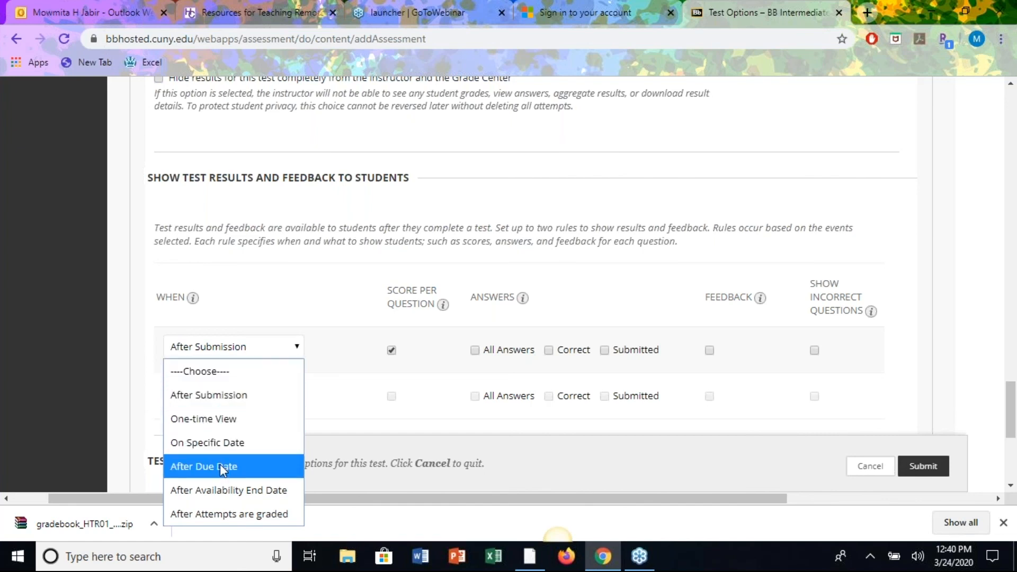
key("Escape")
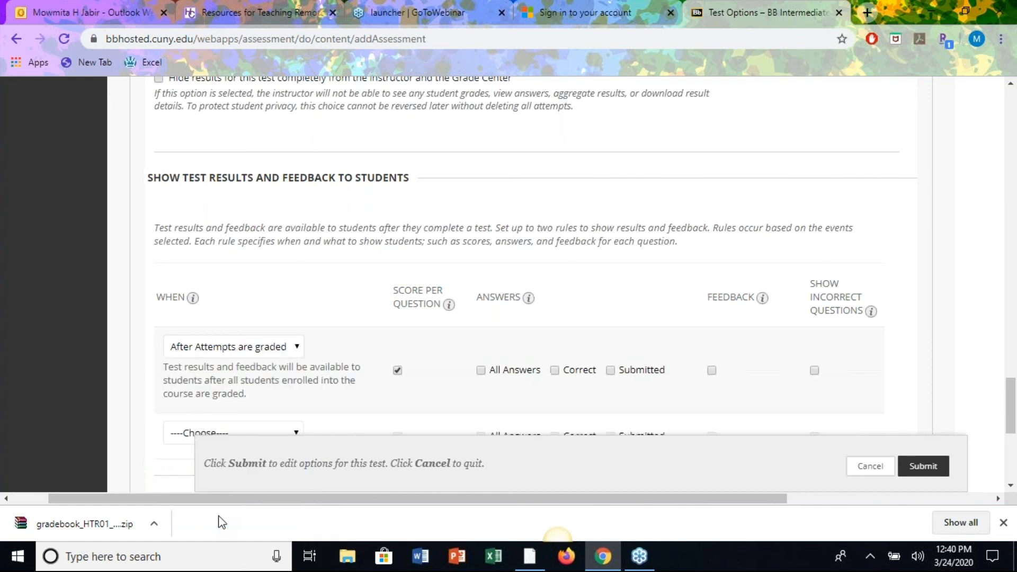
left_click(481, 371)
left_click(554, 370)
left_click(610, 370)
Present questions One at a Time with Prohibit Backtracking checked.
scroll(606, 289, "down", 4)
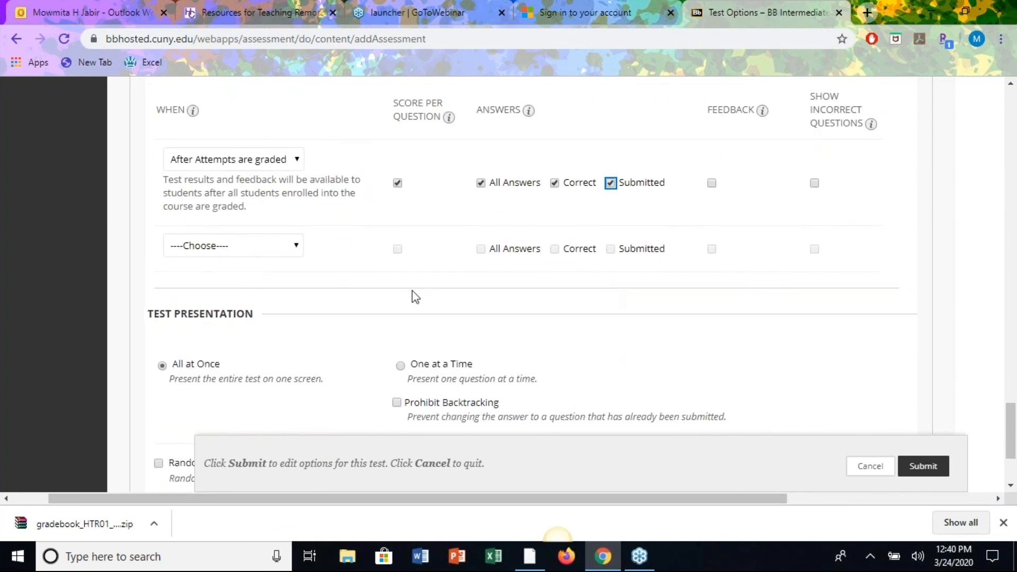
scroll(505, 271, "down", 2)
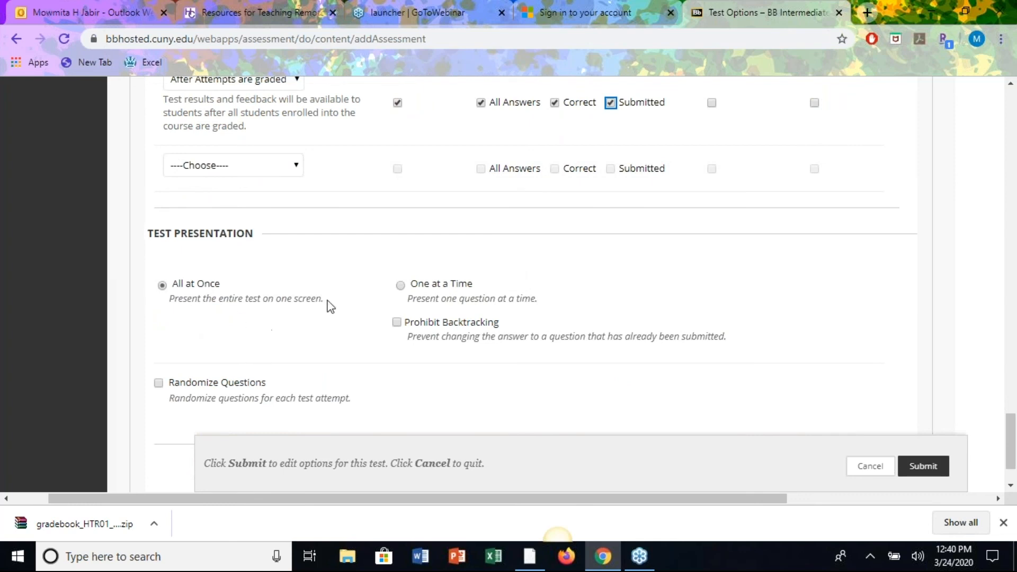
left_click(401, 287)
left_click(396, 323)
Check Randomize Questions in the Test Presentation section.
scroll(376, 343, "down", 1)
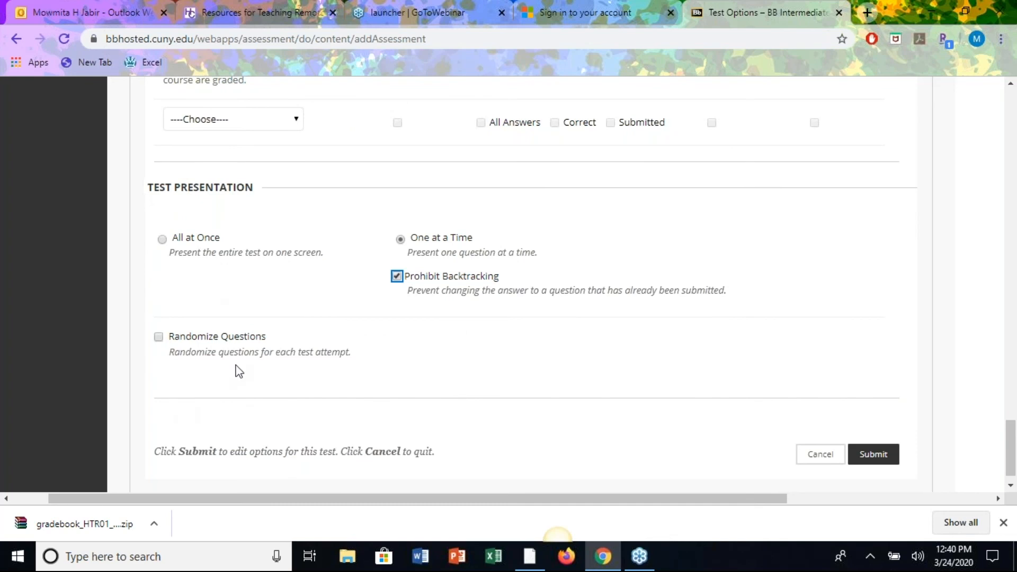
left_click(158, 337)
Submit the edited Test # 11 options.
left_click(872, 456)
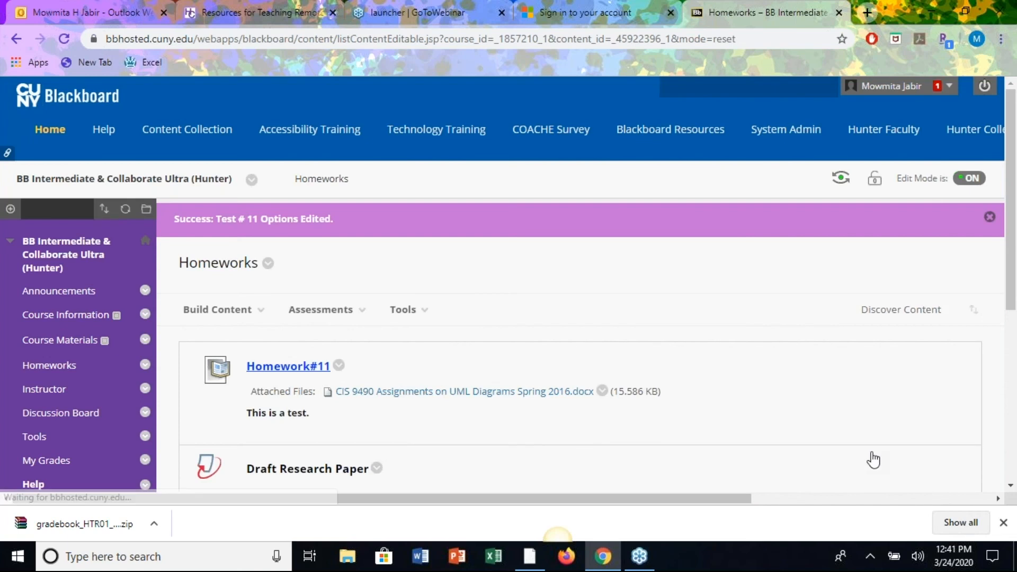
scroll(509, 286, "down", 2)
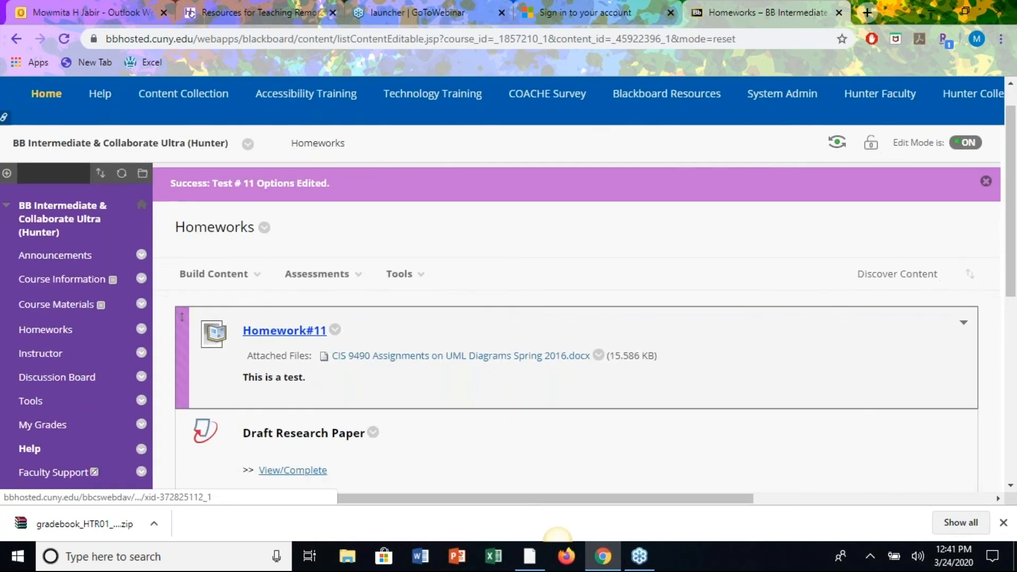
scroll(582, 286, "up", 2)
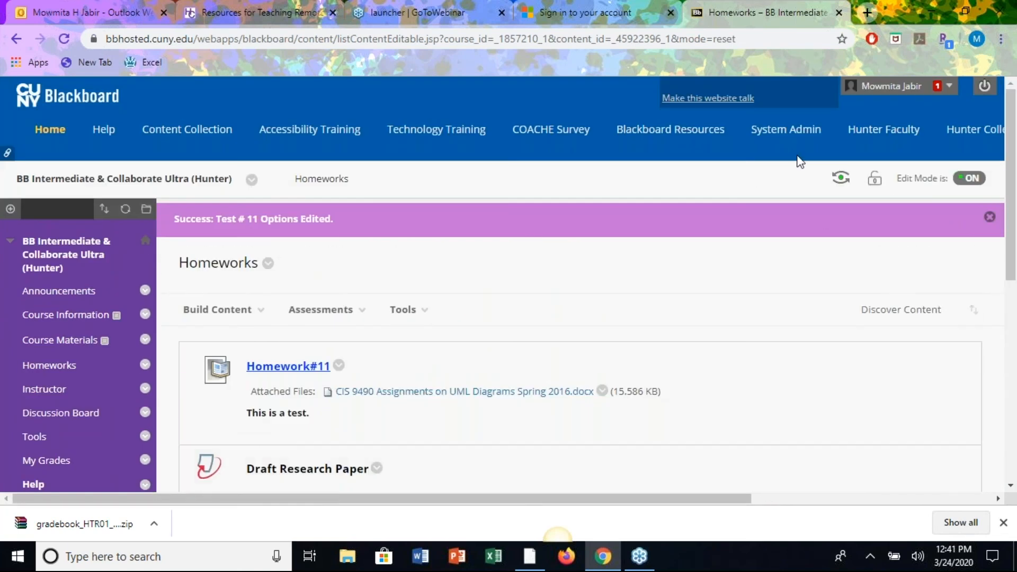
In Student Preview, open Test # 11 from Homeworks and start it.
left_click(840, 178)
scroll(509, 286, "down", 2)
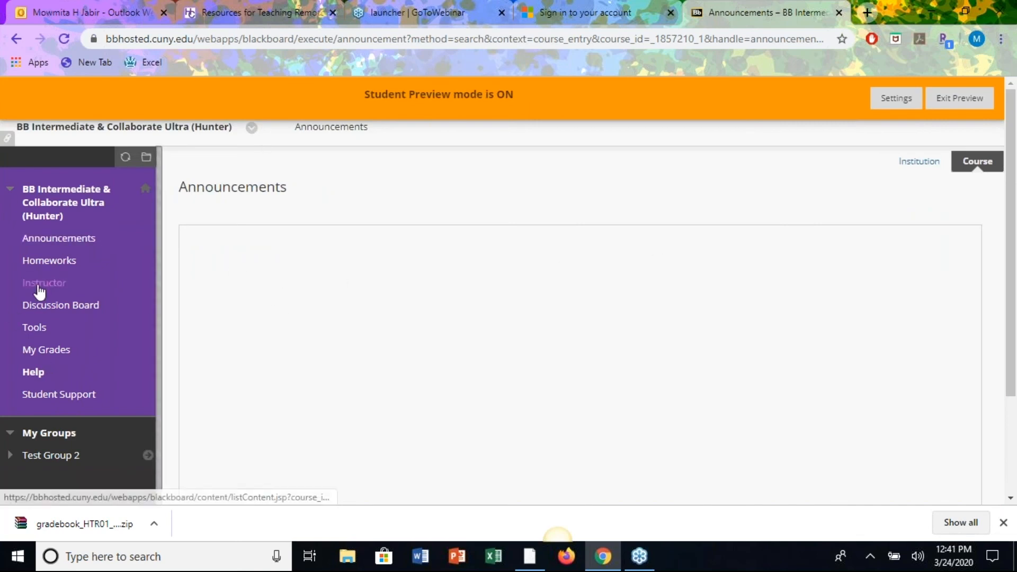
left_click(53, 258)
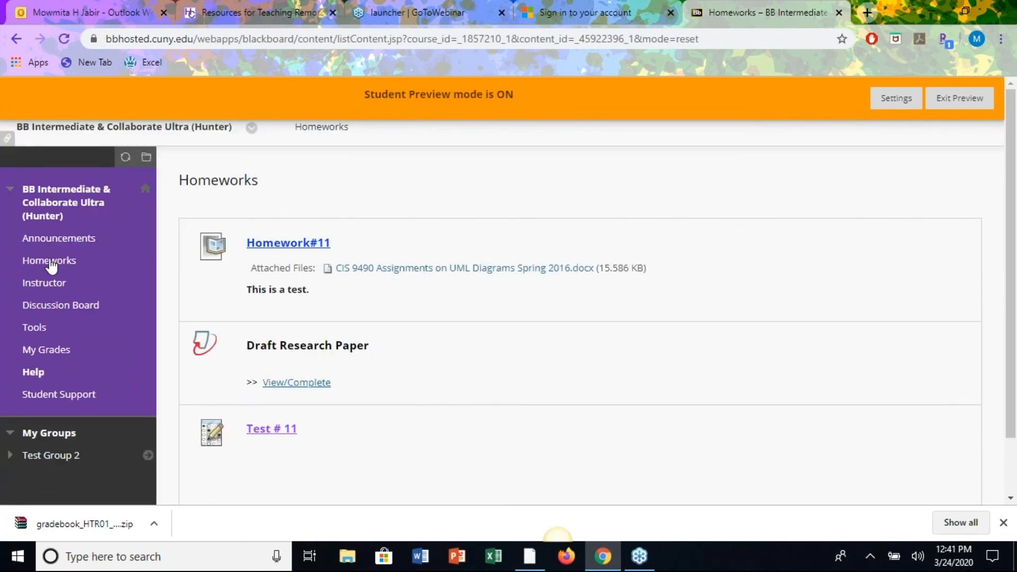
left_click(266, 432)
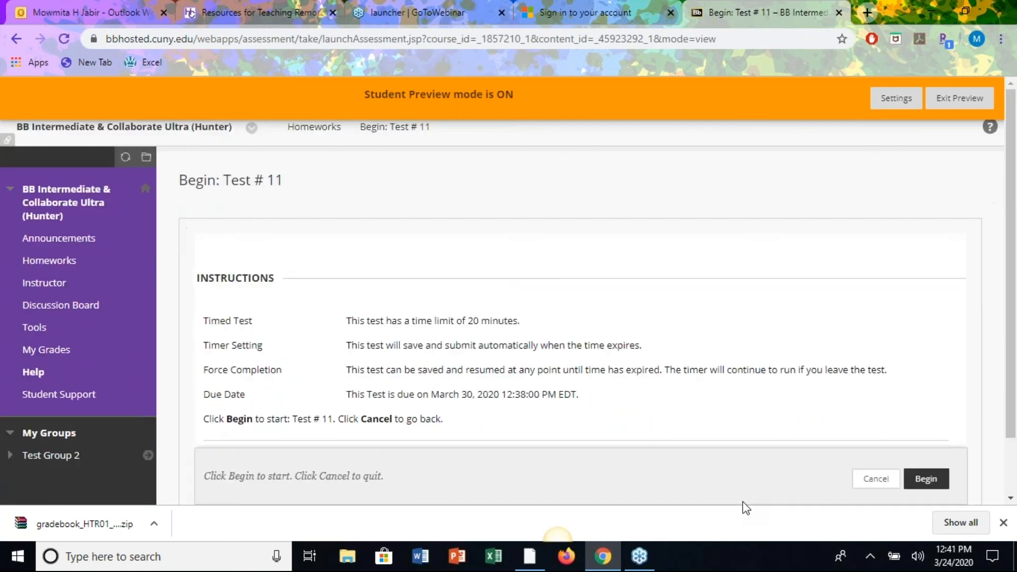
scroll(577, 373, "down", 2)
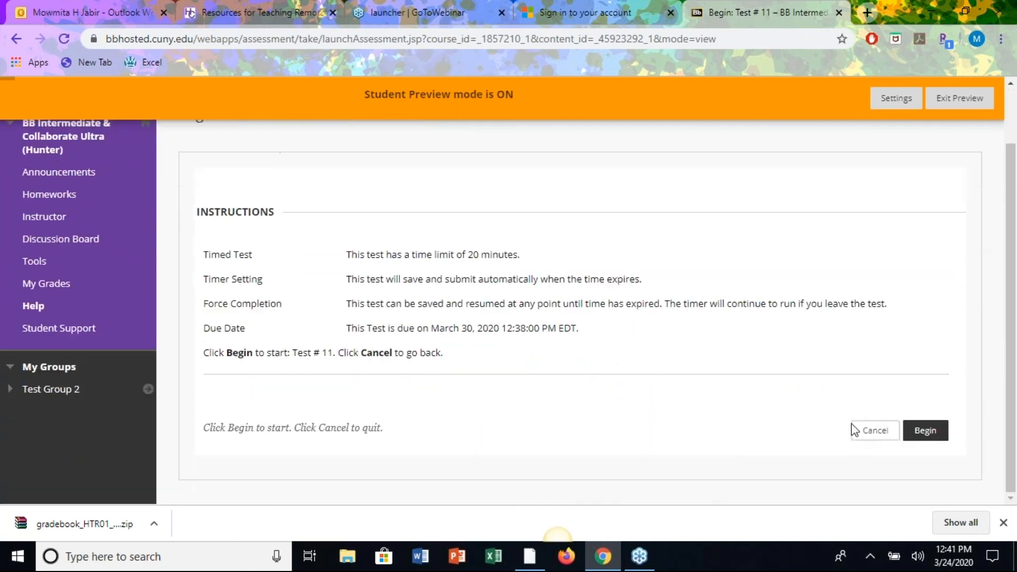
left_click(929, 433)
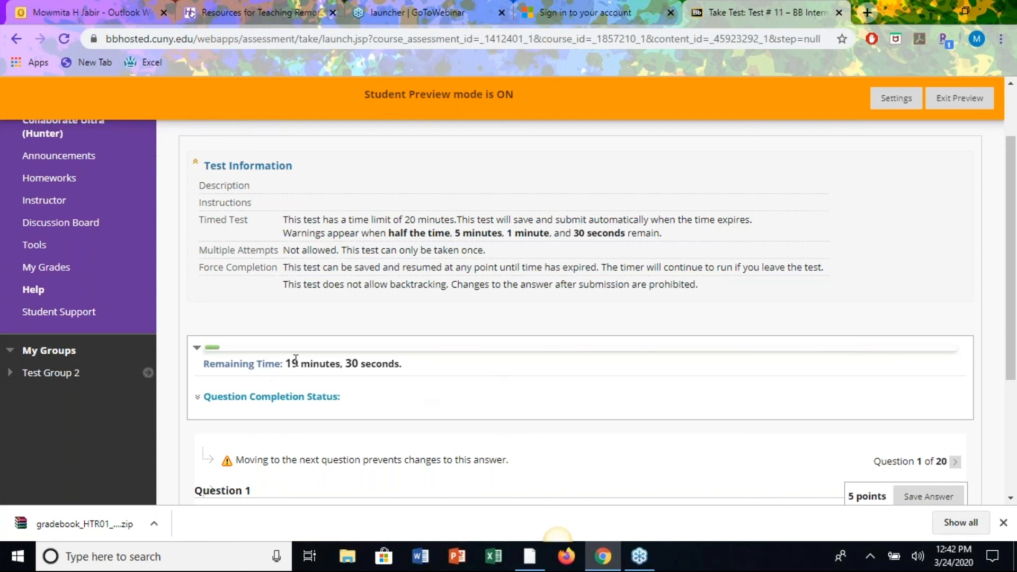
Scroll through Question 1 of Test # 11 while the 20-minute timer counts down.
scroll(572, 411, "down", 4)
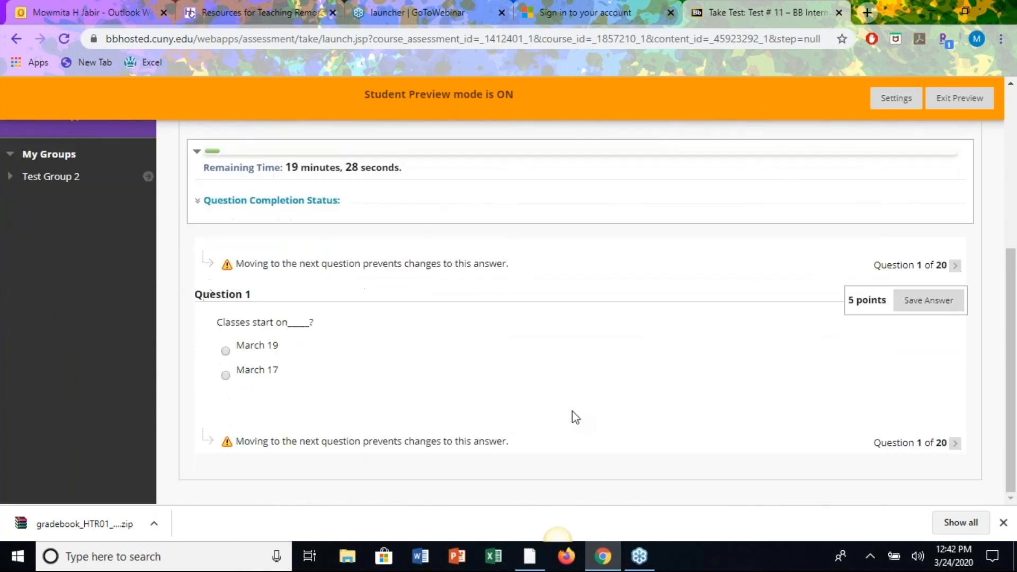
scroll(572, 410, "up", 4)
scroll(572, 411, "down", 4)
scroll(602, 313, "up", 3)
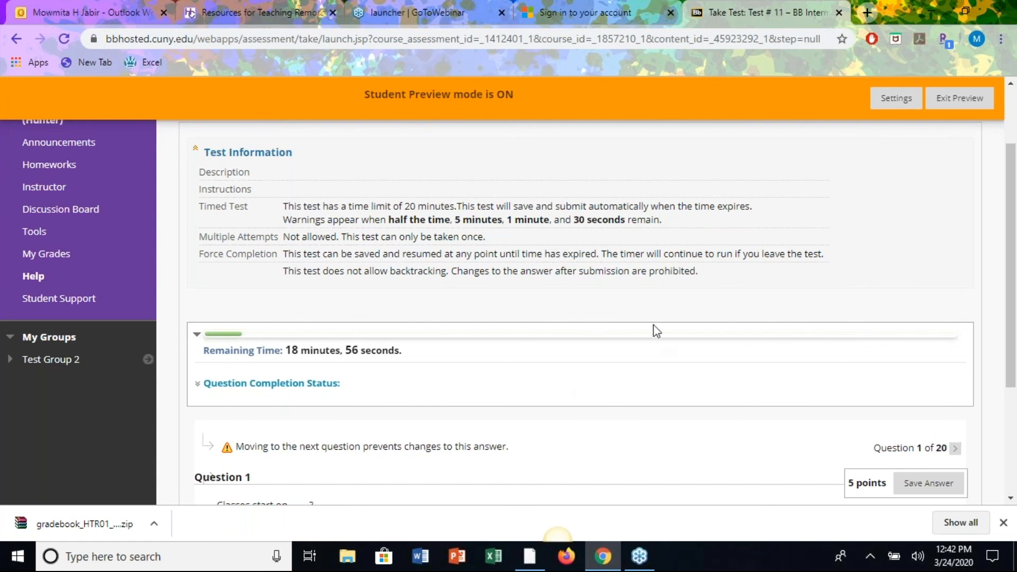
scroll(690, 393, "down", 1)
scroll(741, 371, "up", 3)
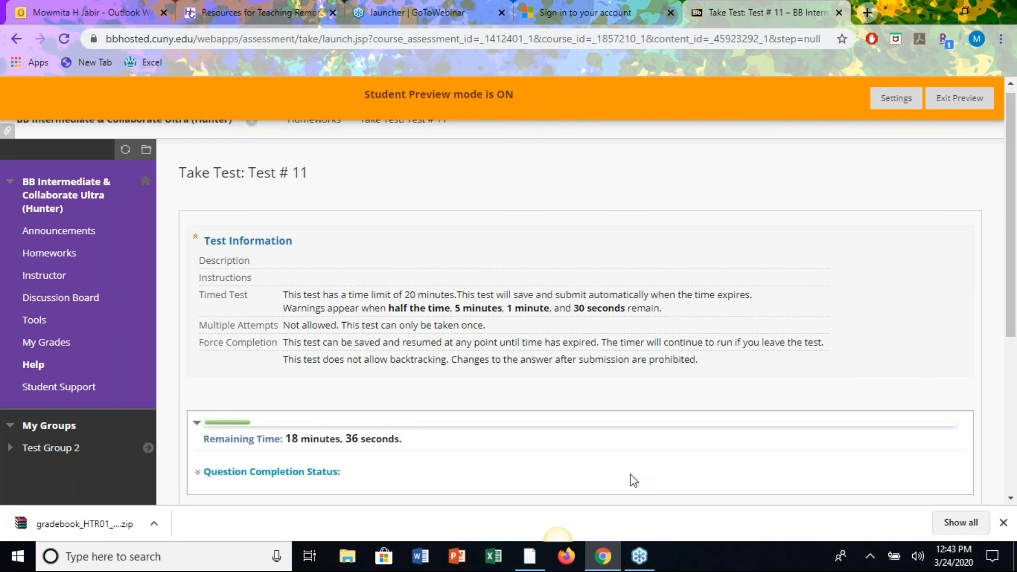
scroll(694, 404, "down", 3)
scroll(693, 403, "down", 2)
scroll(693, 402, "up", 8)
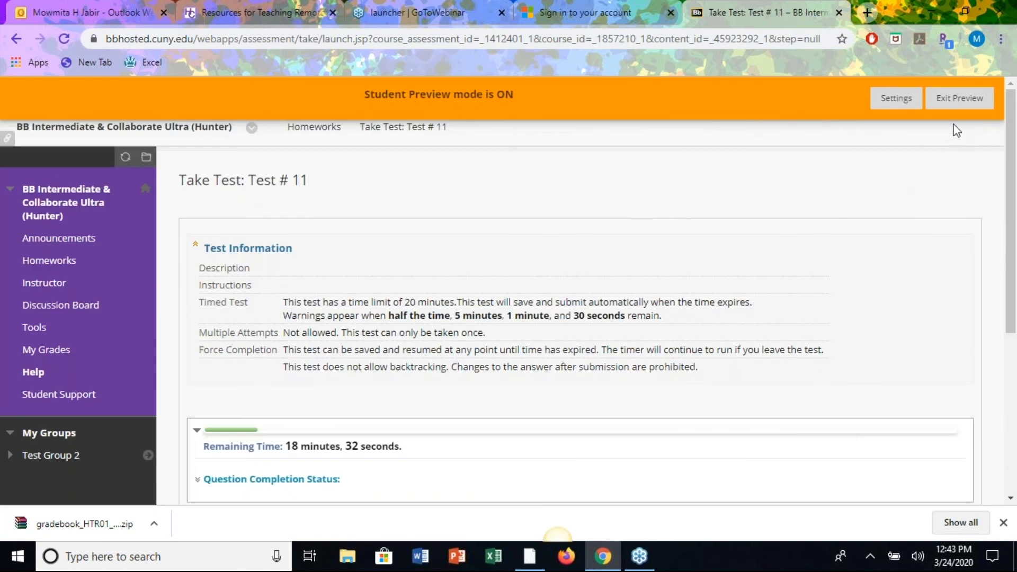
Exit Student Preview and confirm leaving the site to return to the instructor view.
left_click(961, 99)
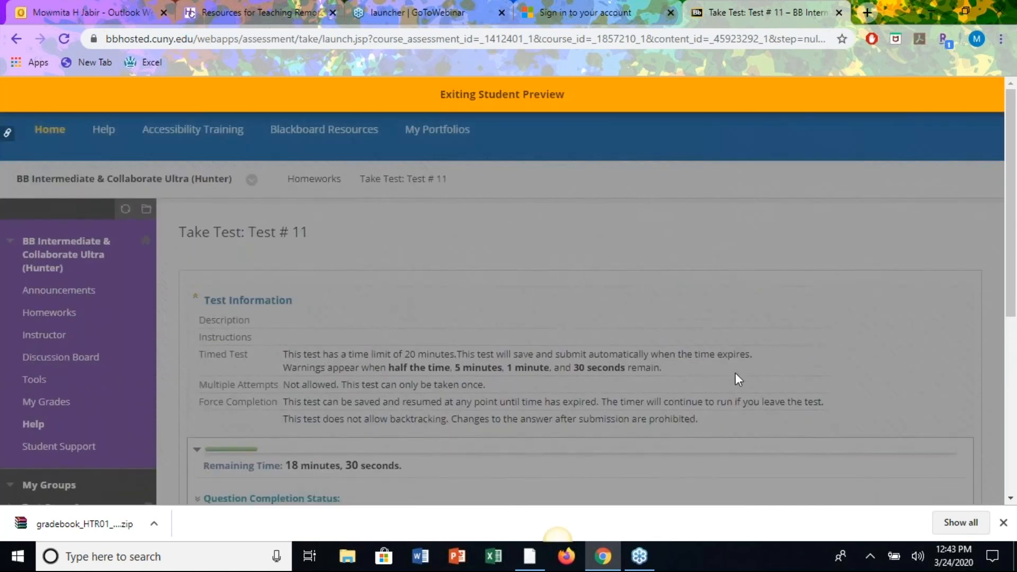
left_click(578, 122)
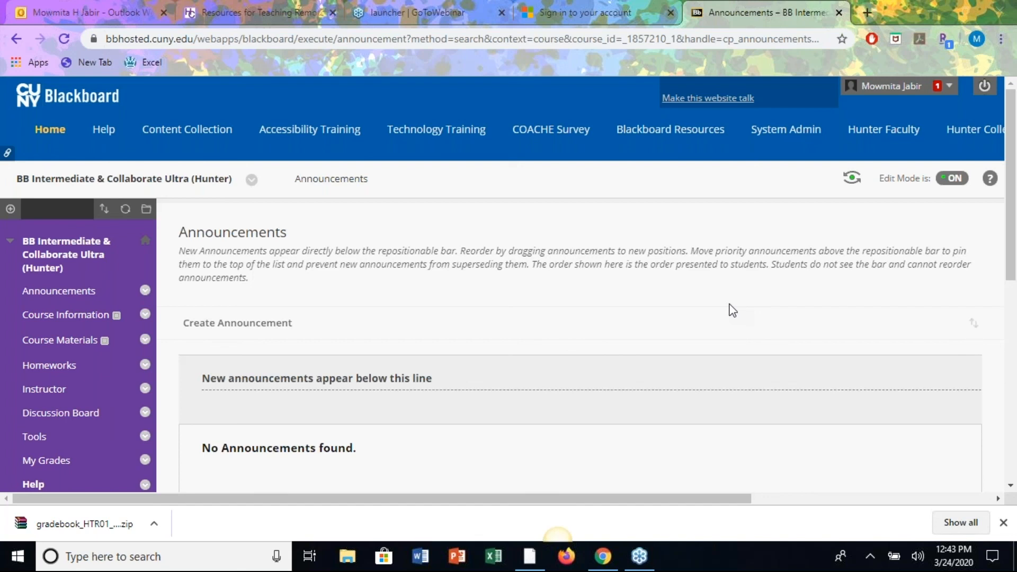
Go to the Home tab and scroll through the My Courses module's course list.
left_click(46, 139)
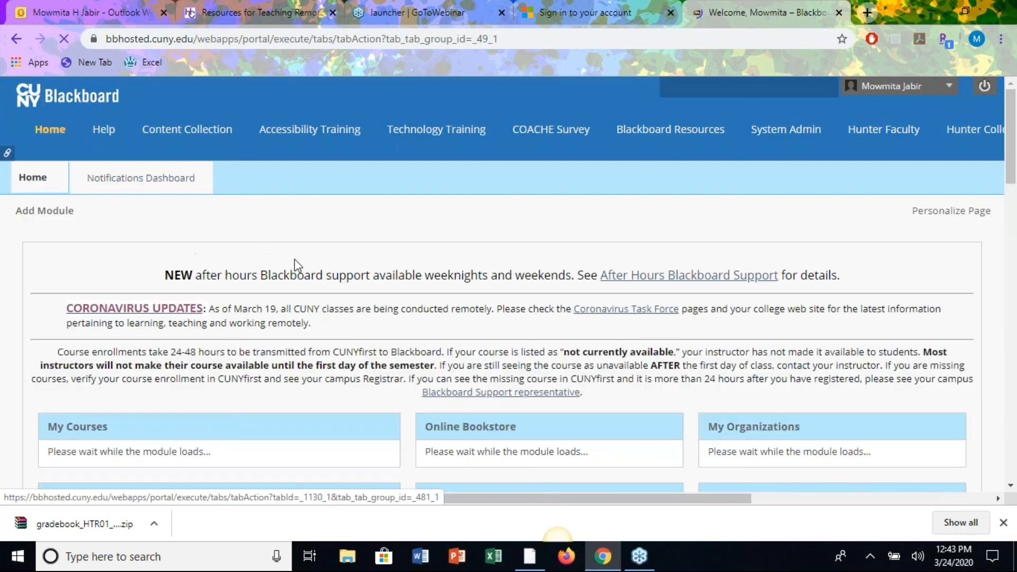
scroll(509, 286, "down", 3)
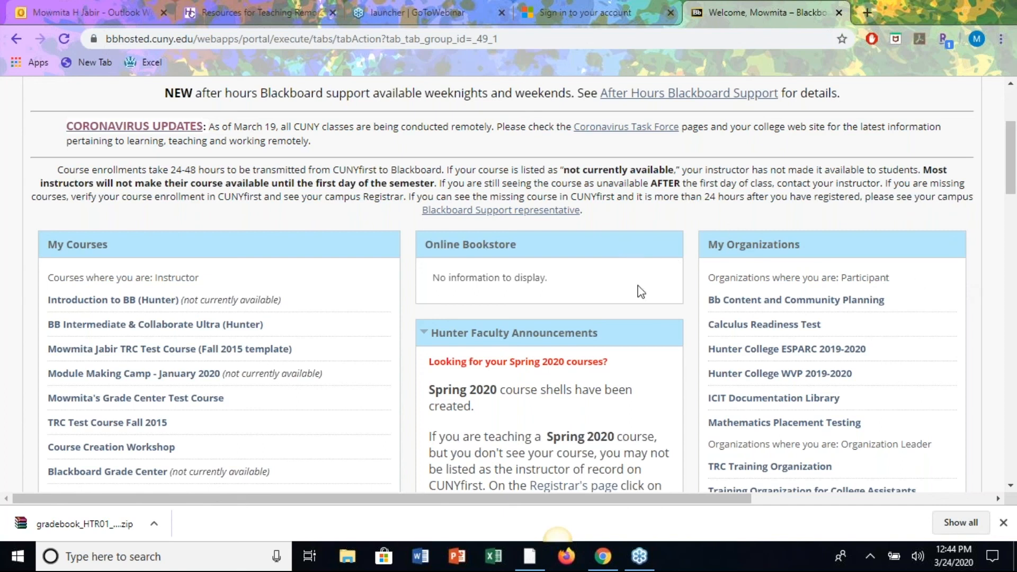
scroll(654, 292, "down", 2)
scroll(655, 293, "down", 3)
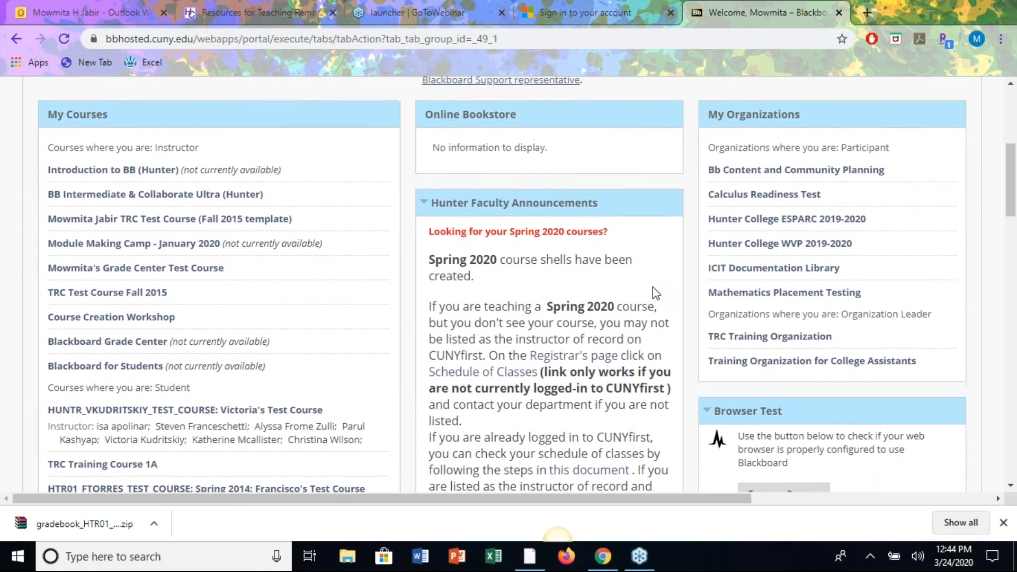
scroll(655, 293, "down", 2)
scroll(656, 293, "down", 4)
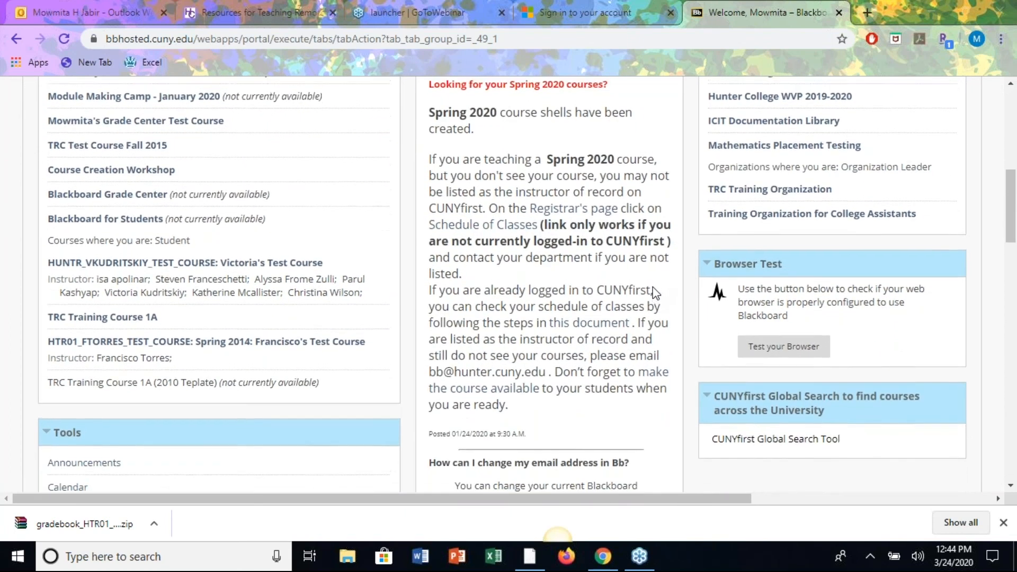
scroll(655, 292, "up", 4)
scroll(655, 293, "down", 2)
scroll(655, 293, "up", 10)
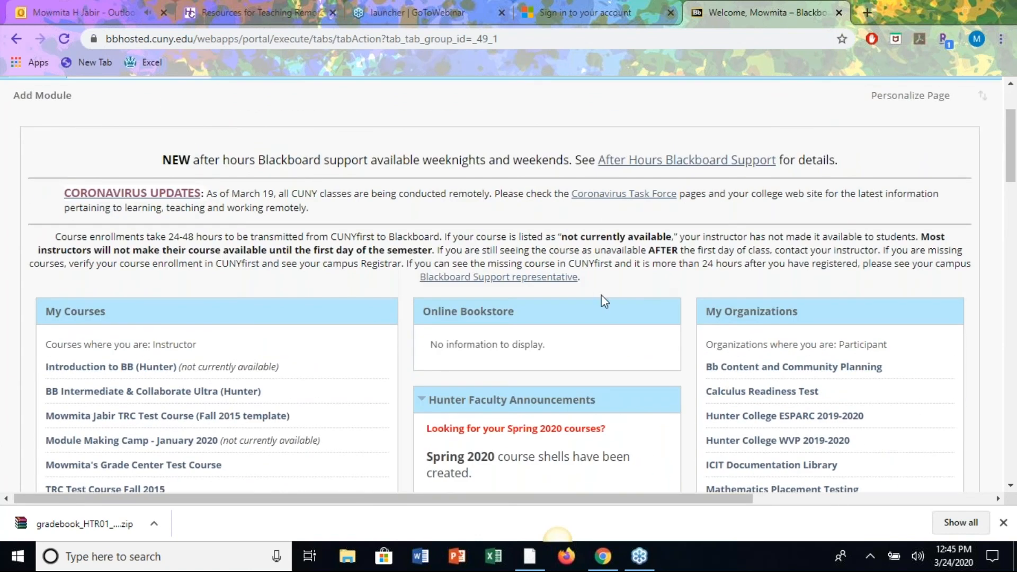
scroll(604, 300, "down", 3)
scroll(604, 300, "up", 3)
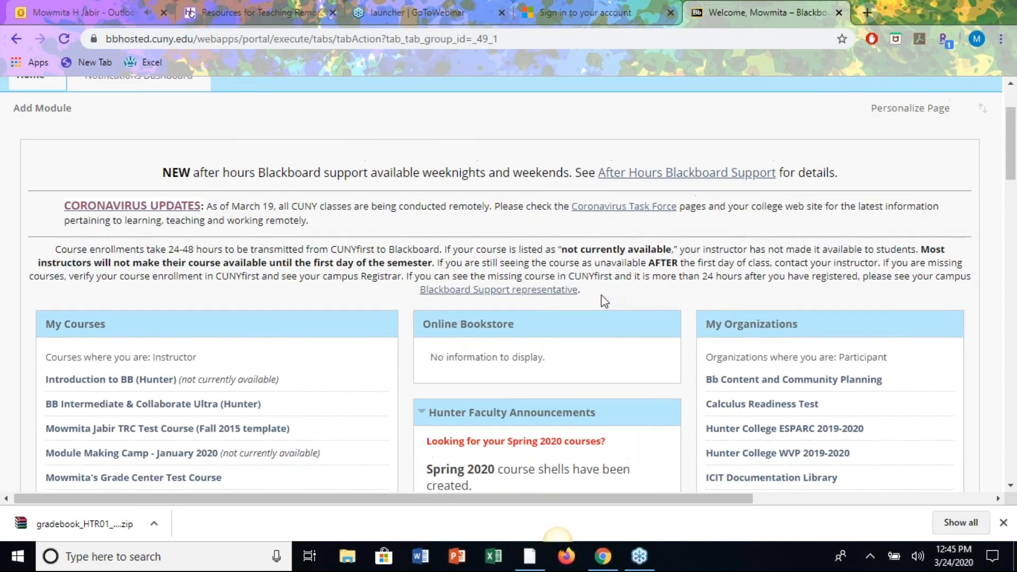
scroll(602, 295, "down", 8)
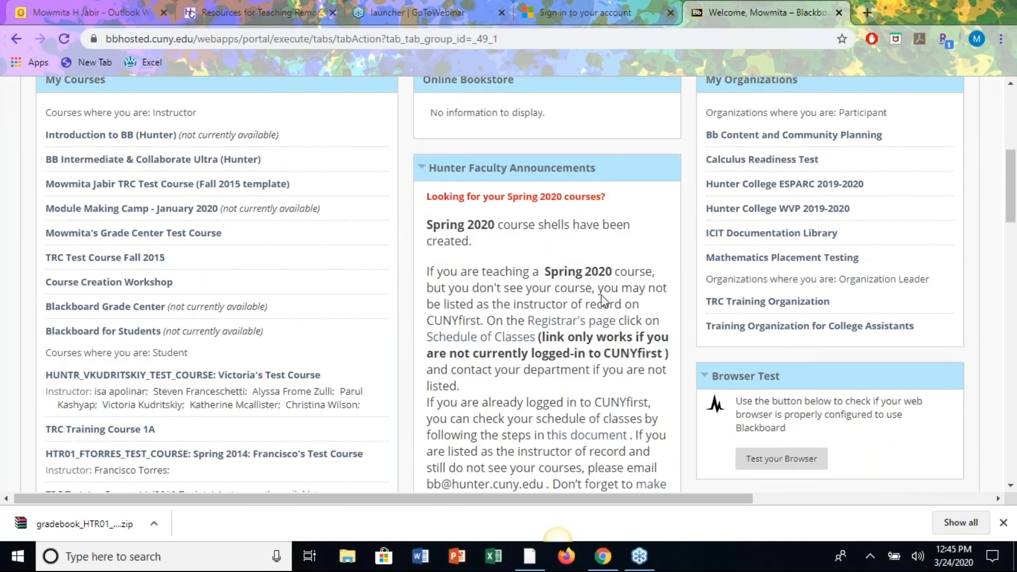
scroll(603, 298, "up", 2)
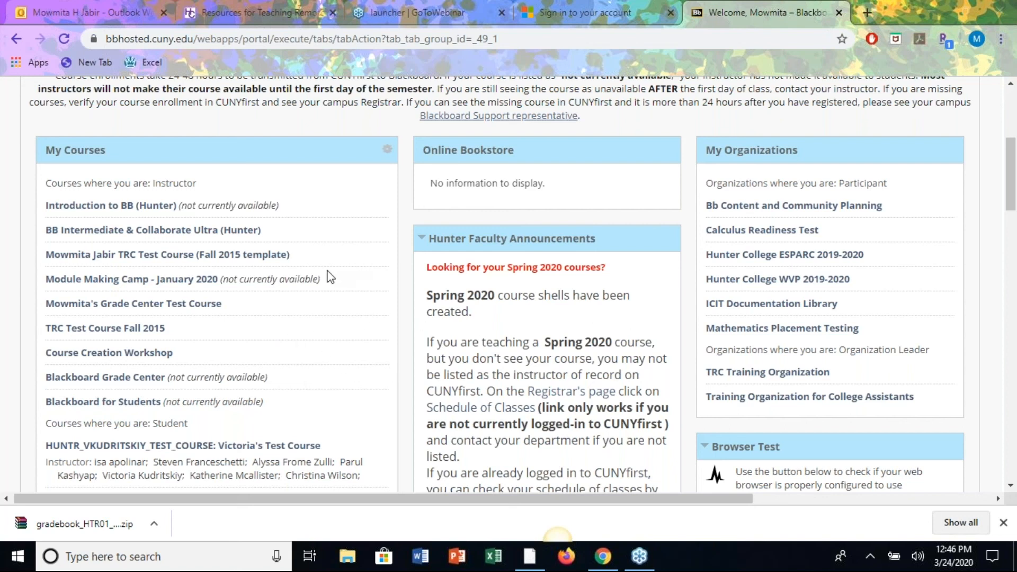
scroll(349, 254, "up", 1)
scroll(347, 254, "down", 1)
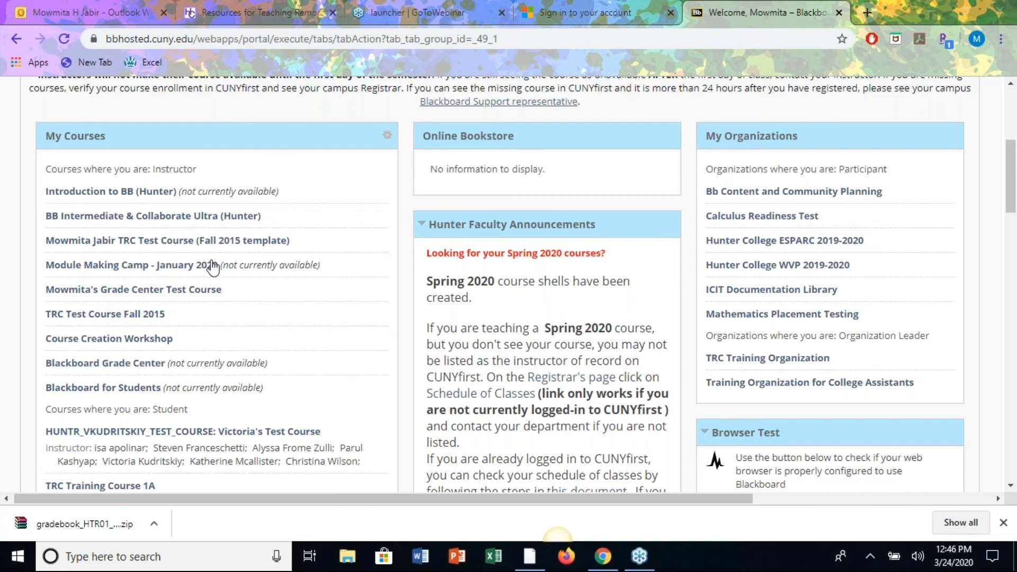
Enter the Introduction to BB (Hunter) course and open Users under Users and Groups in the Control Panel.
left_click(133, 193)
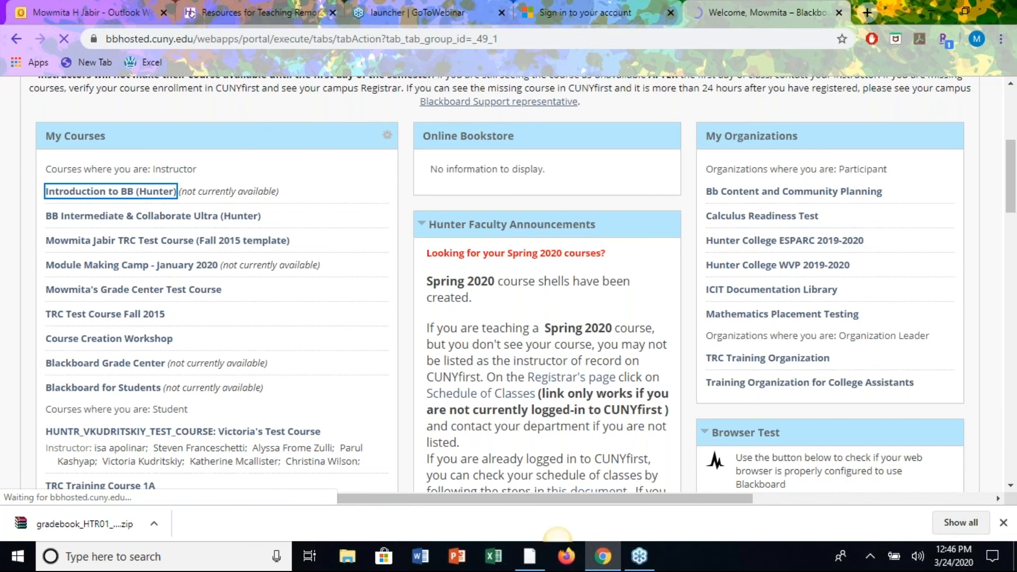
scroll(159, 366, "down", 2)
scroll(160, 366, "up", 1)
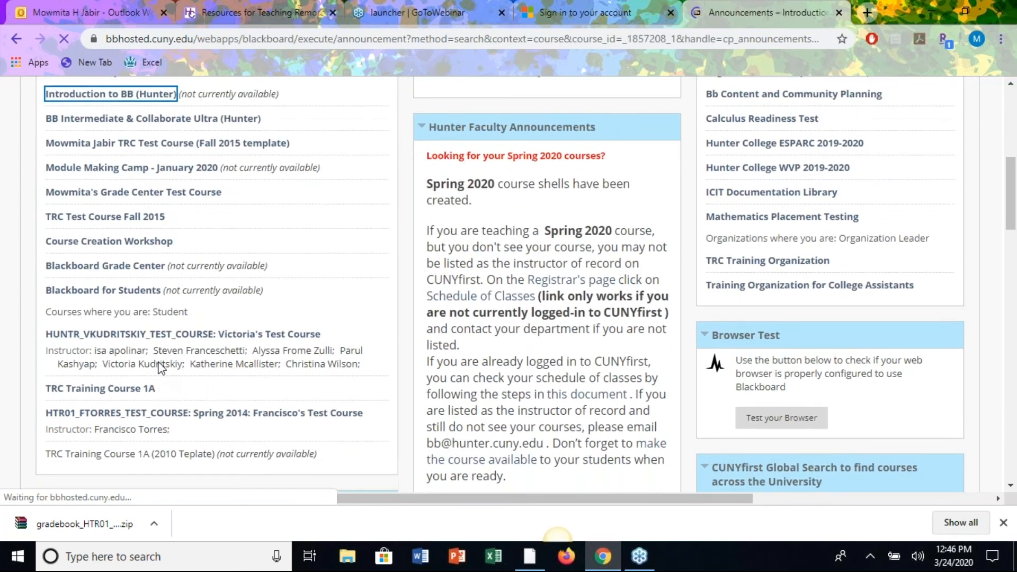
scroll(161, 367, "down", 3)
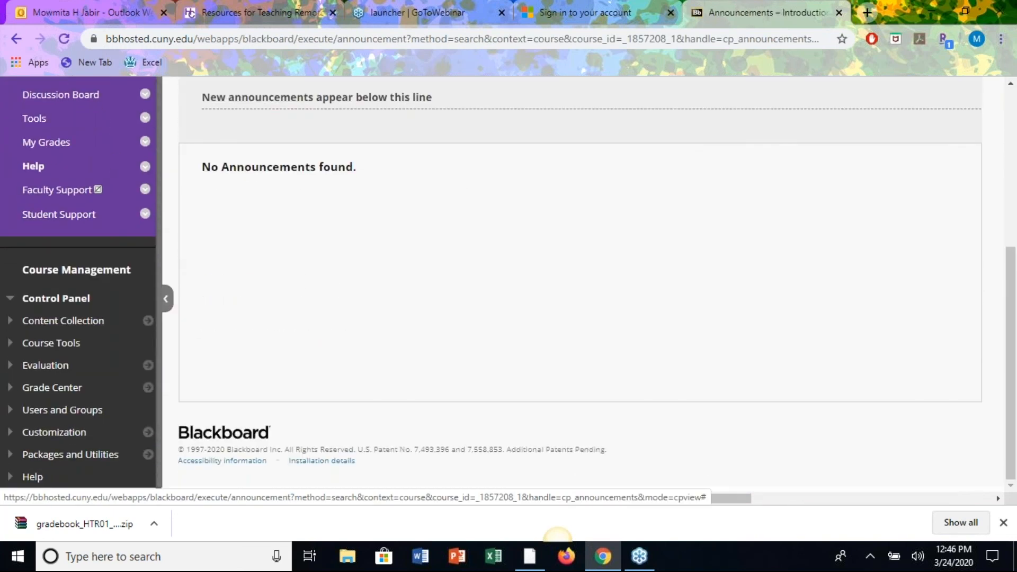
left_click(64, 413)
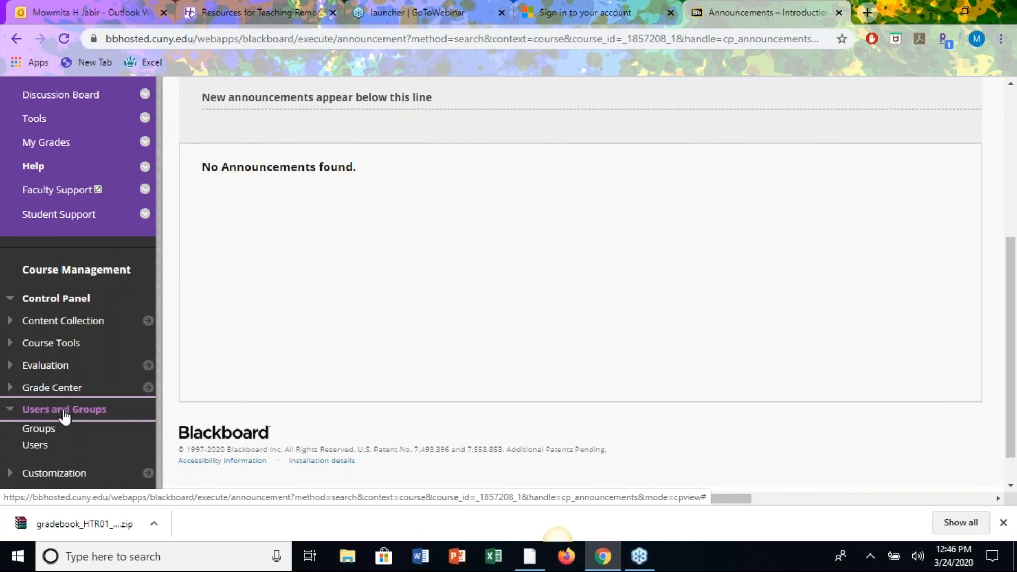
scroll(62, 415, "down", 1)
left_click(38, 412)
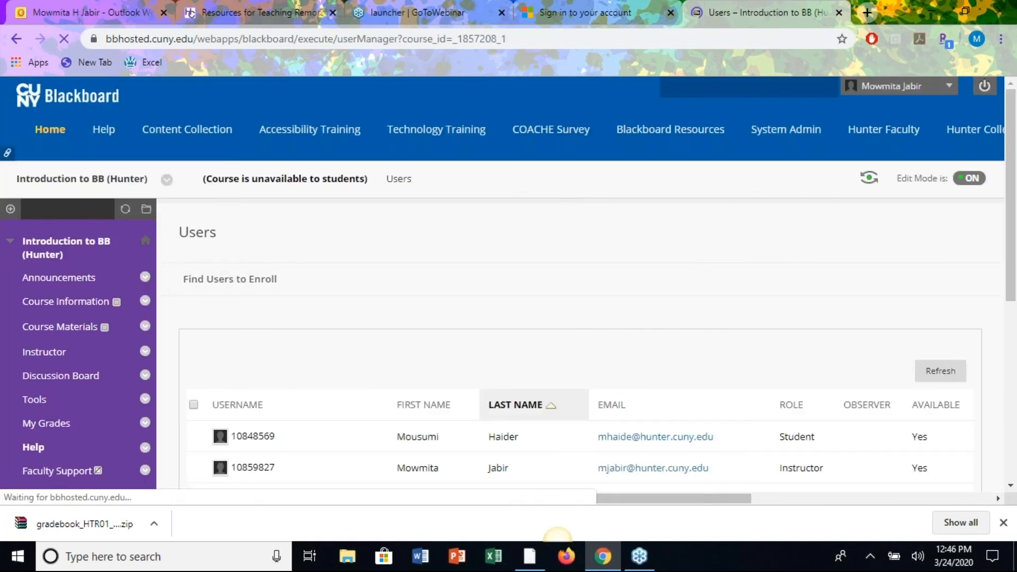
On the Find Users to Enroll form, enter the student's username in the Username field.
left_click(227, 281)
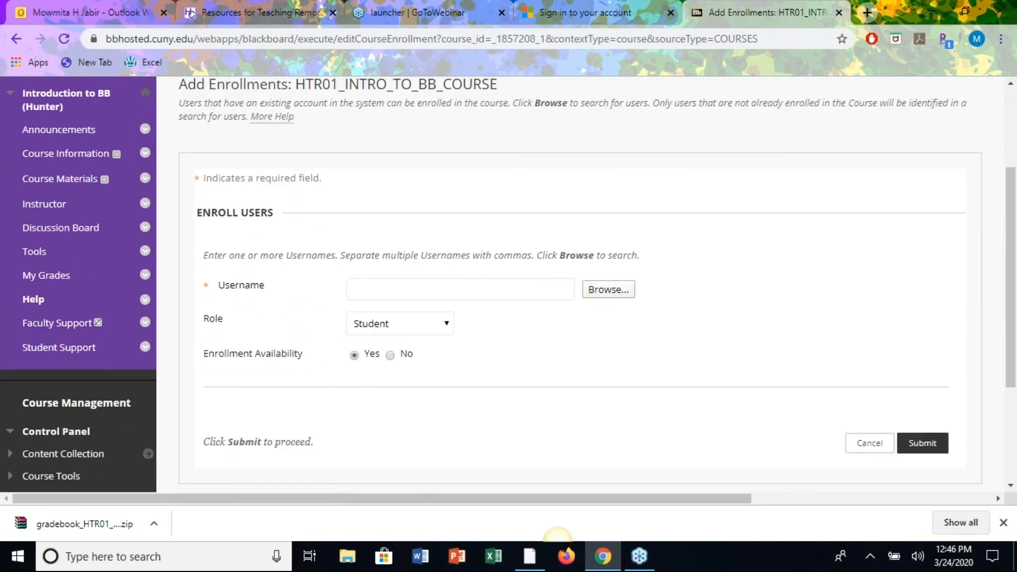
key("BackSpace")
key("BackSpace")
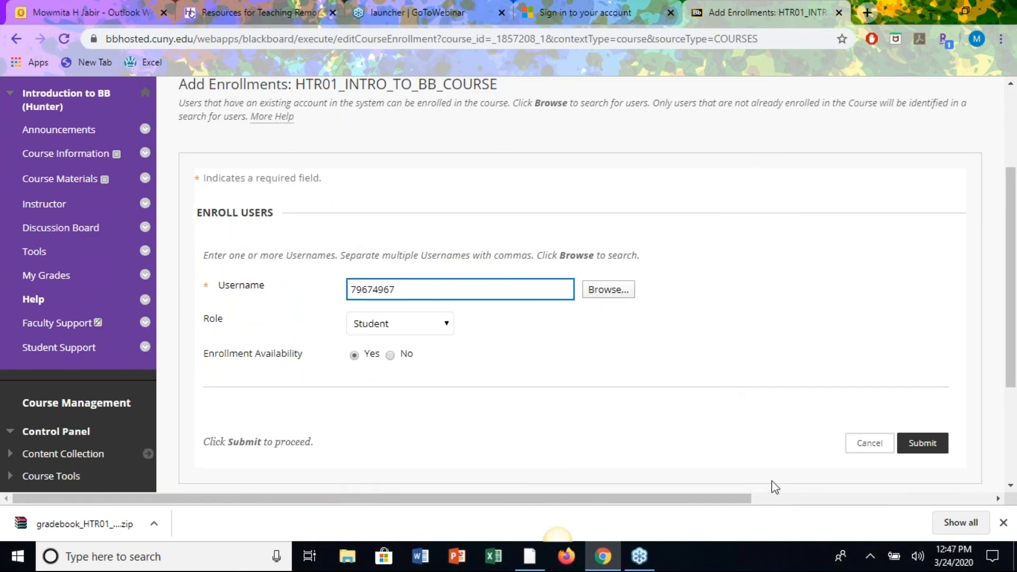
Return to the Introduction to BB (Hunter) Users list via Users and Groups.
left_click(798, 50)
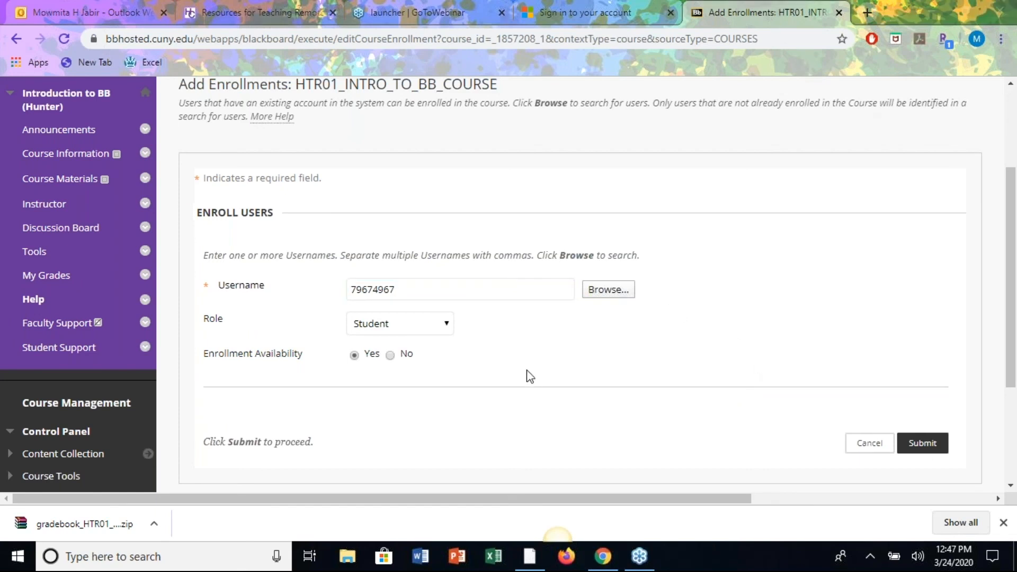
scroll(125, 387, "down", 3)
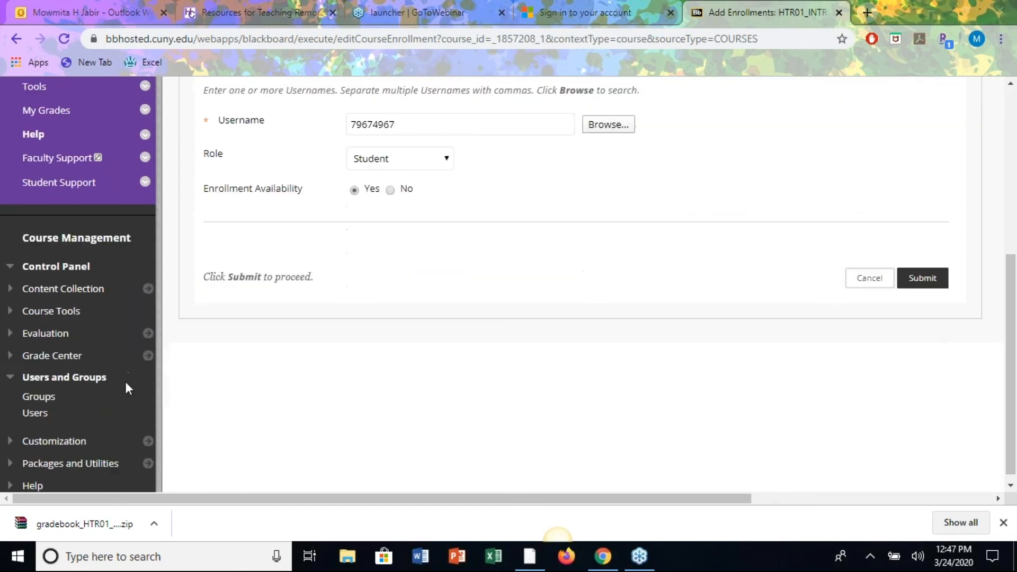
left_click(35, 414)
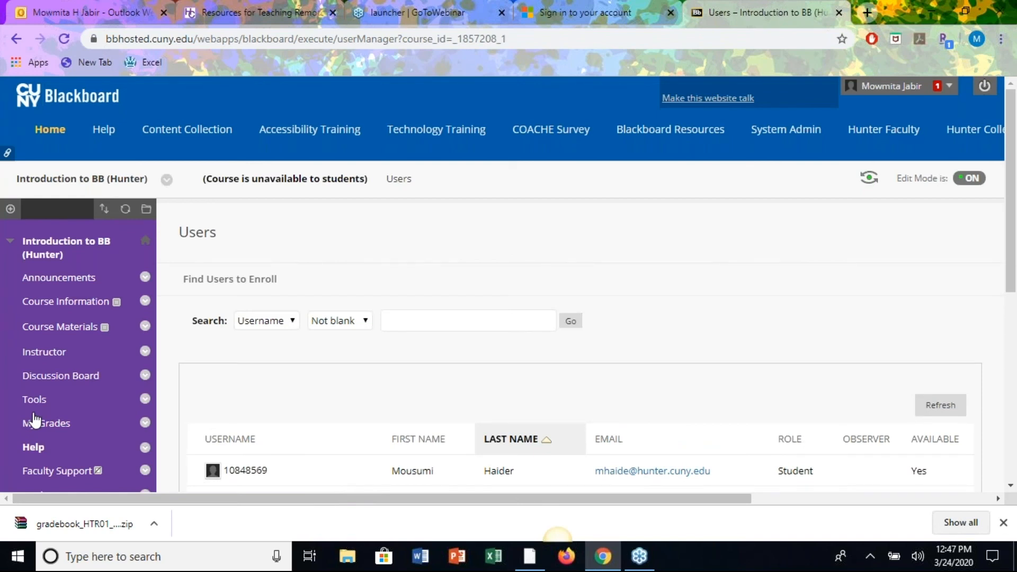
scroll(524, 361, "down", 5)
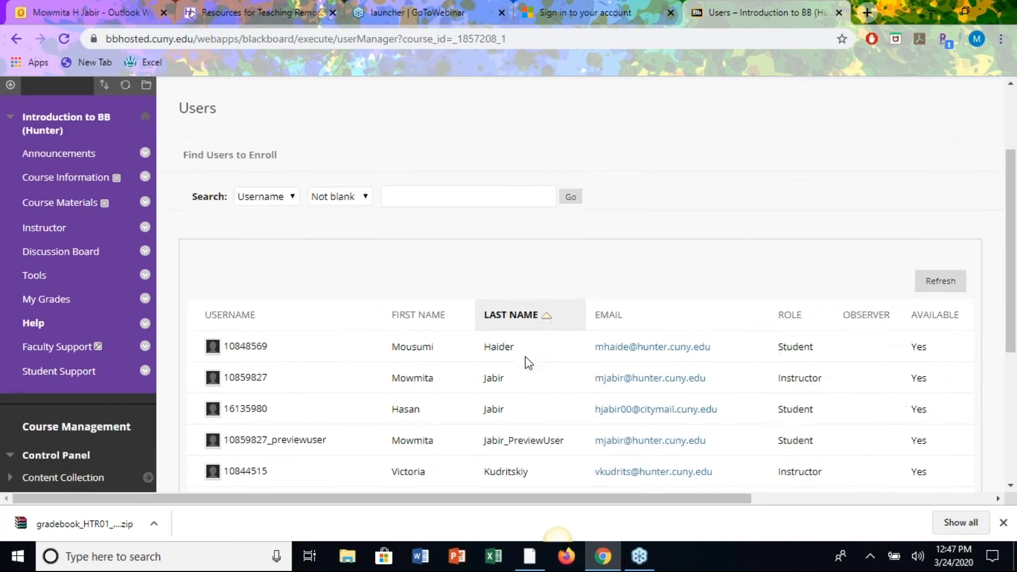
scroll(527, 361, "up", 5)
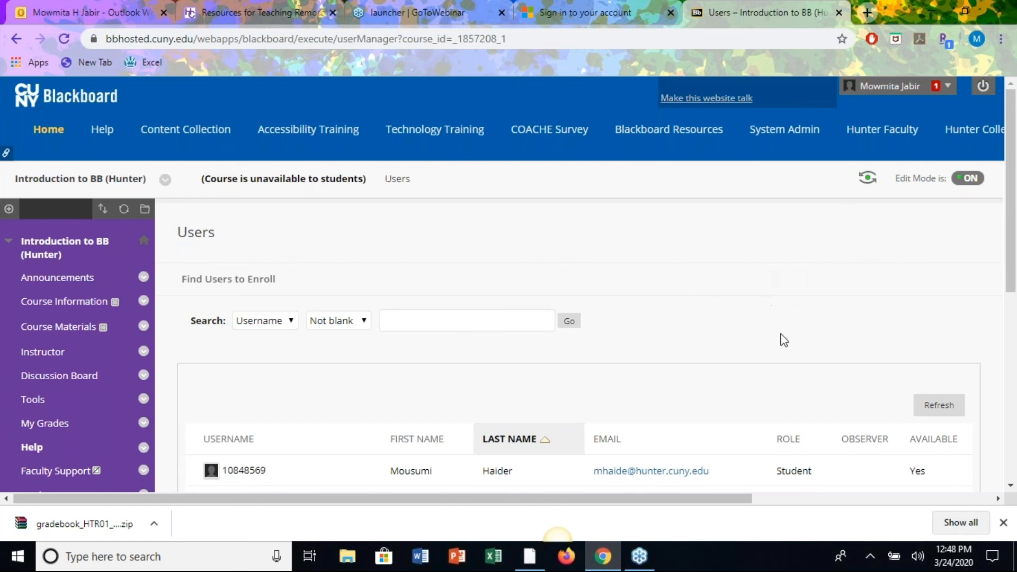
scroll(787, 345, "down", 2)
scroll(508, 286, "up", 2)
scroll(737, 313, "down", 3)
scroll(739, 316, "down", 5)
scroll(740, 315, "up", 8)
scroll(691, 273, "down", 1)
scroll(694, 273, "down", 2)
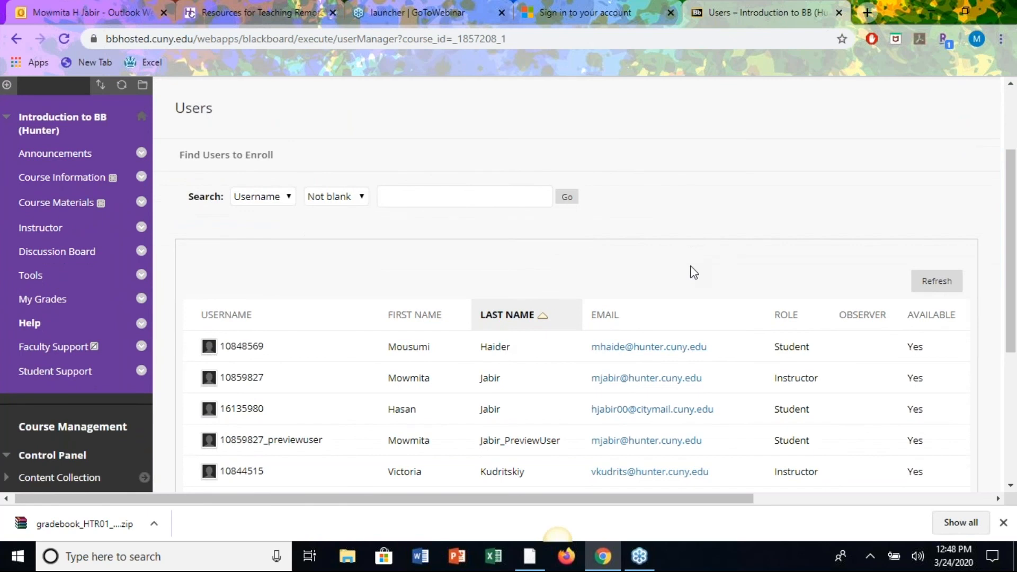
scroll(694, 189, "up", 3)
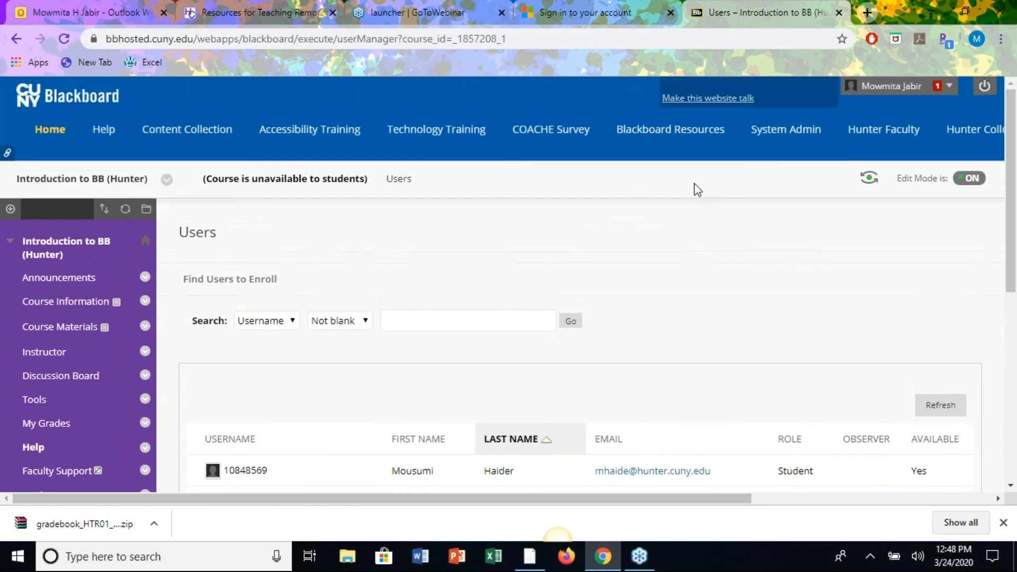